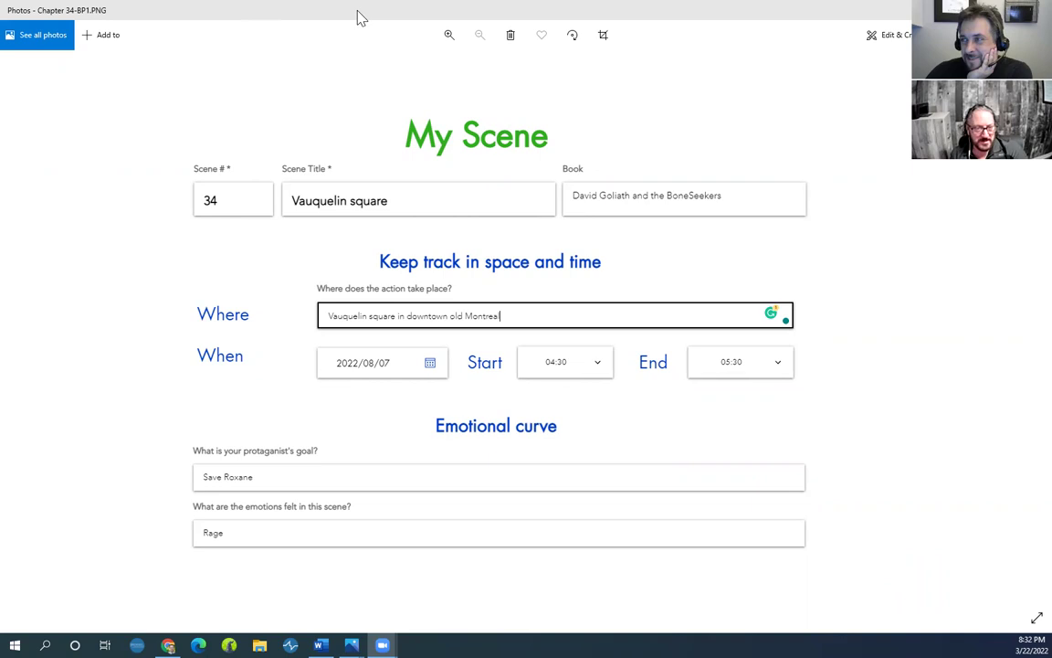
Shrink the Chapter 34-BP1 image window and maximize Chapter 34-BP2 to examine its polarity shift, character roles and story structure
click(359, 16)
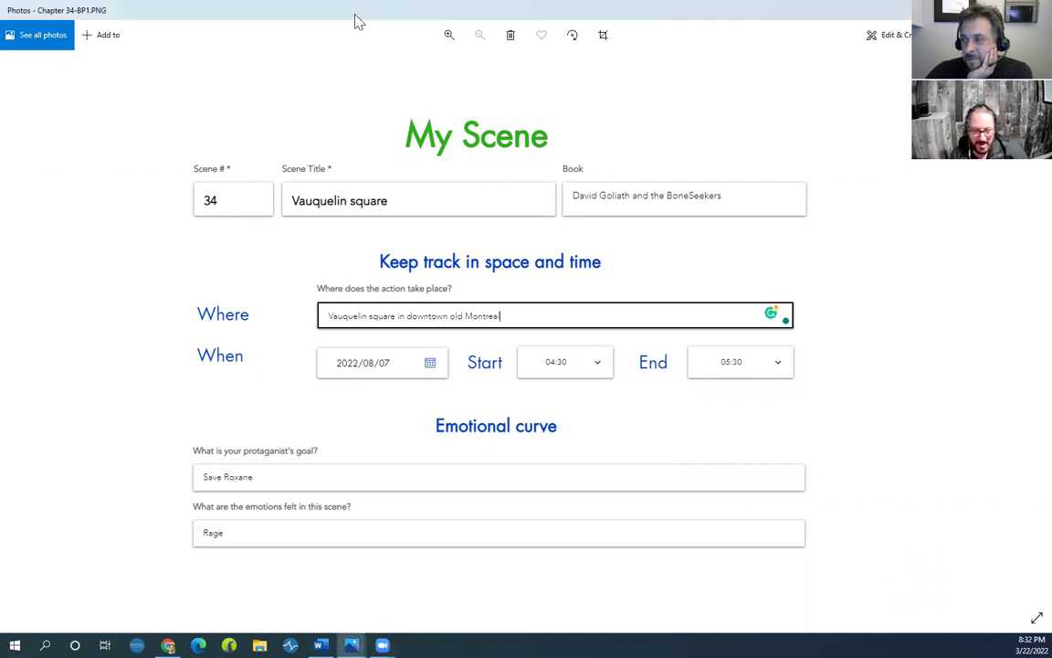
double_click(355, 15)
click(496, 56)
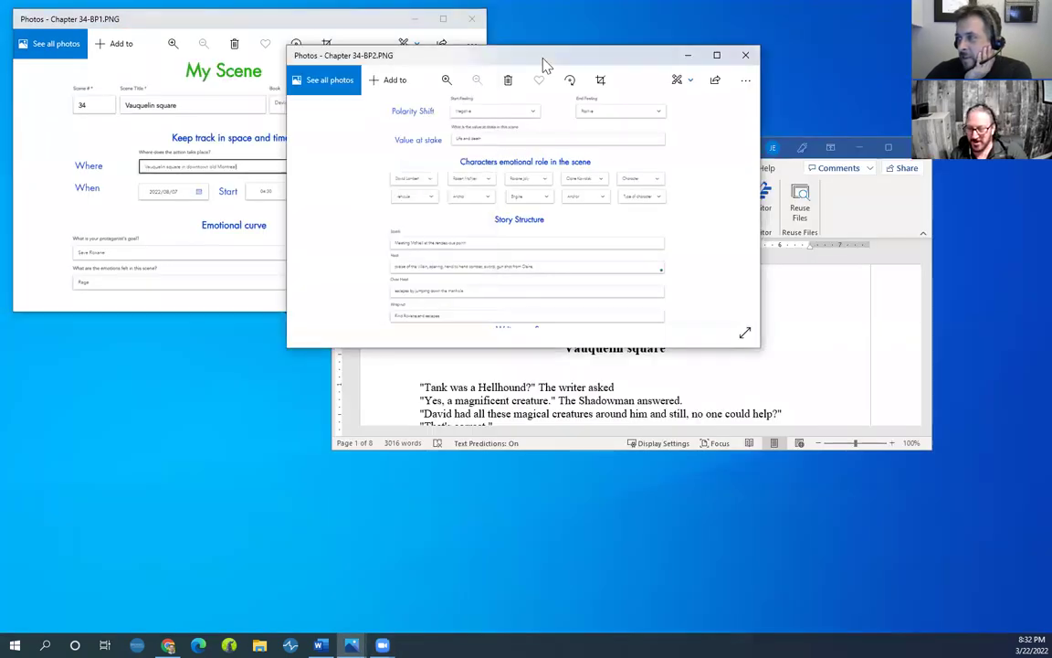
double_click(496, 57)
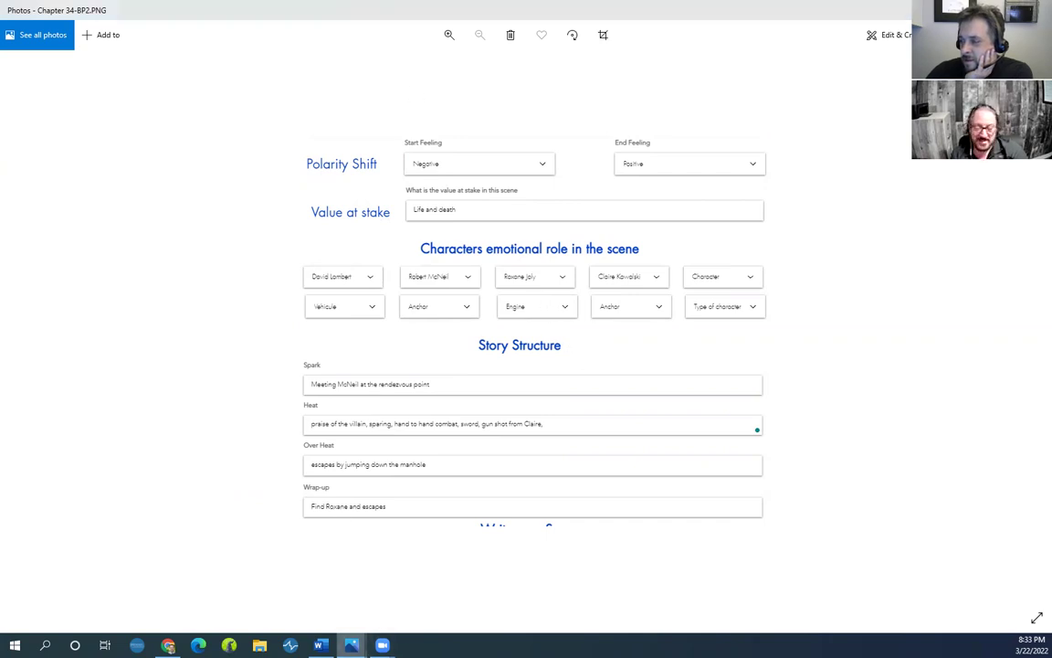
Return to the Chapter 34-BP1 image and maximize it to view the scene's setting, time and emotional curve
mouse_move(351, 645)
click(276, 598)
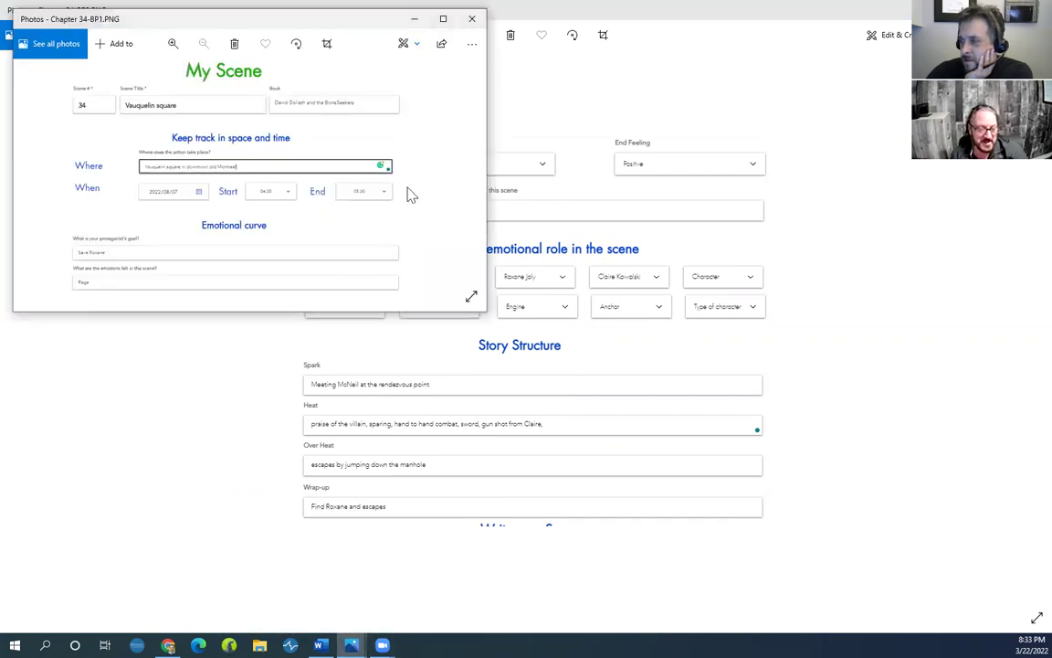
click(443, 18)
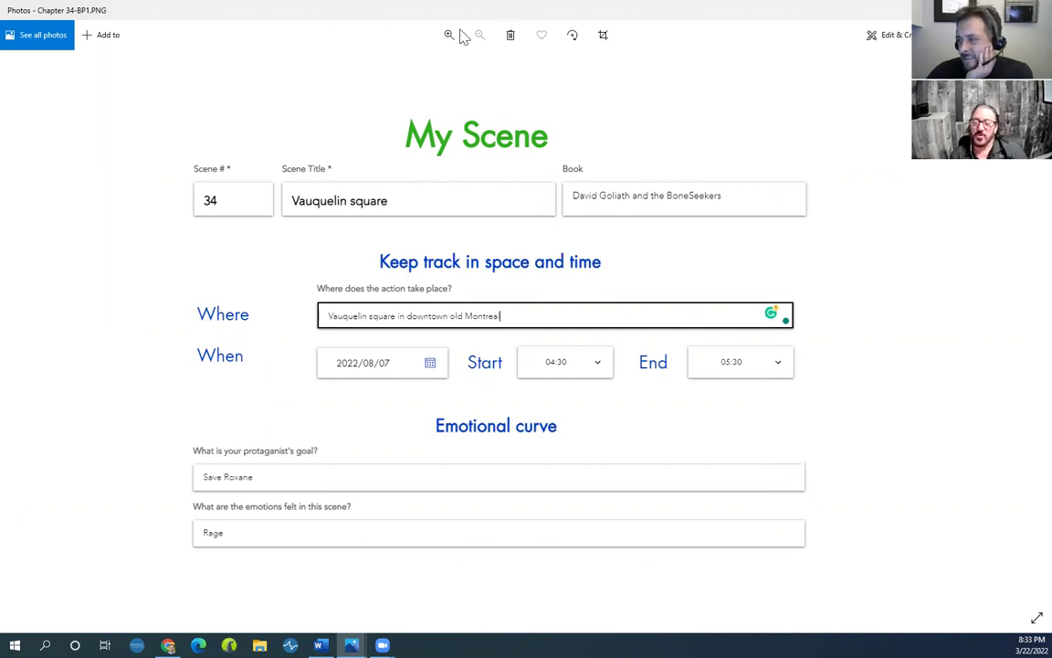
Go back to the Chapter 34-BP2 image and enlarge it to read the character roles and story structure fields
key(Right)
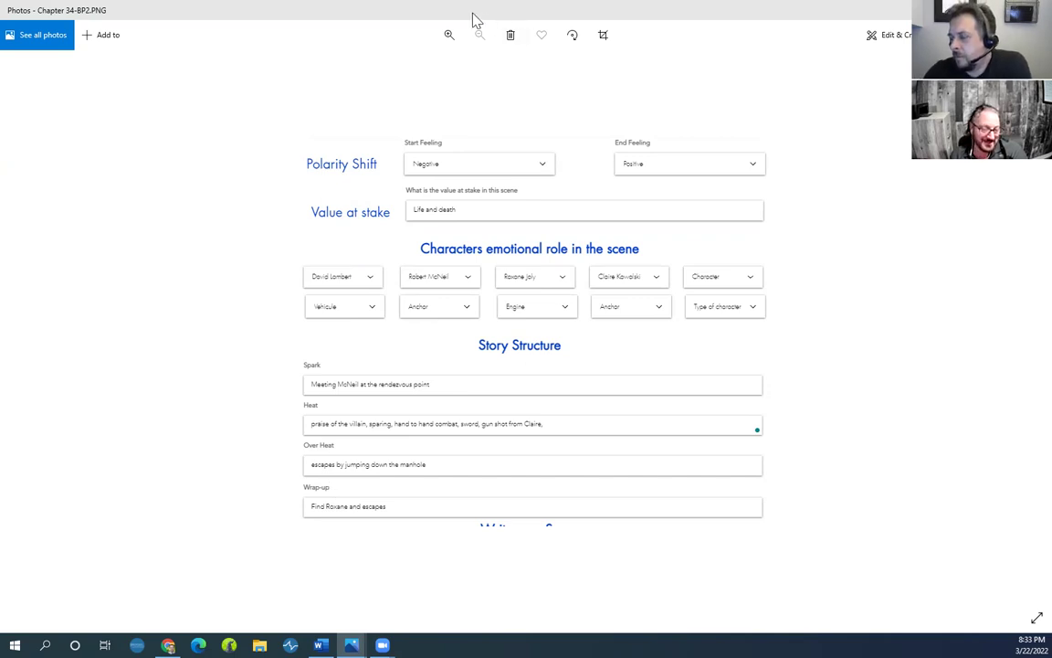
scroll(336, 360, up, 3)
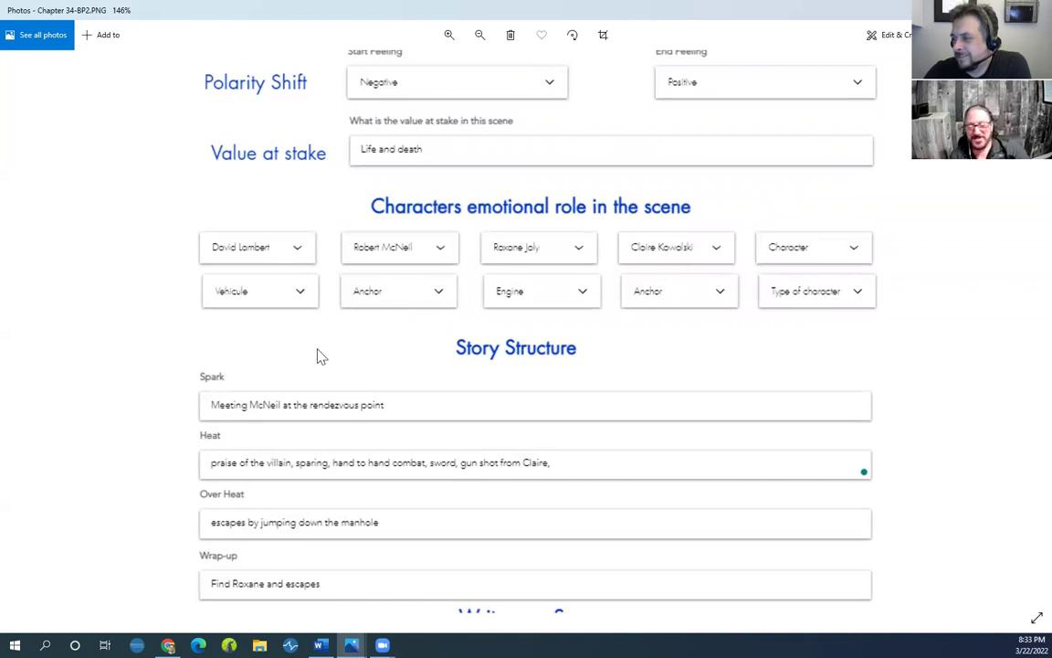
scroll(314, 359, down, 3)
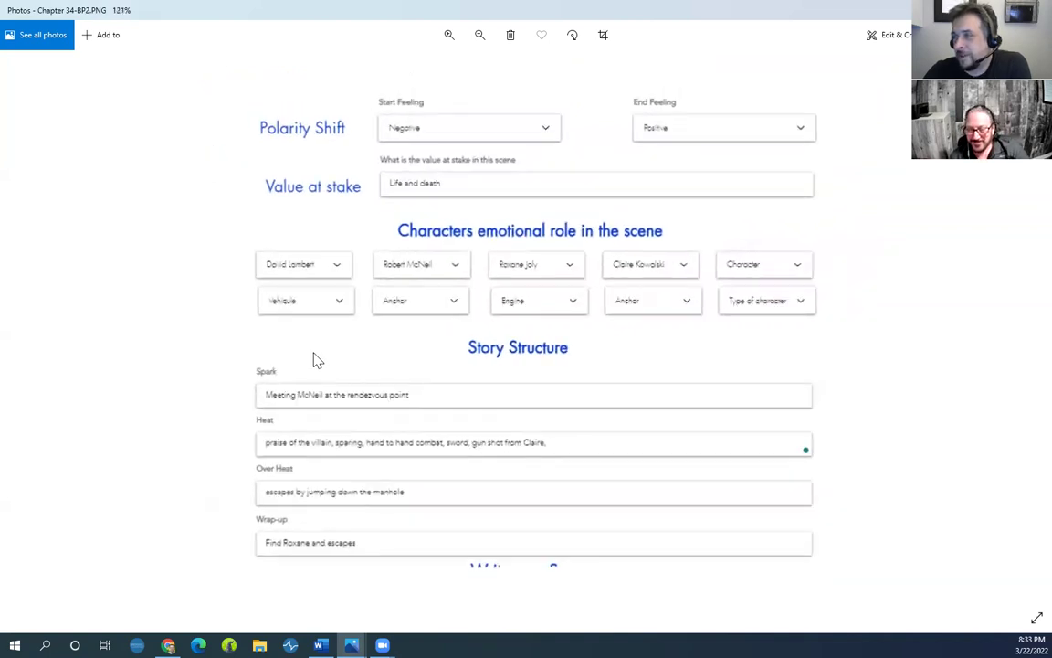
Close the Chapter 34-BP2 image and maximize the Word document "Scene 34 Vauquelin square DD Edits"
double_click(525, 18)
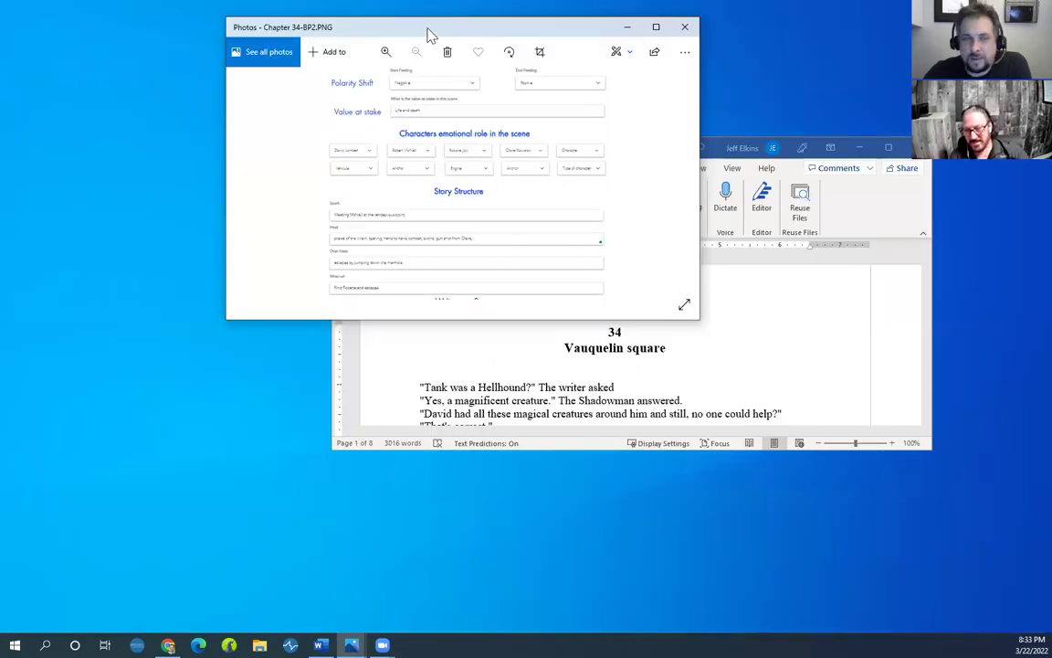
key(alt+F4)
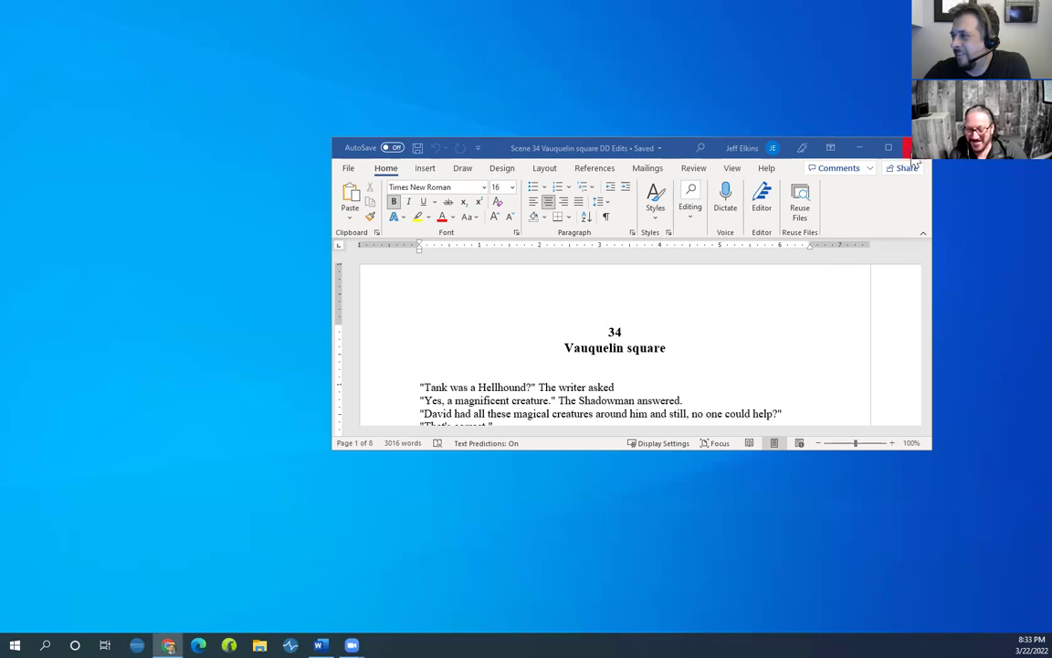
click(888, 147)
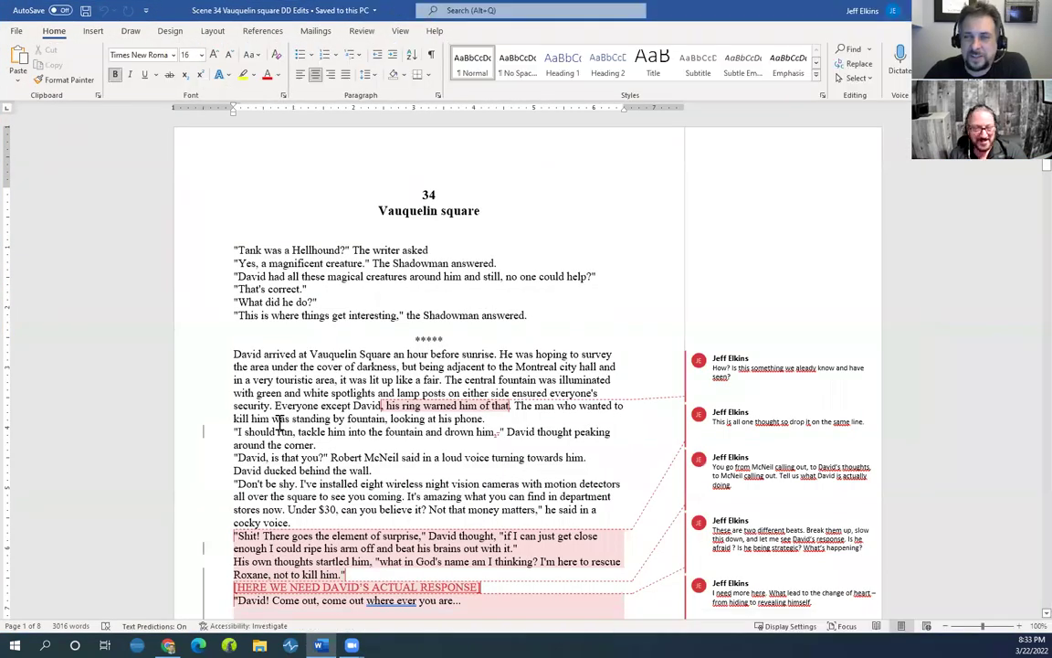
Zoom the manuscript to page width so that the text and margin comments are easier to read
scroll(429, 416, down, 2)
scroll(431, 415, down, 3)
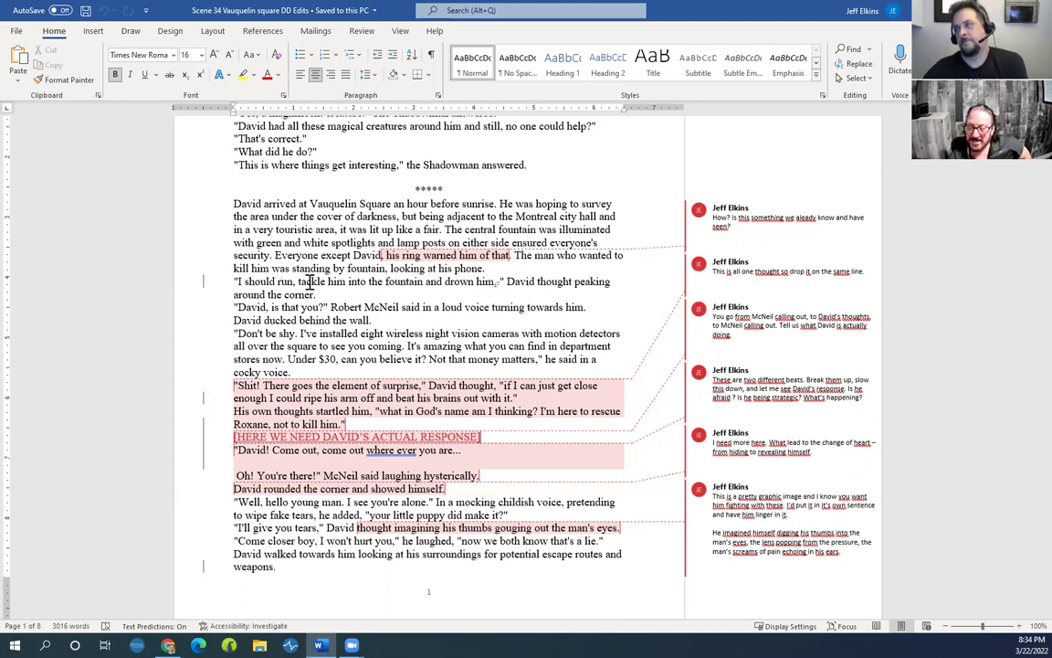
click(93, 32)
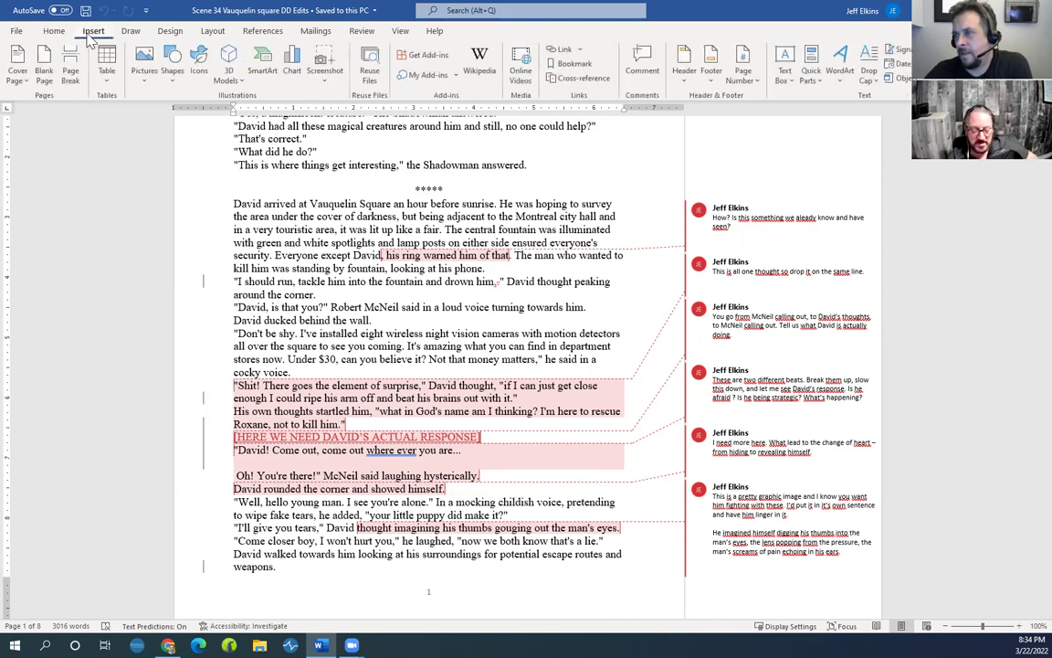
click(400, 30)
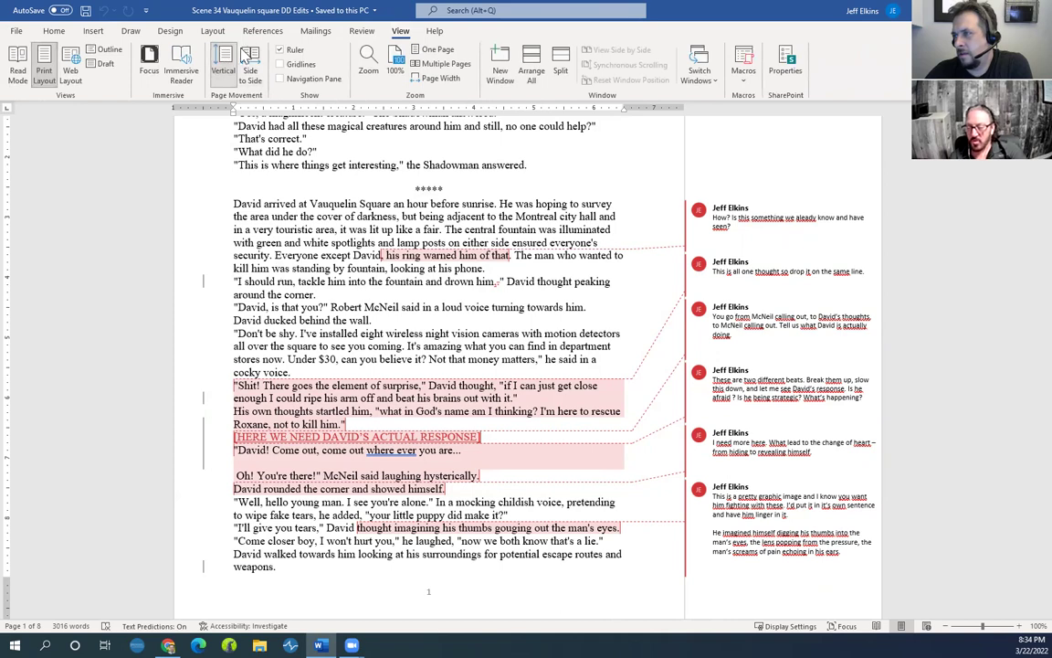
click(425, 78)
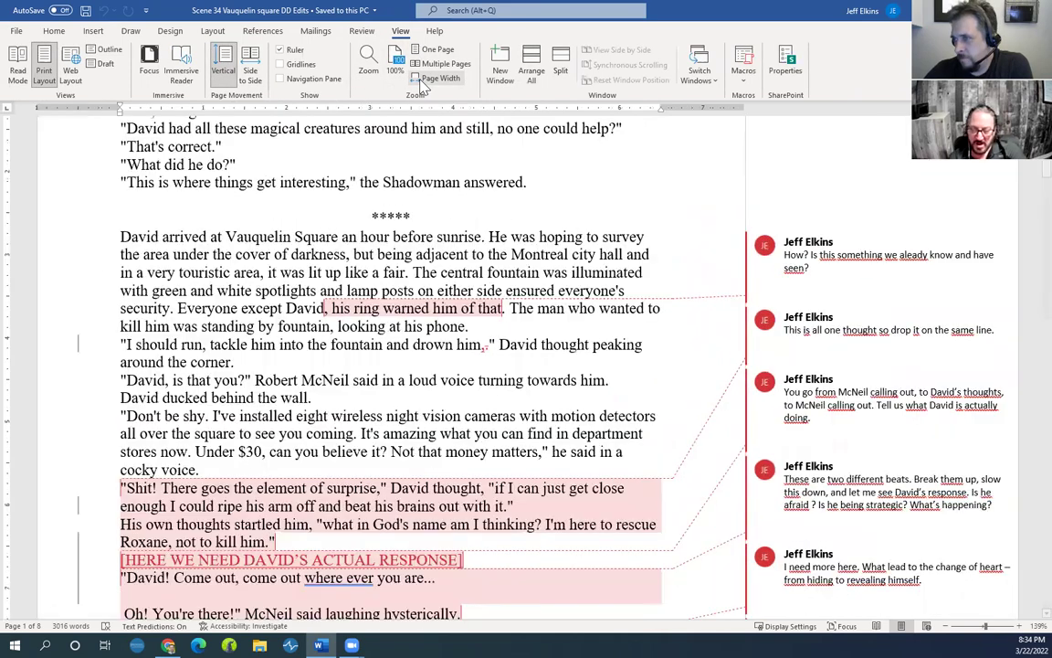
Read the scene's first page from the title onward, examining the highlighted passages and the editor's margin comments
scroll(410, 287, up, 2)
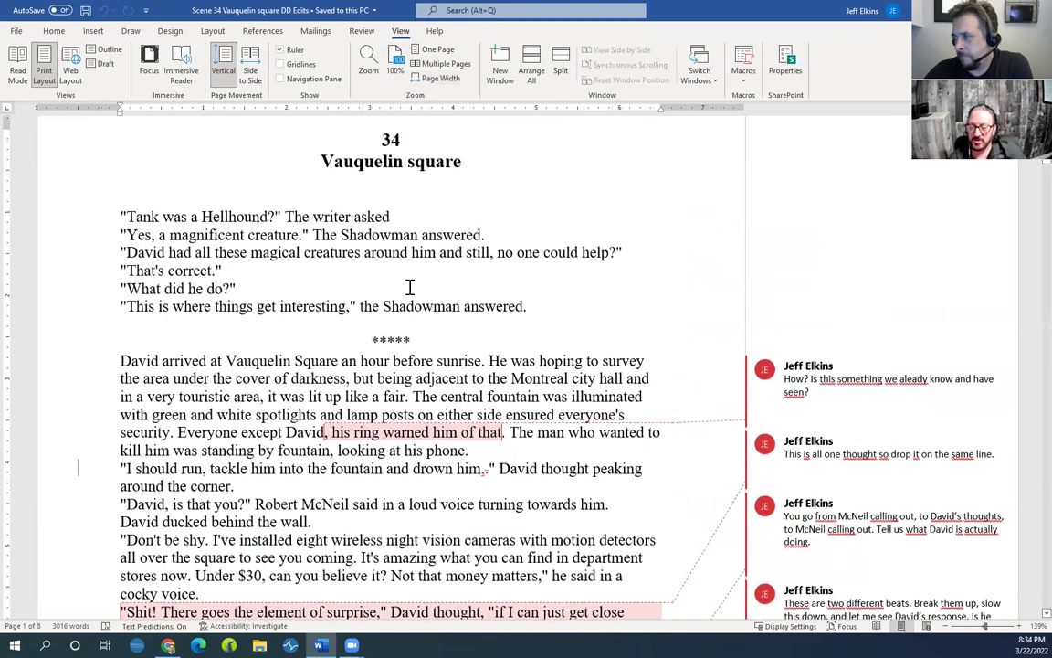
scroll(410, 287, down, 1)
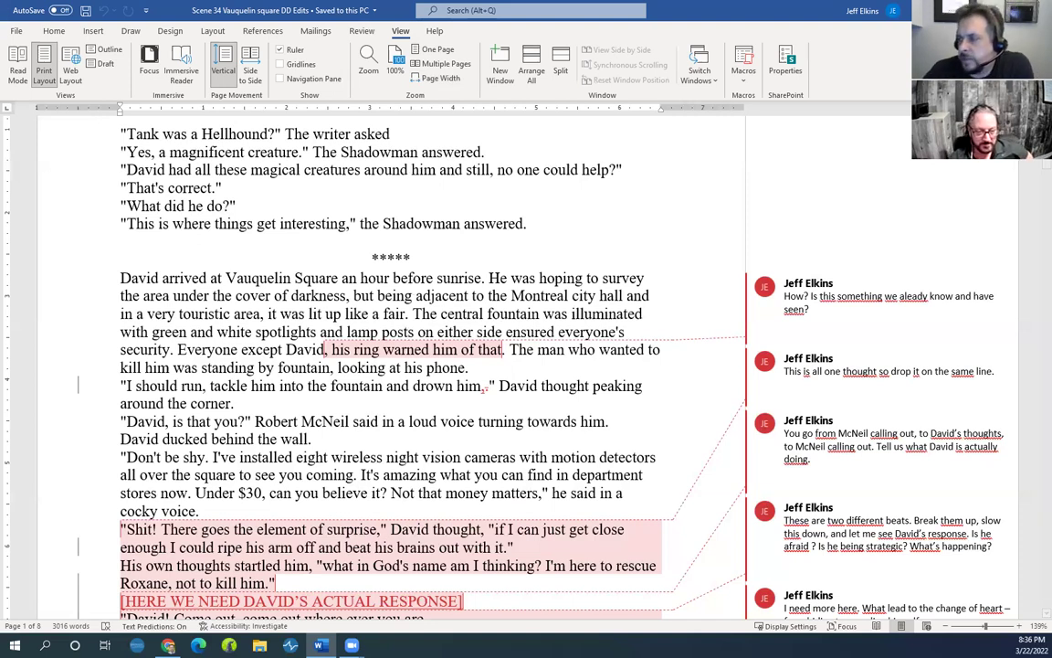
scroll(214, 402, down, 3)
scroll(175, 417, up, 2)
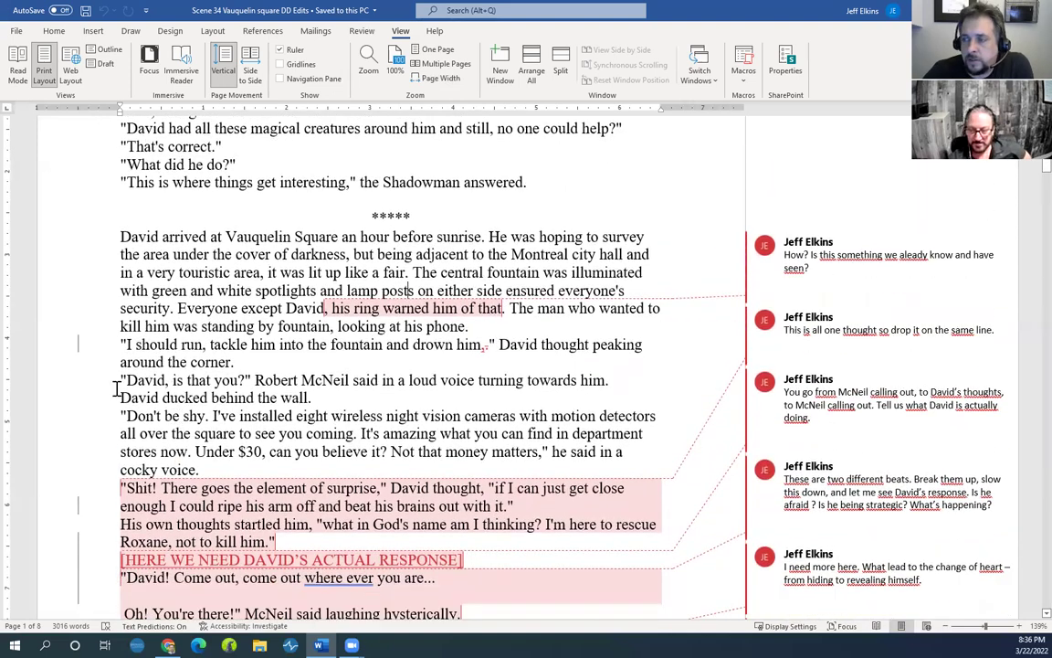
scroll(286, 405, down, 1)
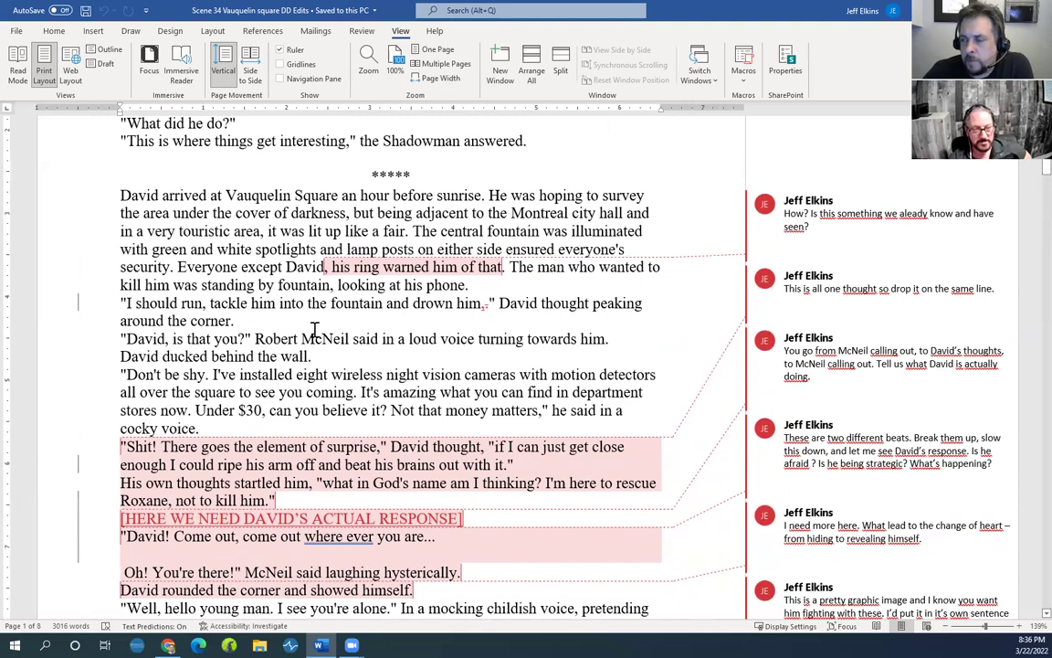
scroll(99, 247, down, 2)
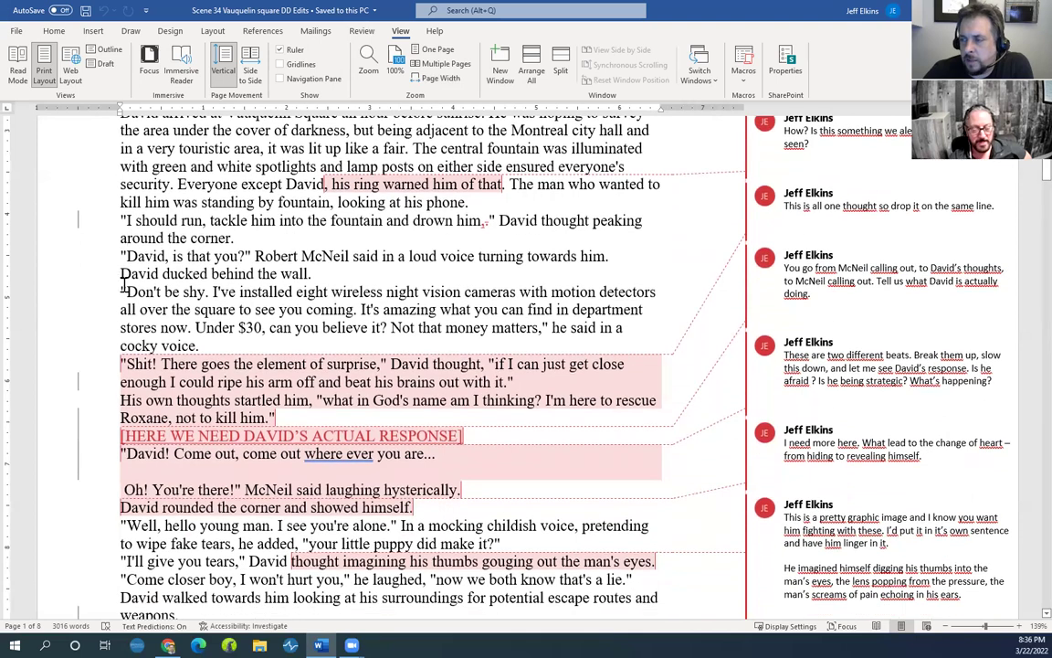
scroll(123, 285, down, 1)
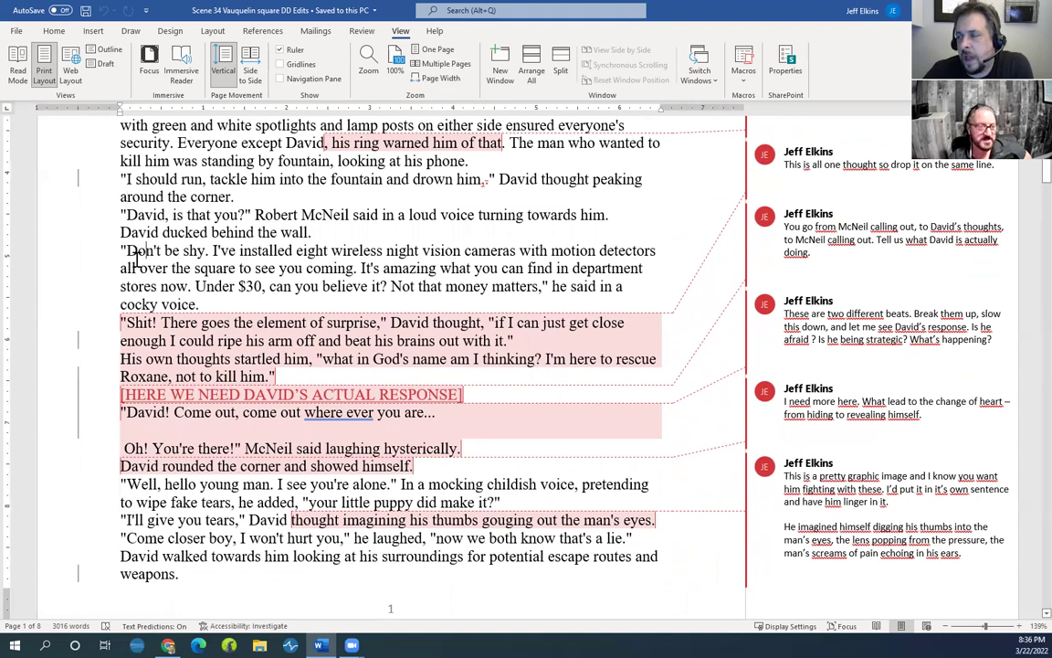
scroll(139, 255, down, 1)
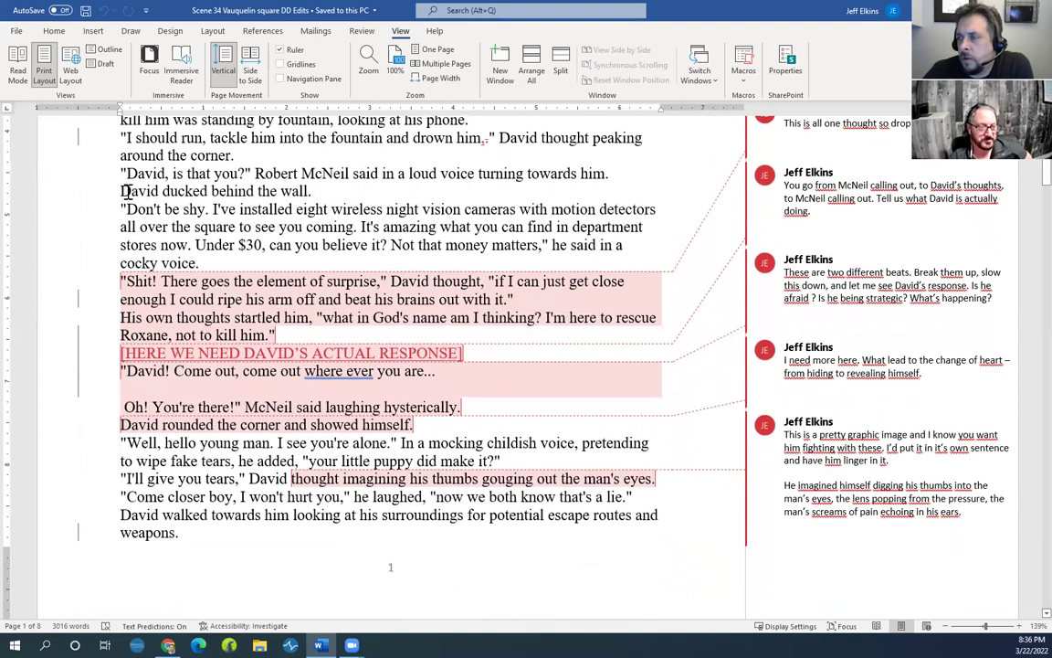
scroll(126, 187, down, 1)
scroll(224, 258, down, 5)
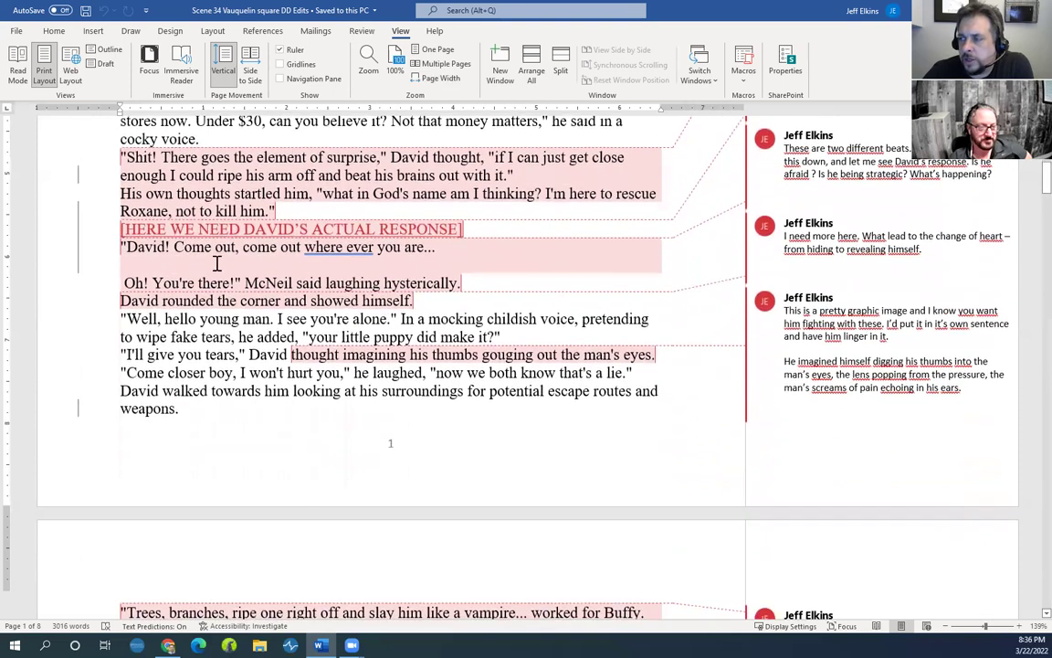
Examine the tracked changes and comments on page 2, from the list of improvised weapons through the verbal confrontation
scroll(210, 291, down, 4)
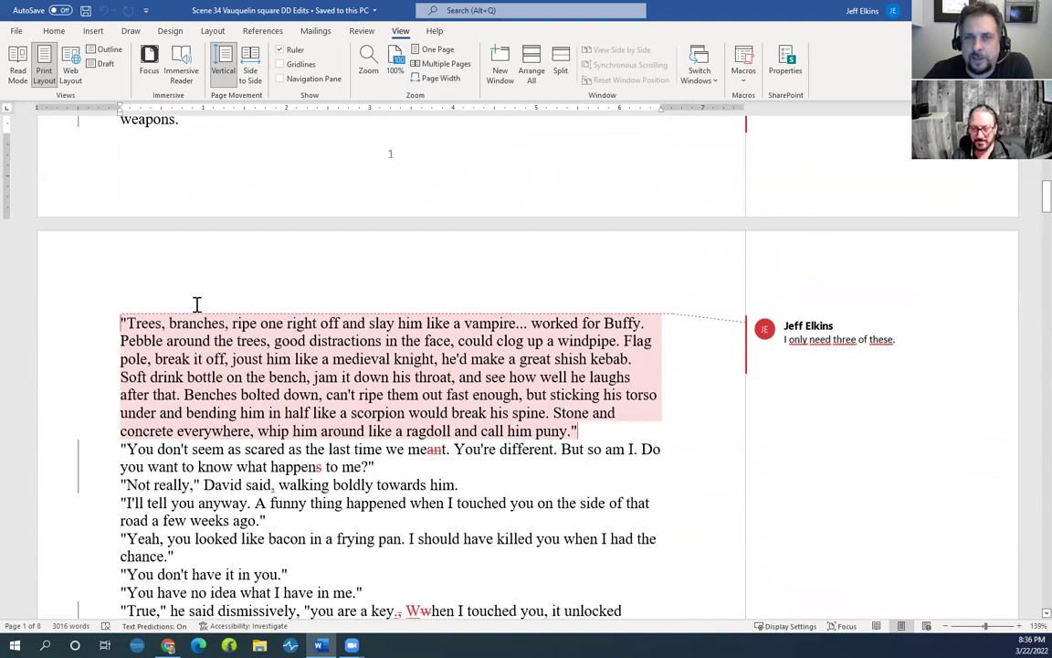
scroll(198, 302, down, 4)
scroll(198, 304, down, 2)
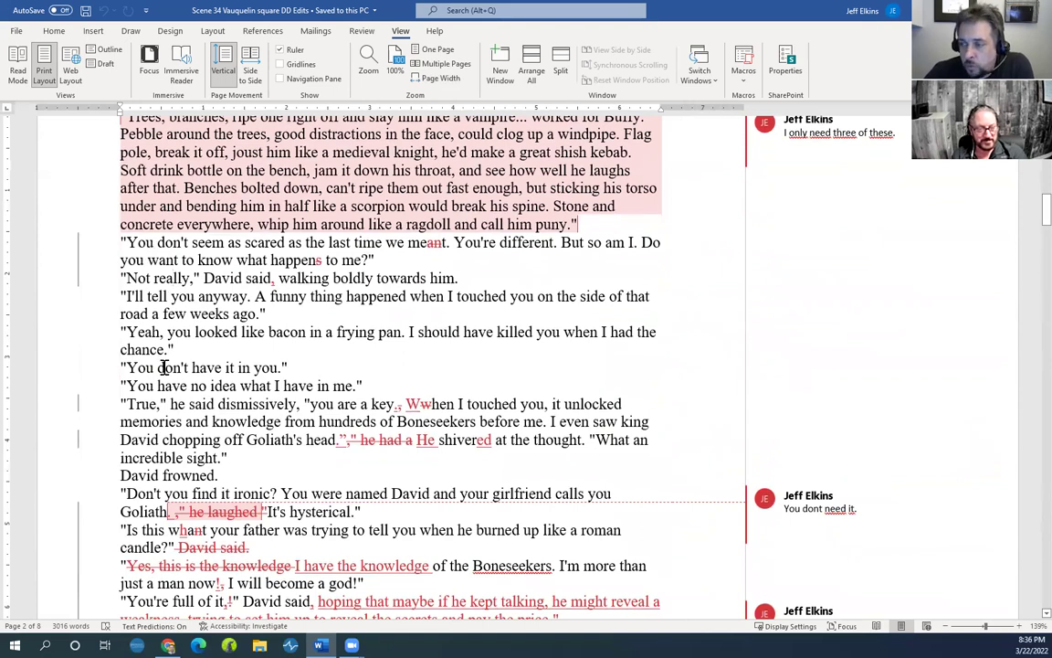
scroll(149, 350, down, 5)
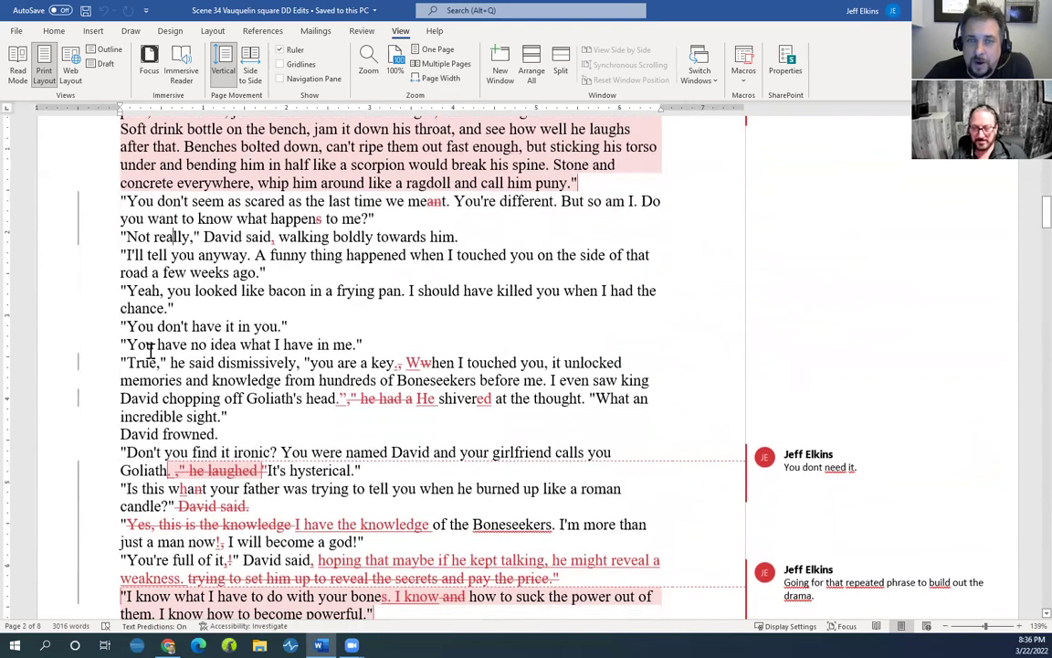
scroll(149, 350, down, 1)
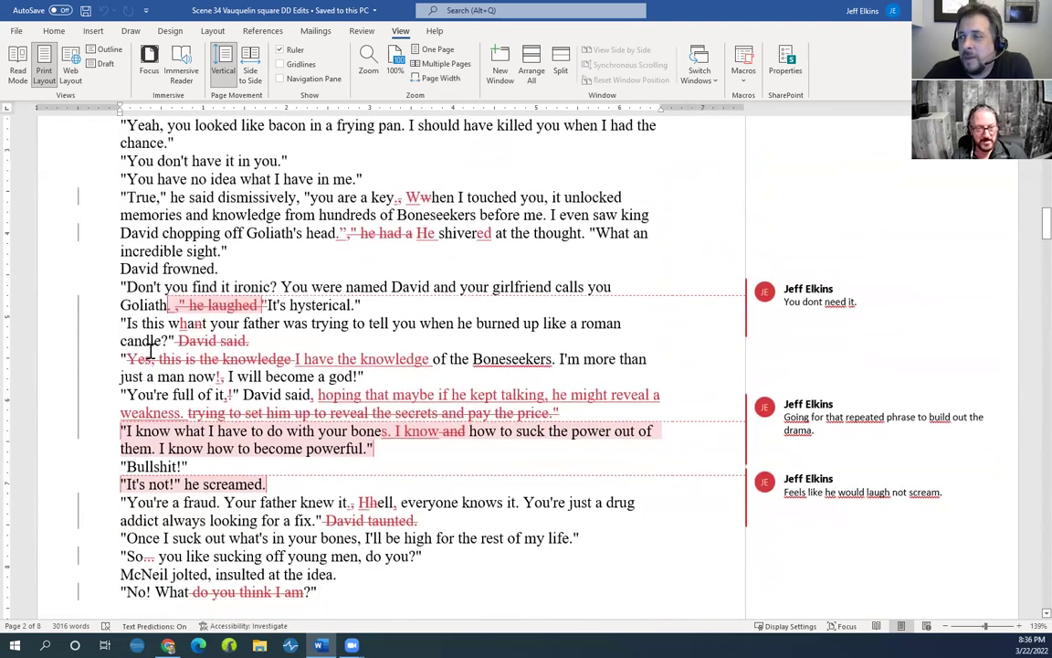
scroll(150, 350, up, 1)
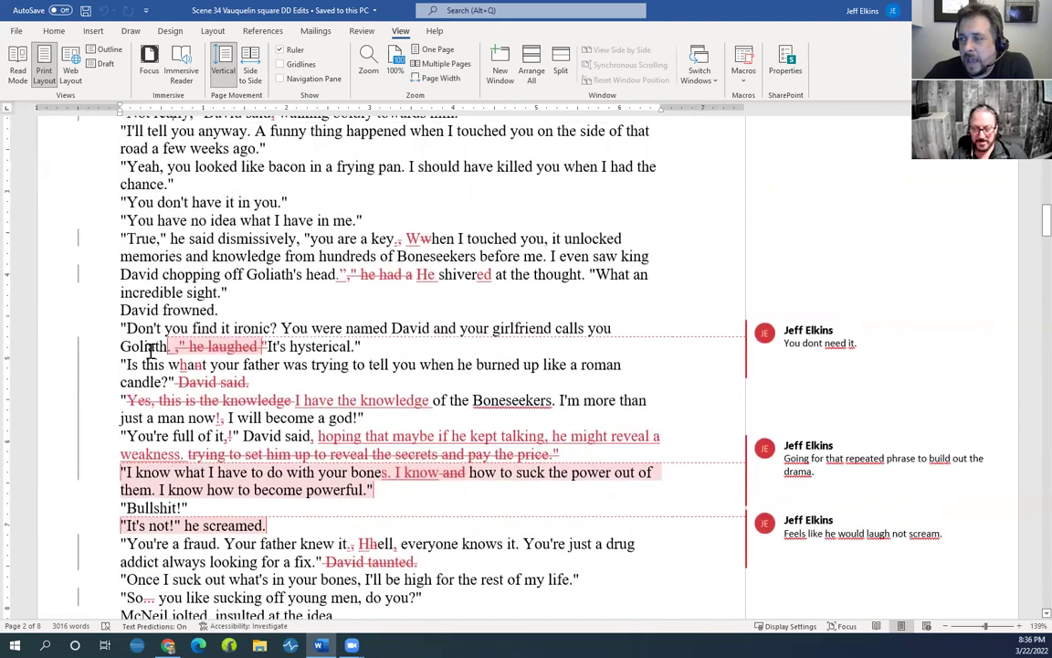
scroll(148, 350, up, 1)
scroll(149, 350, down, 1)
scroll(149, 350, down, 1)
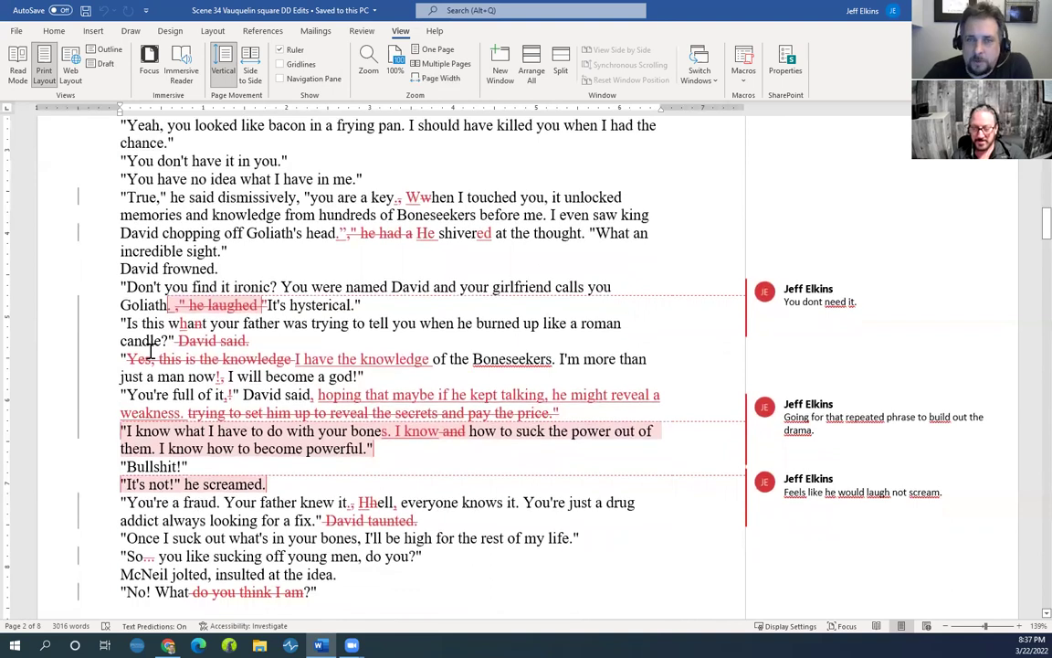
scroll(151, 350, down, 1)
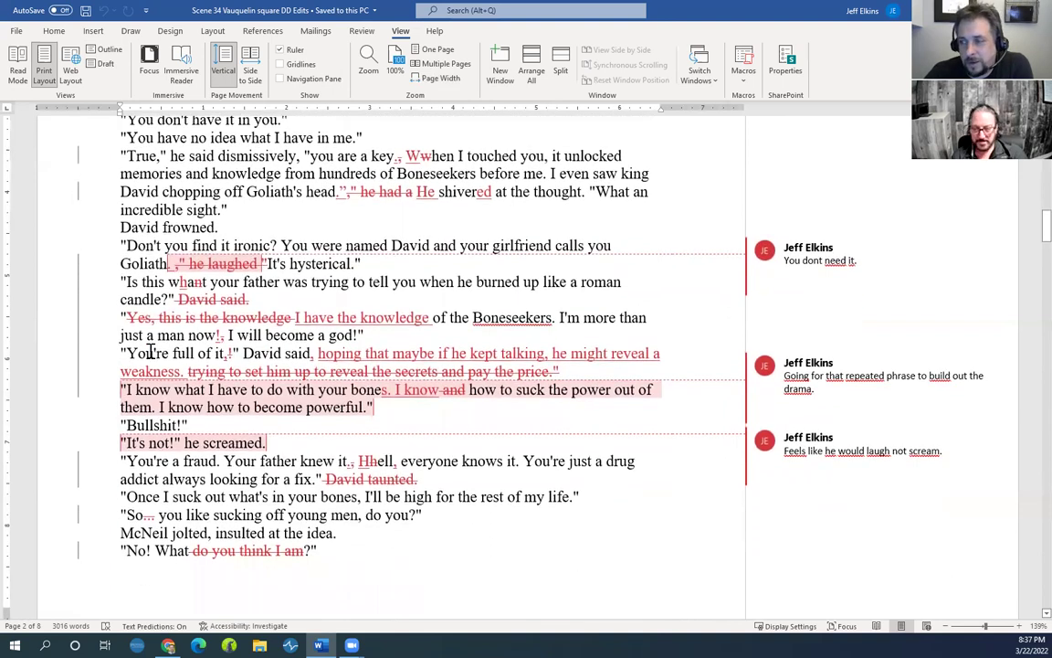
scroll(146, 350, down, 1)
scroll(149, 350, down, 1)
scroll(149, 350, down, 3)
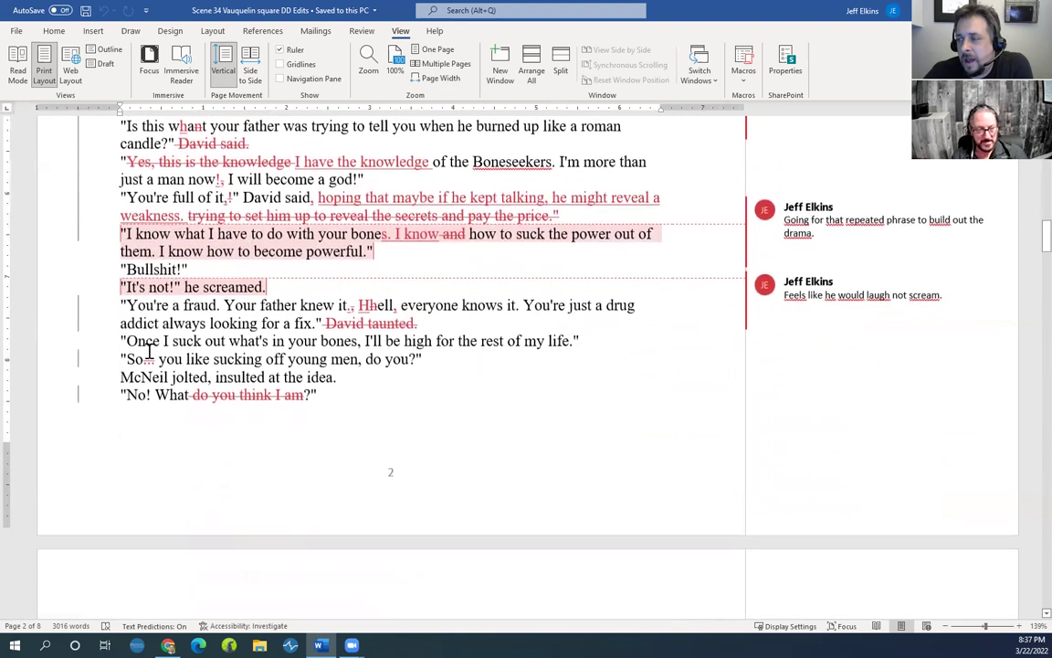
Examine the tracked changes and margin comments on page 3, from the verbal jab through the sword attack to the charge at the Boneseeker
scroll(149, 349, down, 5)
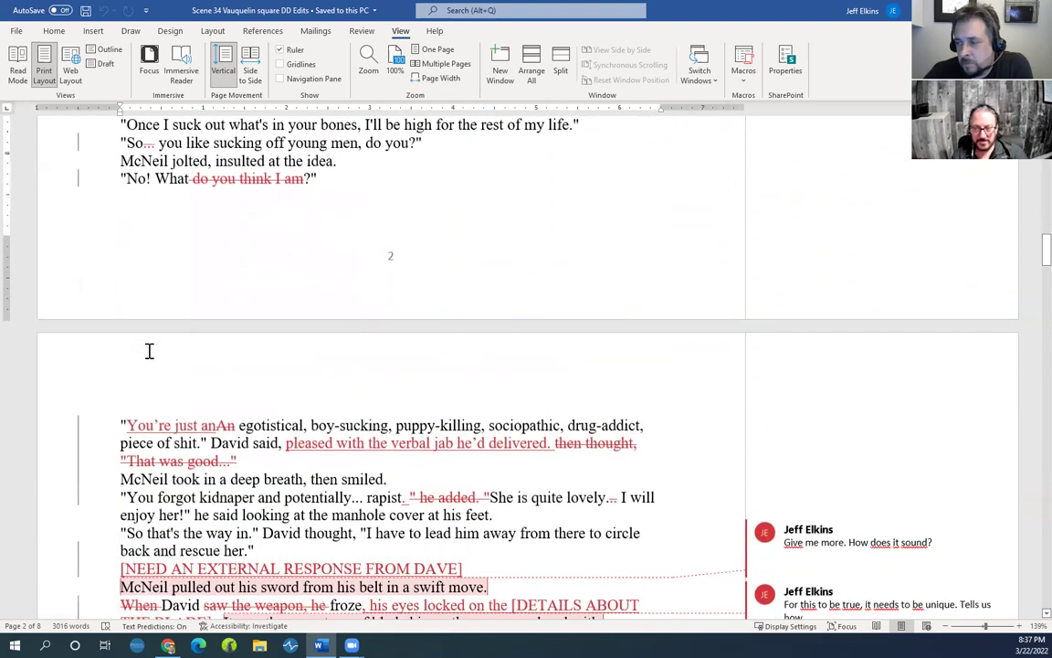
scroll(149, 350, down, 4)
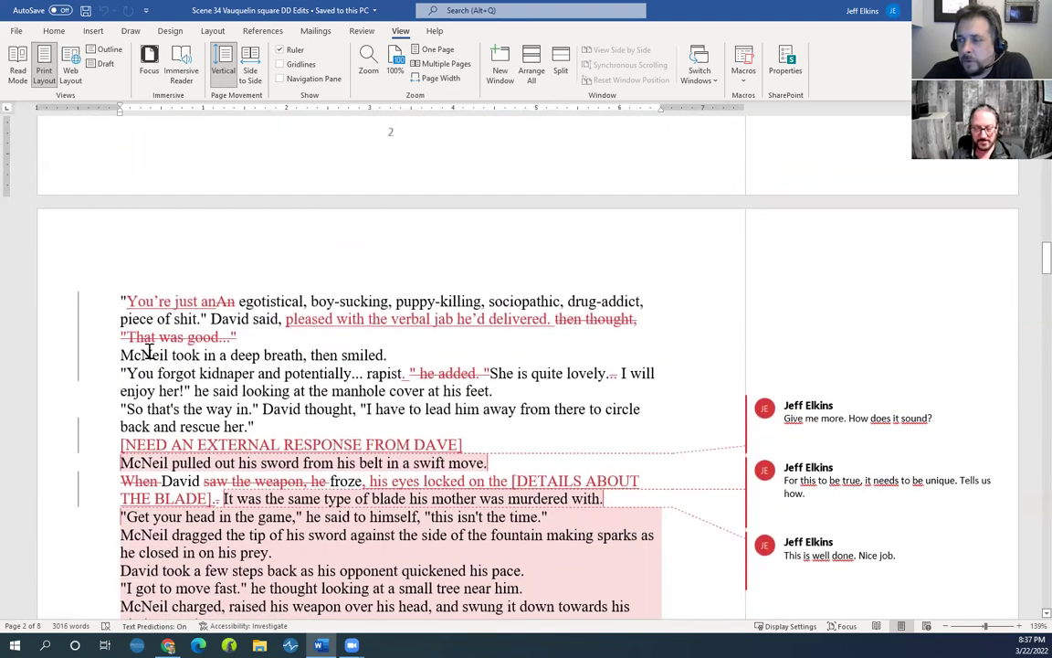
scroll(149, 350, down, 2)
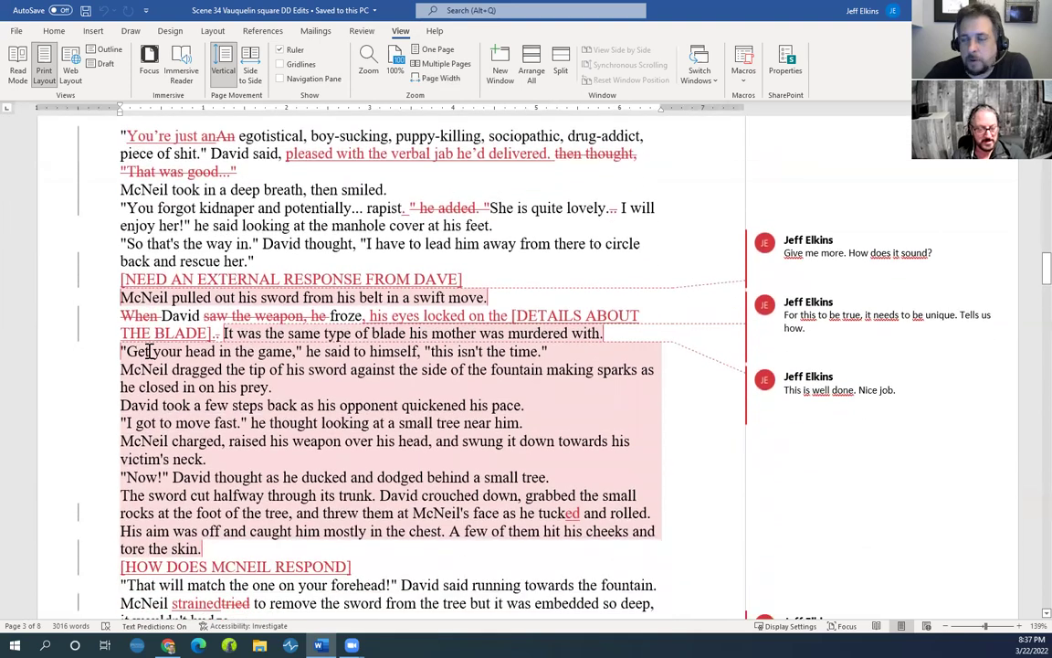
scroll(149, 350, down, 6)
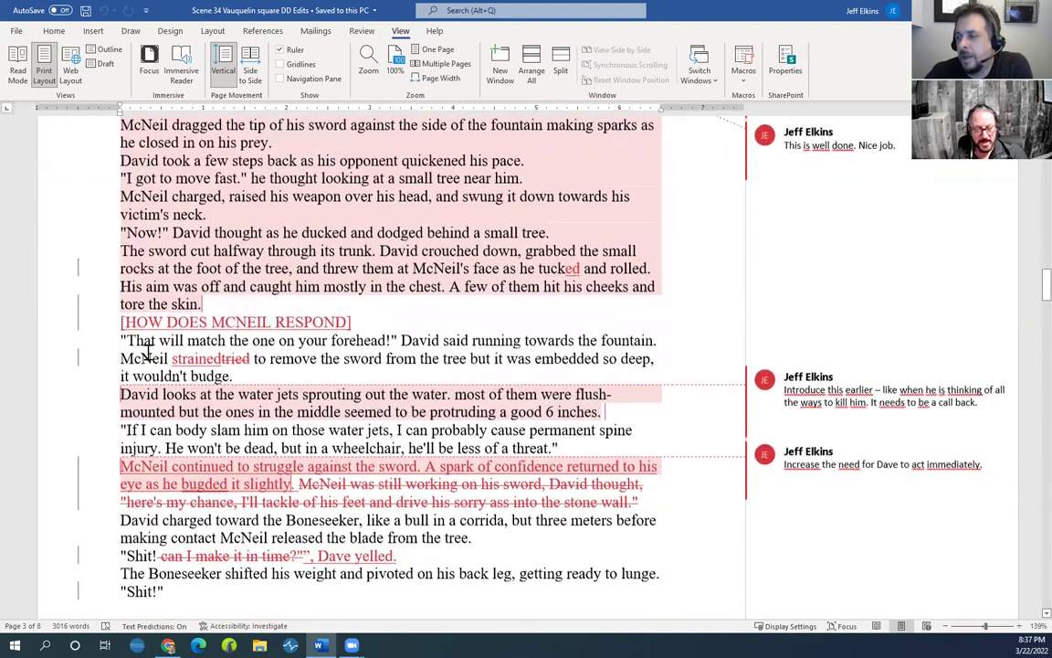
scroll(146, 352, down, 1)
scroll(147, 352, up, 1)
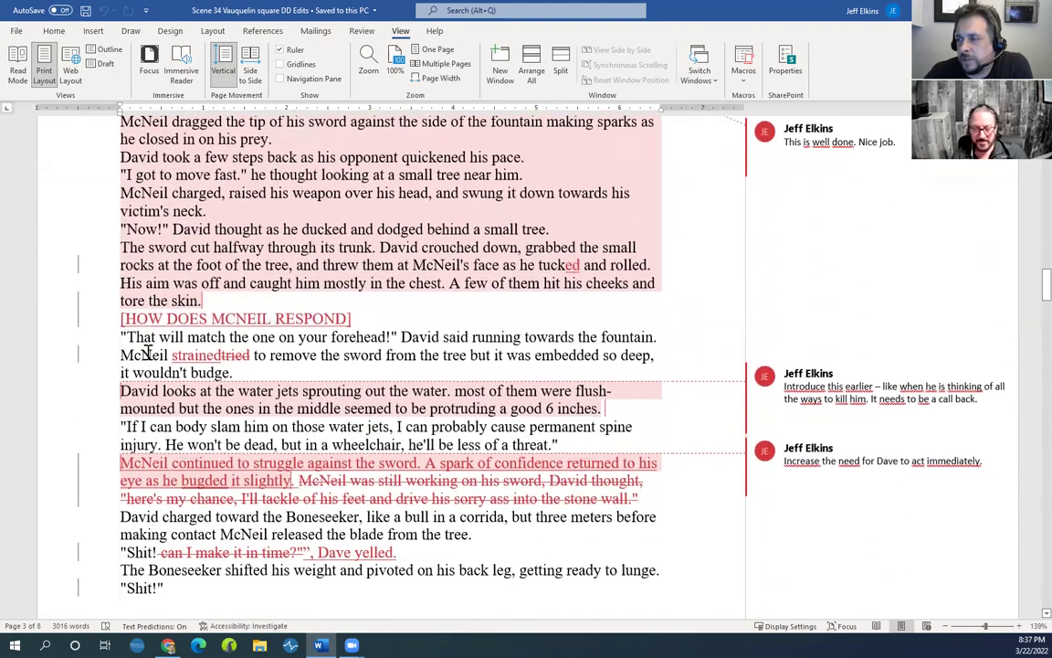
Read through page 4's edits, including the bracketed notes about another gun shot and what Claire is doing
scroll(148, 353, down, 7)
scroll(149, 356, down, 9)
scroll(146, 353, up, 2)
scroll(146, 351, down, 4)
scroll(148, 353, down, 5)
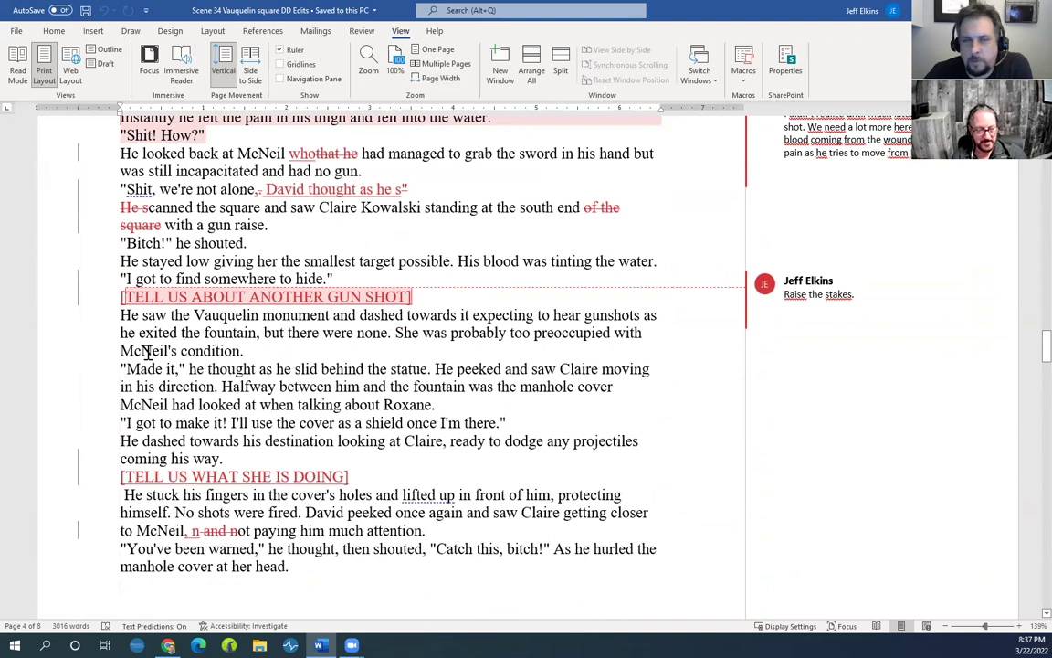
scroll(146, 351, down, 1)
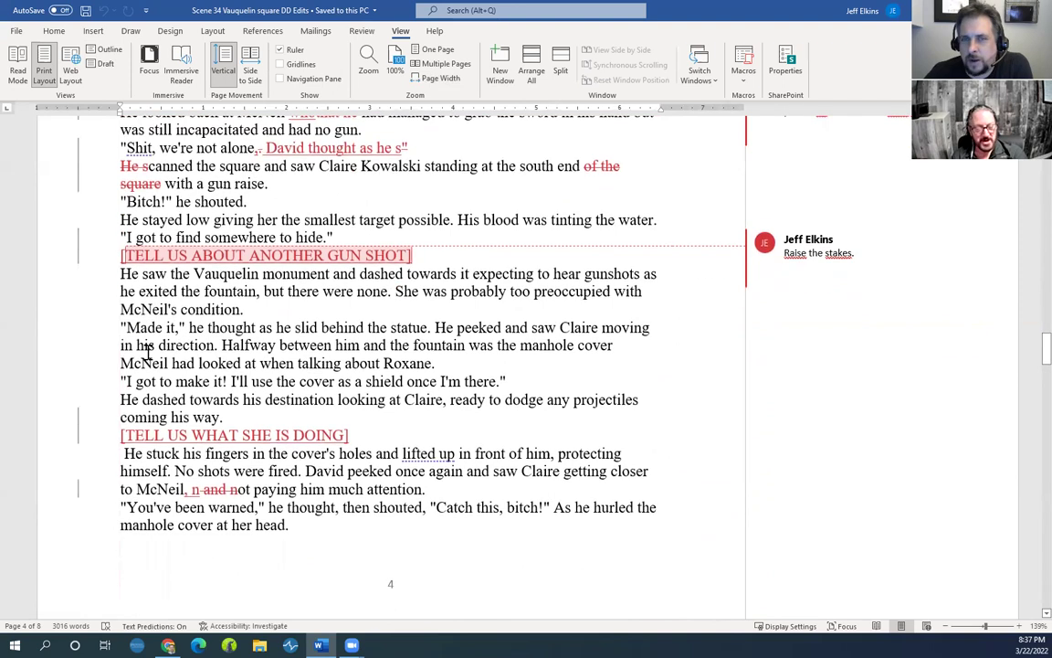
scroll(148, 349, down, 2)
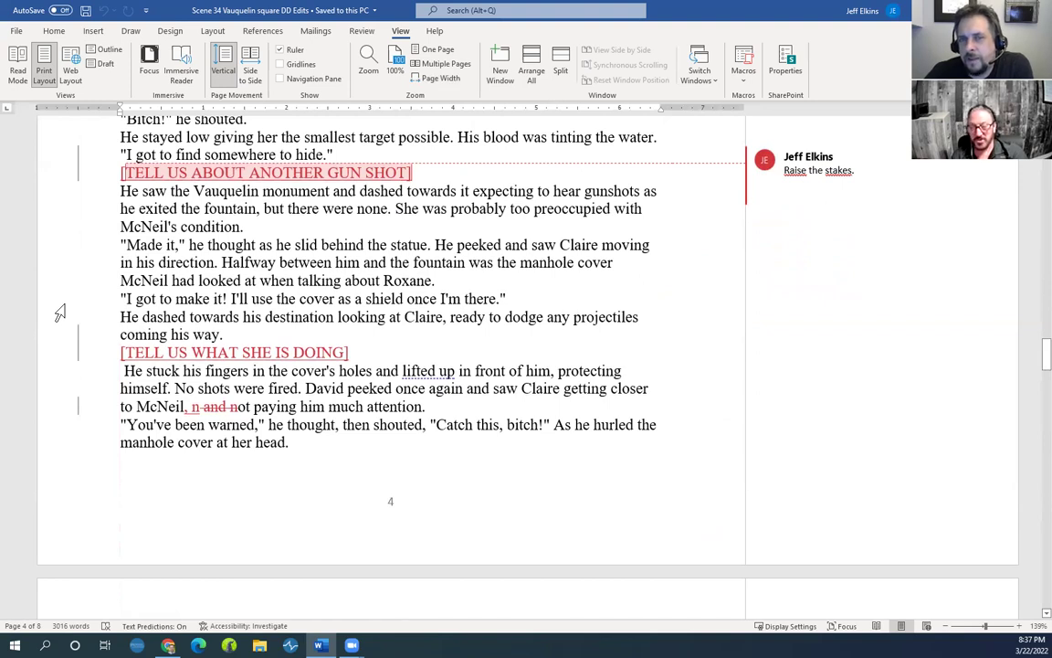
Read the old prison sequence on page 5 and continue into the commented reunion dialogue on page 6
scroll(60, 315, down, 1)
scroll(62, 317, down, 9)
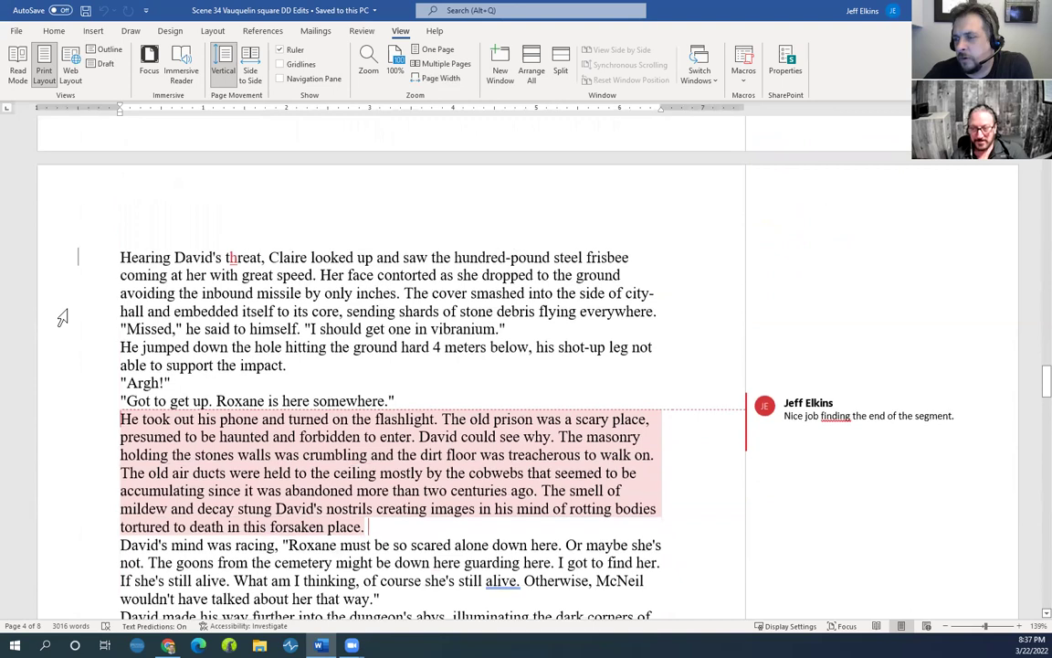
scroll(62, 317, down, 3)
scroll(61, 317, down, 2)
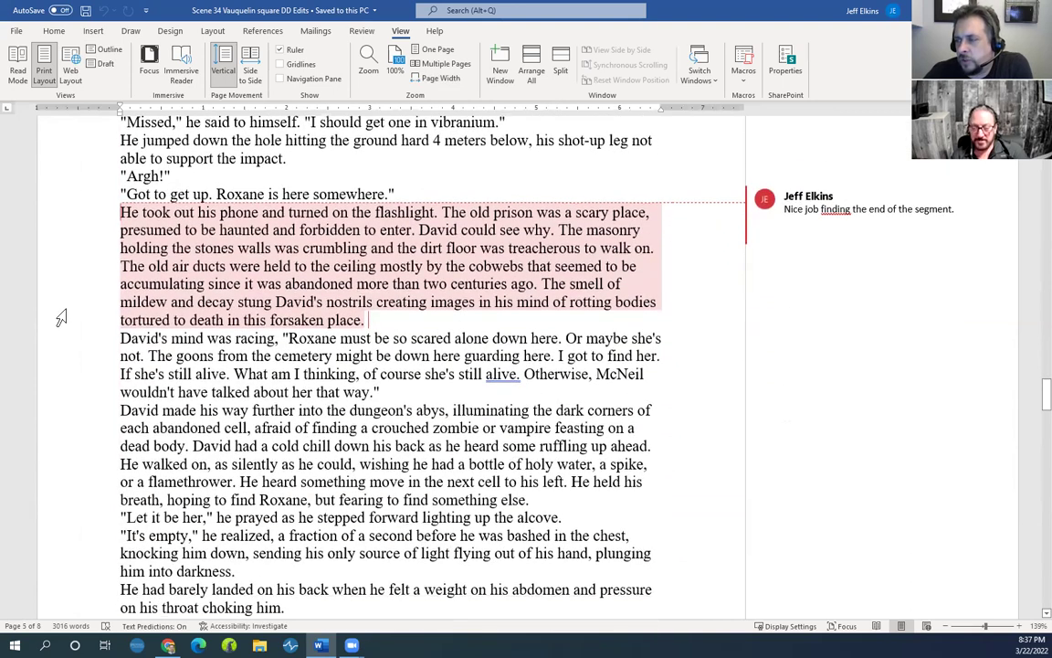
scroll(62, 316, down, 4)
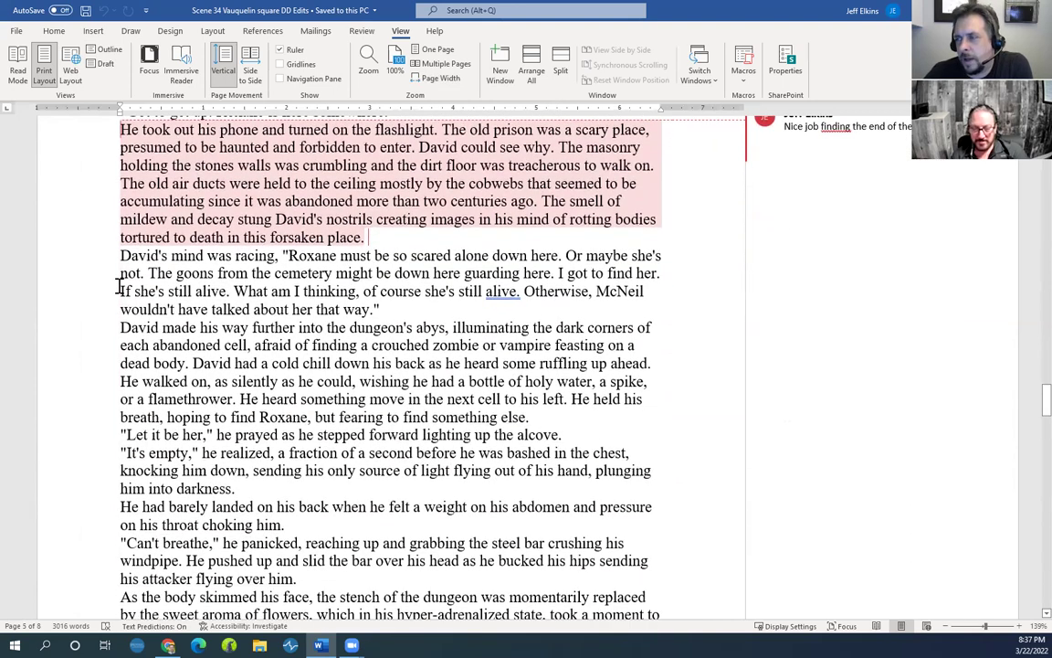
scroll(118, 288, down, 3)
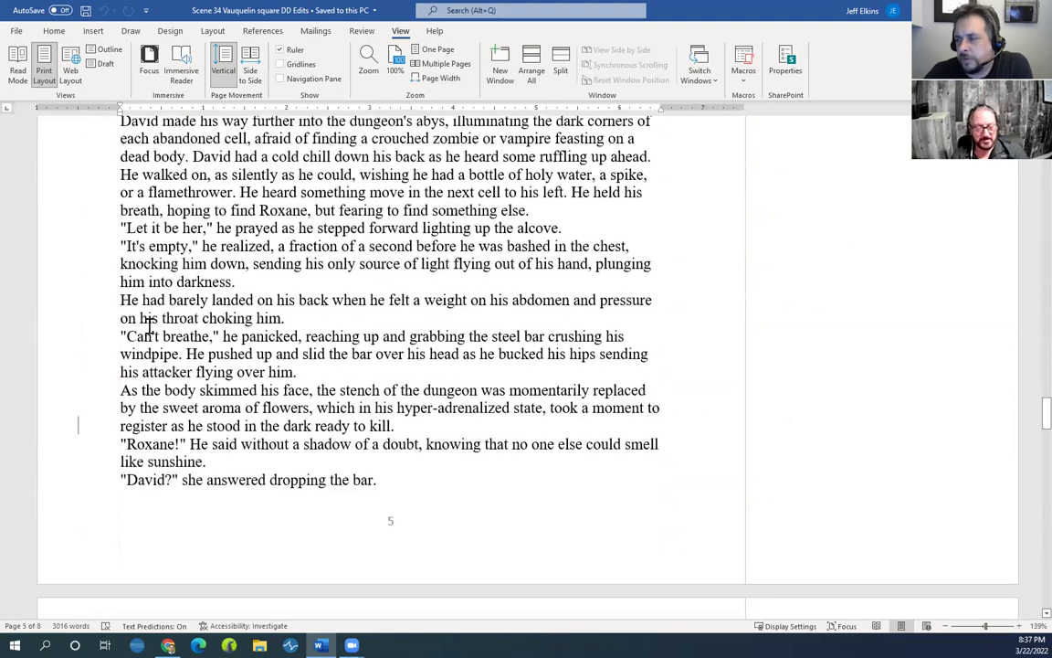
scroll(149, 327, down, 7)
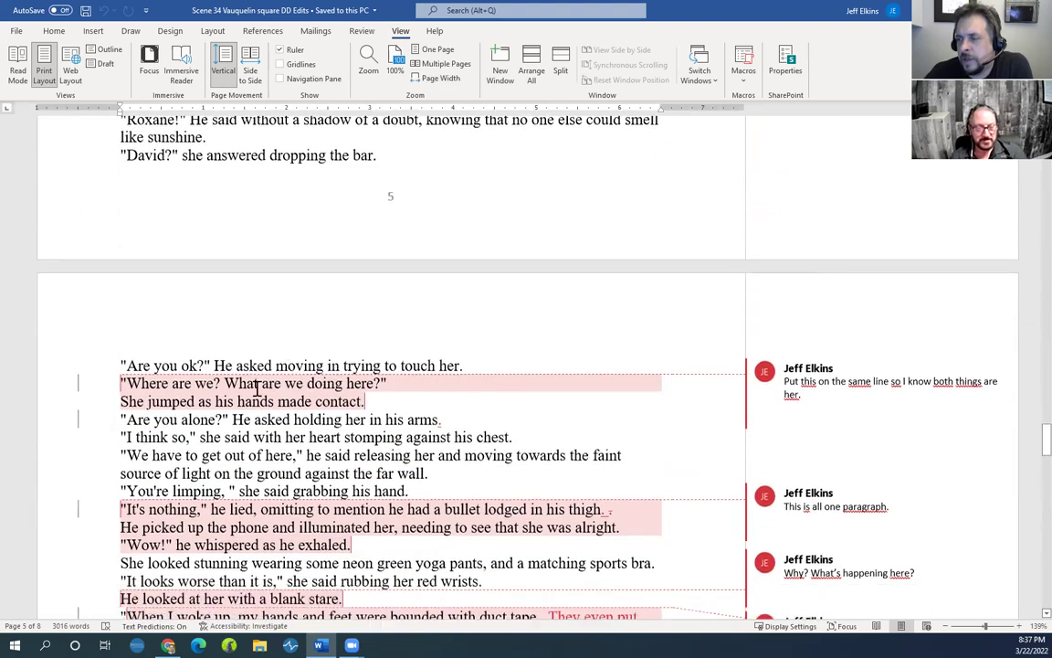
scroll(258, 389, down, 11)
Return to the scene's opening on page 1 and reread the comments on David's thoughts and missing response
scroll(258, 388, up, 20)
scroll(258, 388, up, 20)
scroll(259, 388, up, 20)
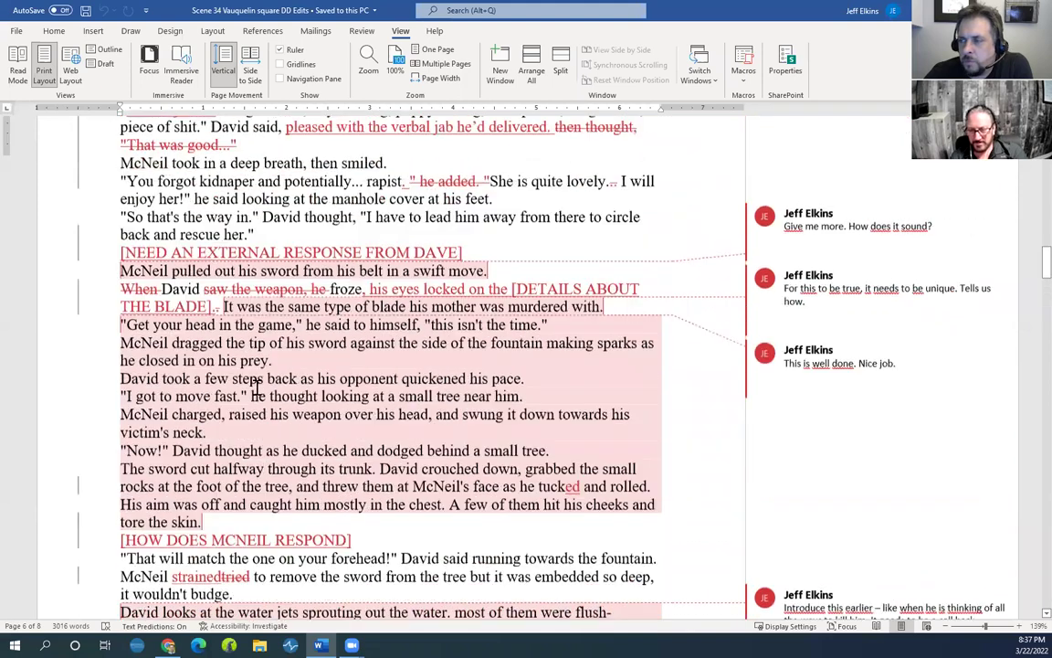
scroll(259, 388, up, 20)
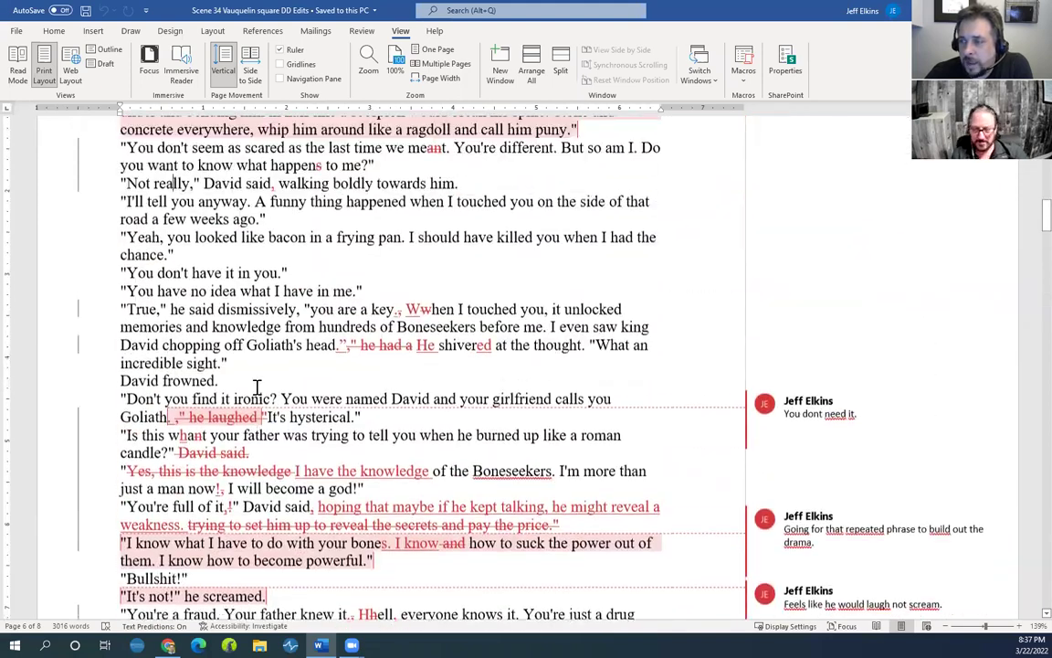
scroll(258, 388, up, 20)
scroll(258, 388, up, 10)
scroll(258, 388, down, 5)
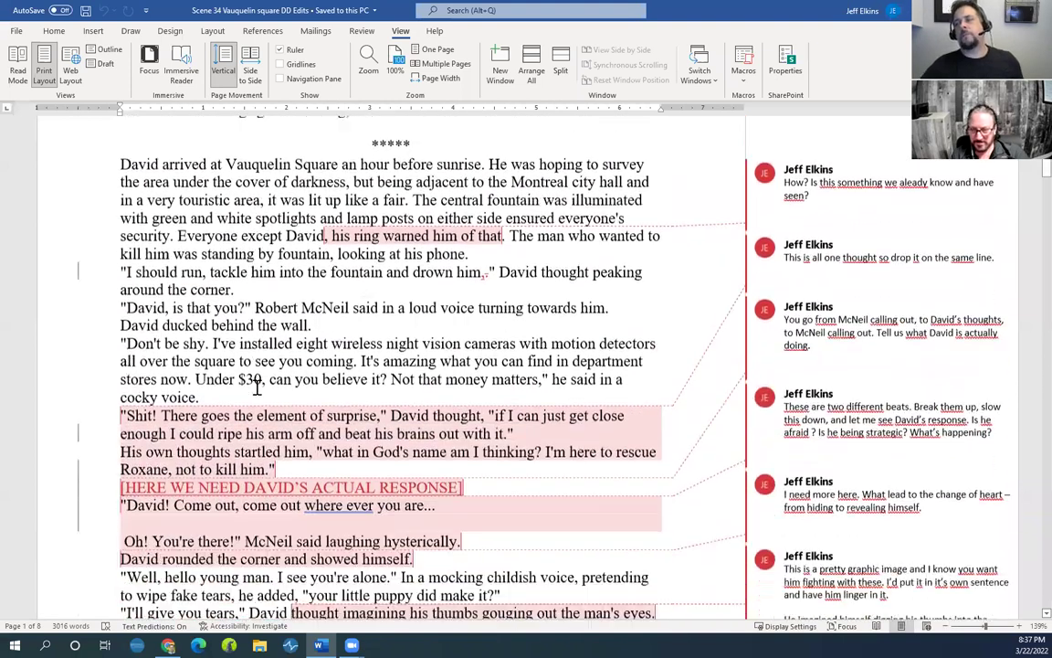
scroll(258, 388, down, 1)
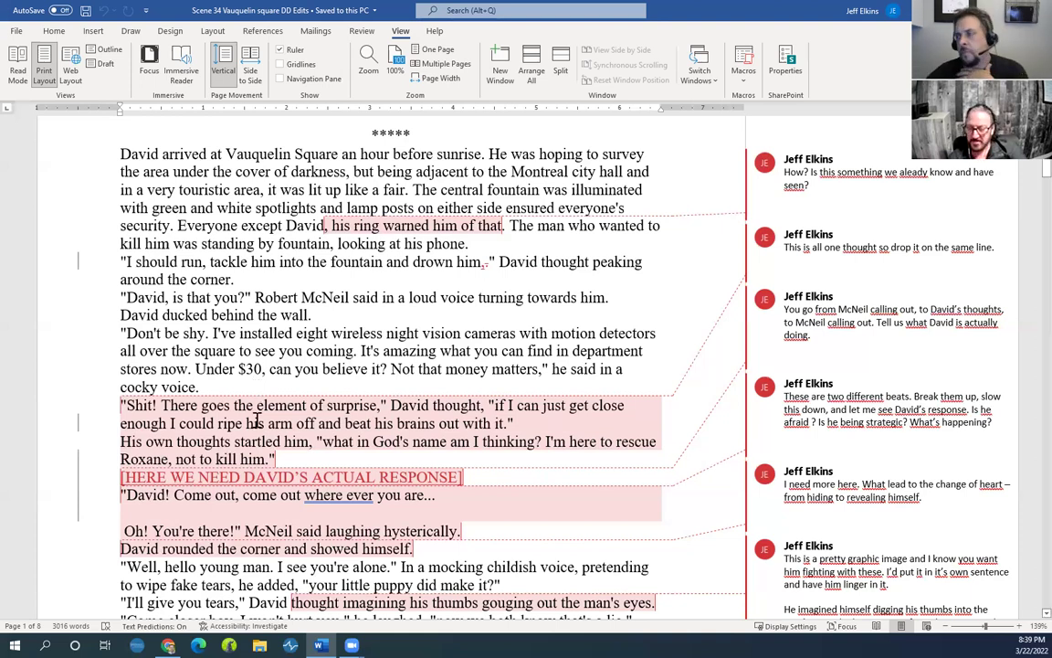
Look over the remaining pages to the end of the scene, then find the comment about the yoga pants line on page 6
scroll(234, 422, down, 15)
scroll(235, 421, down, 20)
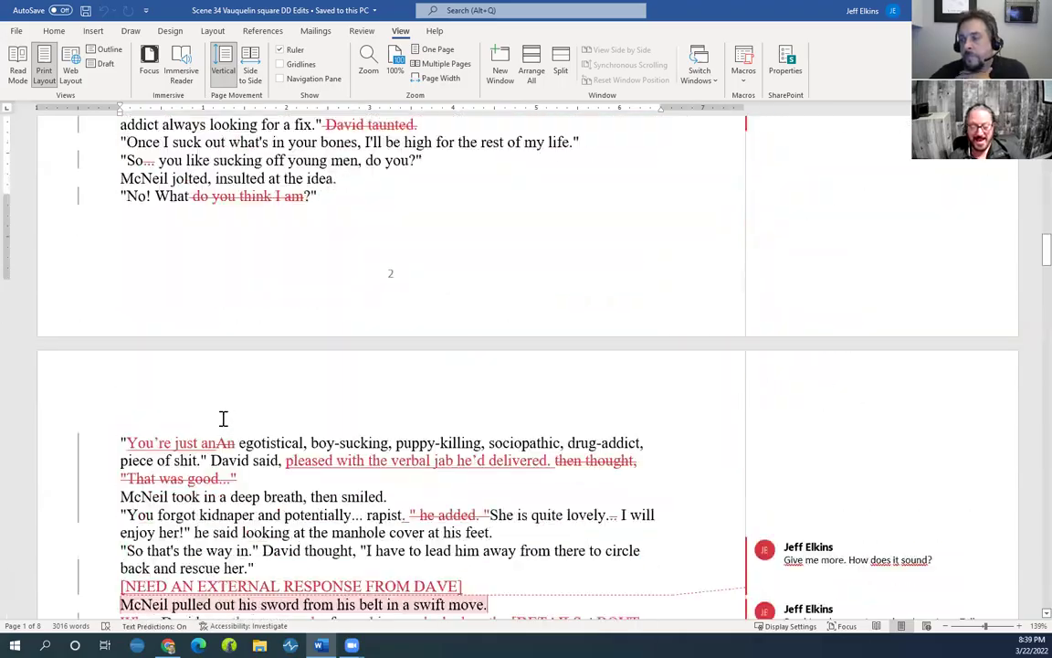
scroll(234, 434, down, 20)
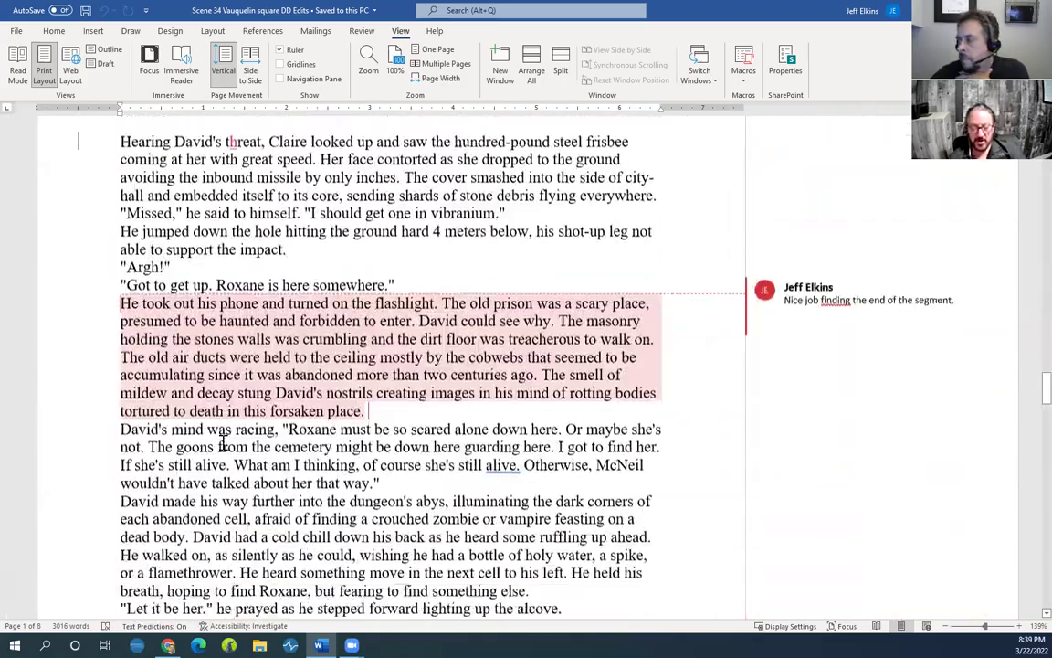
scroll(235, 431, down, 4)
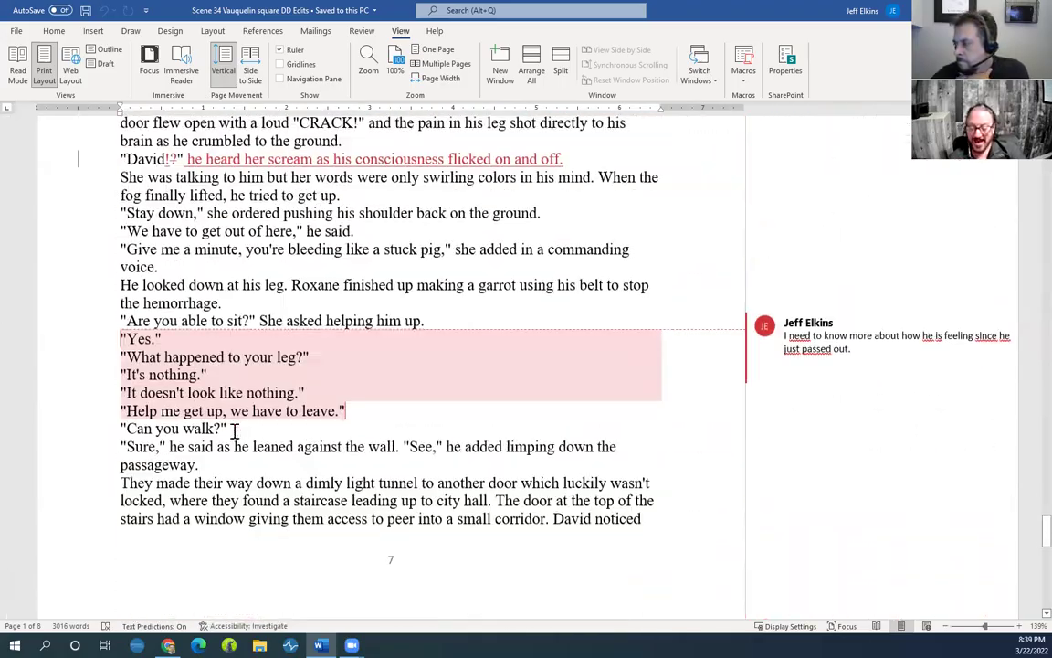
scroll(309, 448, down, 1)
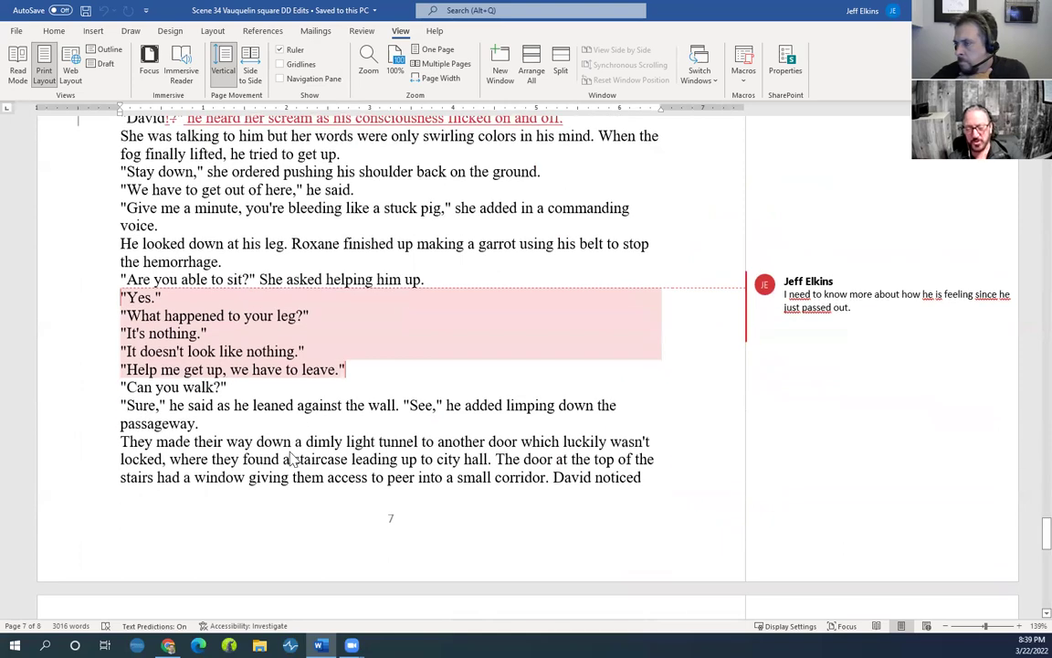
scroll(302, 446, down, 15)
scroll(297, 445, up, 15)
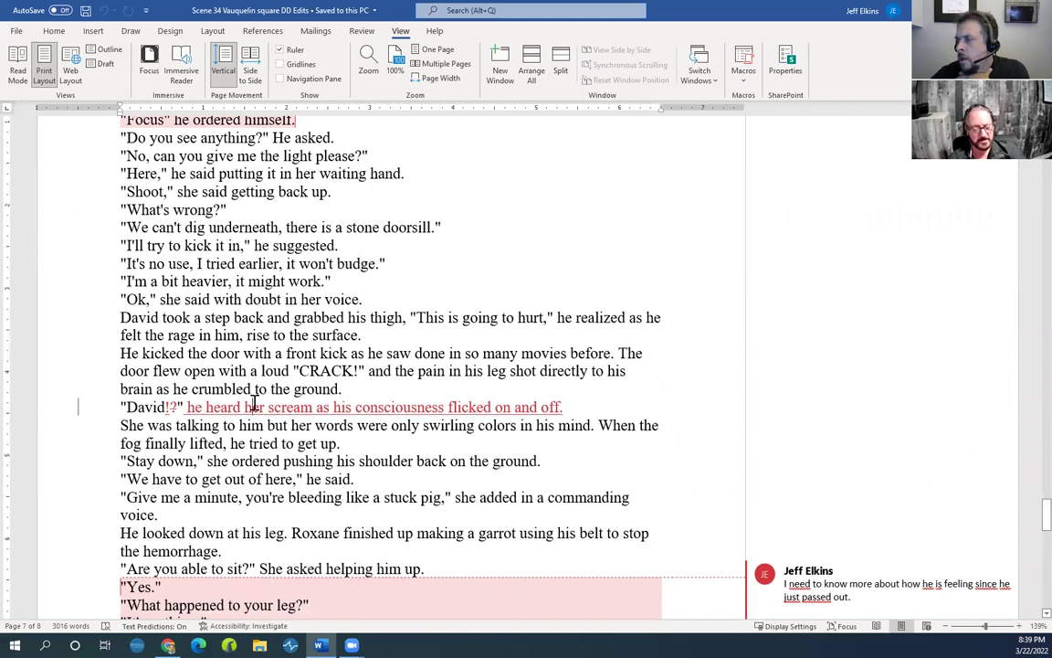
scroll(253, 405, up, 6)
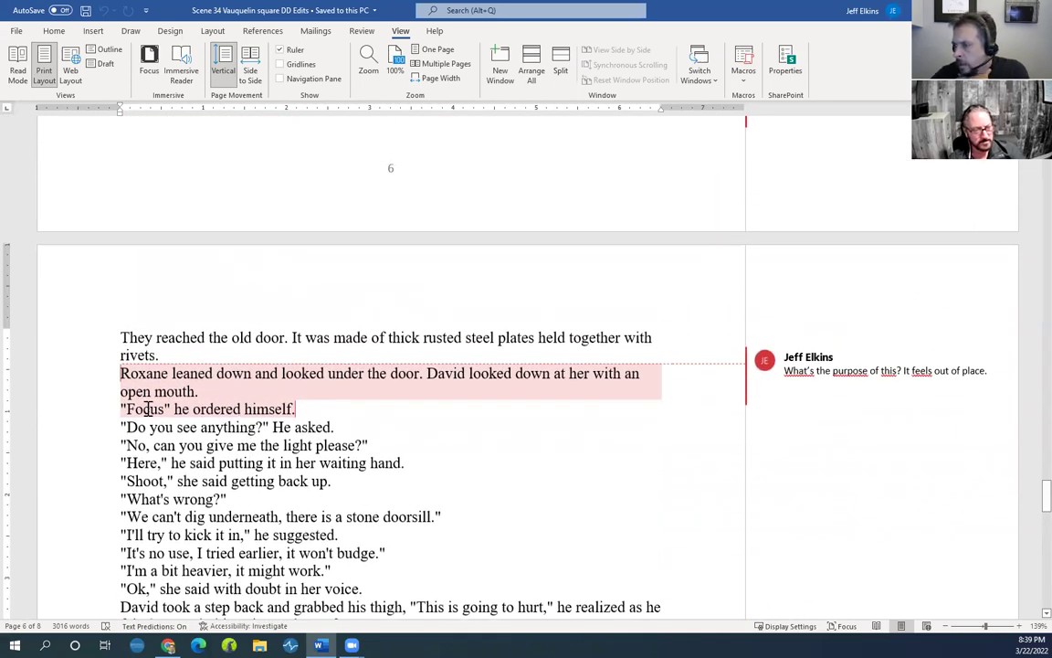
scroll(153, 429, up, 7)
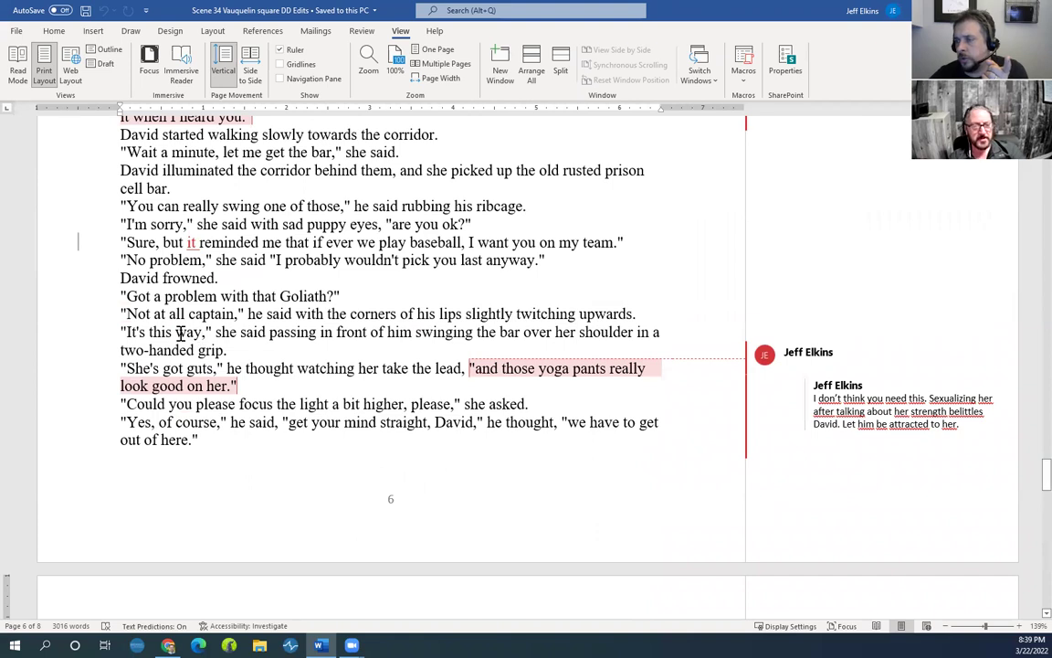
Point out the banter lines on page 6, from "Got a problem with that Goliath?" to "It's this way."
click(130, 335)
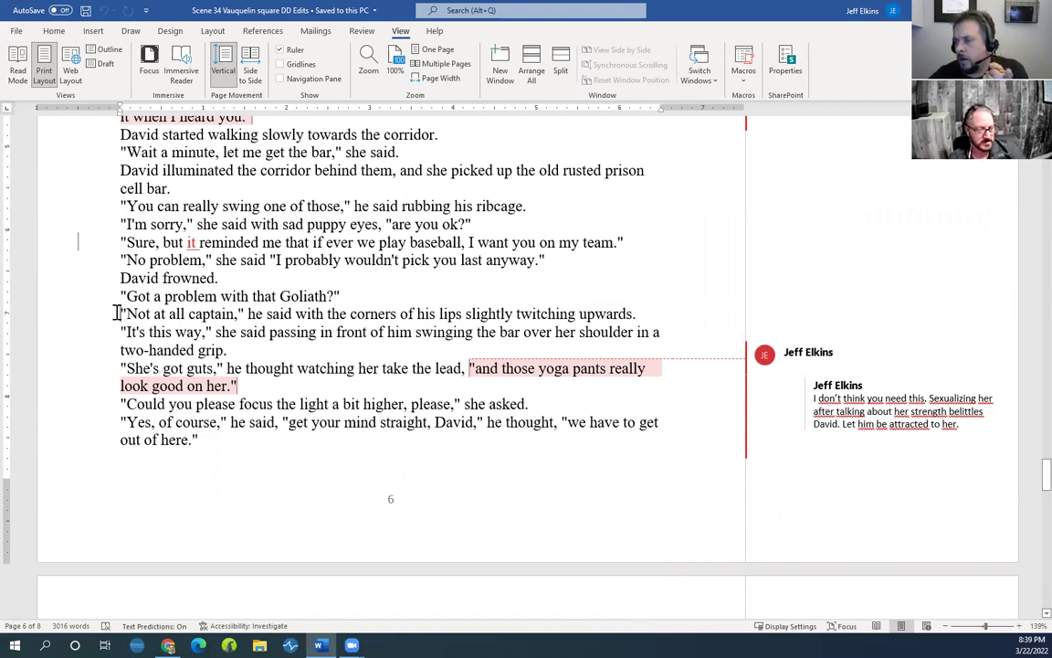
click(120, 313)
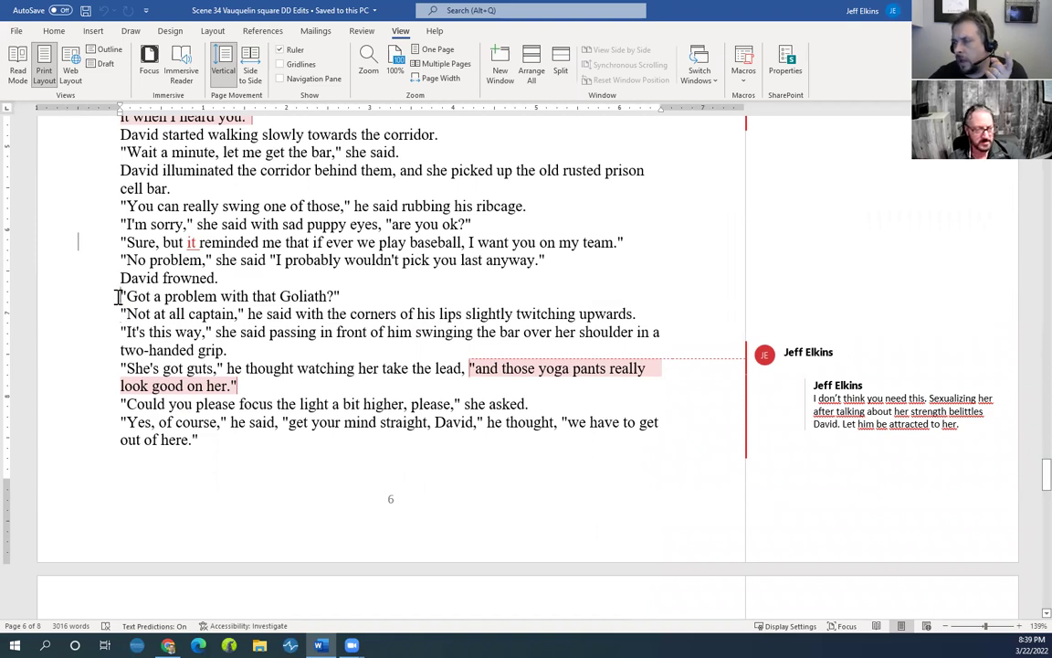
click(117, 296)
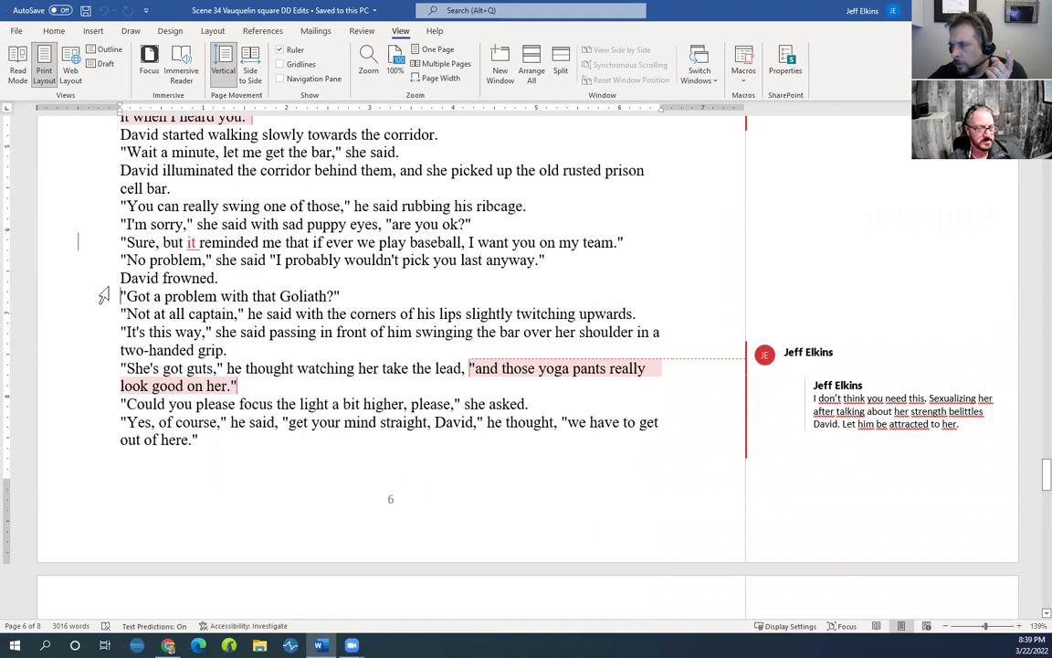
mouse_move(122, 313)
mouse_down()
mouse_move(219, 333)
mouse_move(198, 314)
mouse_move(130, 301)
mouse_up()
click(122, 313)
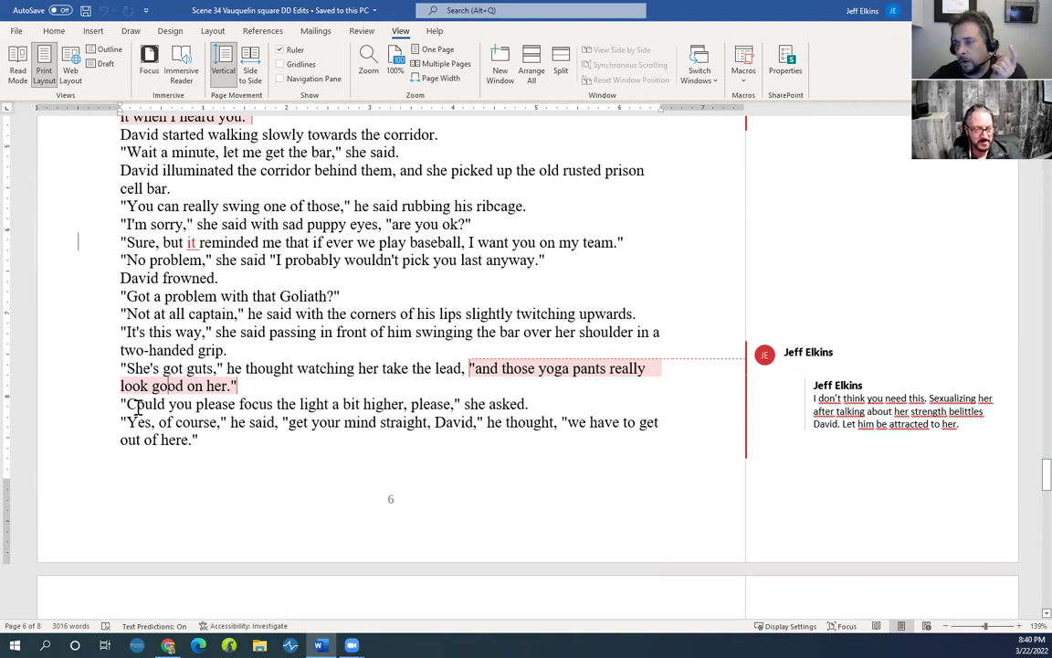
Mark the flashlight request and David's reply for discussion, then select the commented phrase "and those yoga pants really look good on her."
drag(122, 404, 475, 404)
drag(122, 423, 145, 426)
click(252, 446)
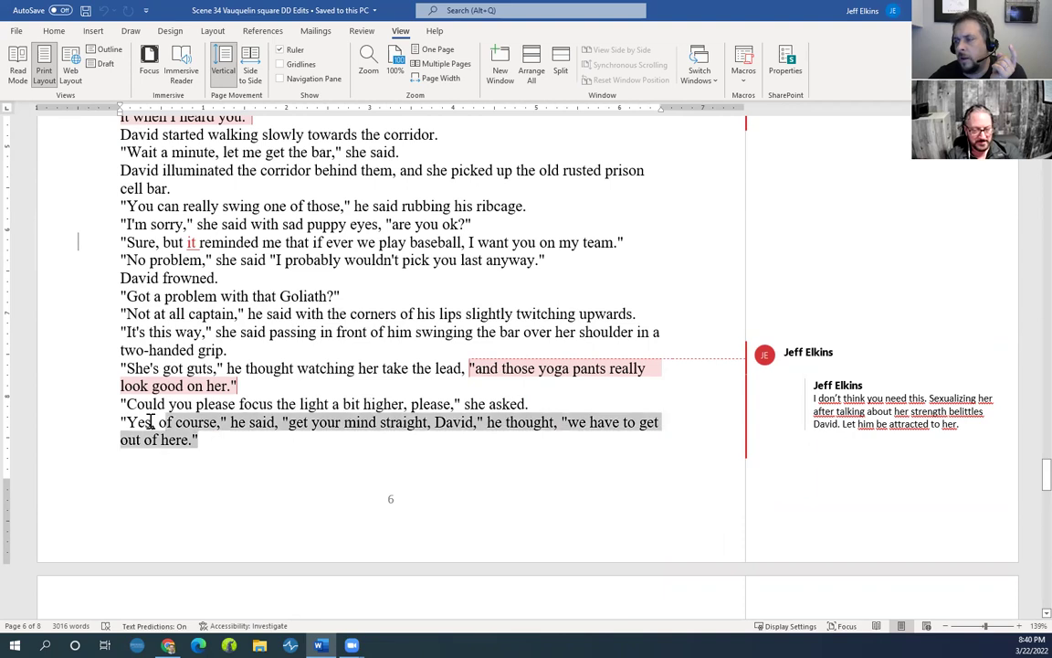
click(137, 451)
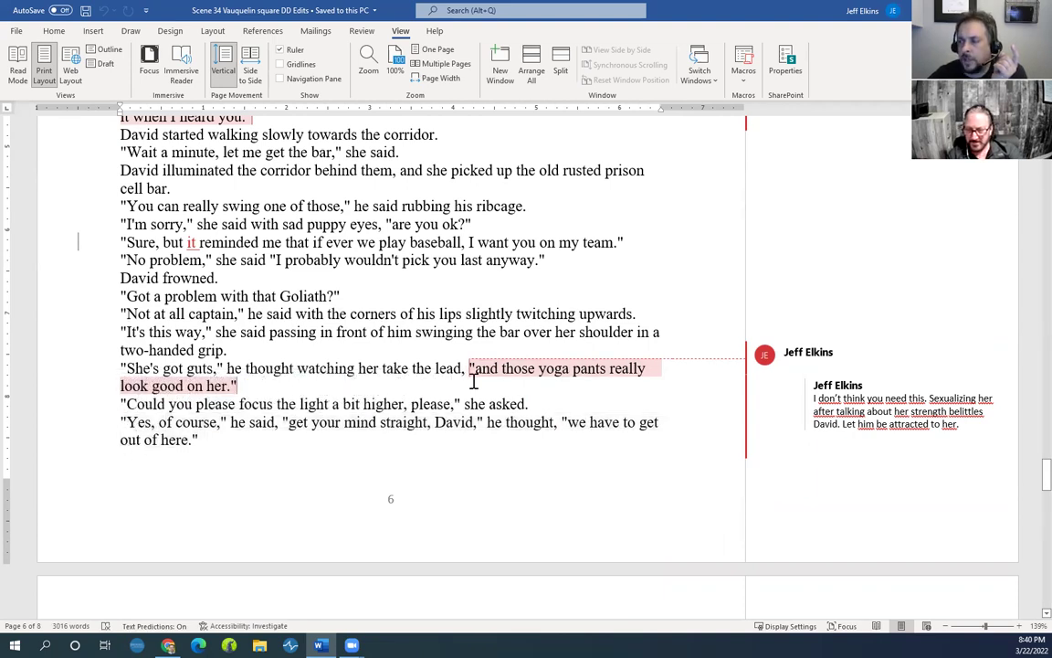
drag(471, 369, 338, 380)
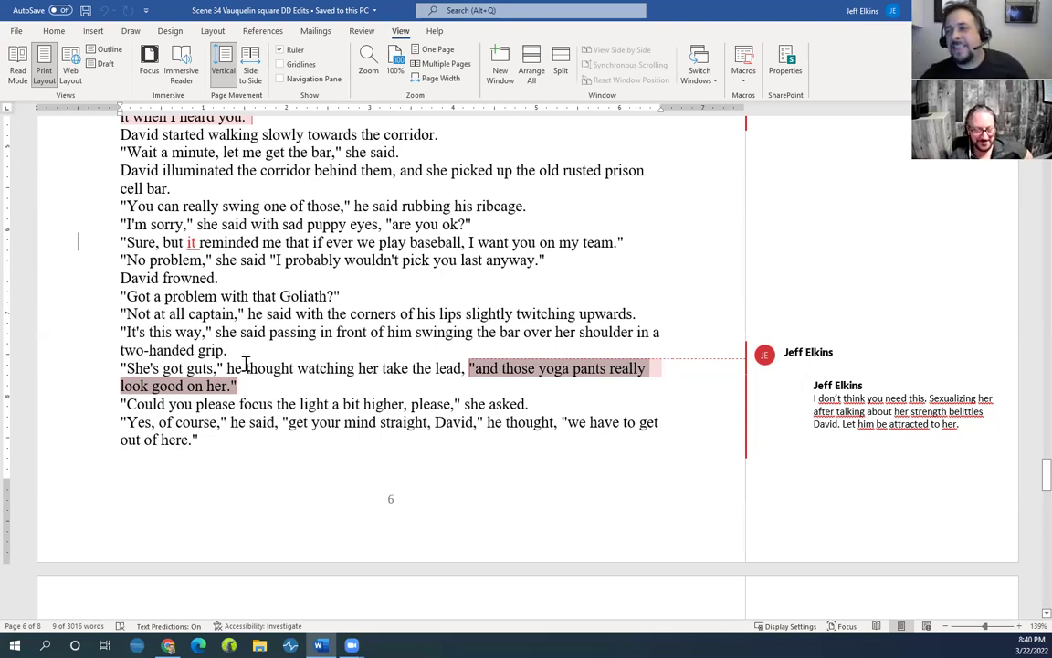
Review page 6's earlier comments on dialogue tags and paragraphing, then go back to the dungeon passage on page 5
scroll(247, 355, up, 1)
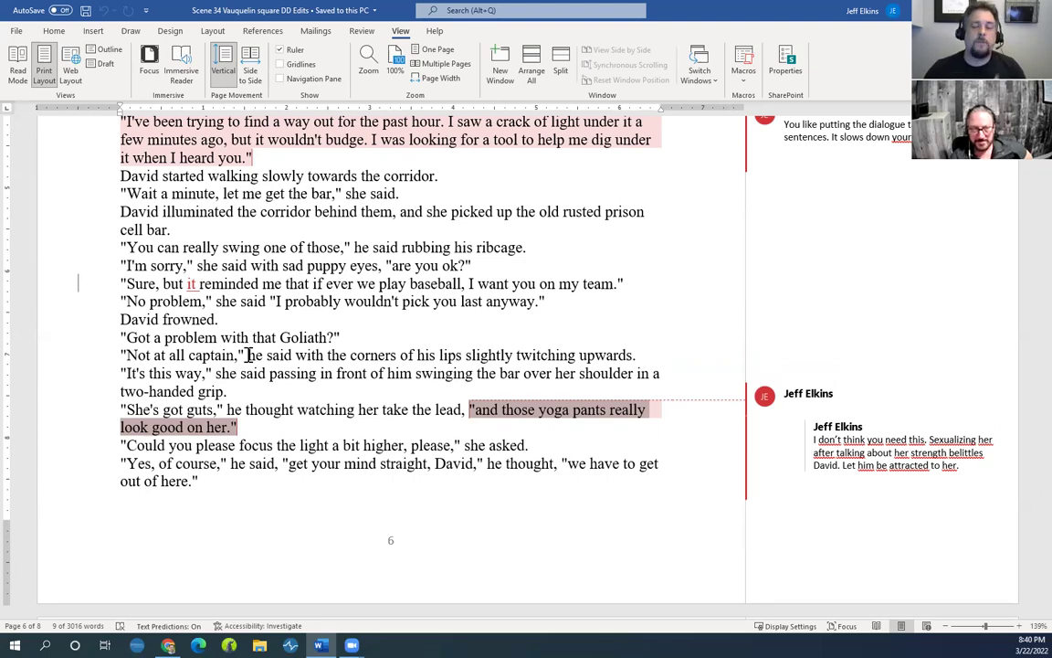
scroll(246, 354, up, 12)
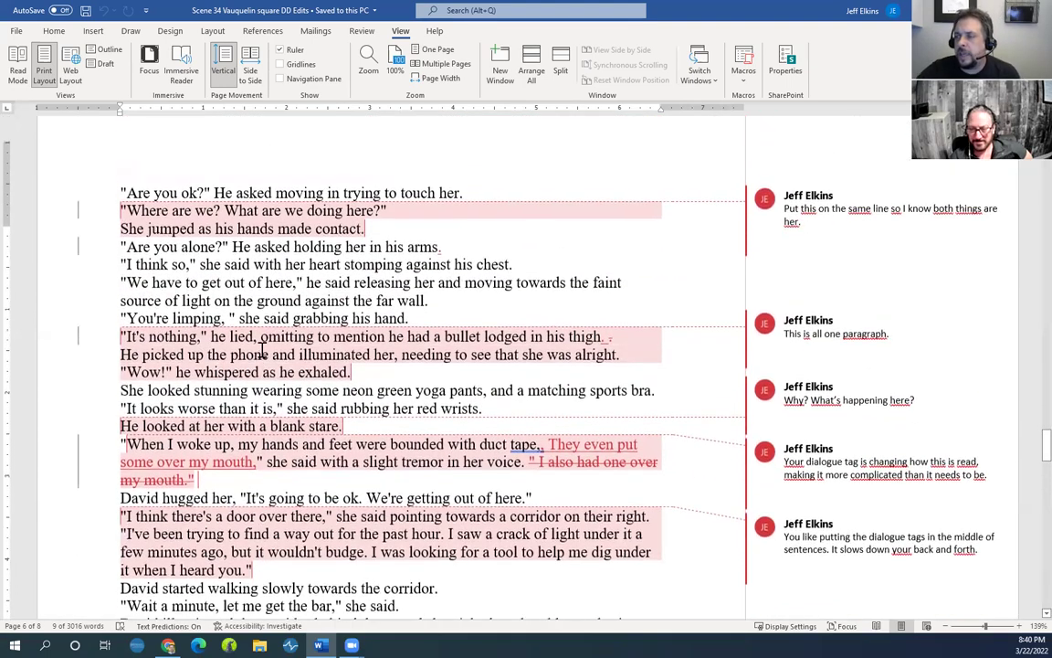
scroll(262, 350, up, 7)
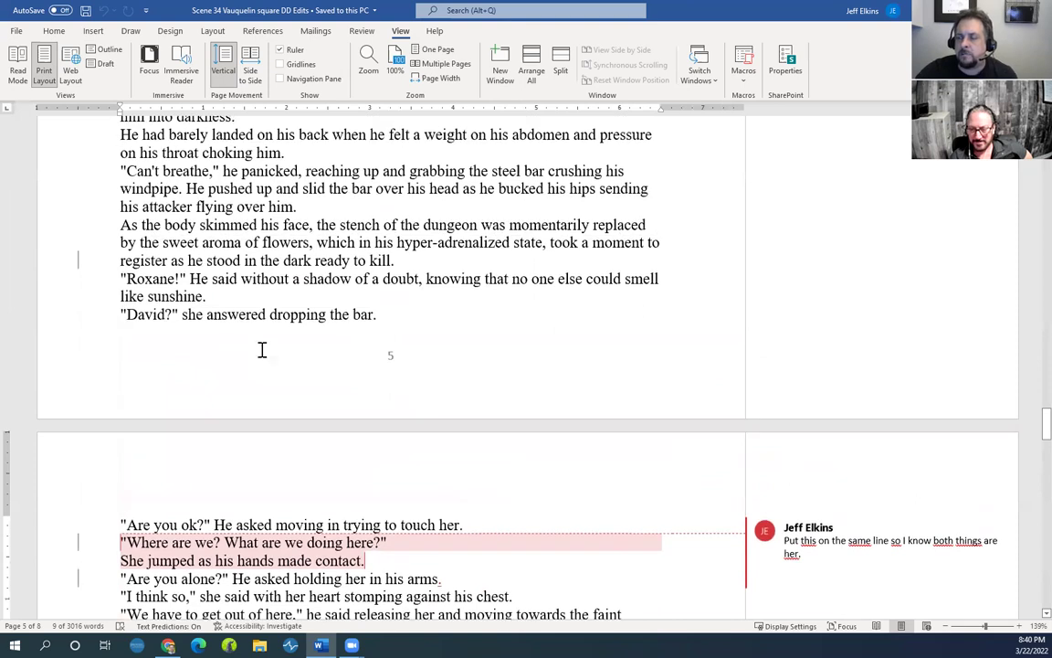
scroll(262, 350, up, 1)
scroll(263, 348, down, 1)
scroll(263, 354, up, 8)
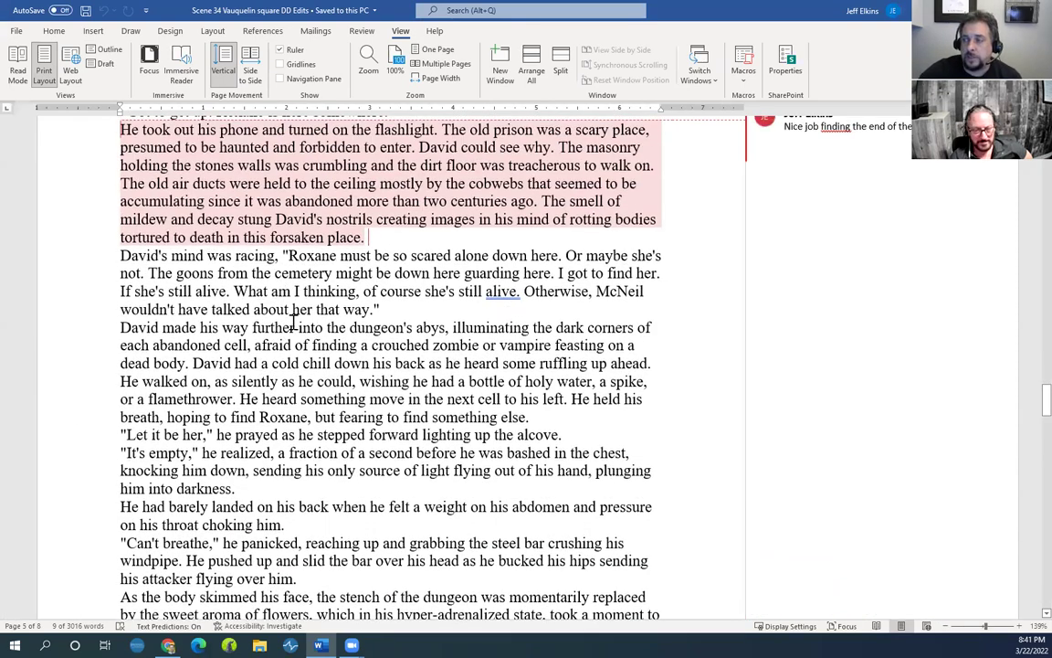
Read through the dungeon passage on page 5, from the flashlight paragraph to Roxane's "David?" reply at the end of the page
scroll(269, 295, up, 2)
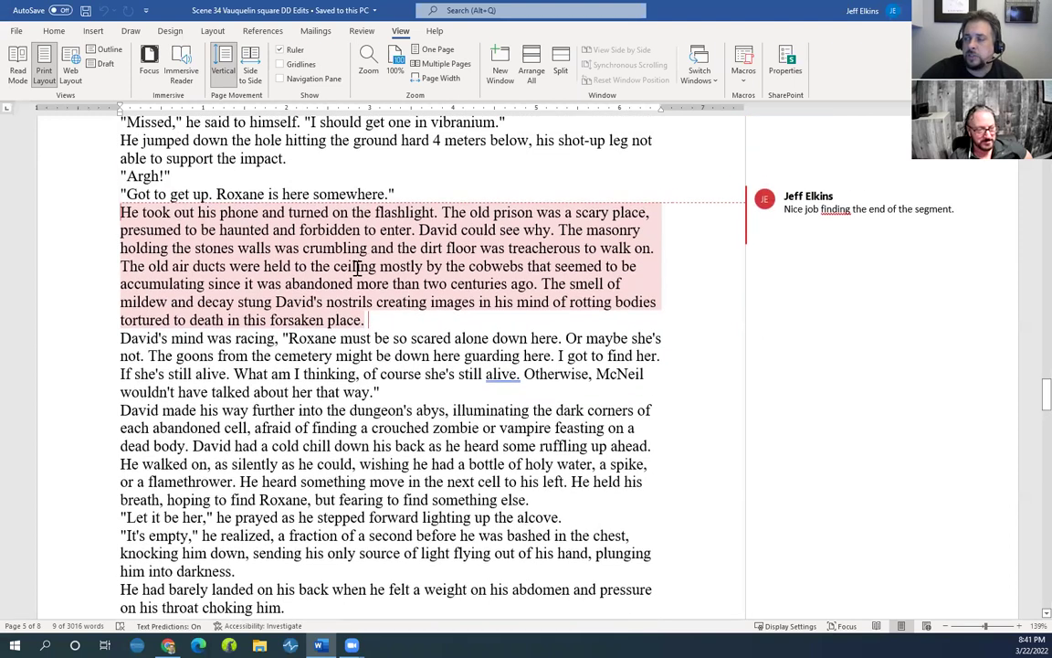
scroll(234, 402, down, 2)
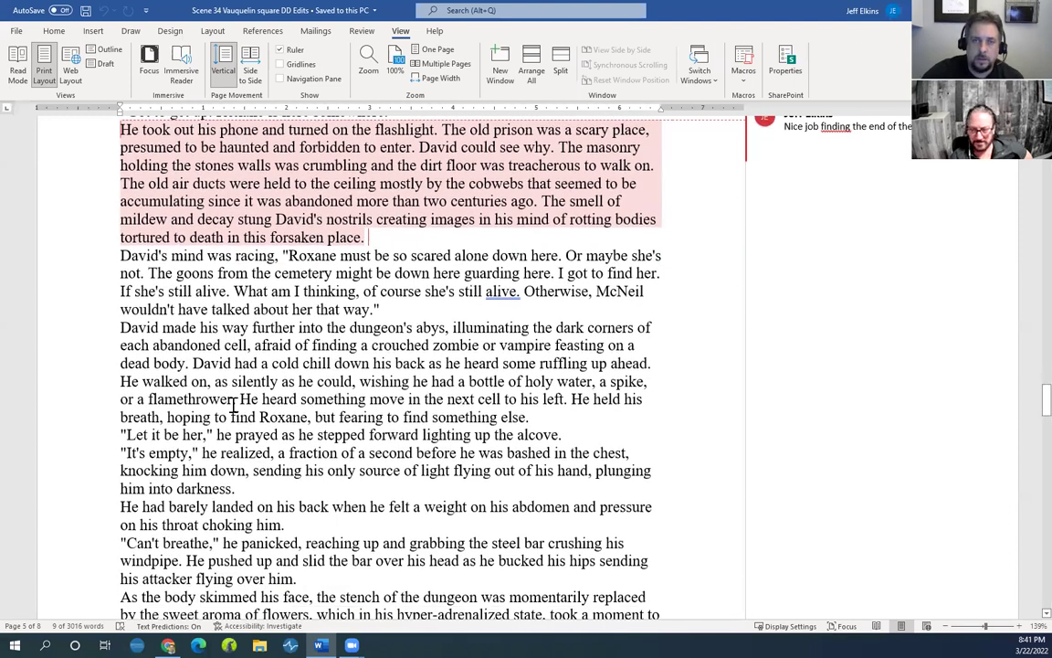
scroll(234, 401, down, 1)
scroll(234, 402, down, 1)
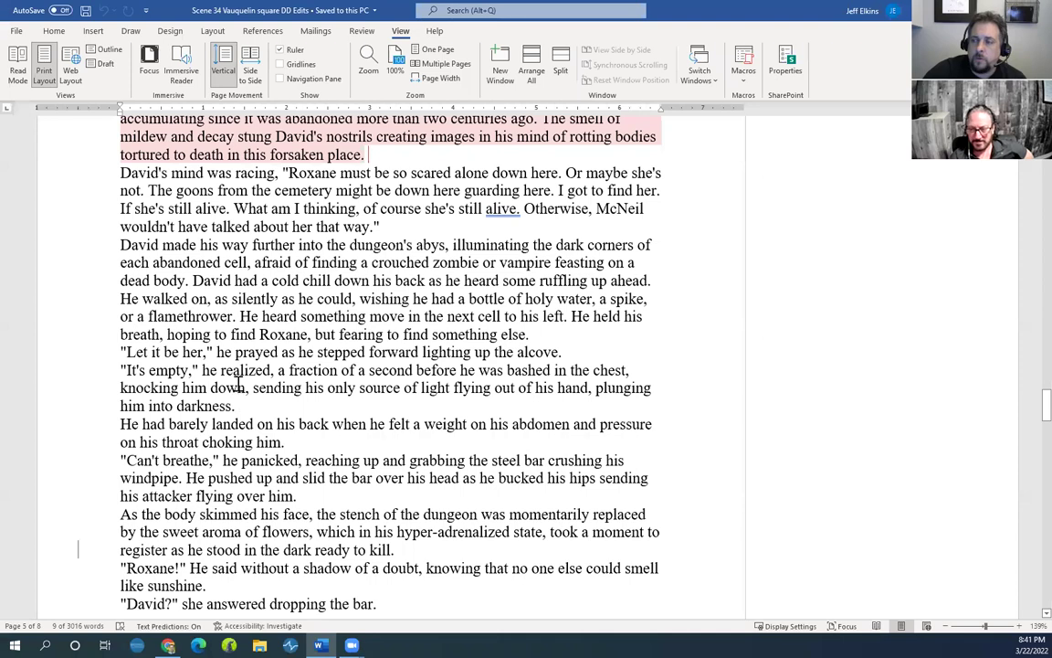
scroll(219, 361, down, 1)
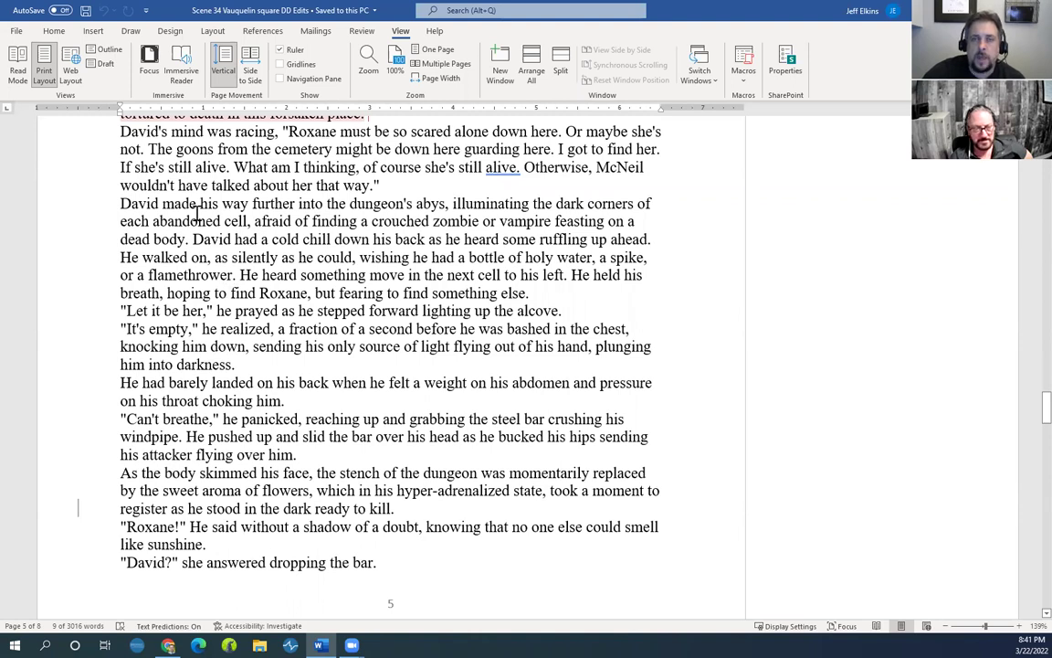
scroll(183, 214, down, 2)
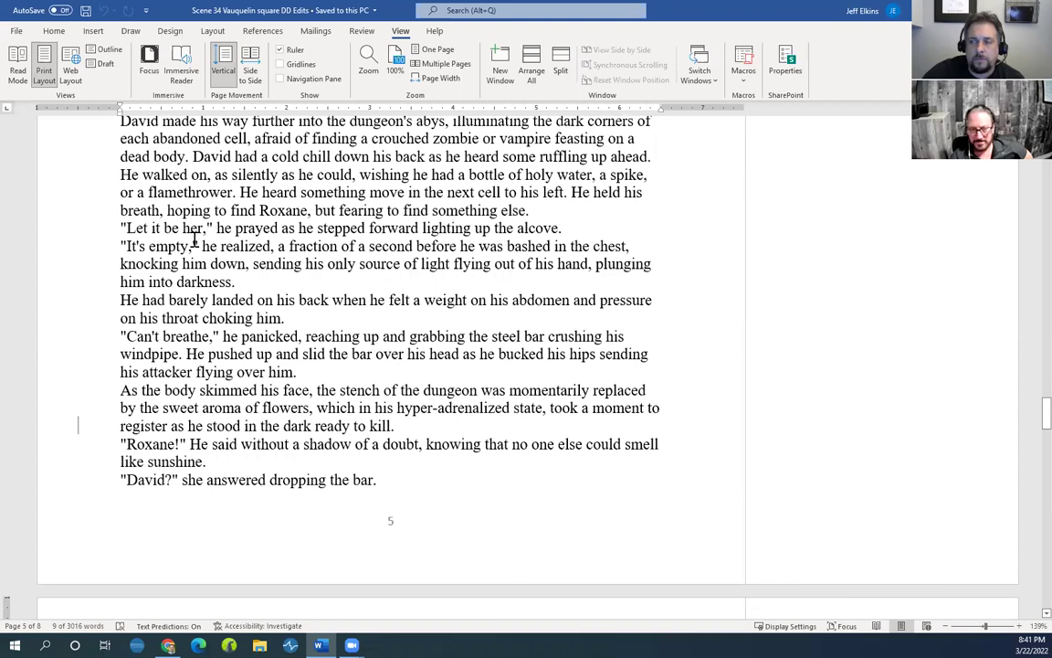
scroll(195, 242, down, 4)
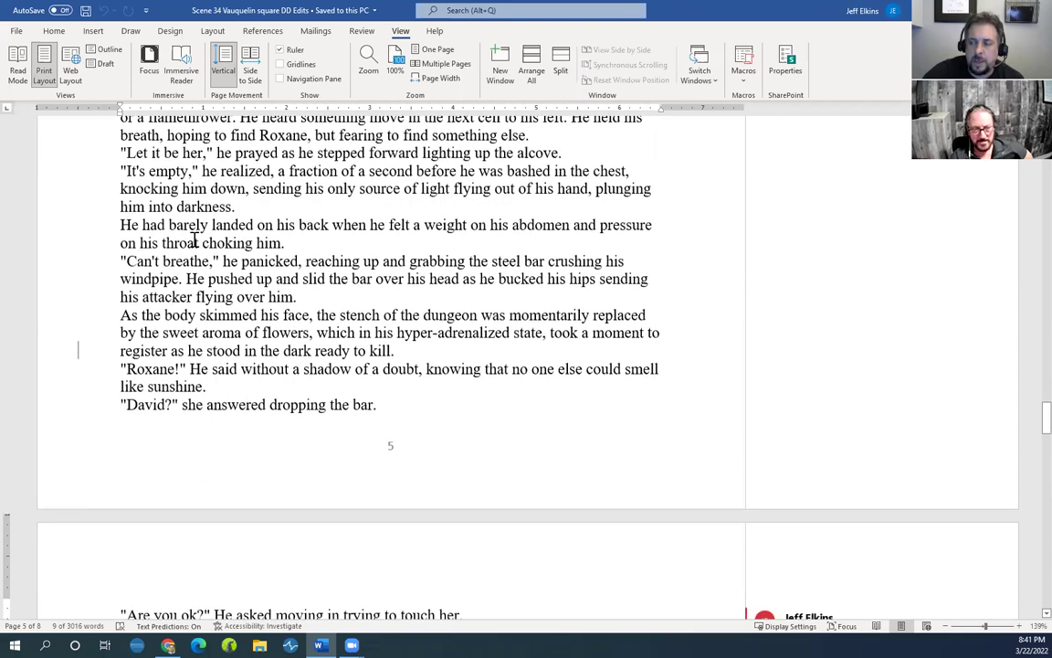
scroll(194, 243, down, 5)
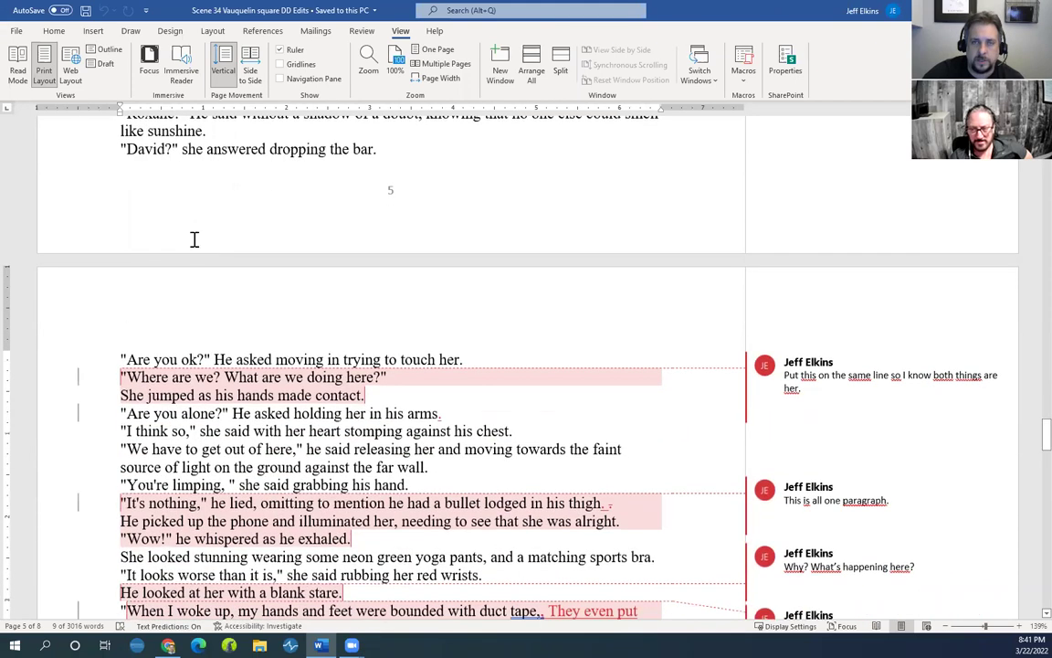
scroll(195, 240, up, 4)
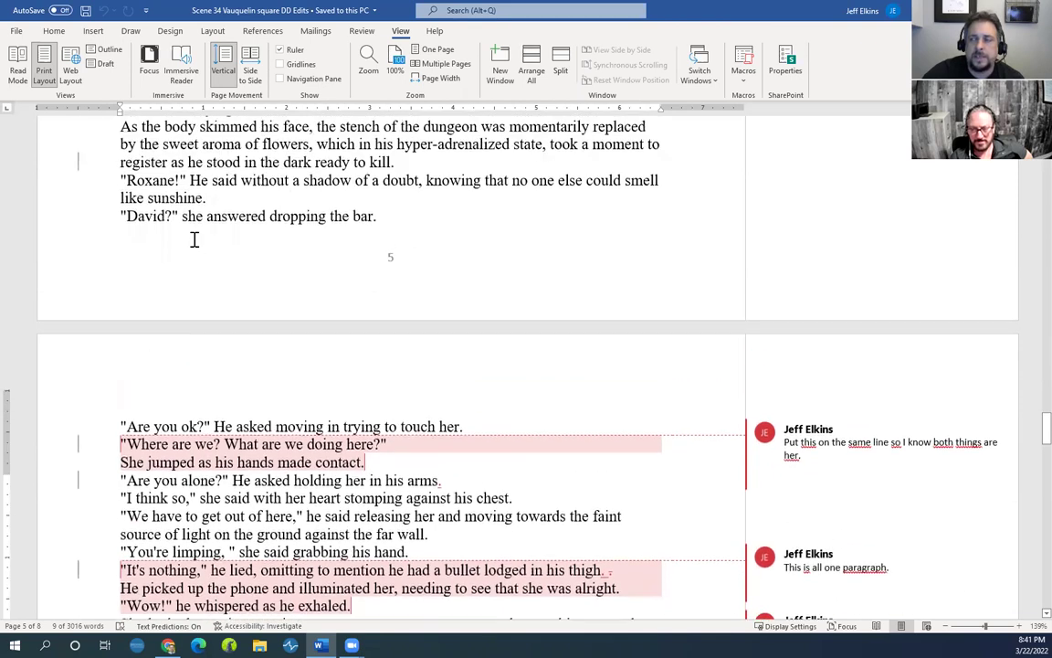
scroll(194, 240, down, 1)
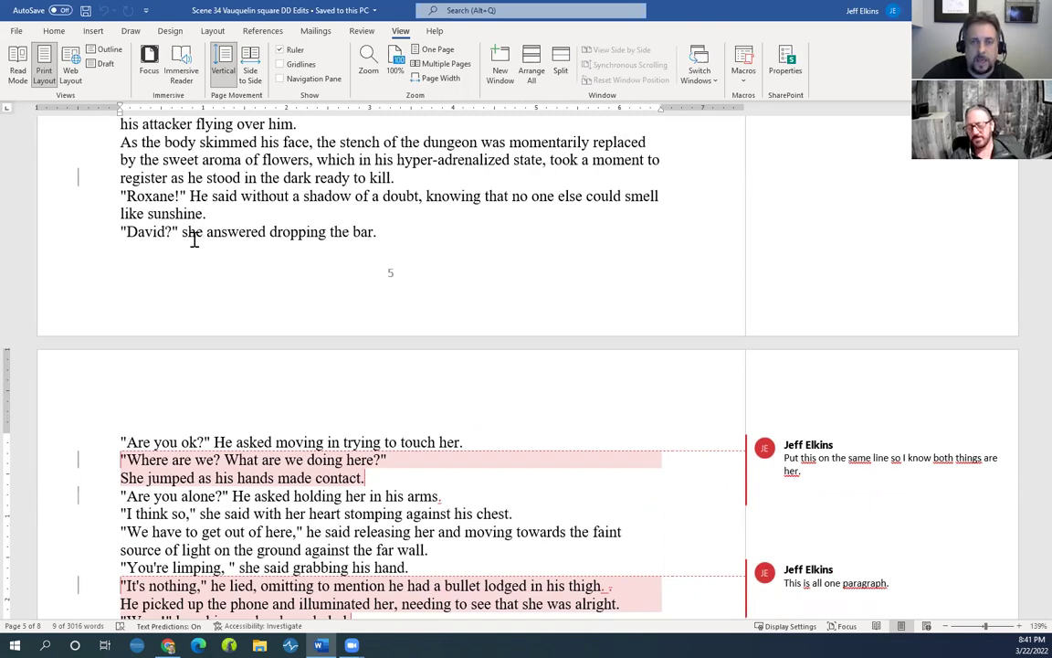
Review the page 6 comments on paragraphing, David's blank stare and the placement of dialogue tags
scroll(194, 239, down, 5)
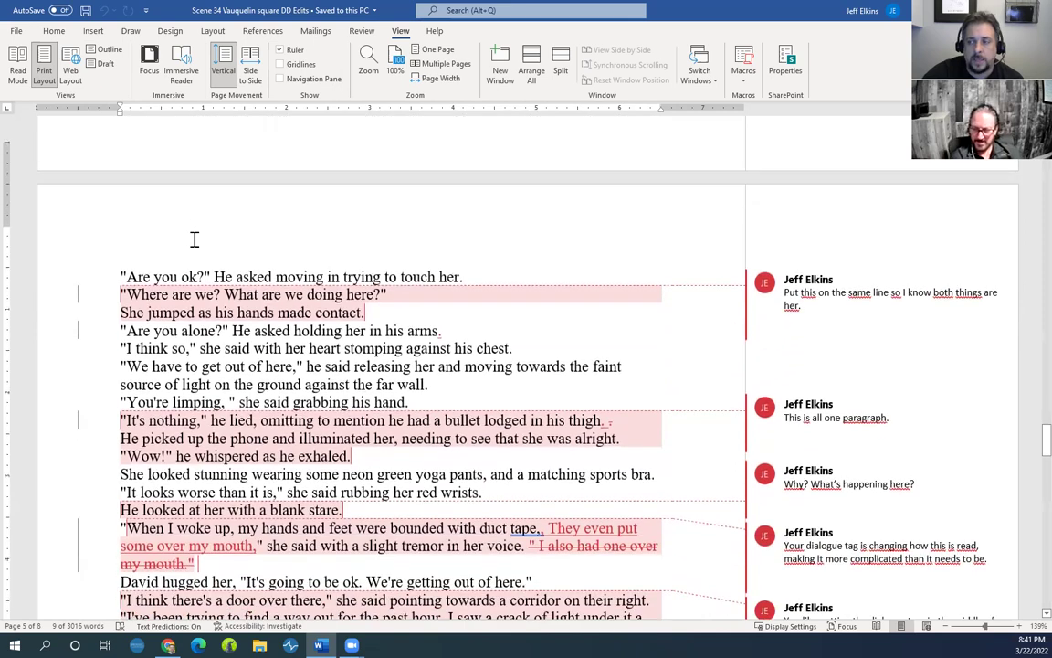
scroll(194, 239, down, 1)
scroll(194, 239, down, 1)
scroll(195, 239, down, 3)
scroll(194, 238, up, 4)
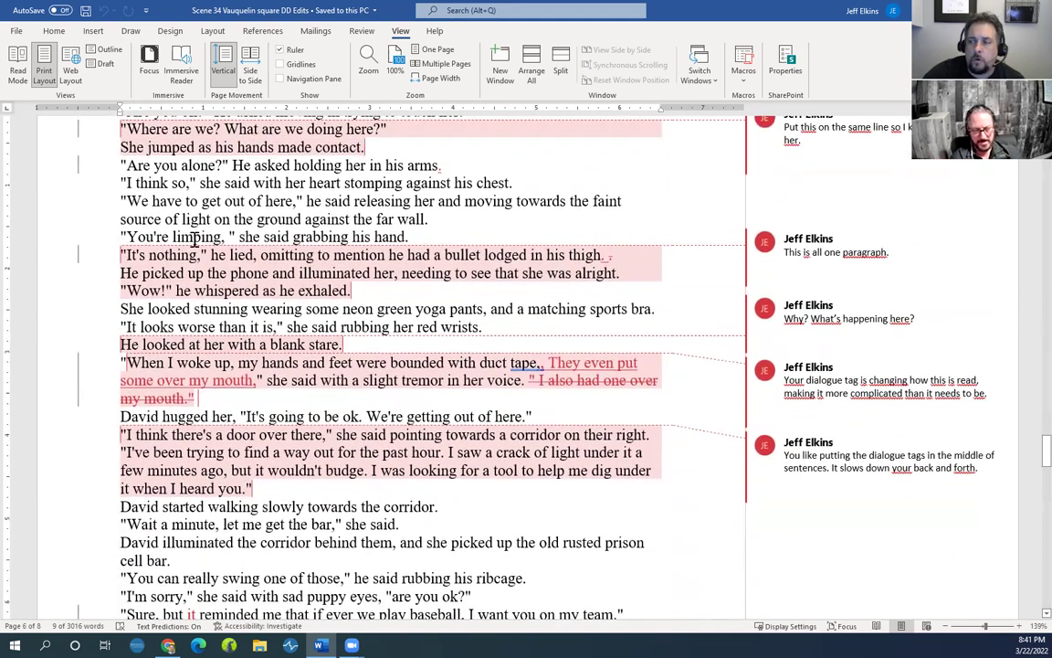
scroll(195, 239, down, 1)
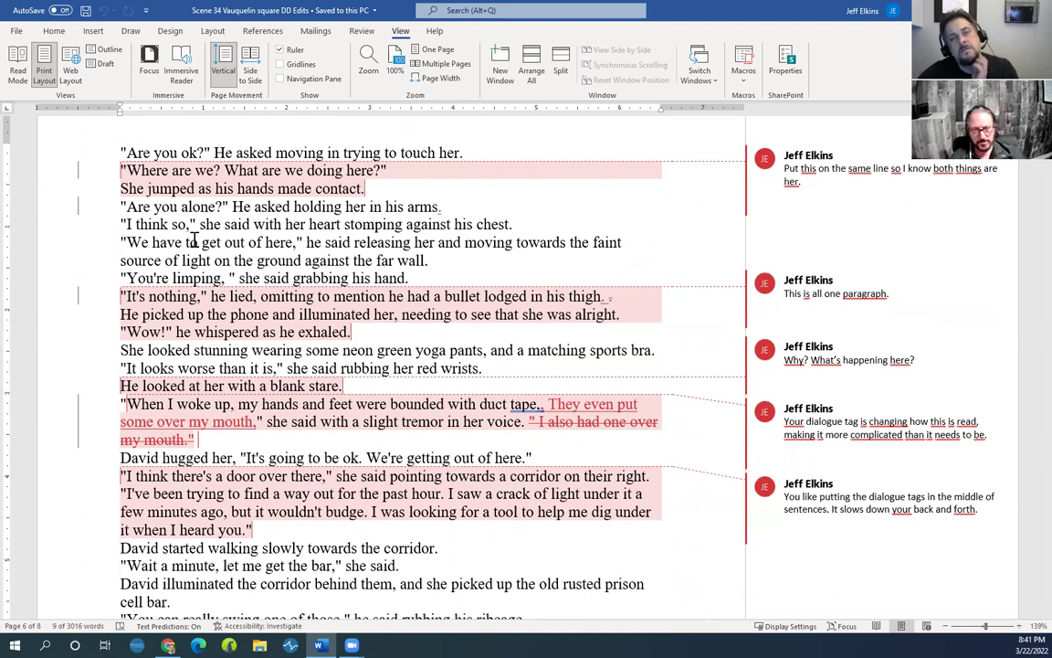
scroll(204, 259, down, 3)
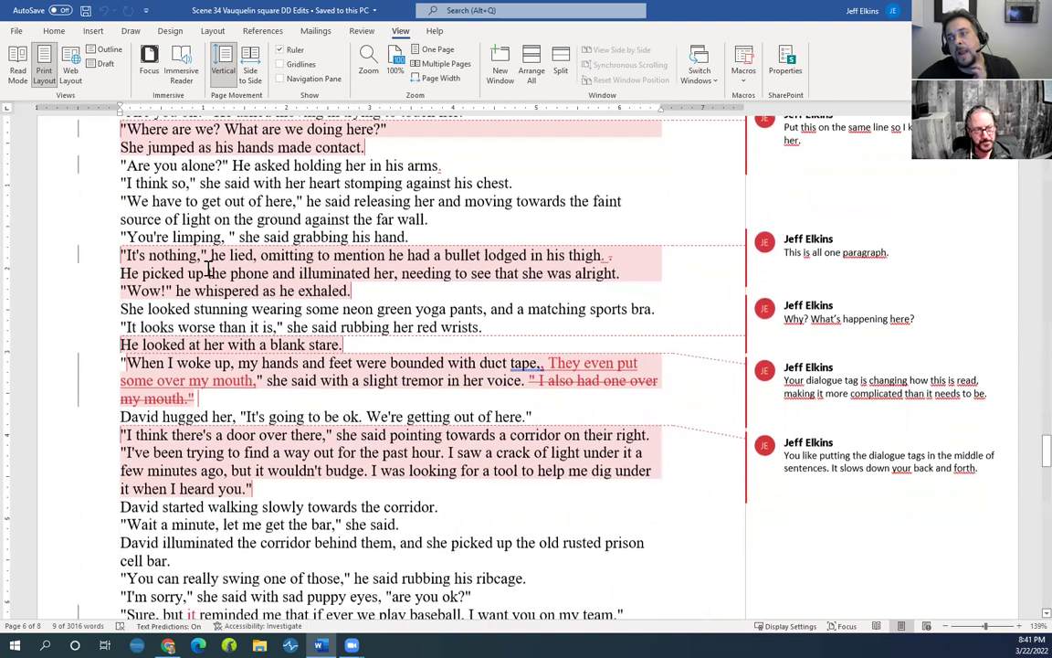
scroll(208, 266, down, 1)
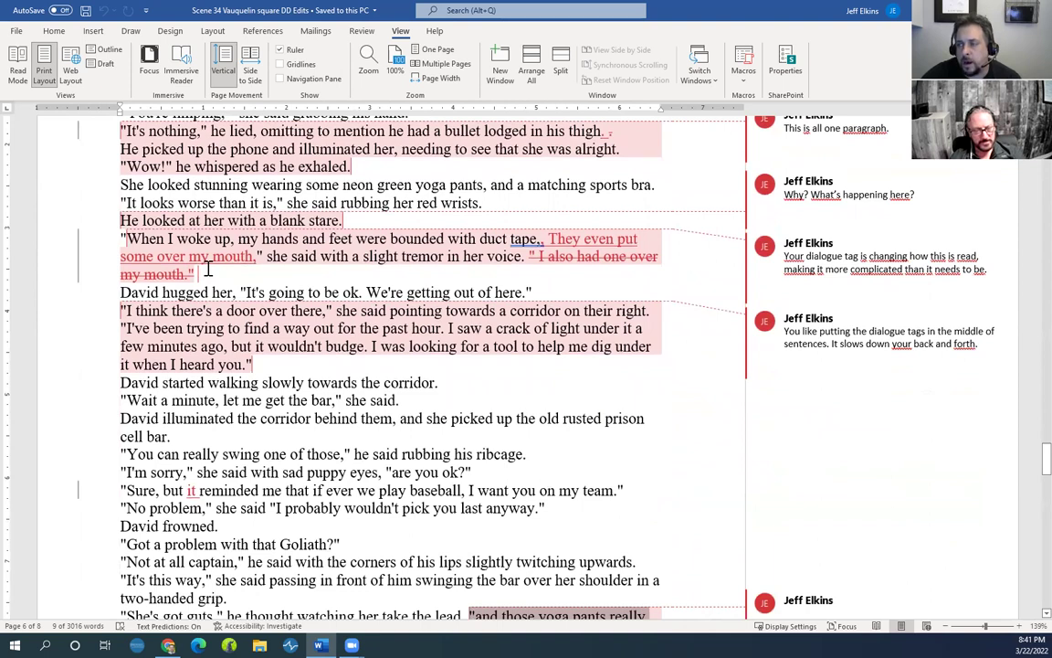
Point out Roxane's duct tape line on page 6 by selecting from "When I woke up" past "some over my mouth,"
scroll(209, 268, up, 1)
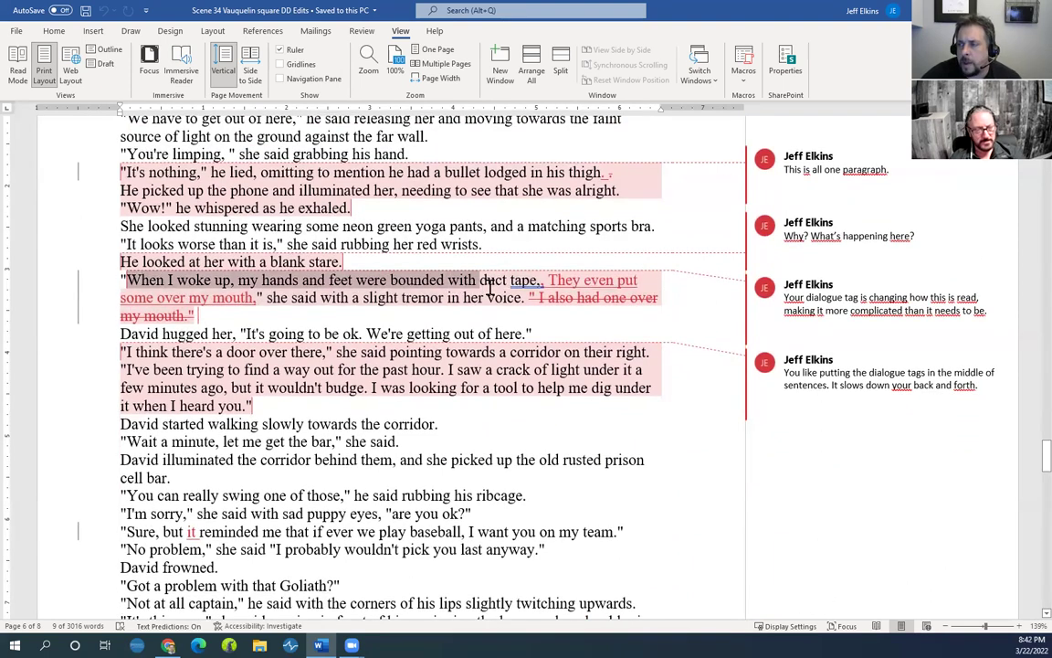
drag(468, 288, 293, 298)
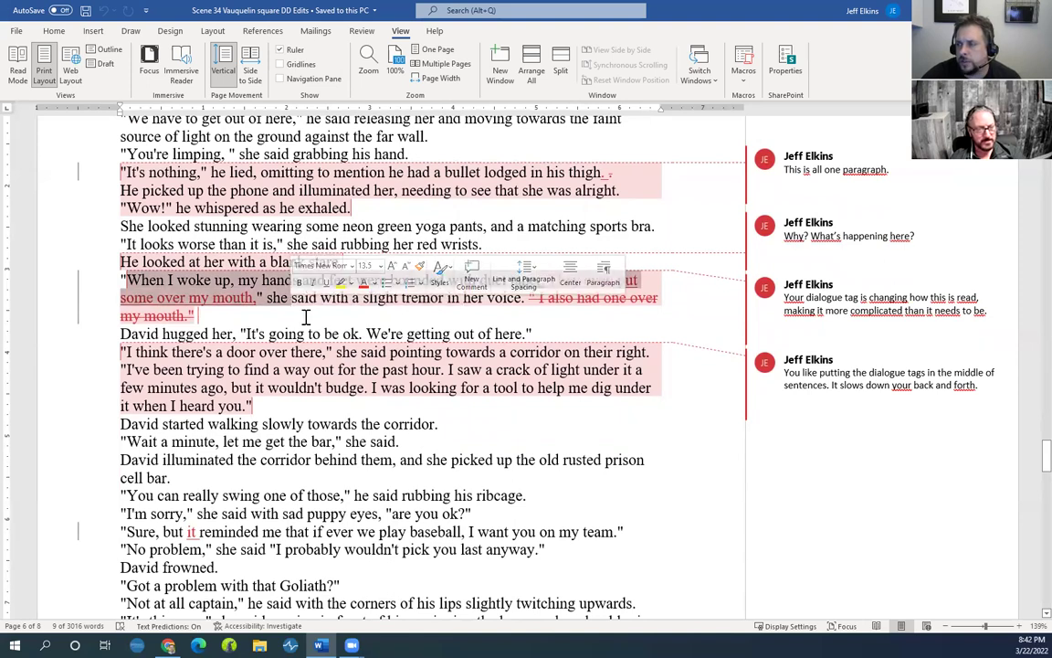
click(311, 309)
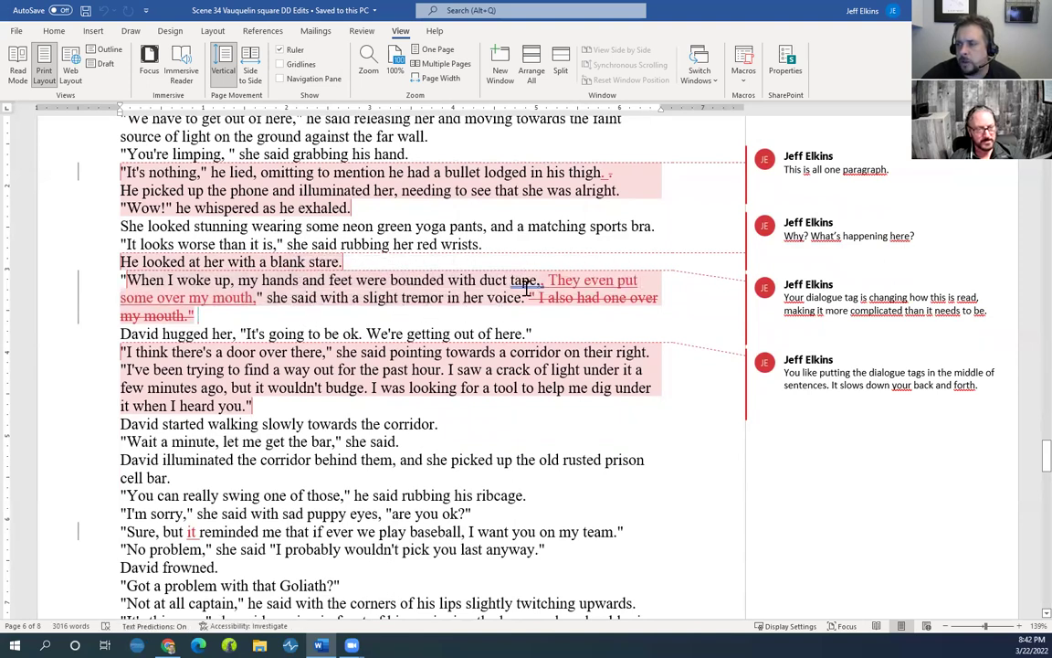
Point out the lead-in "David hugged her," and the whole line with its dialogue, "It's going to be ok. We're getting out of here."
triple_click(146, 334)
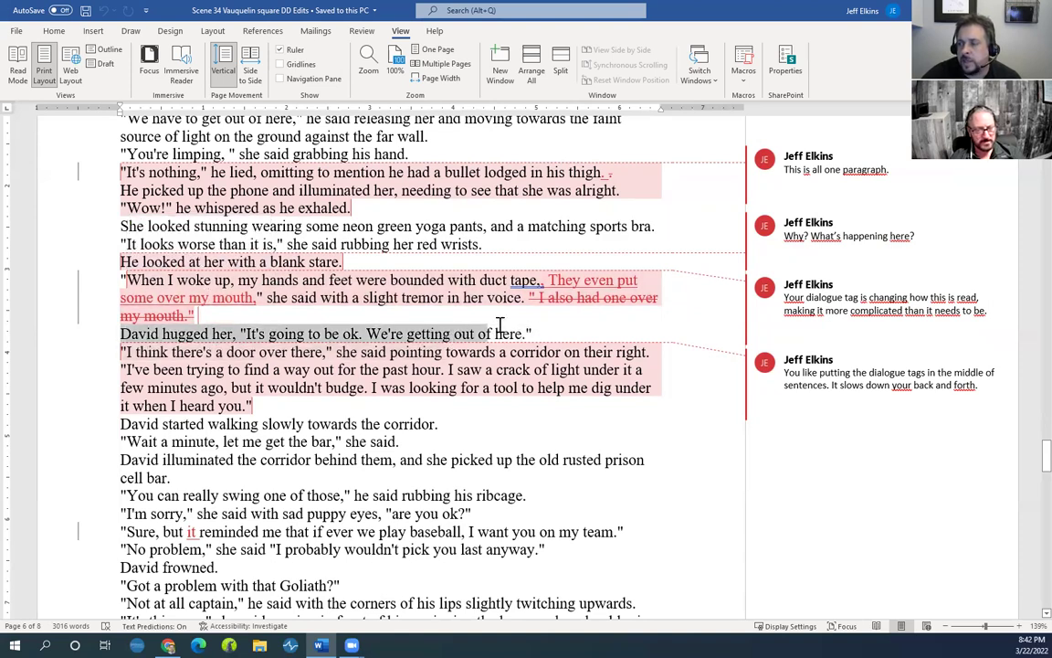
drag(236, 335, 129, 334)
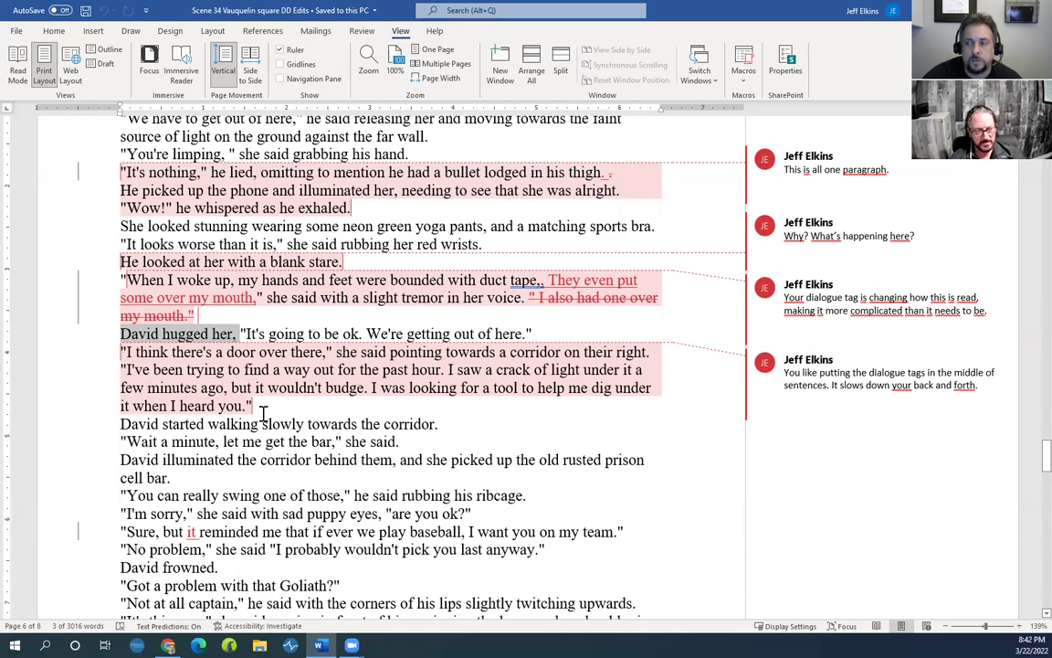
drag(121, 334, 542, 330)
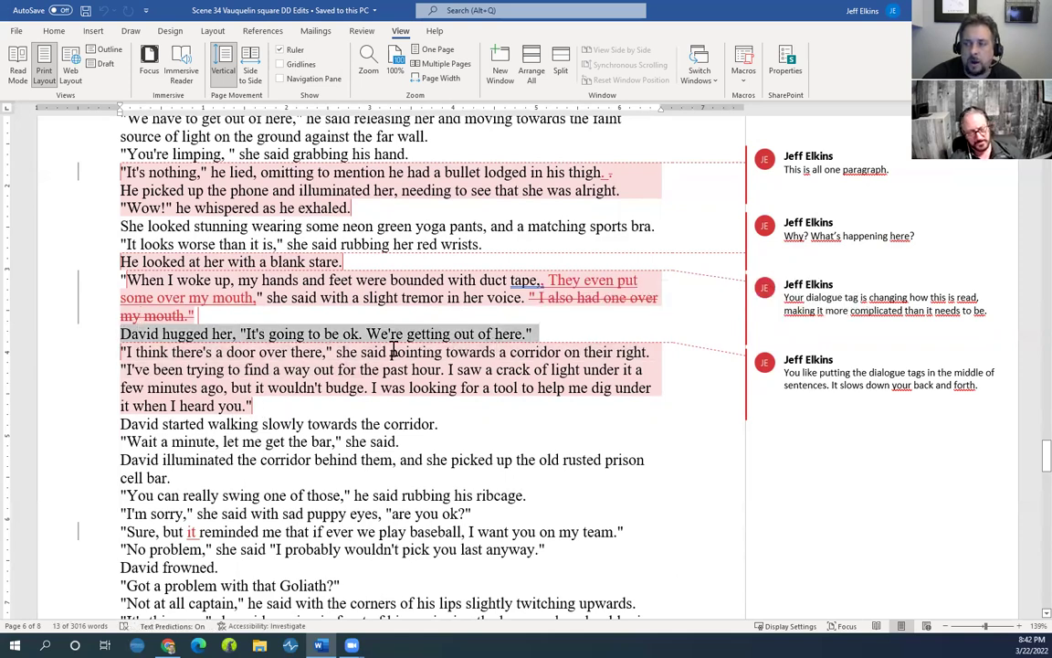
click(548, 333)
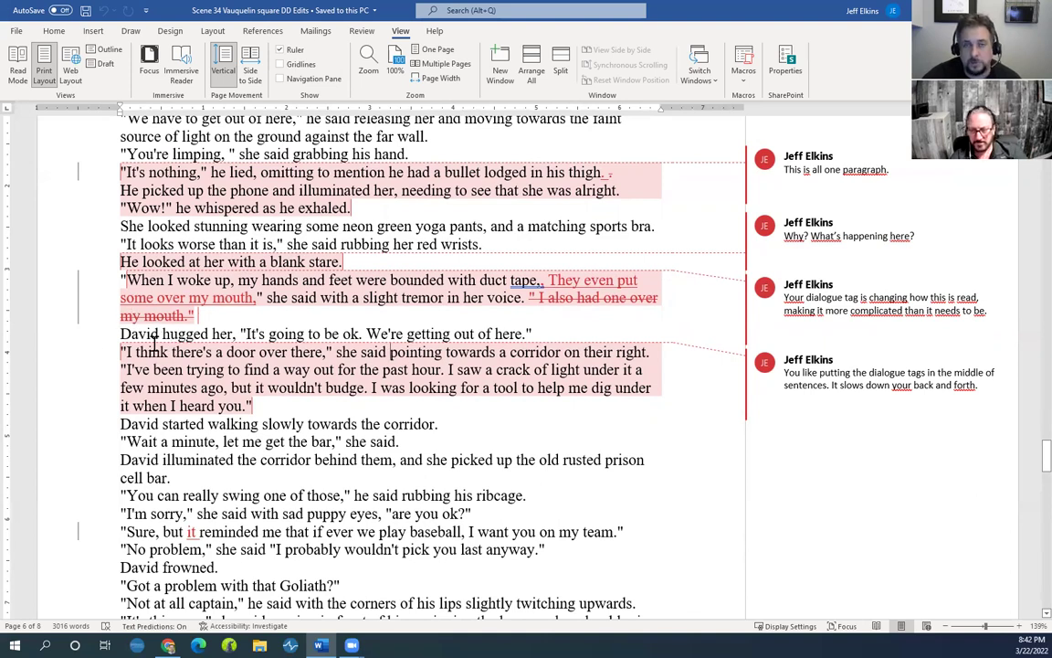
scroll(162, 366, down, 1)
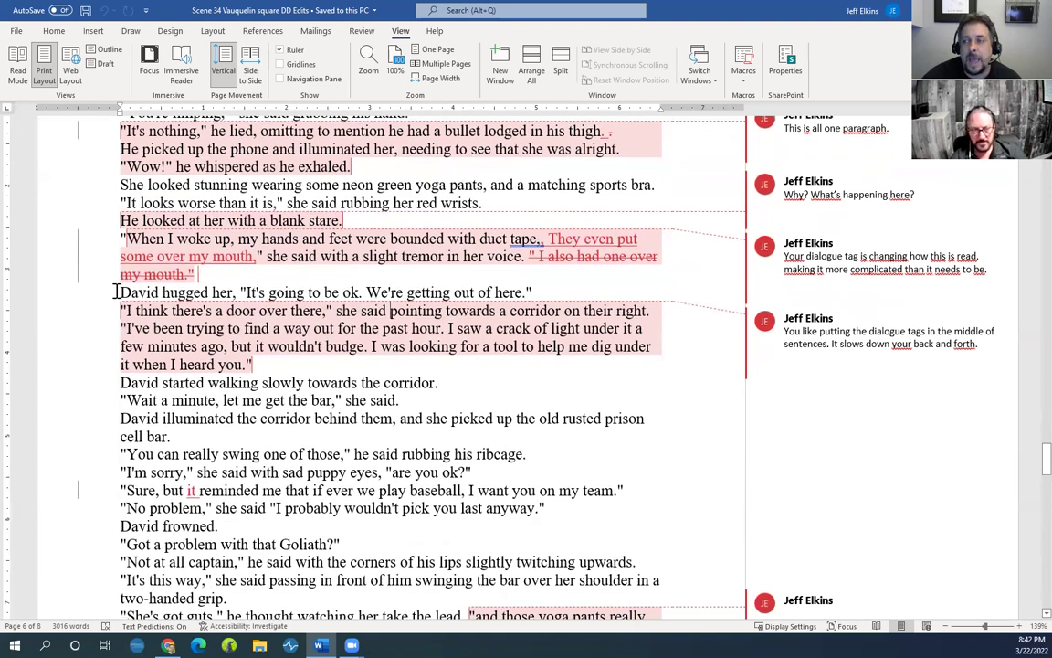
click(106, 293)
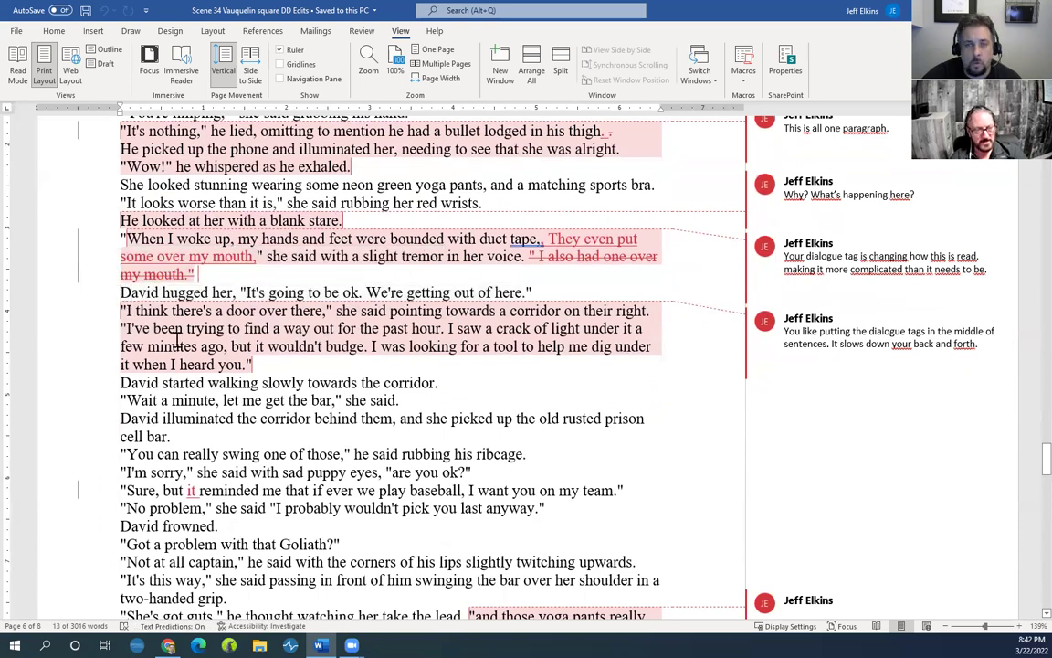
click(191, 364)
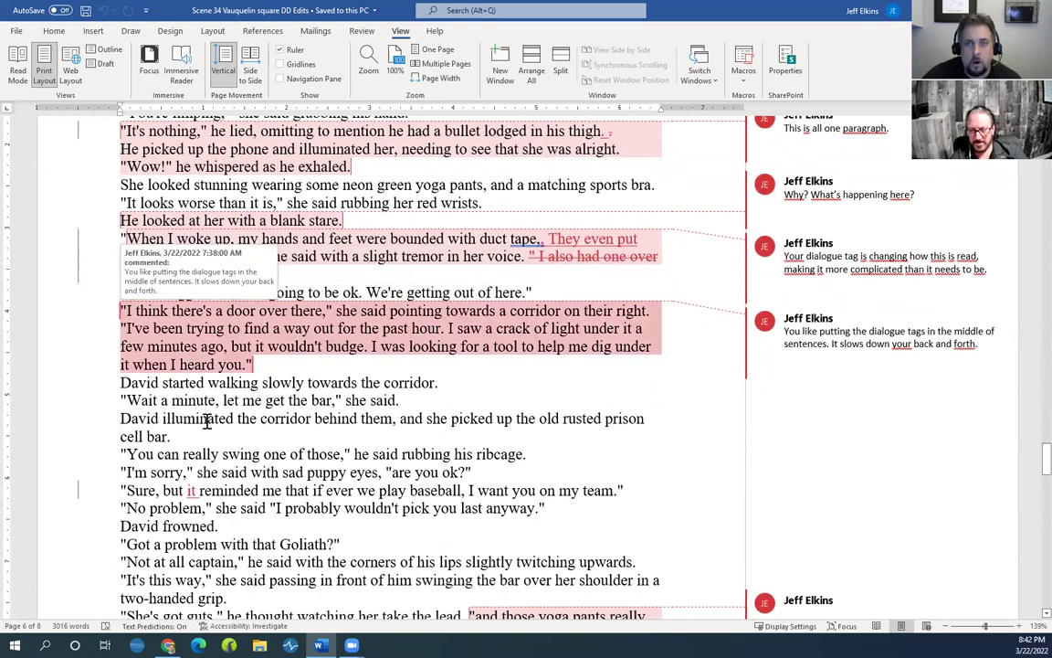
Look over the end of page 6, then go back to the start of the Vauquelin Square section on page 1
scroll(194, 383, down, 4)
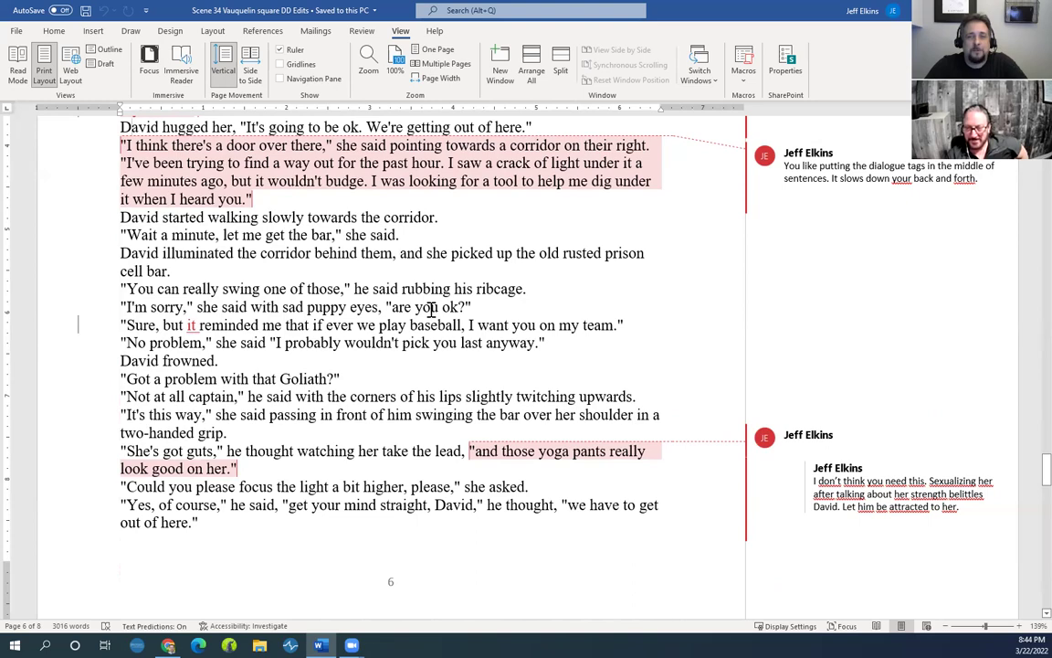
scroll(432, 308, up, 6)
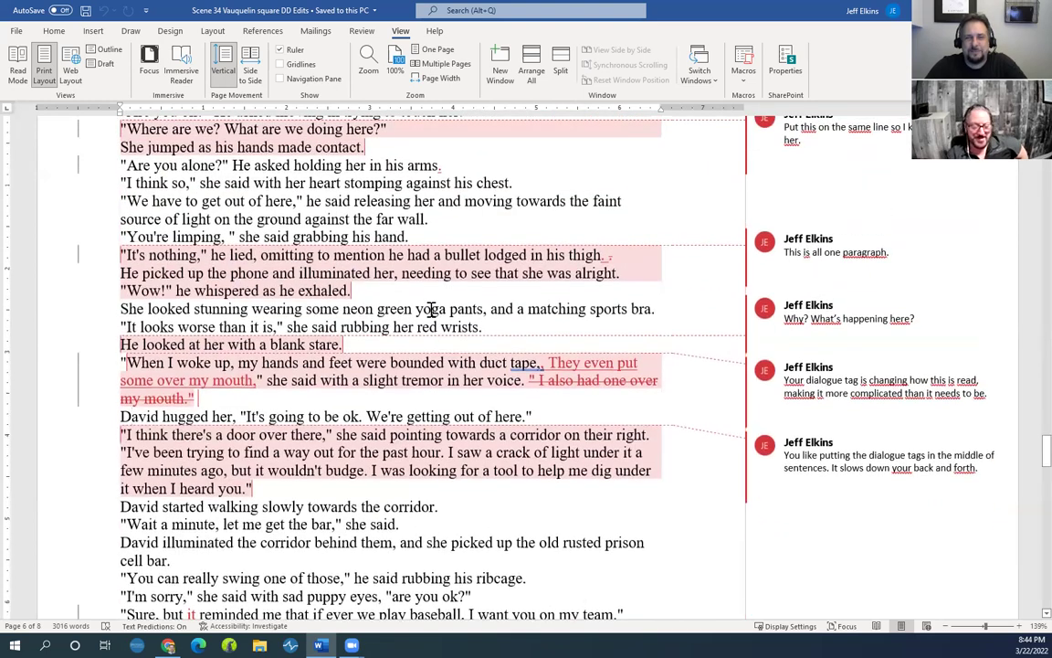
scroll(432, 309, up, 10)
scroll(432, 309, up, 6)
scroll(432, 309, up, 5)
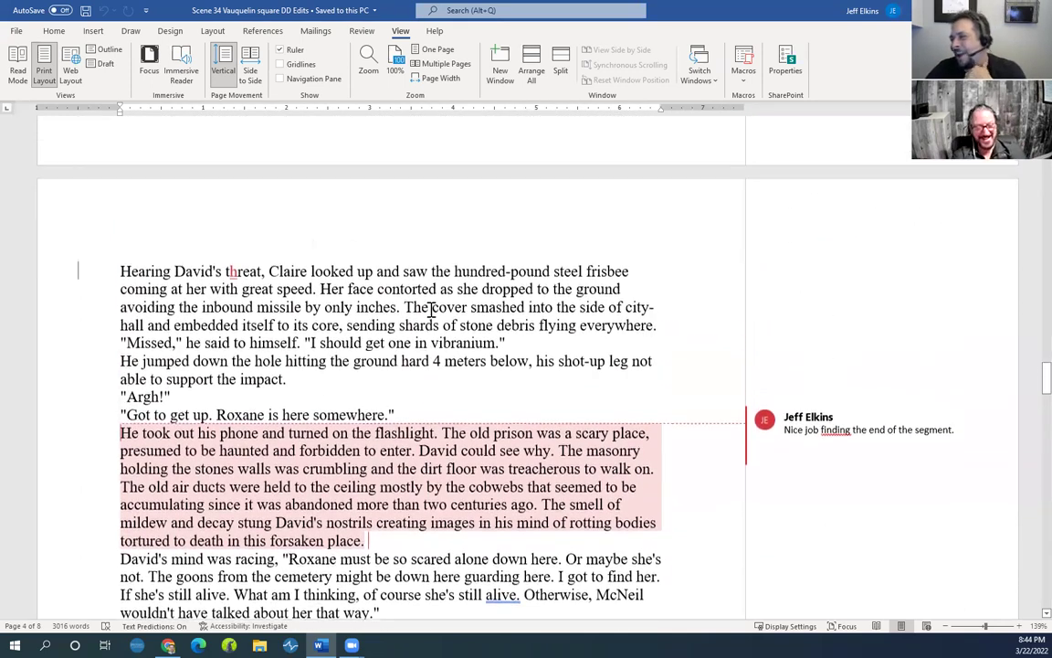
scroll(432, 309, up, 15)
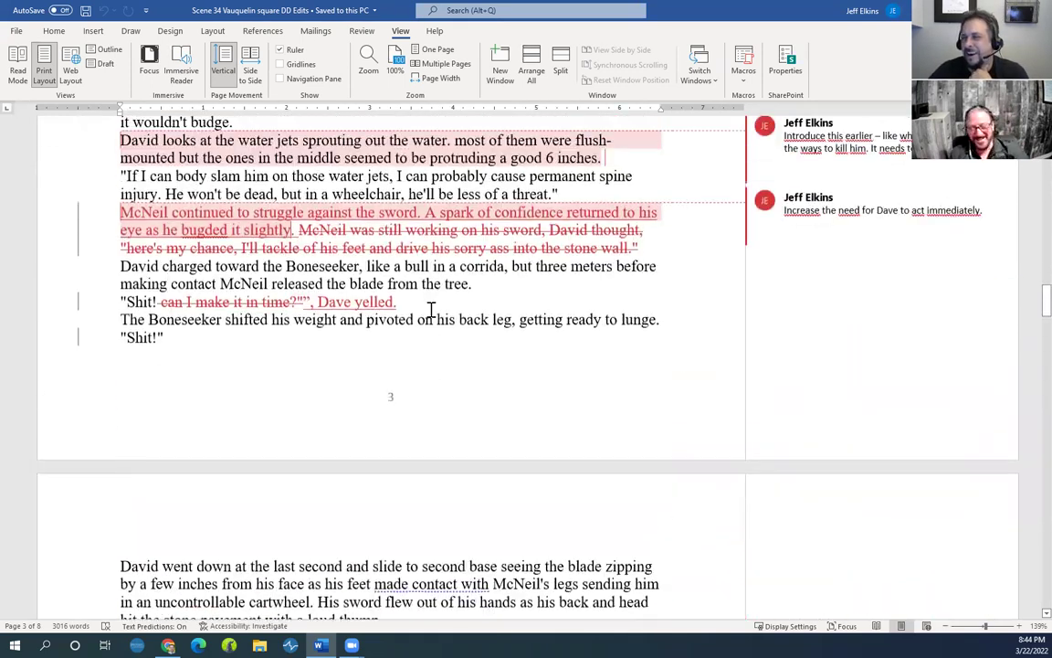
scroll(432, 308, up, 15)
scroll(432, 309, up, 15)
scroll(432, 309, up, 15)
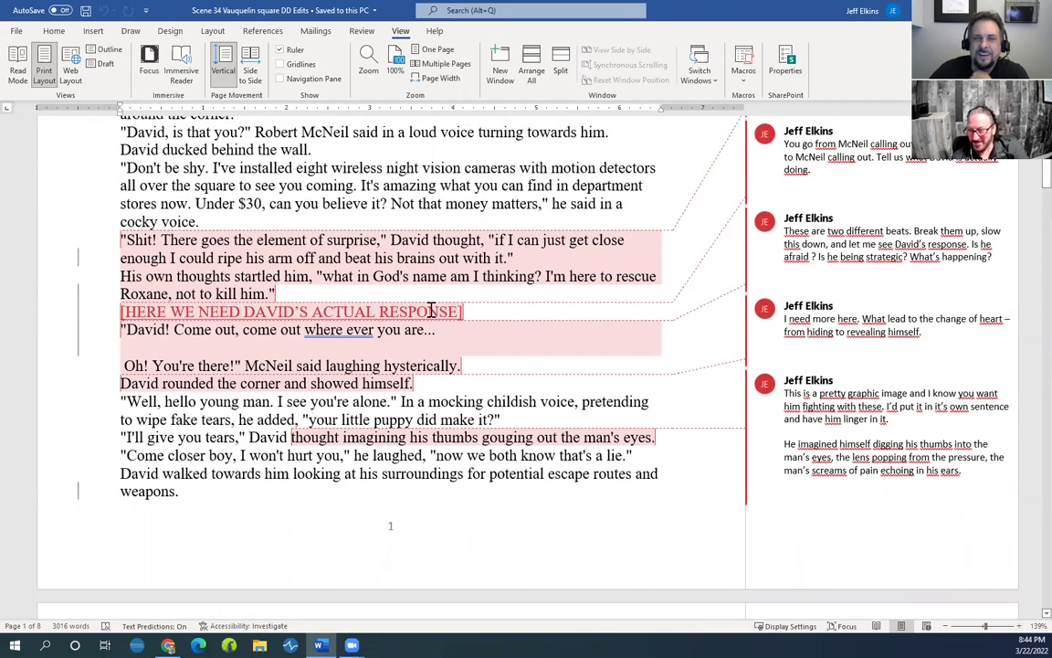
scroll(432, 309, up, 5)
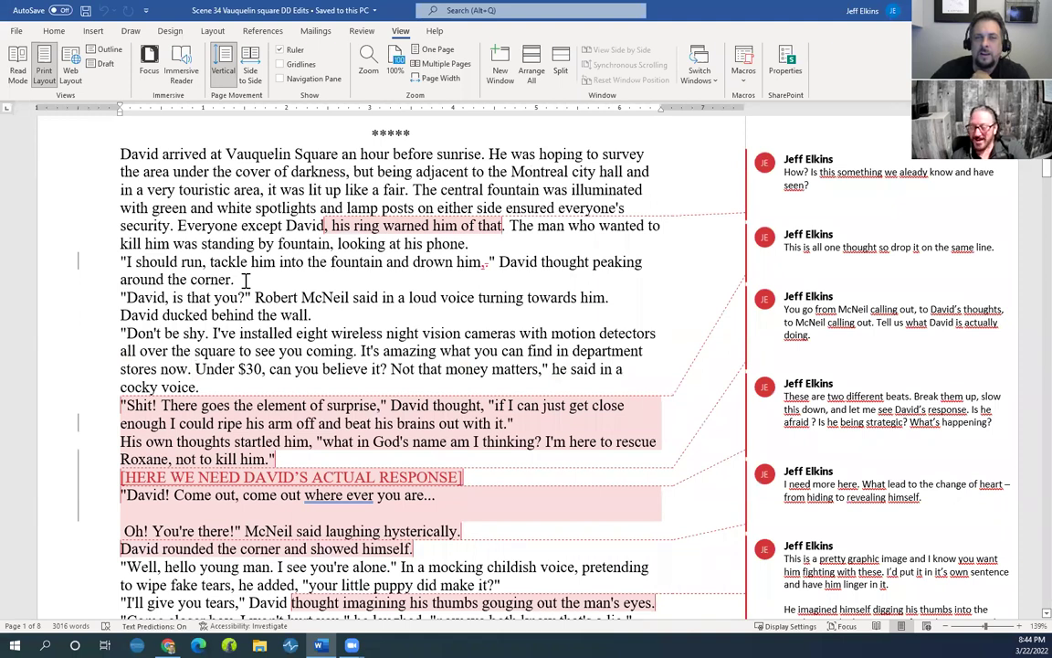
Review the tracked changes and margin comments from the Vauquelin Square opening on page 1 through the sword fight on page 3
scroll(187, 278, up, 1)
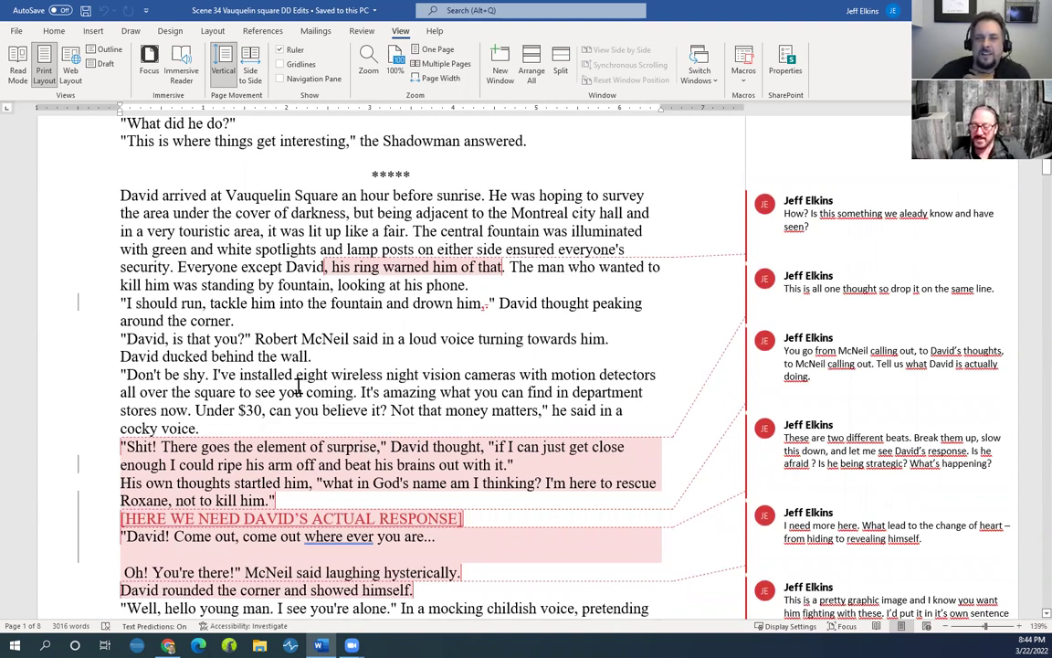
scroll(282, 387, down, 1)
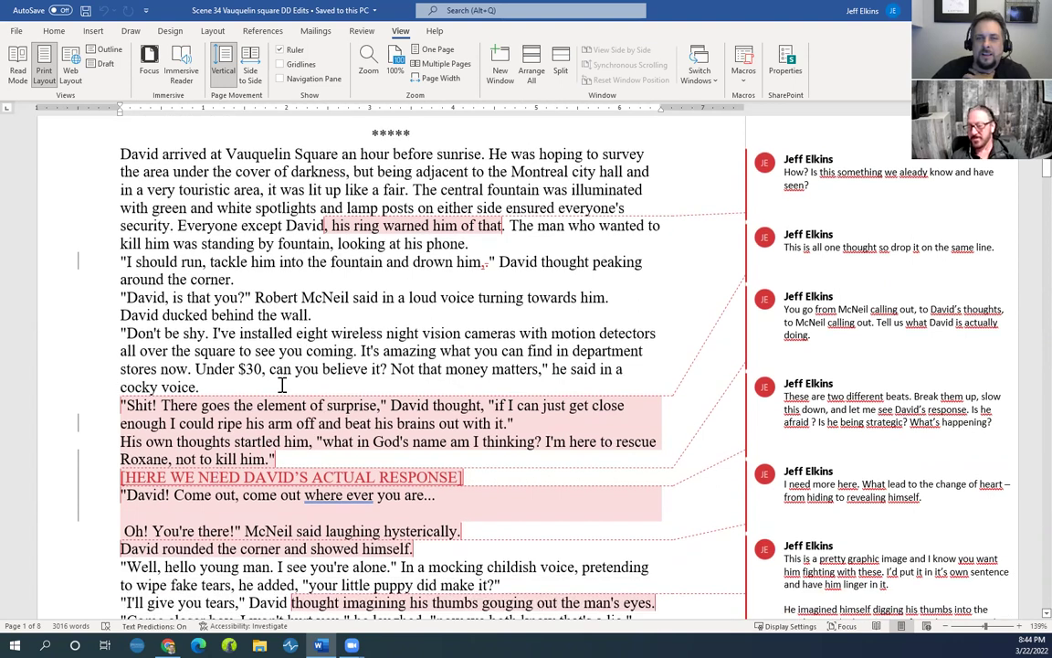
scroll(282, 387, up, 1)
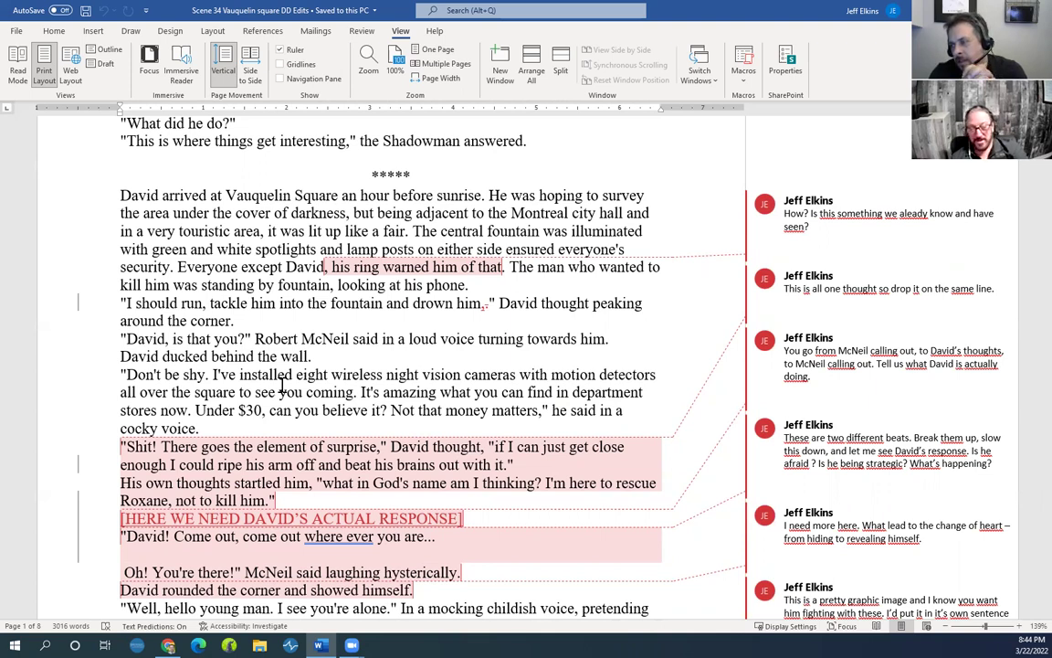
scroll(282, 387, down, 6)
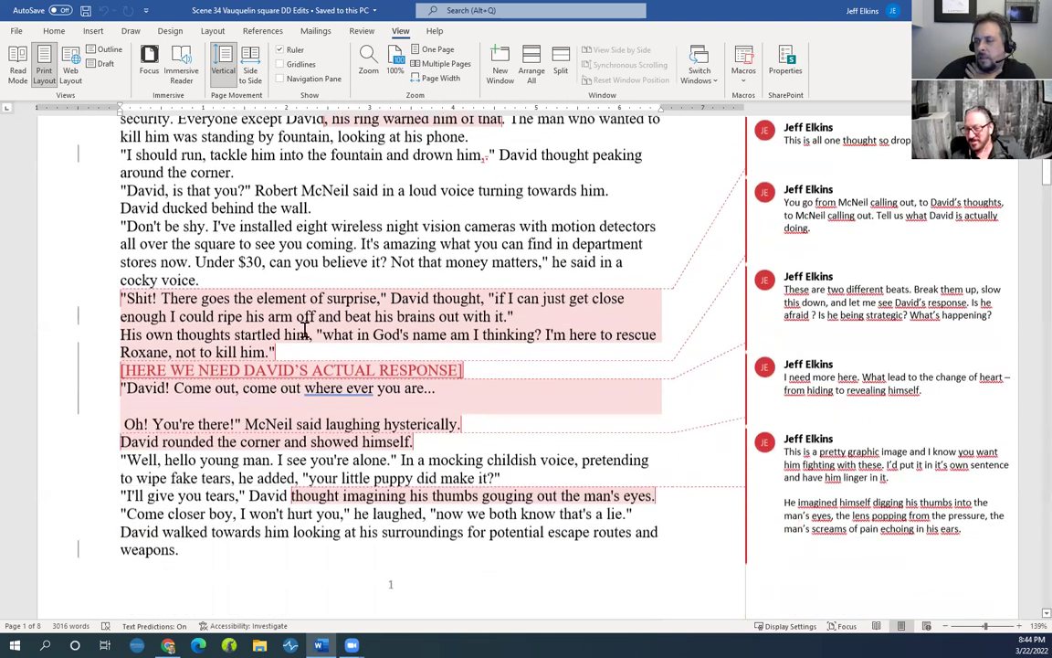
scroll(255, 324, down, 4)
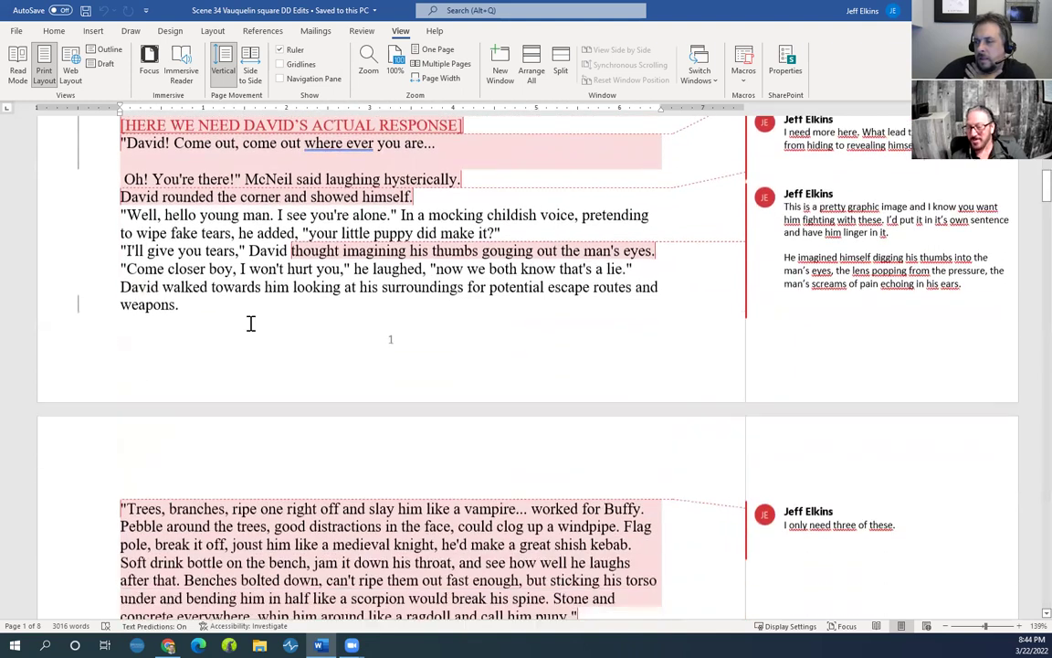
scroll(239, 331, down, 2)
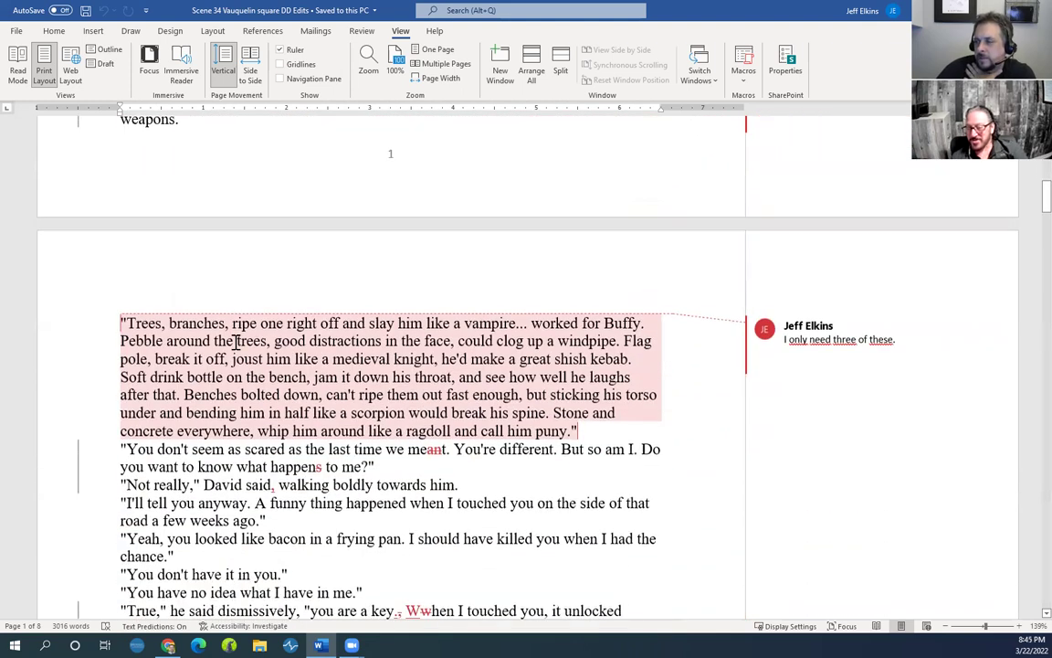
scroll(234, 340, down, 2)
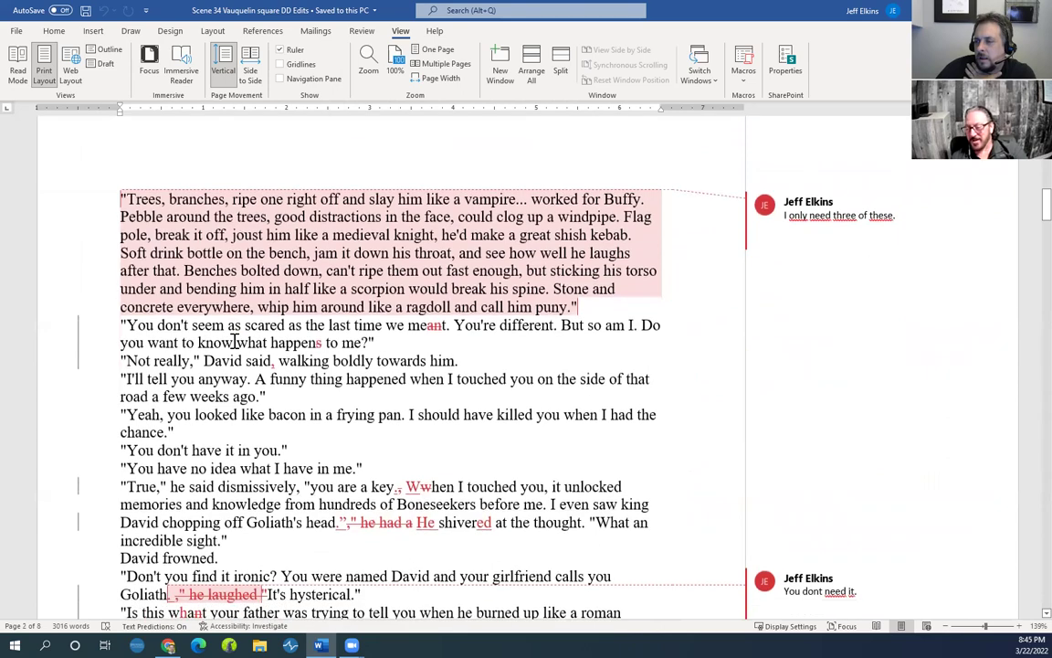
scroll(233, 340, down, 1)
scroll(234, 340, down, 5)
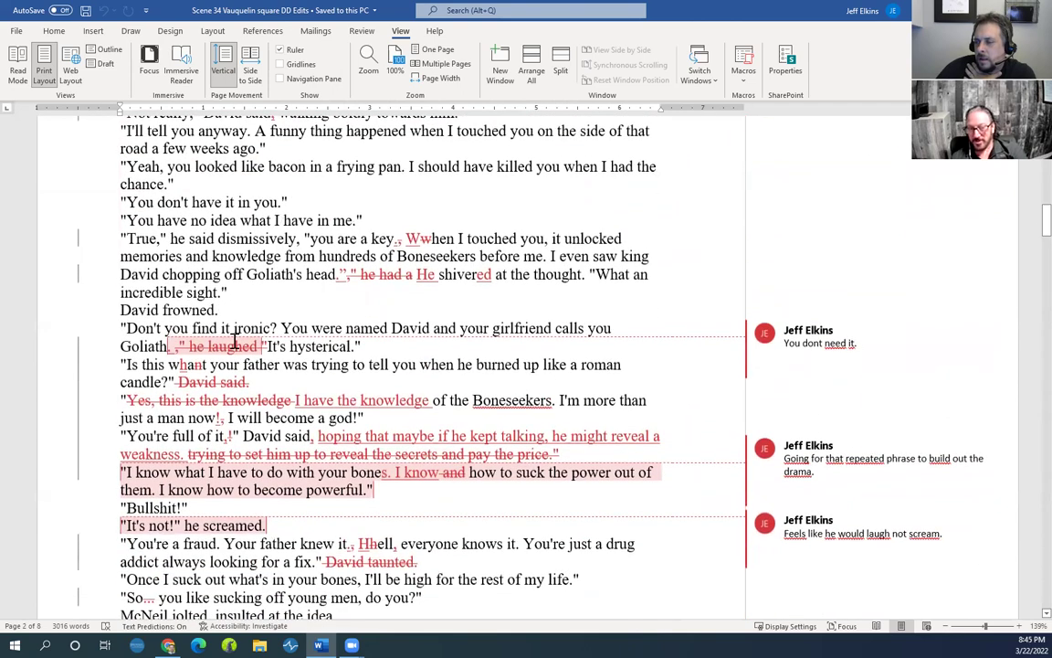
scroll(234, 340, down, 18)
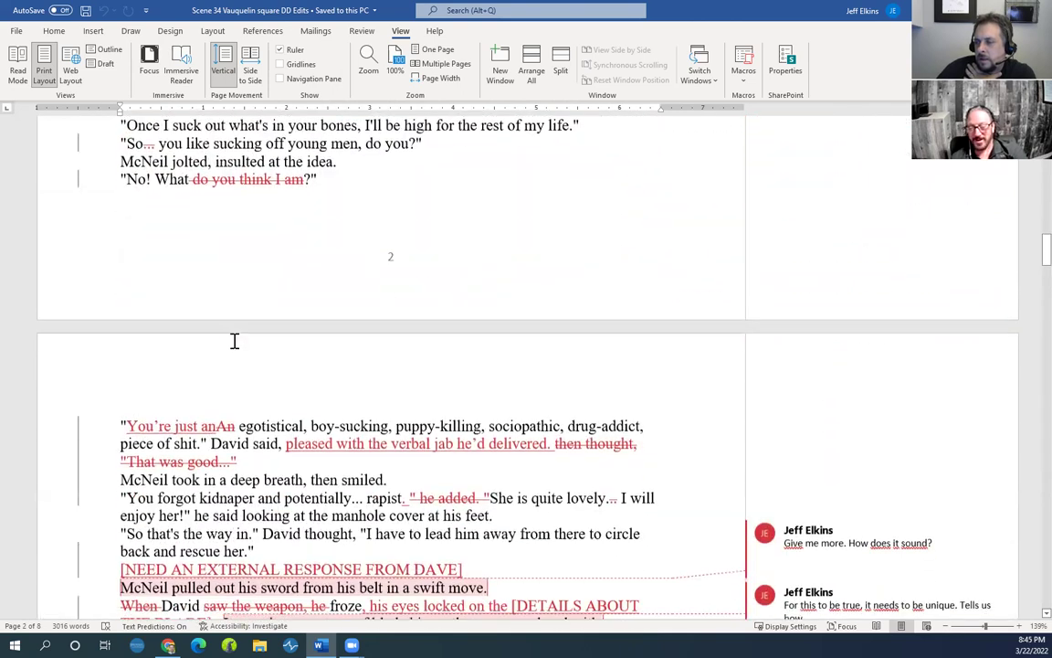
scroll(233, 340, down, 6)
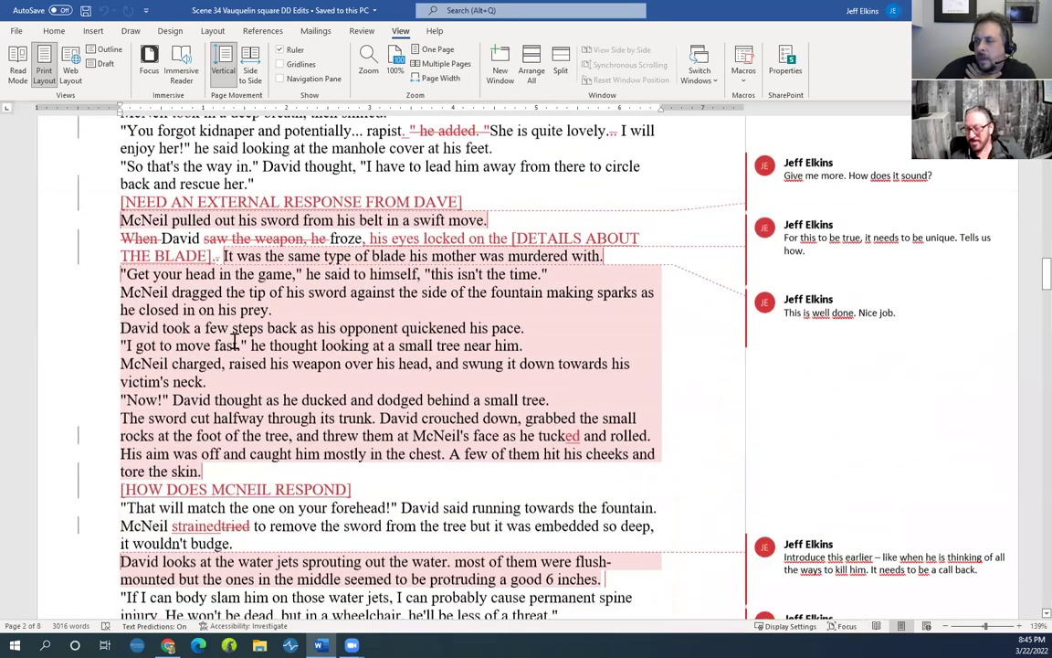
scroll(234, 339, down, 4)
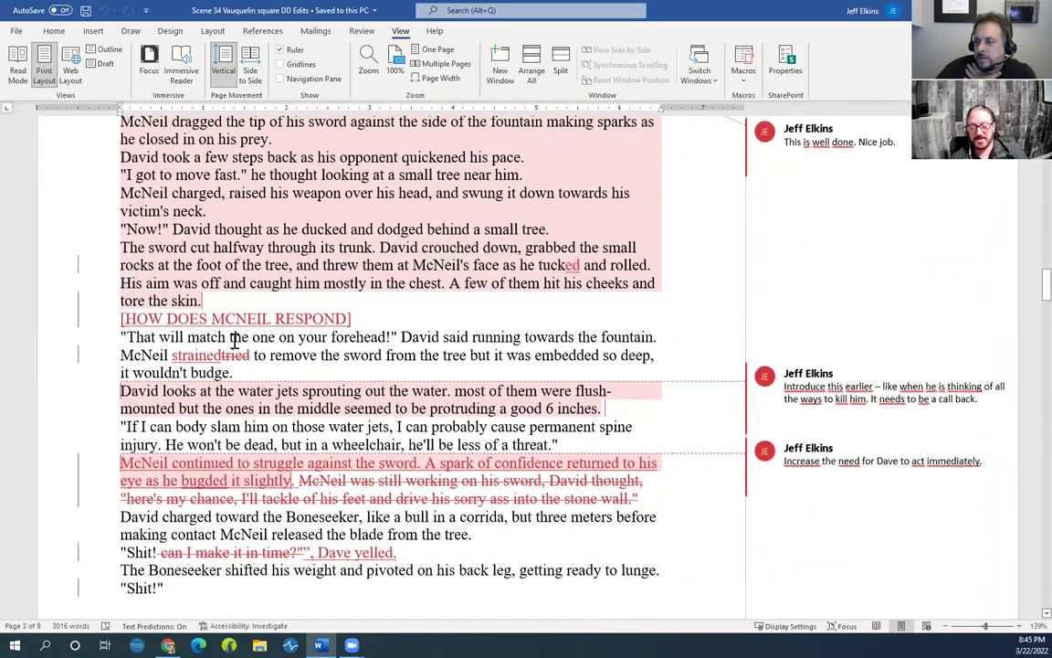
Review the page 4 gunshot and manhole cover edits, then the comment on the old prison description on page 5
scroll(85, 368, down, 11)
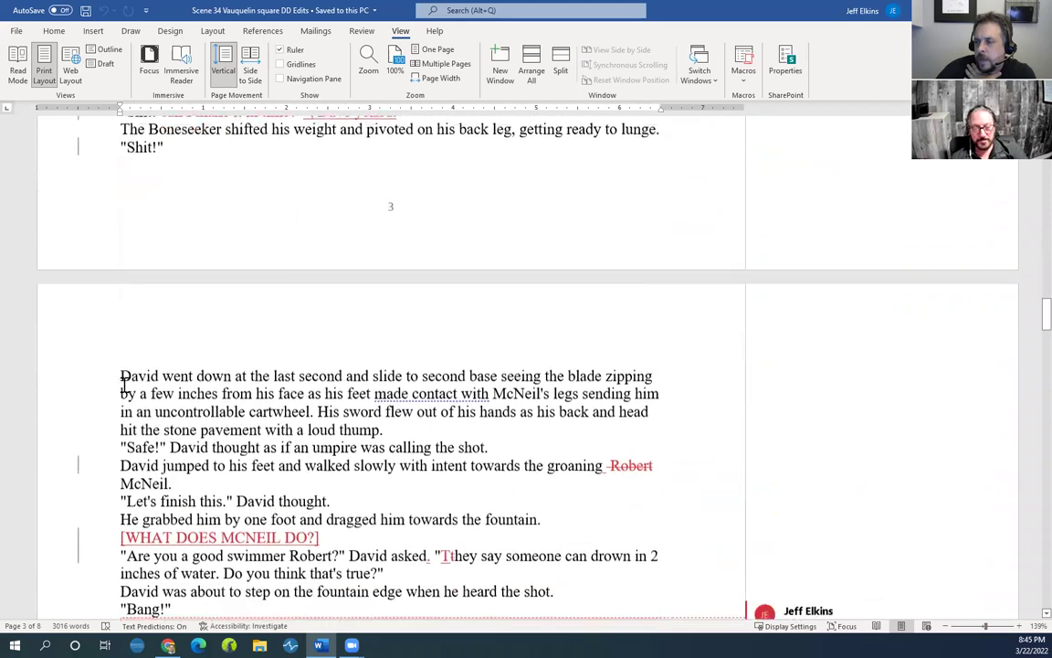
scroll(128, 388, down, 6)
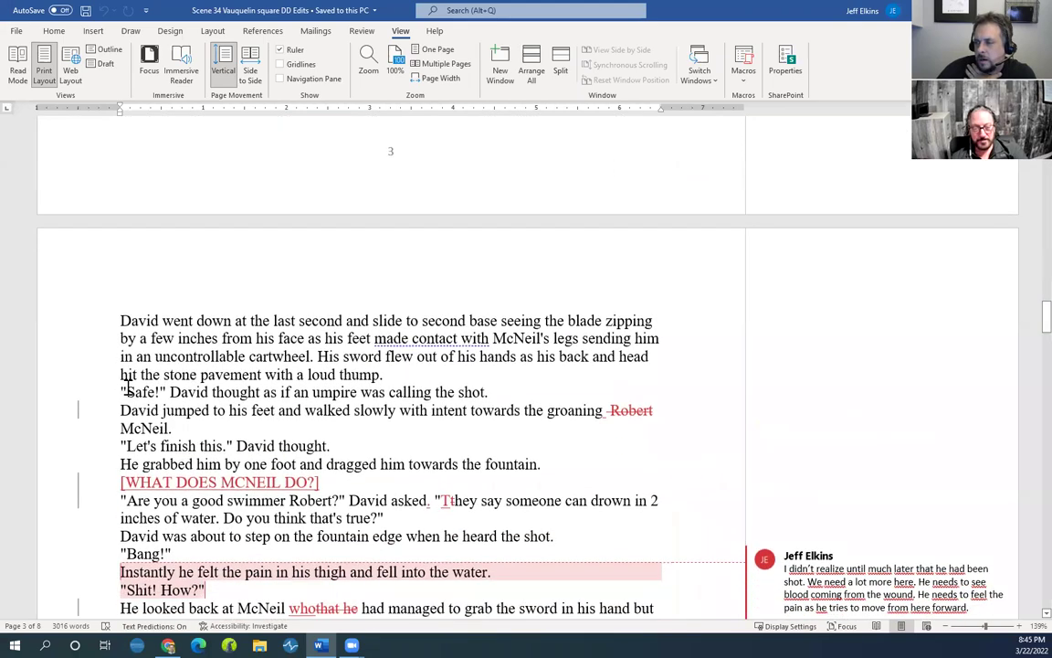
scroll(128, 384, down, 8)
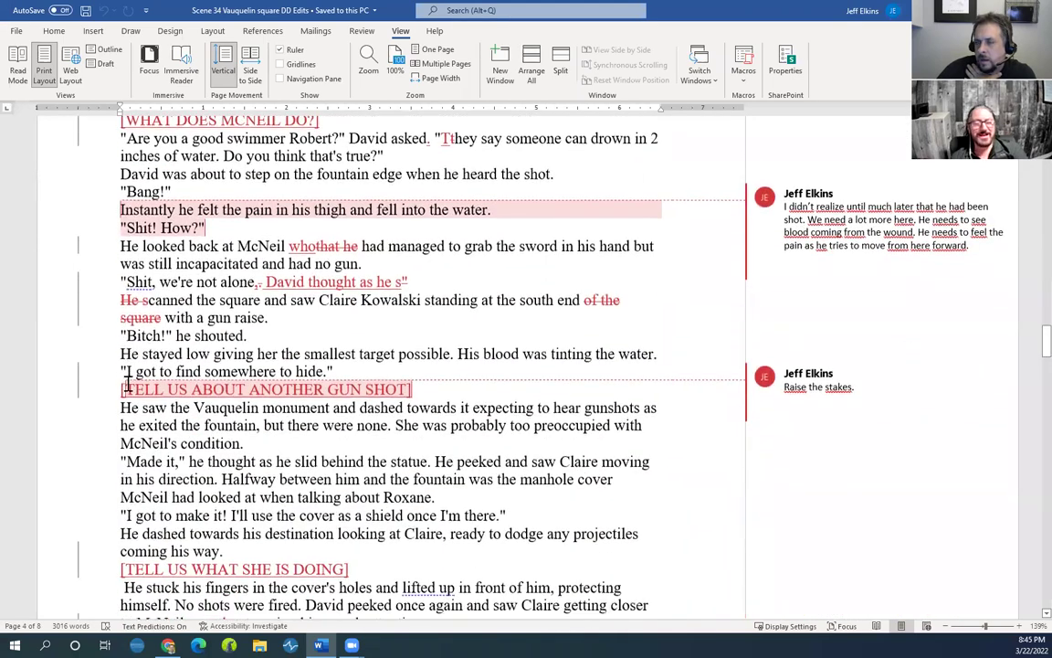
scroll(128, 383, down, 6)
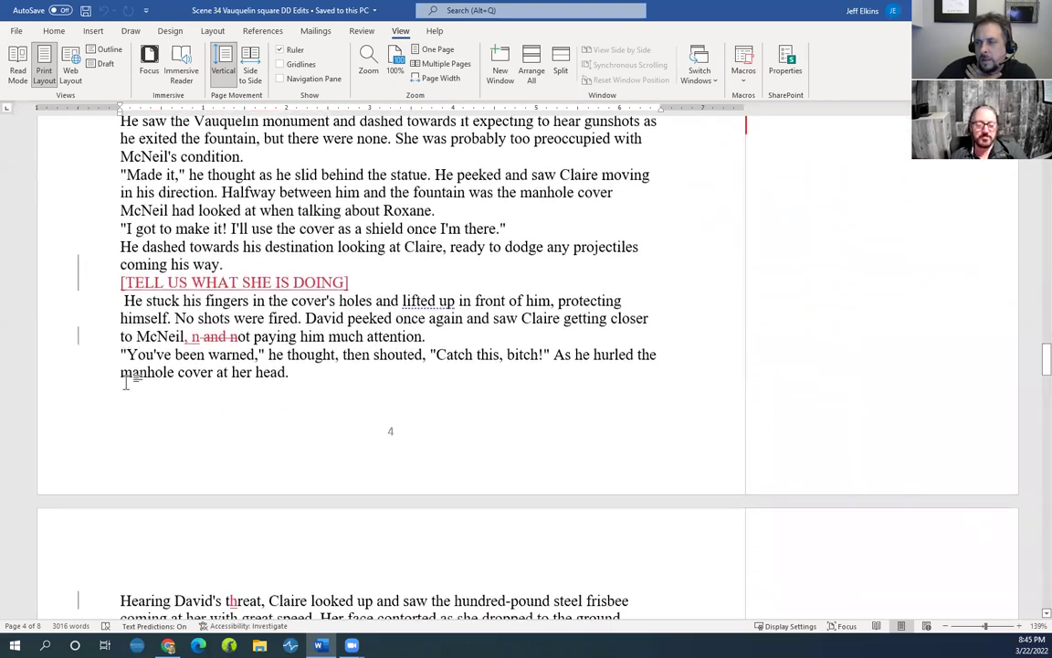
scroll(128, 383, up, 16)
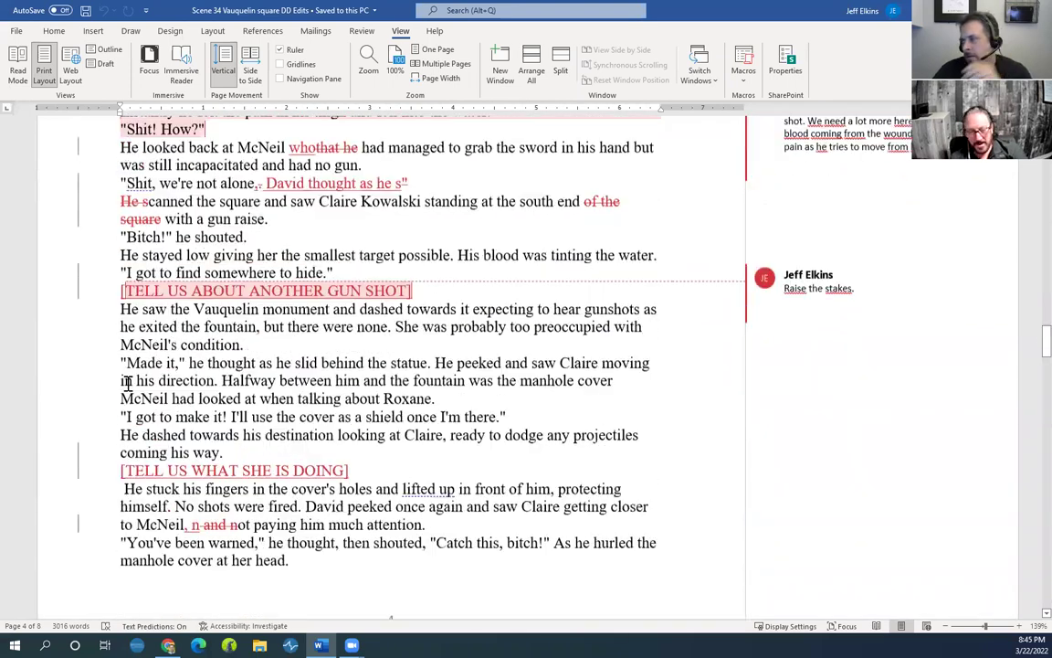
scroll(128, 384, down, 9)
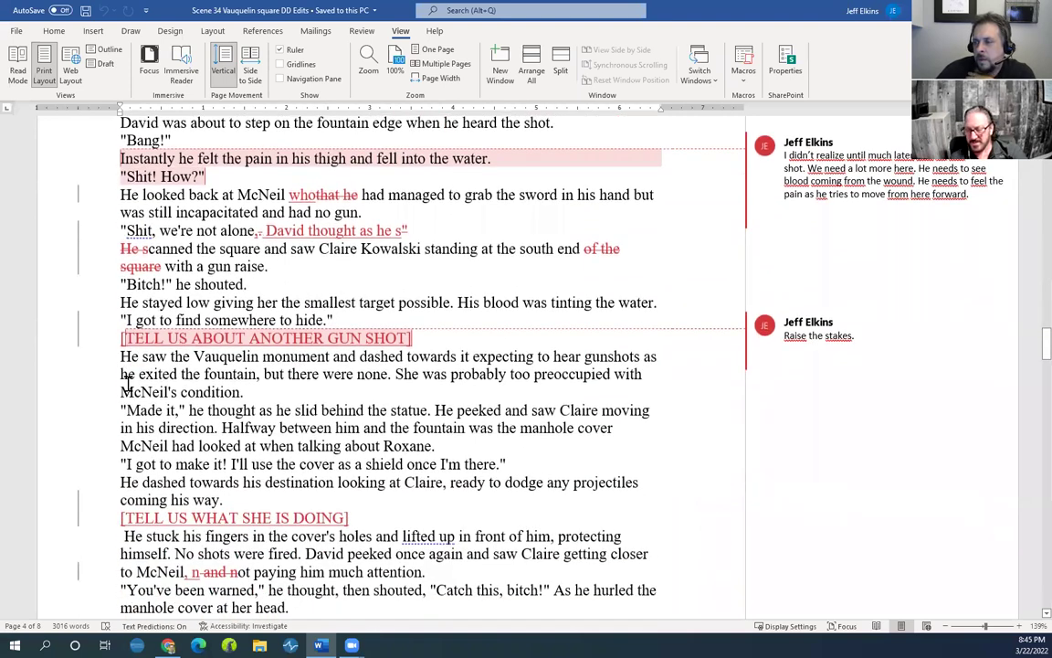
scroll(127, 383, down, 4)
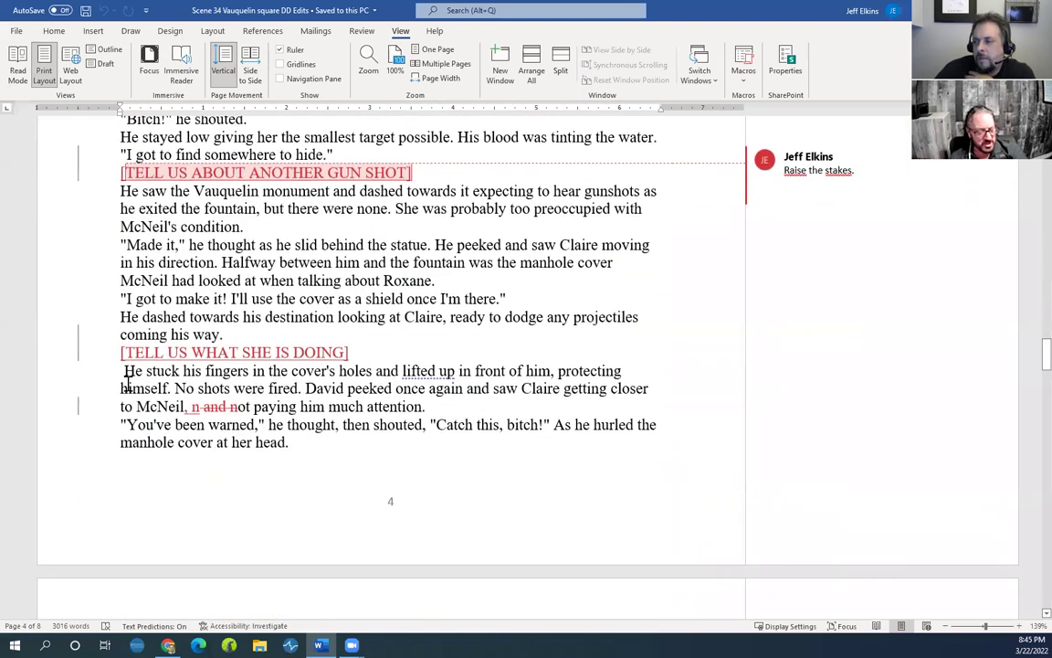
scroll(128, 383, down, 7)
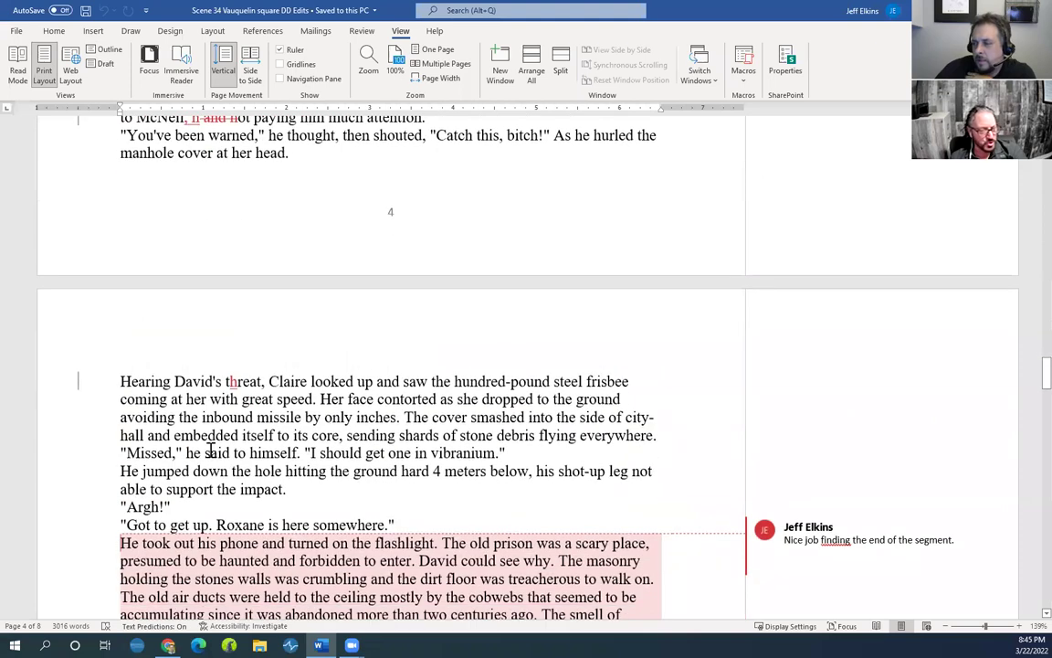
scroll(226, 459, down, 5)
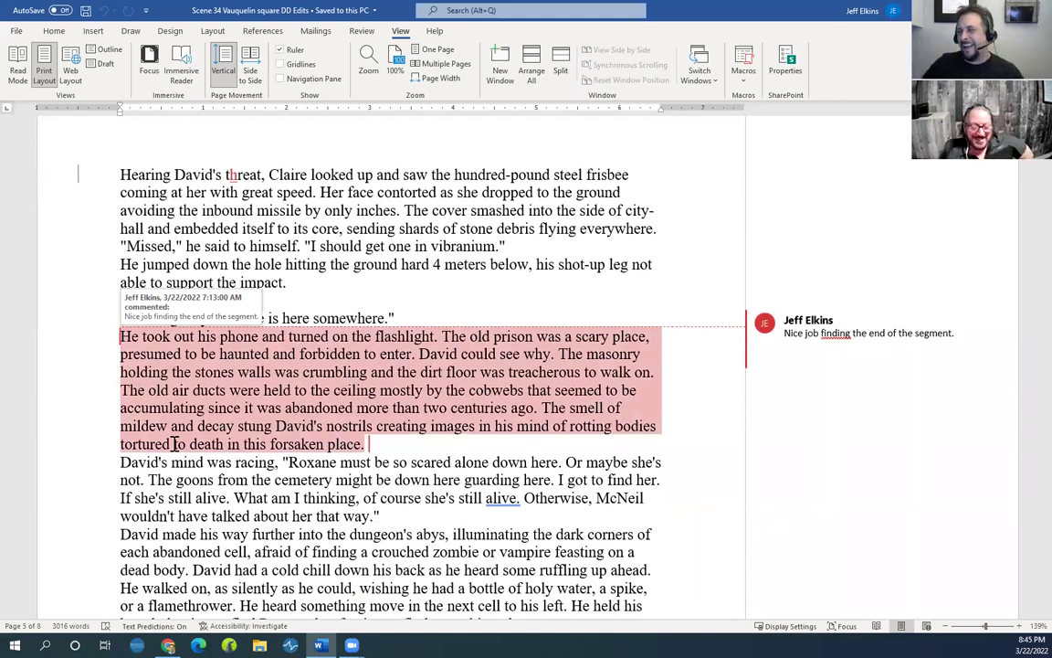
Go back from page 5 through the fight and banter edits to David's arrival at Vauquelin Square on page 1
scroll(212, 415, up, 5)
scroll(212, 415, up, 13)
scroll(212, 415, up, 4)
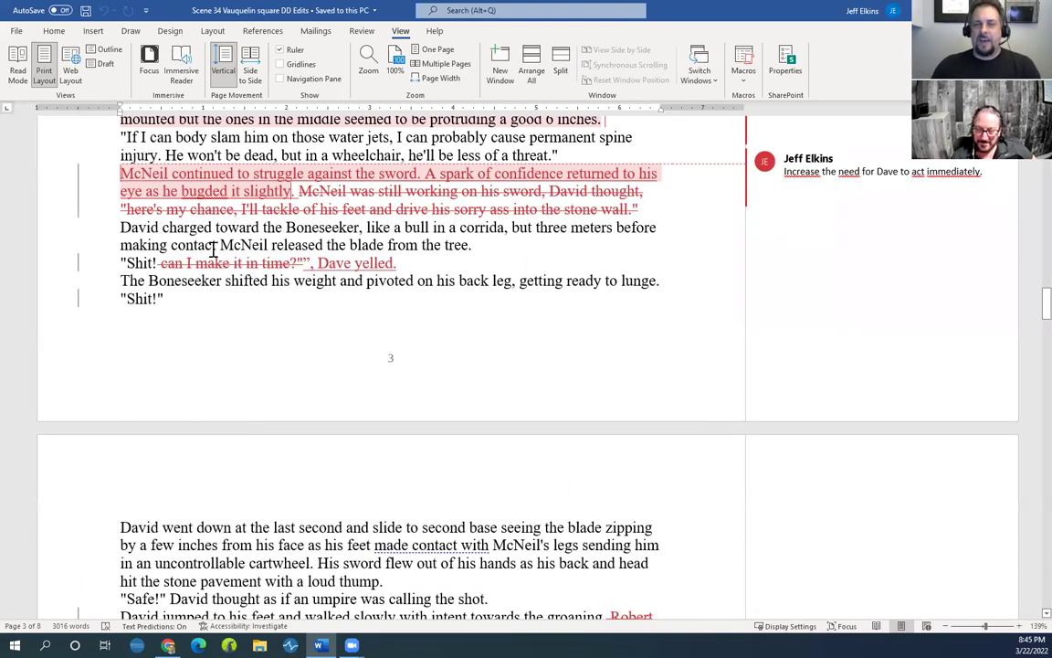
scroll(212, 228, up, 5)
scroll(215, 231, up, 1)
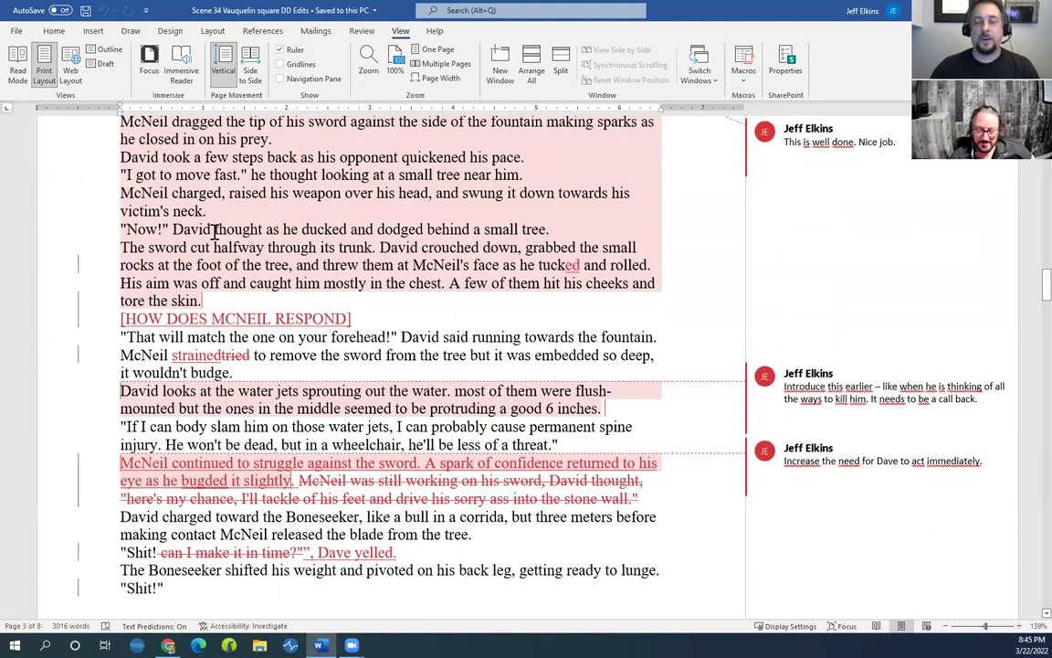
scroll(135, 174, up, 10)
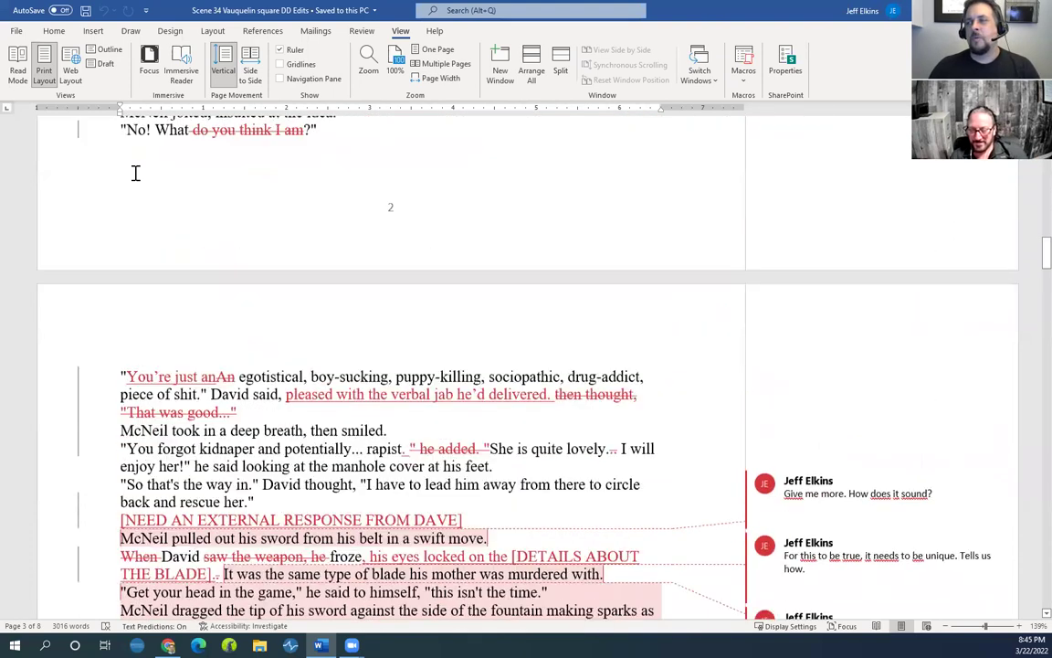
scroll(135, 173, up, 6)
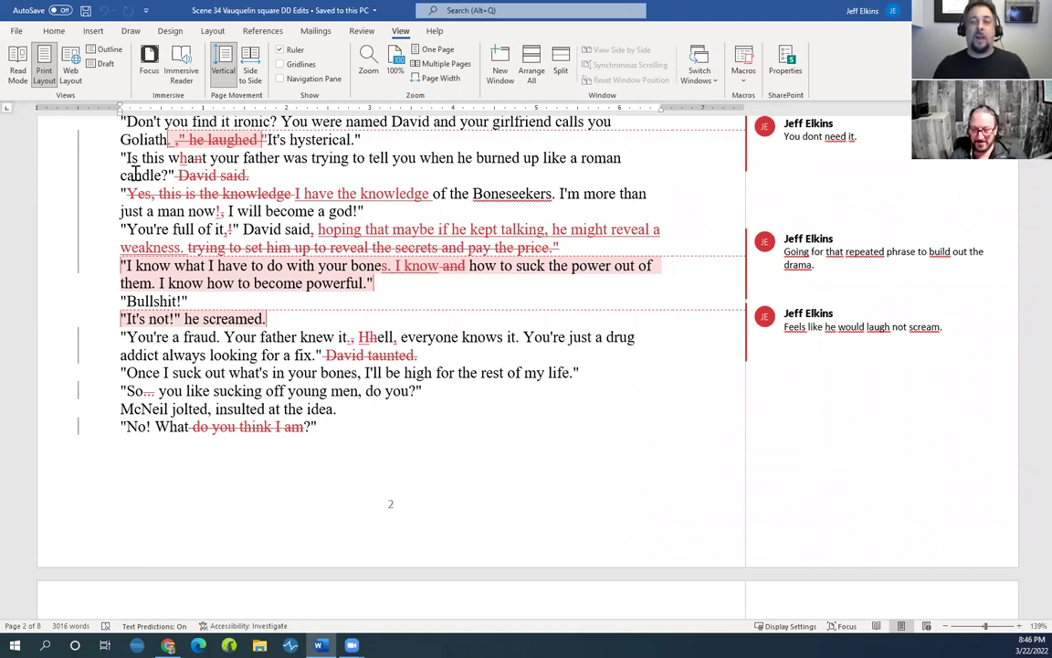
scroll(135, 173, up, 8)
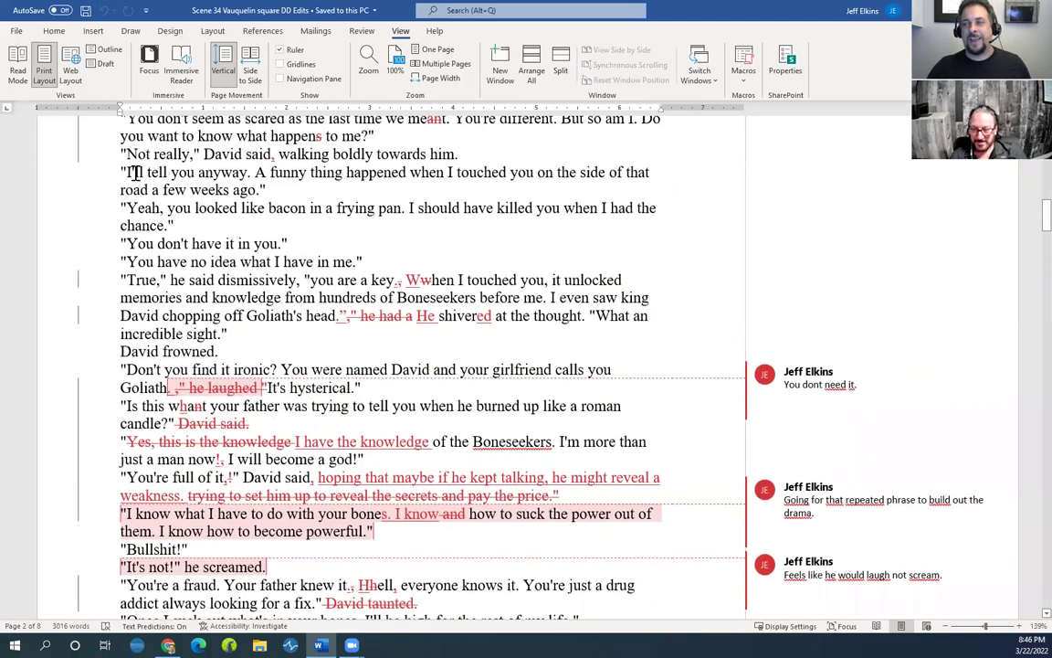
scroll(135, 174, up, 8)
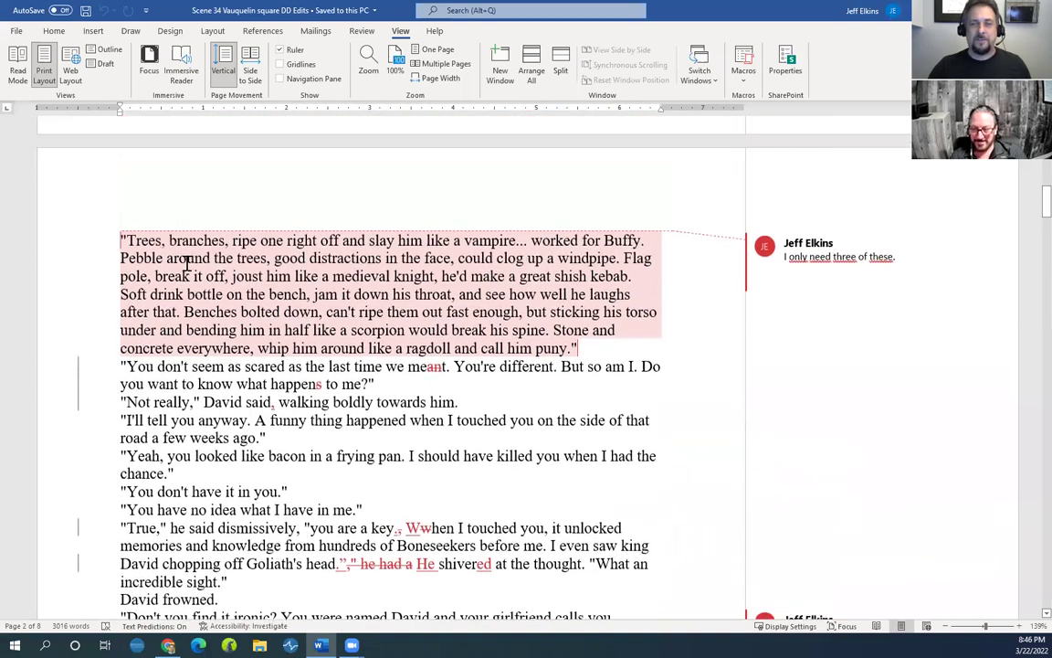
scroll(186, 265, up, 5)
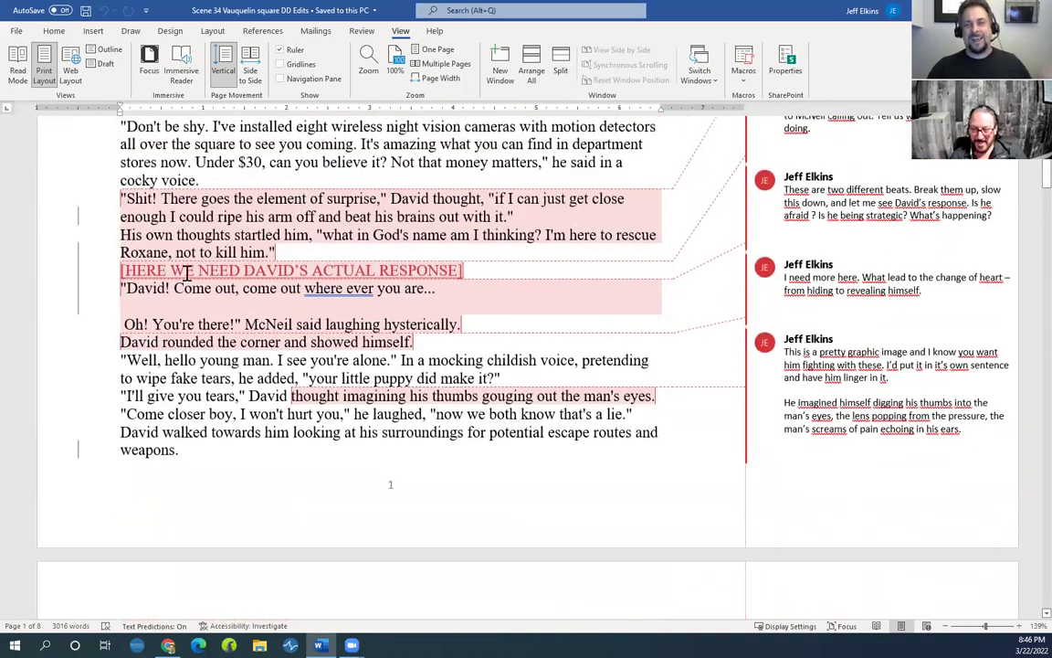
scroll(187, 274, up, 6)
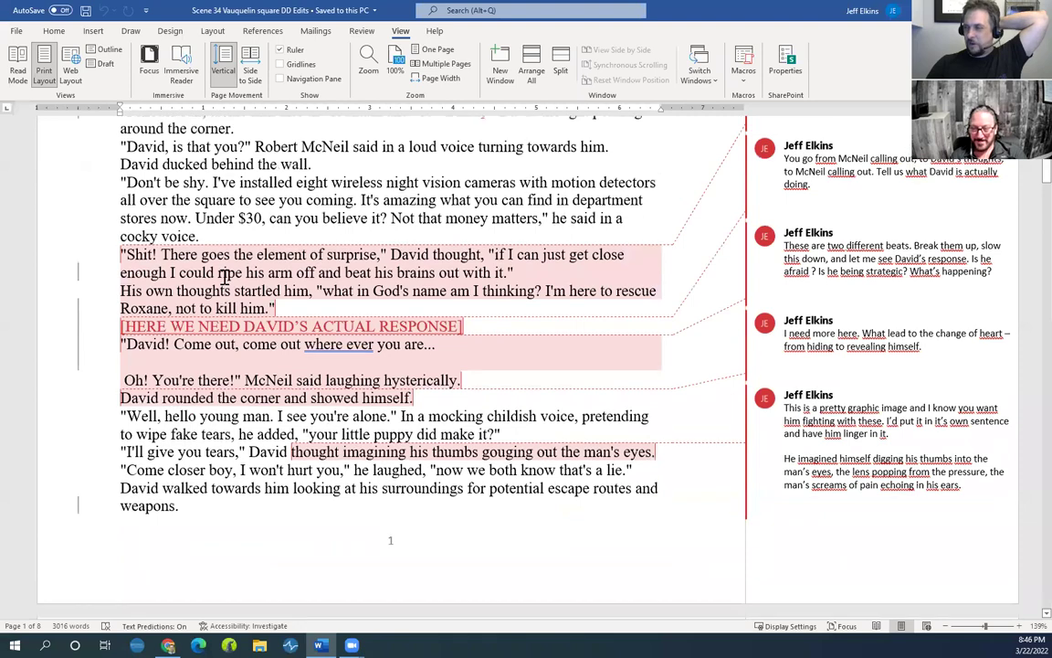
Point out the phrase "his ring warned him of that" in the opening paragraph by selecting it
scroll(213, 310, down, 2)
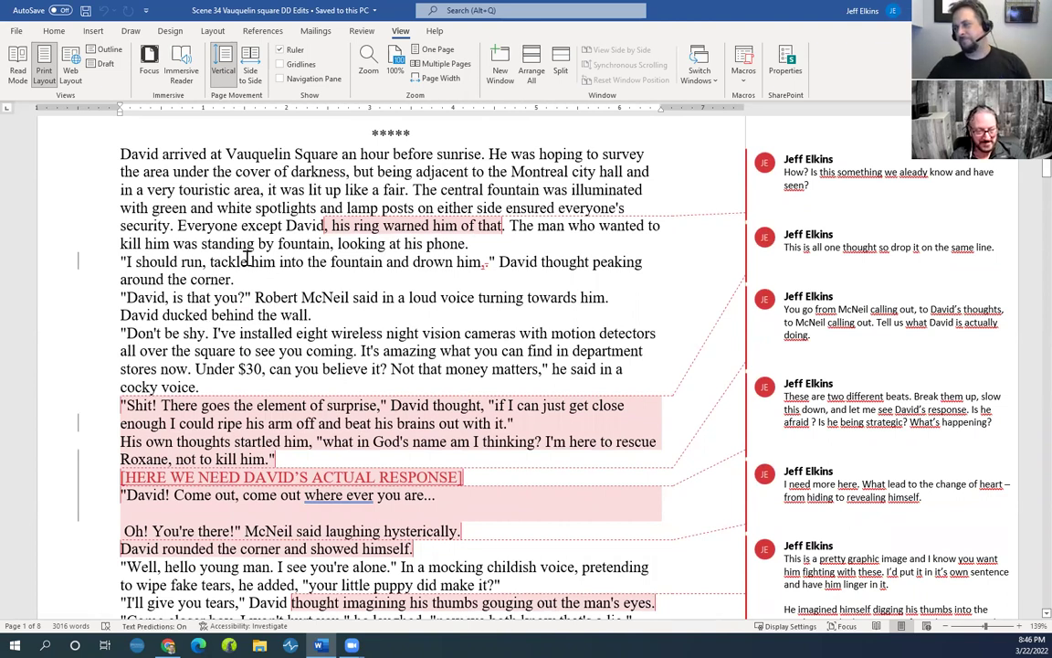
scroll(179, 216, down, 1)
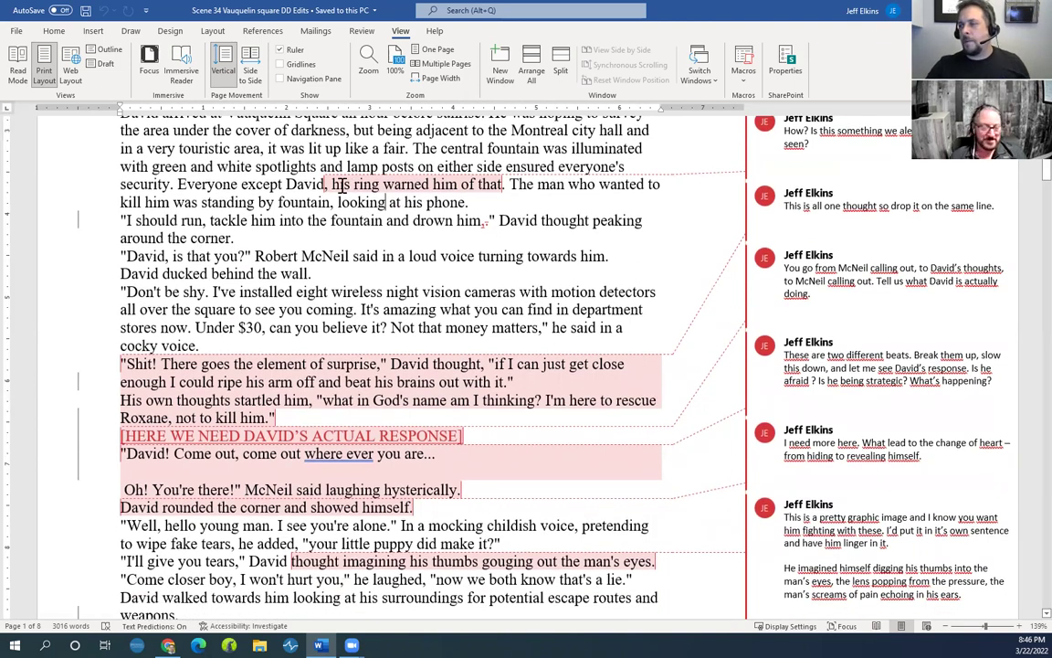
drag(332, 184, 501, 183)
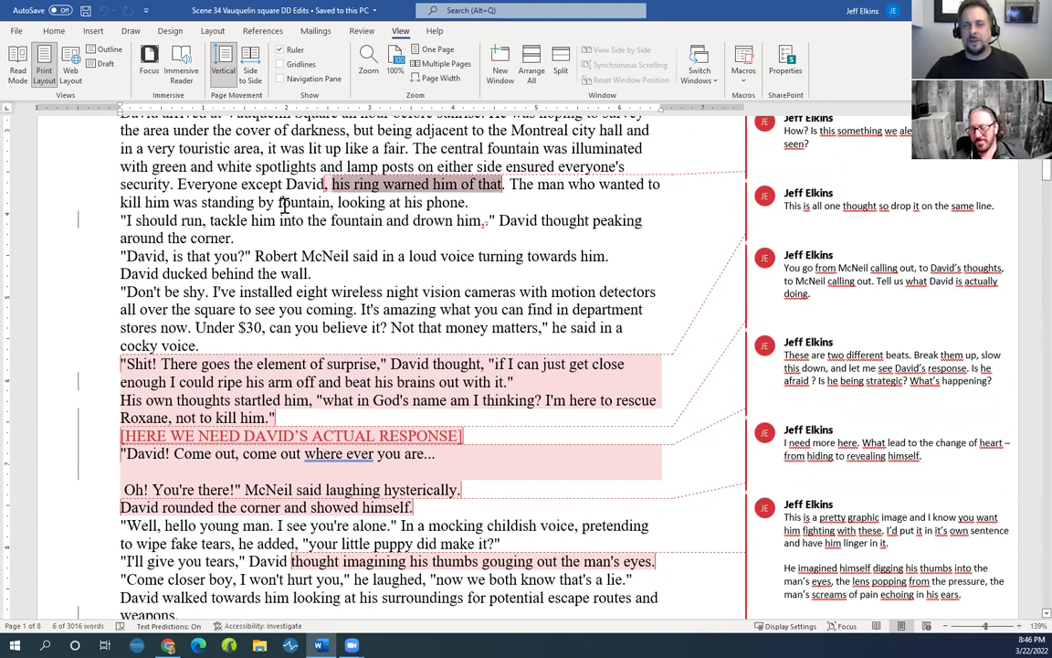
Examine the page 1 comments on David's response and show the one attached to "[HERE WE NEED DAVID'S ACTUAL RESPONSE]"
scroll(290, 236, down, 1)
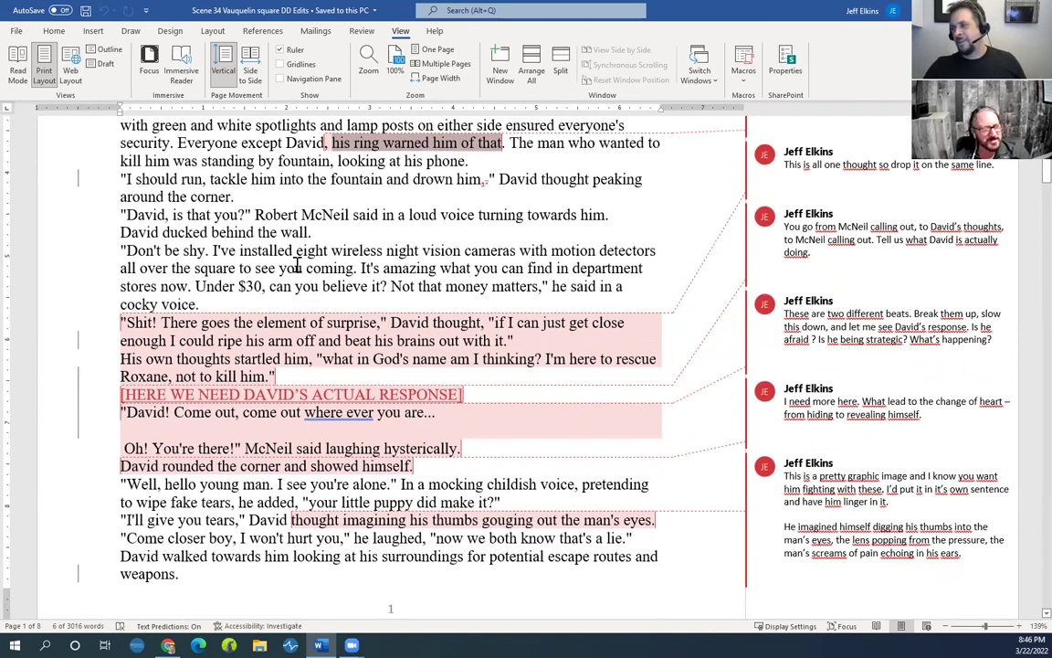
scroll(302, 256, down, 2)
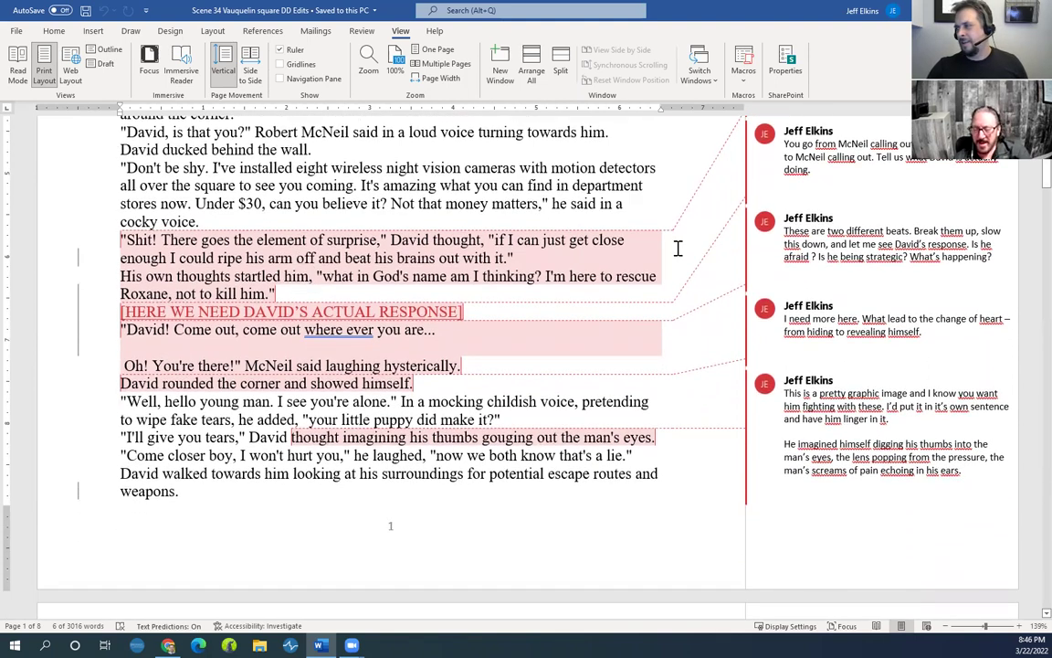
mouse_move(422, 263)
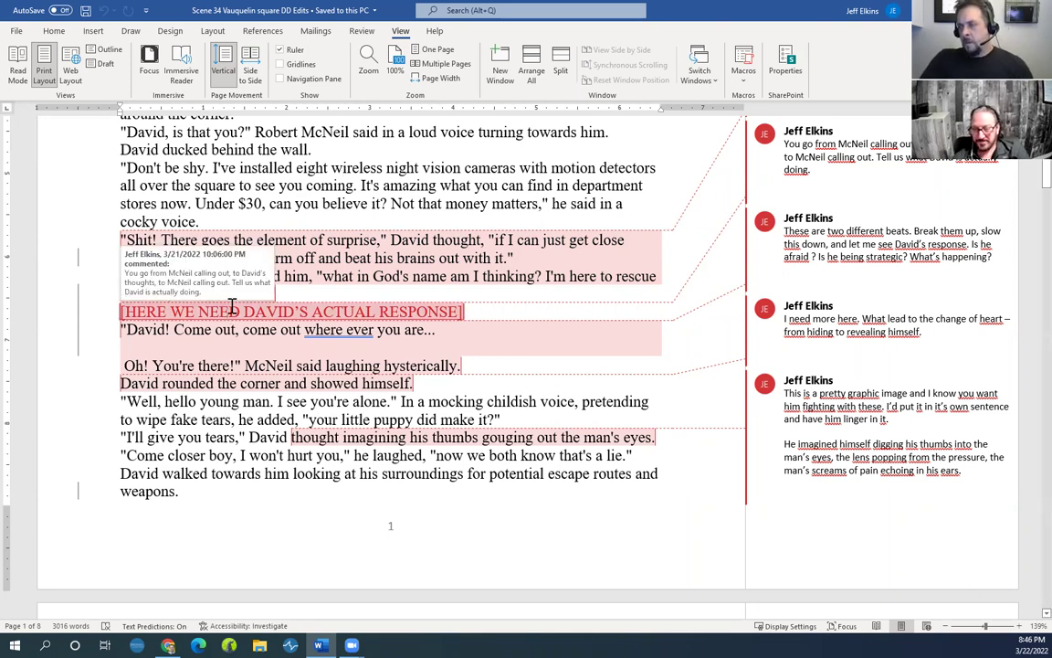
scroll(244, 327, up, 2)
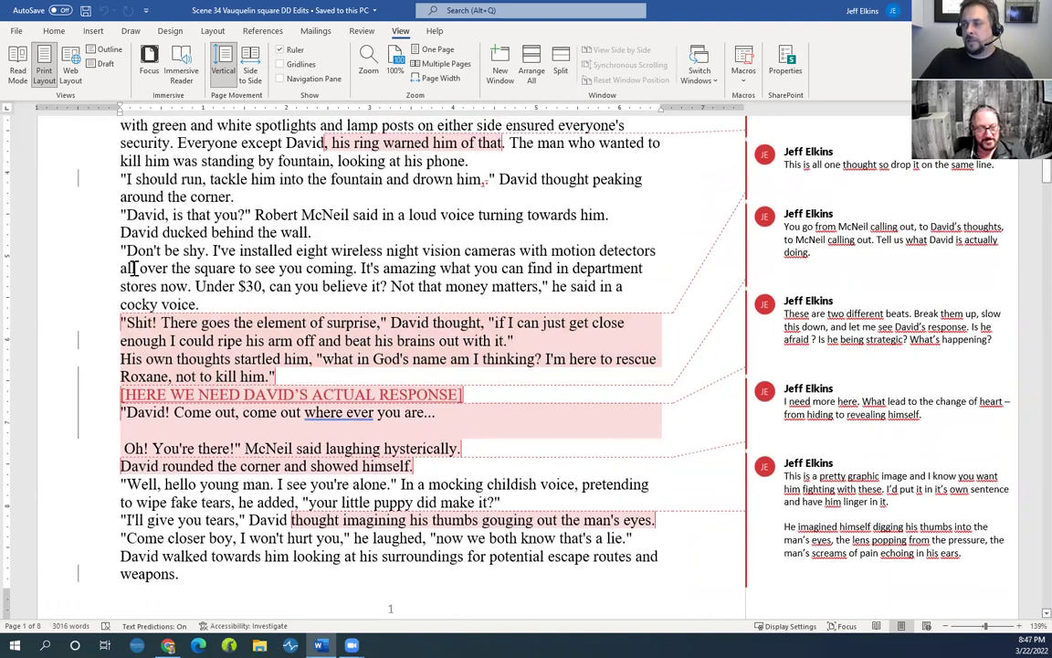
Examine the page 1 passage from the ring's warning to David's approach towards McNeil, together with its margin comments
scroll(236, 273, up, 1)
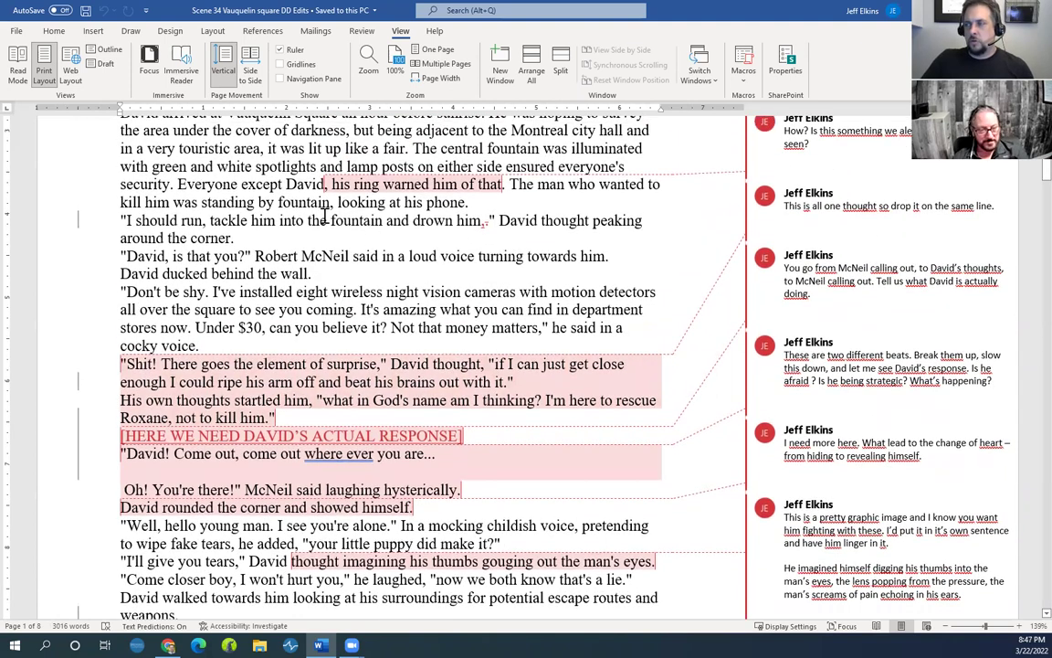
scroll(269, 283, down, 1)
scroll(274, 289, down, 1)
scroll(404, 300, up, 2)
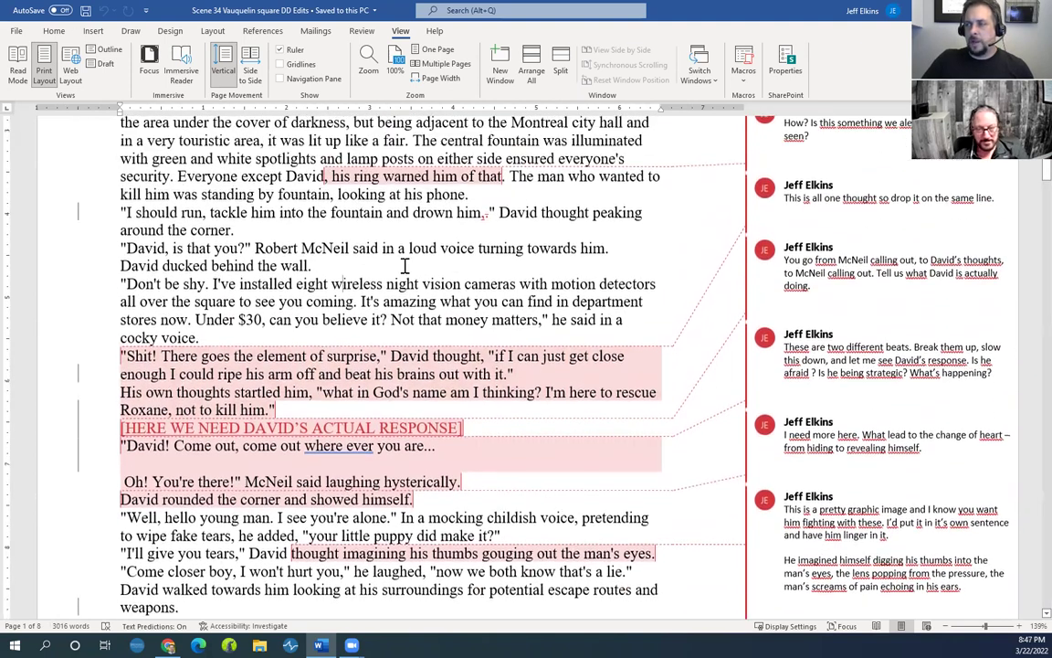
scroll(283, 306, down, 4)
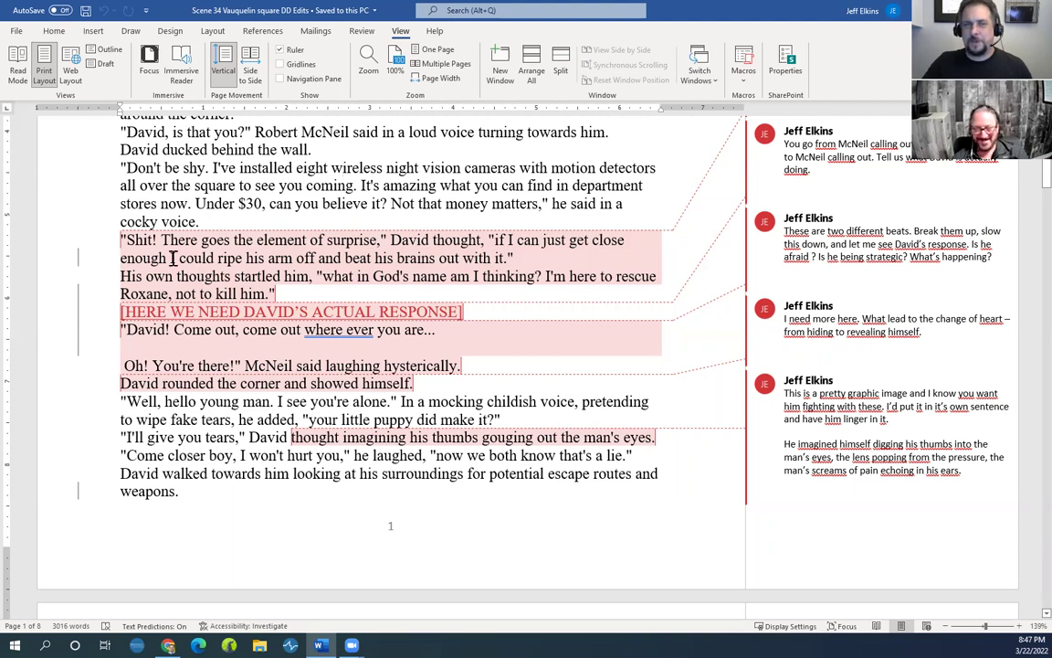
scroll(142, 239, down, 1)
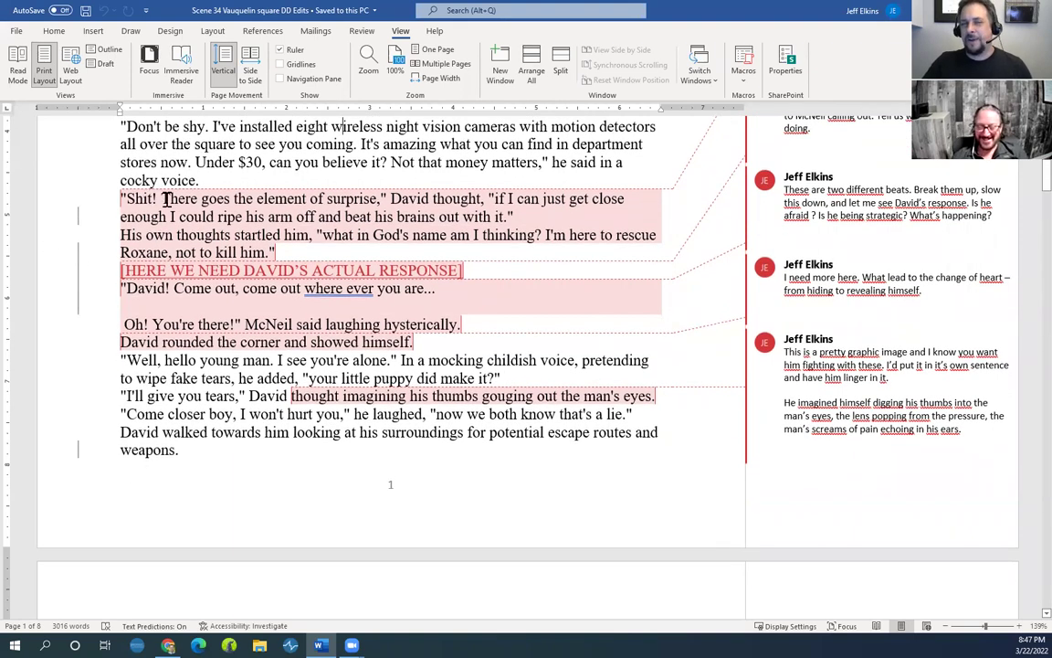
scroll(265, 342, down, 2)
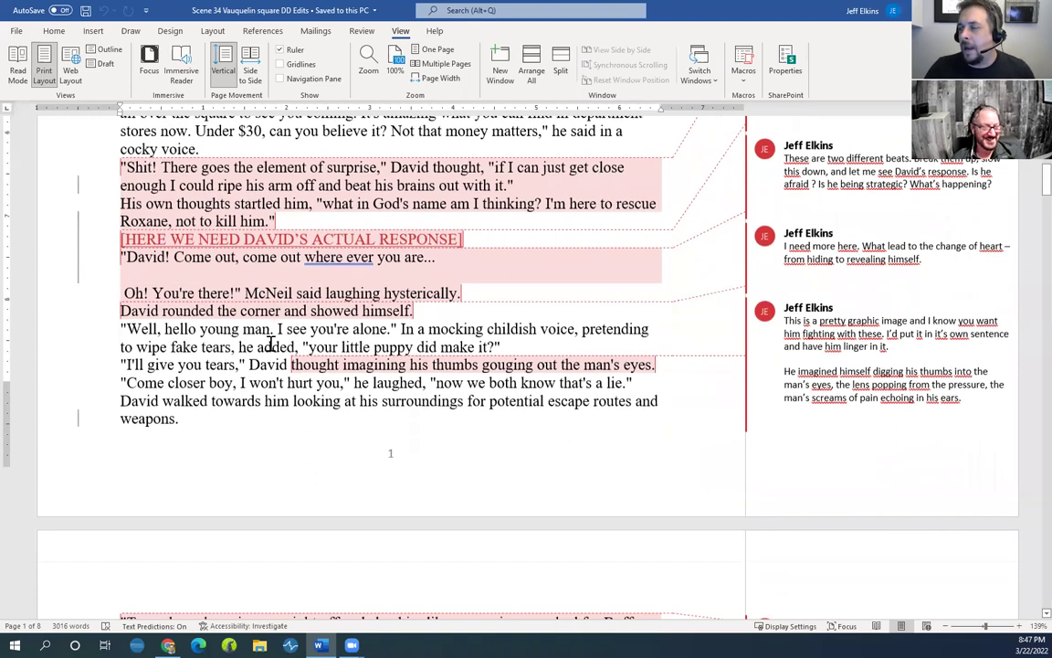
scroll(240, 342, up, 2)
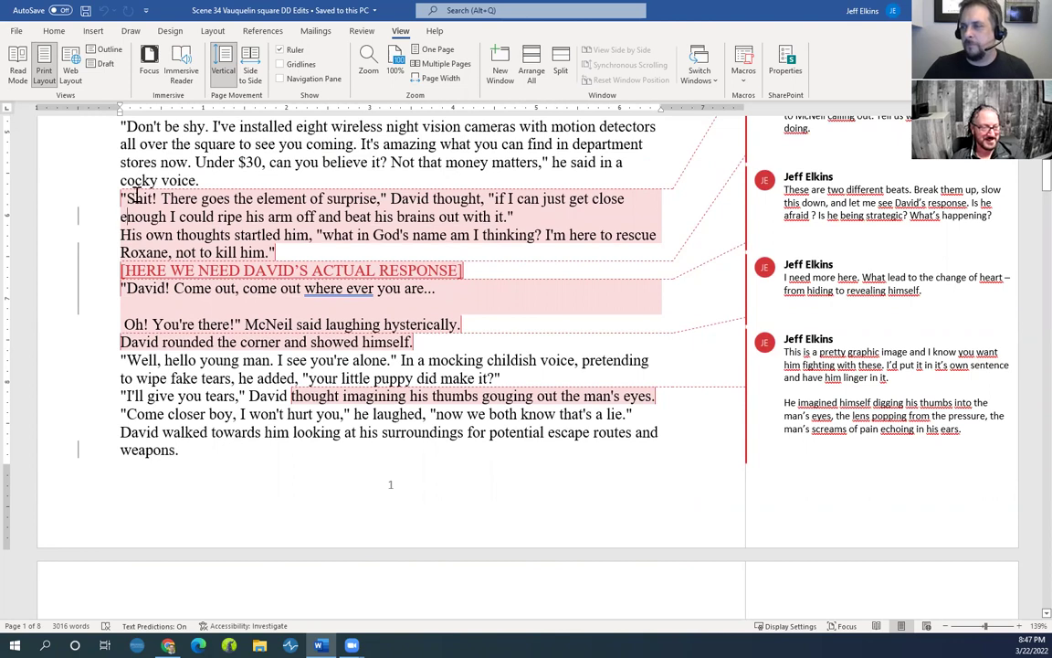
scroll(125, 175, up, 1)
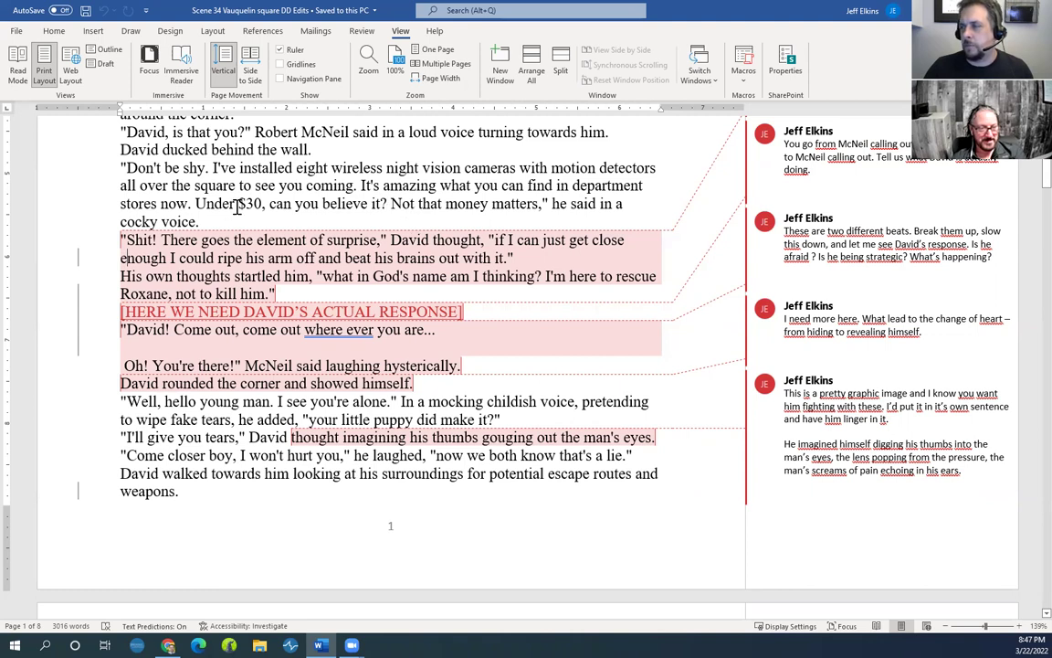
scroll(391, 221, down, 1)
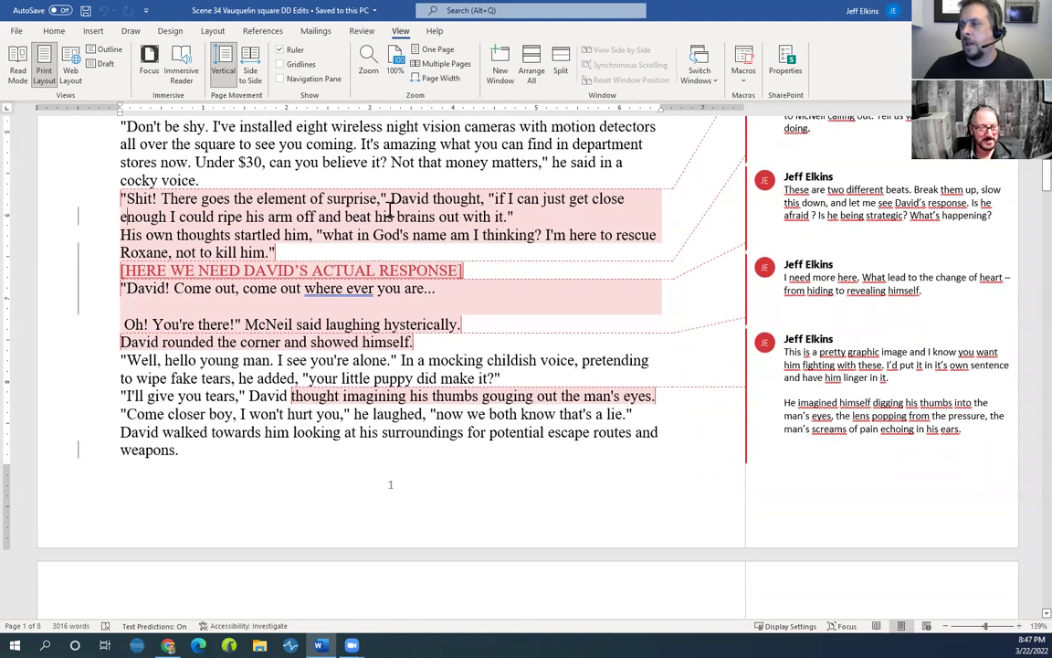
Point out McNeil's "Don't be shy" speech about the night vision cameras by selecting the whole paragraph
scroll(192, 208, up, 1)
scroll(191, 206, up, 1)
drag(198, 223, 102, 176)
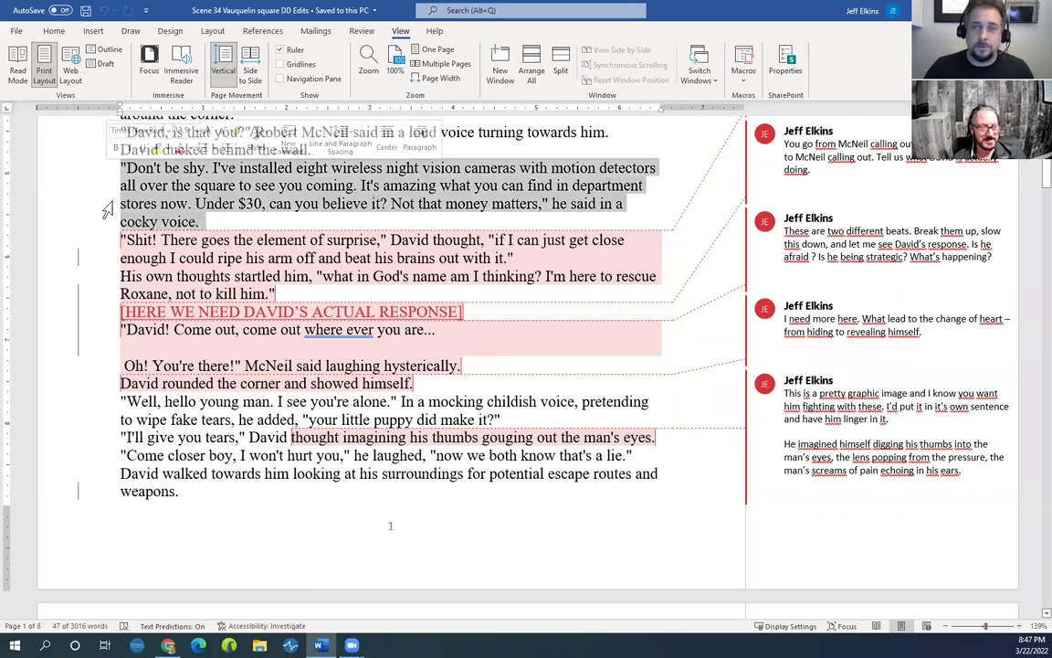
scroll(117, 242, down, 1)
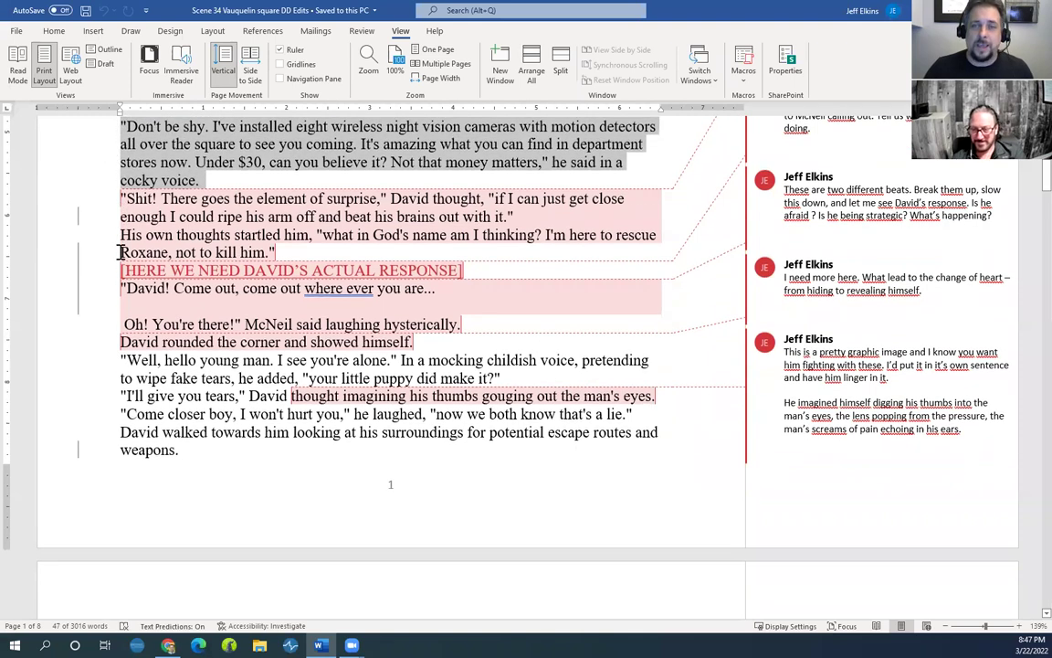
Point out David's "There goes the element of surprise" thought and the "[HERE WE NEED DAVID'S ACTUAL RESPONSE]" placeholder below it
mouse_move(129, 258)
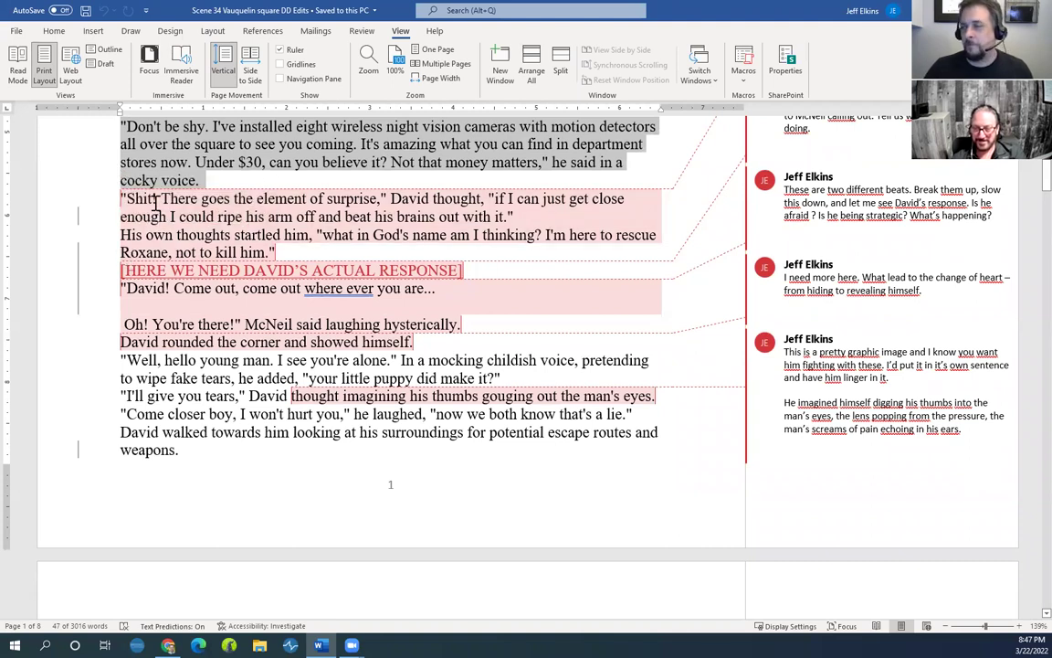
drag(121, 198, 239, 217)
click(239, 217)
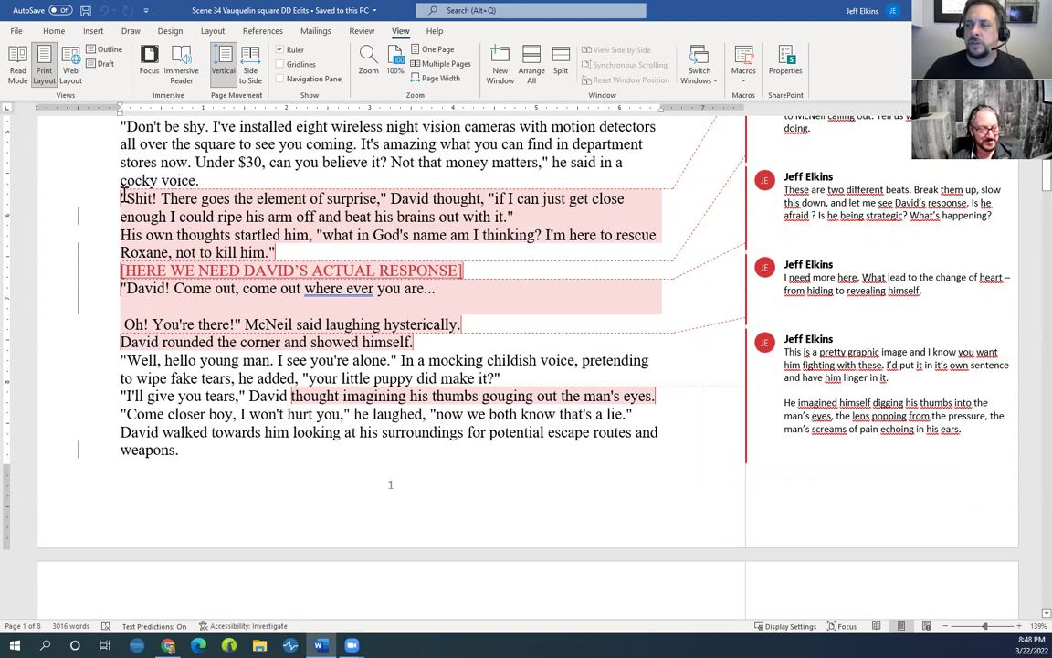
mouse_move(226, 257)
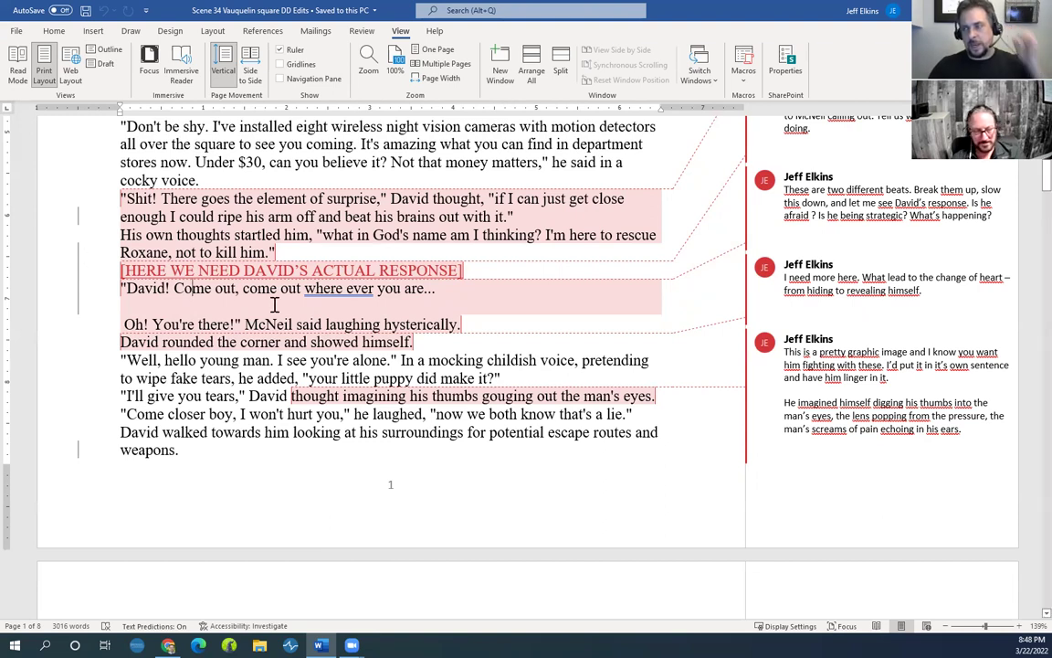
click(242, 270)
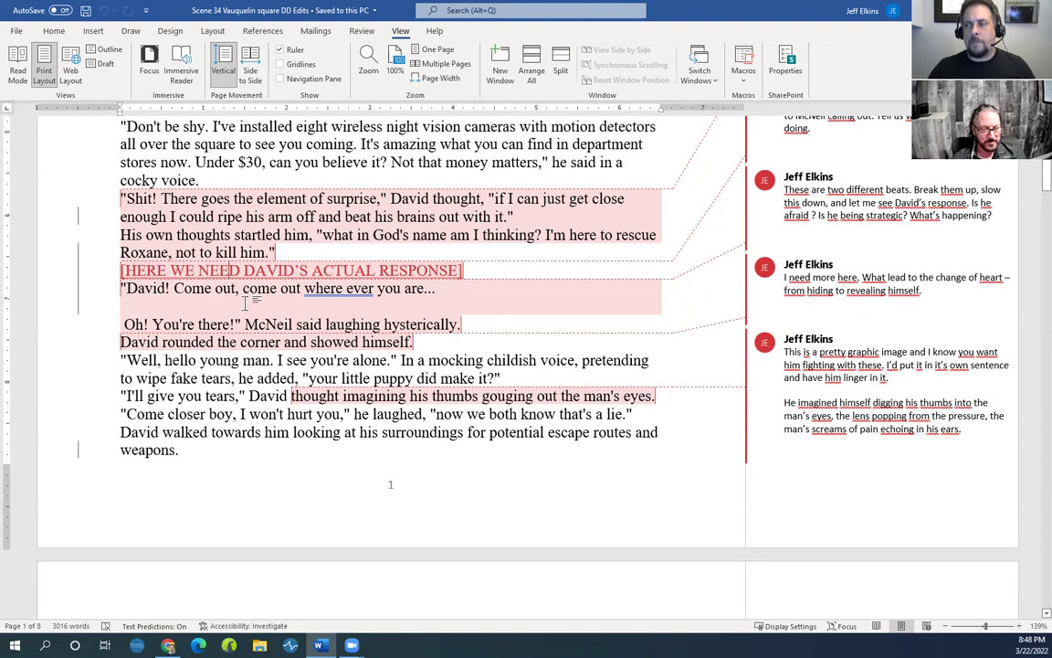
Point out McNeil's two lines, "David! Come out, come out where ever you are..." and "Oh! You're there!", by selecting each
click(114, 287)
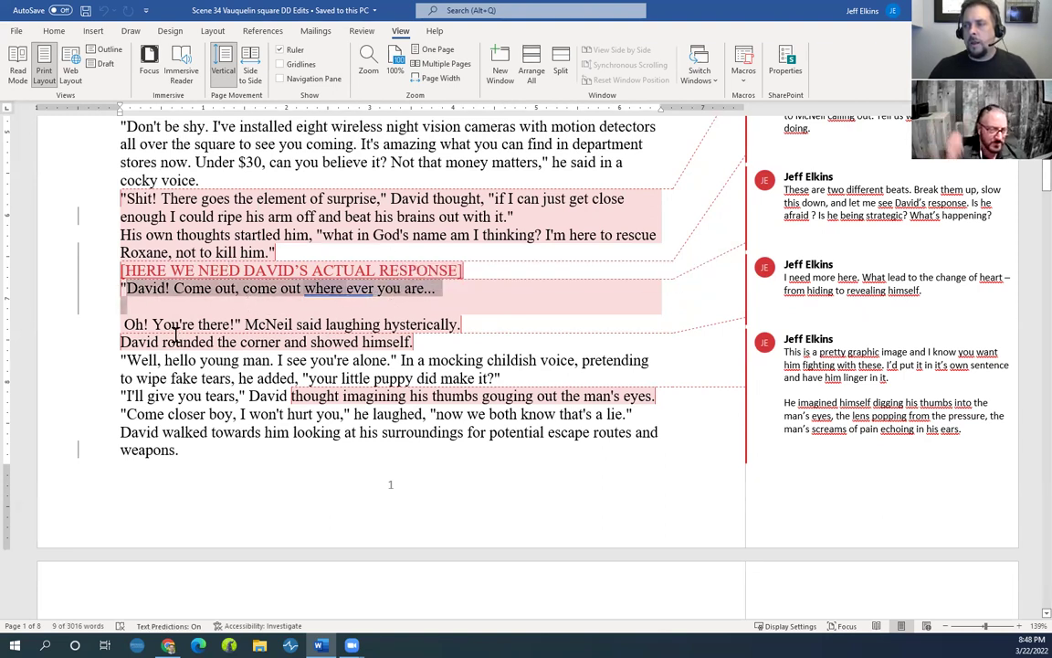
drag(128, 324, 457, 327)
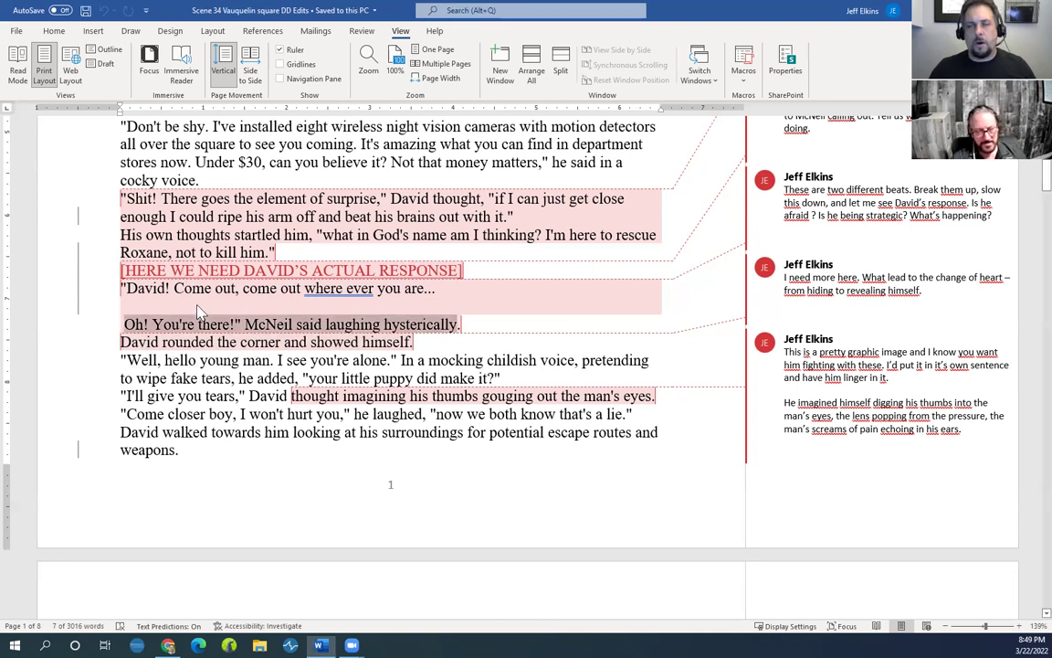
scroll(200, 309, down, 1)
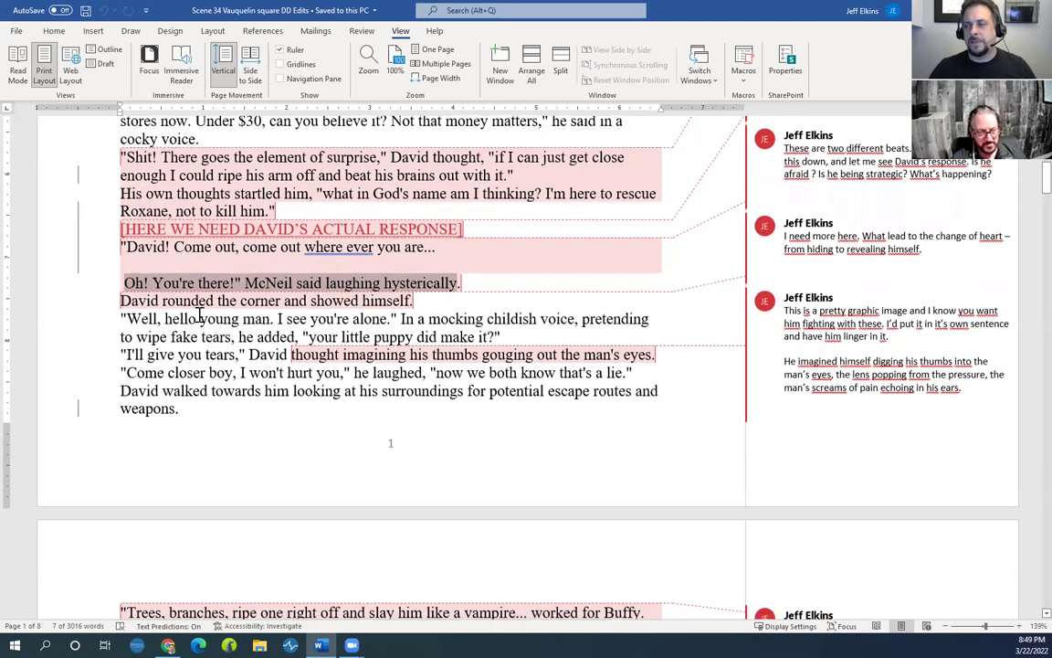
Point out the blank line between McNeil's two lines and the sentence "David rounded the corner and showed himself."
click(164, 262)
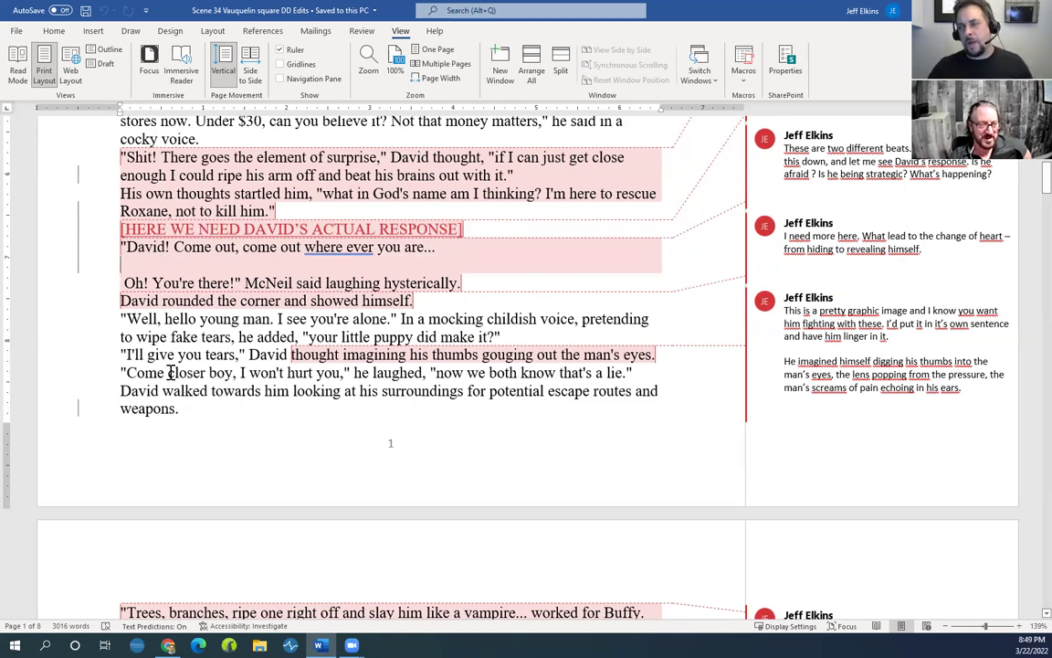
scroll(152, 365, down, 1)
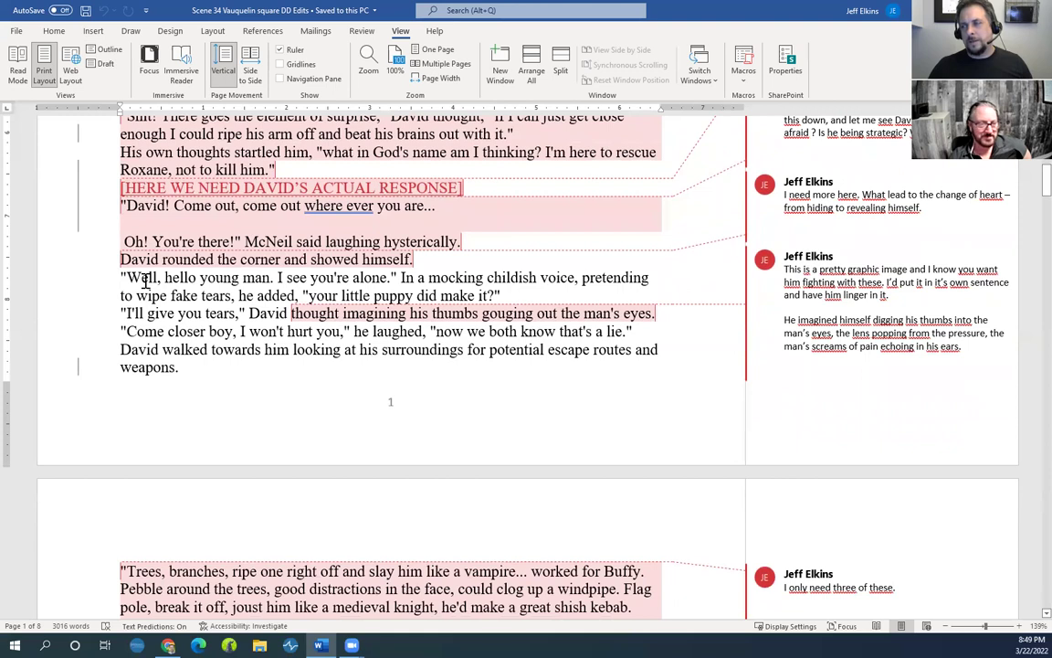
drag(125, 242, 210, 260)
click(133, 264)
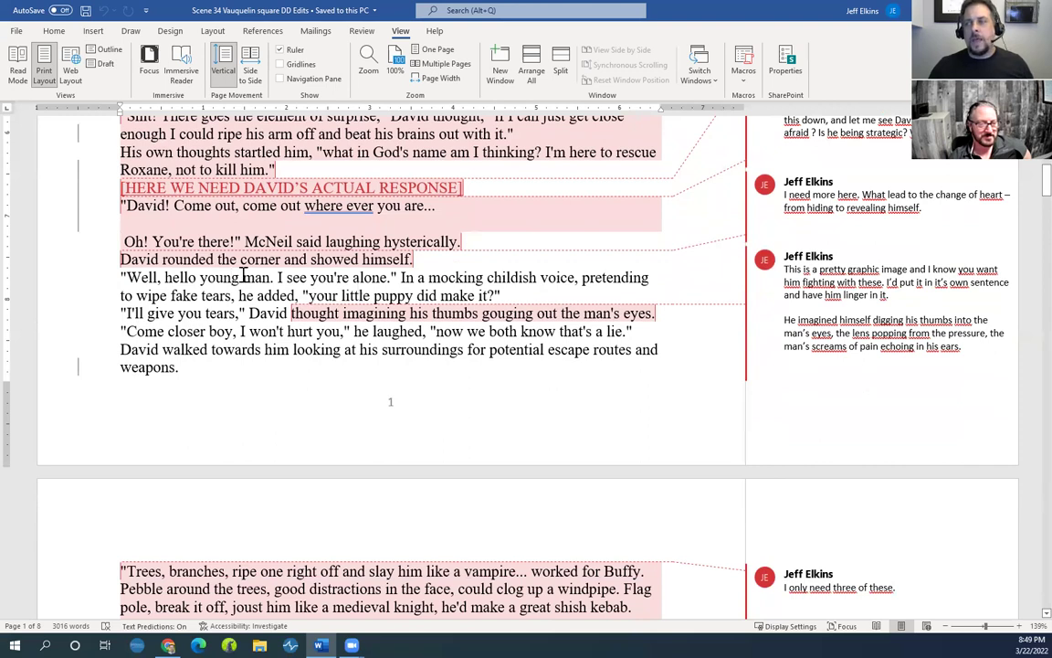
Select the passage from David's "There goes the element of surprise" thought through McNeil's "David! Come out, come out where ever you are..."
scroll(159, 262, up, 1)
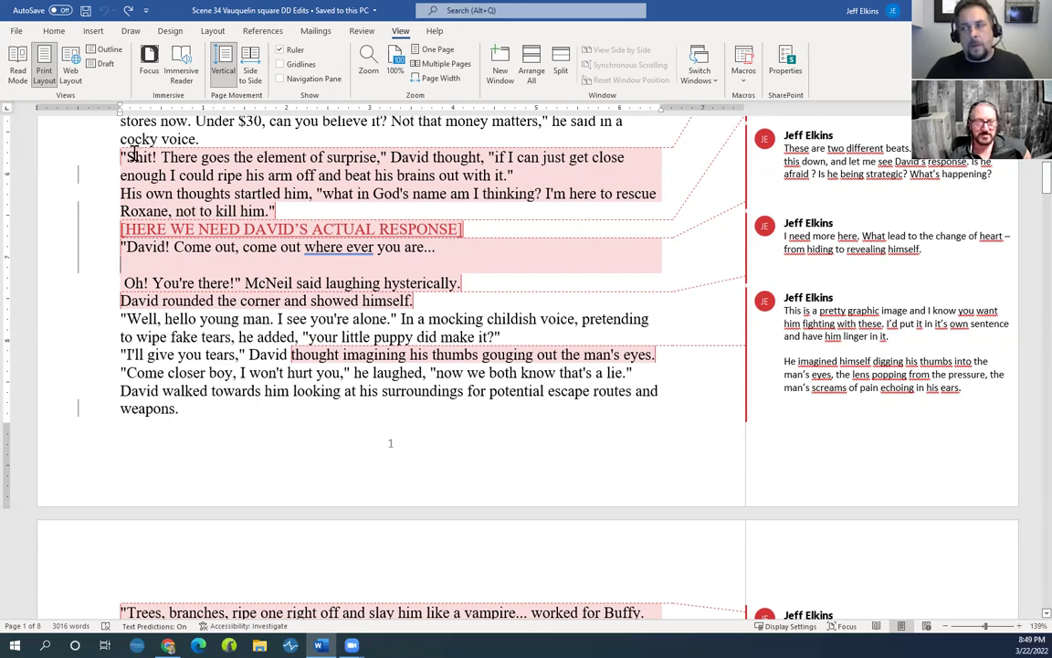
triple_click(163, 242)
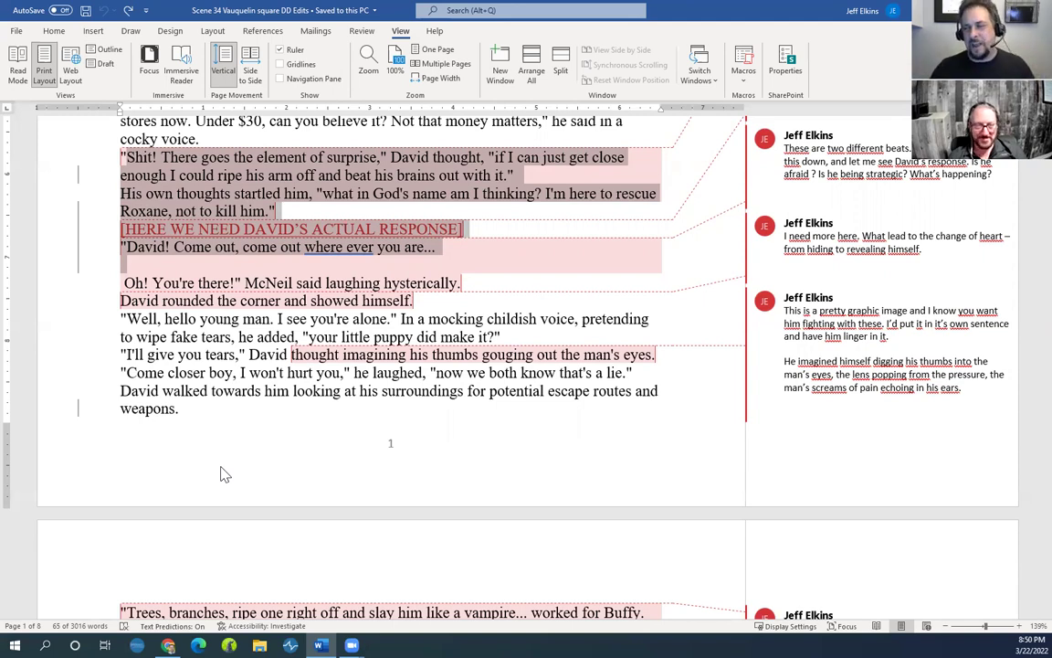
scroll(221, 403, up, 1)
scroll(219, 399, down, 2)
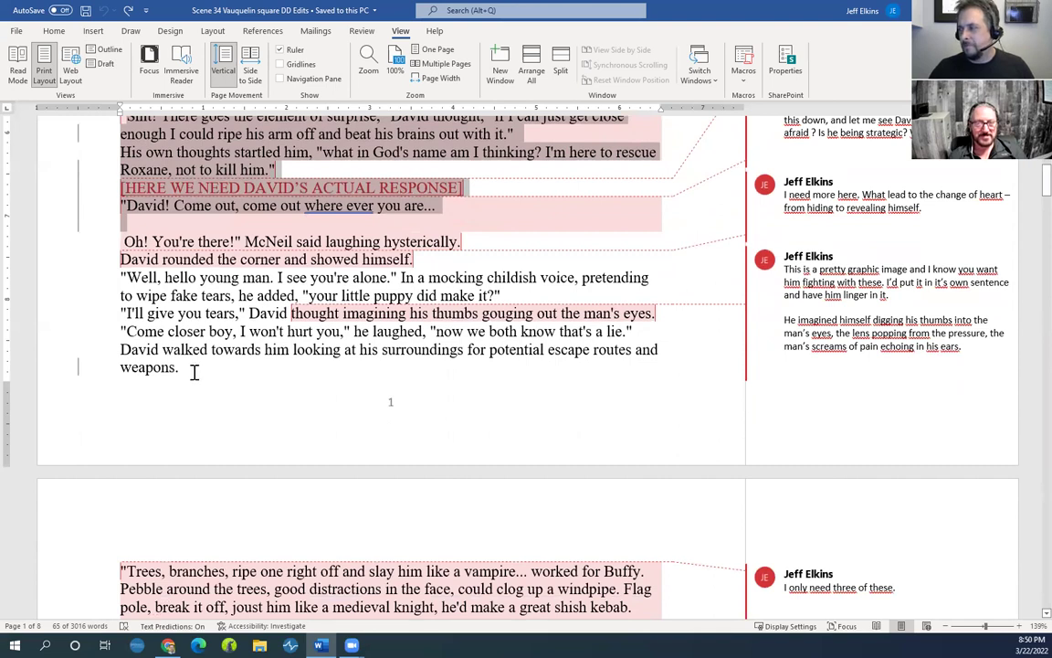
Point out McNeil's "Well, hello young man" taunt and the opening of David's reply, "I'll give you", selecting the reply's opening words
scroll(200, 374, down, 1)
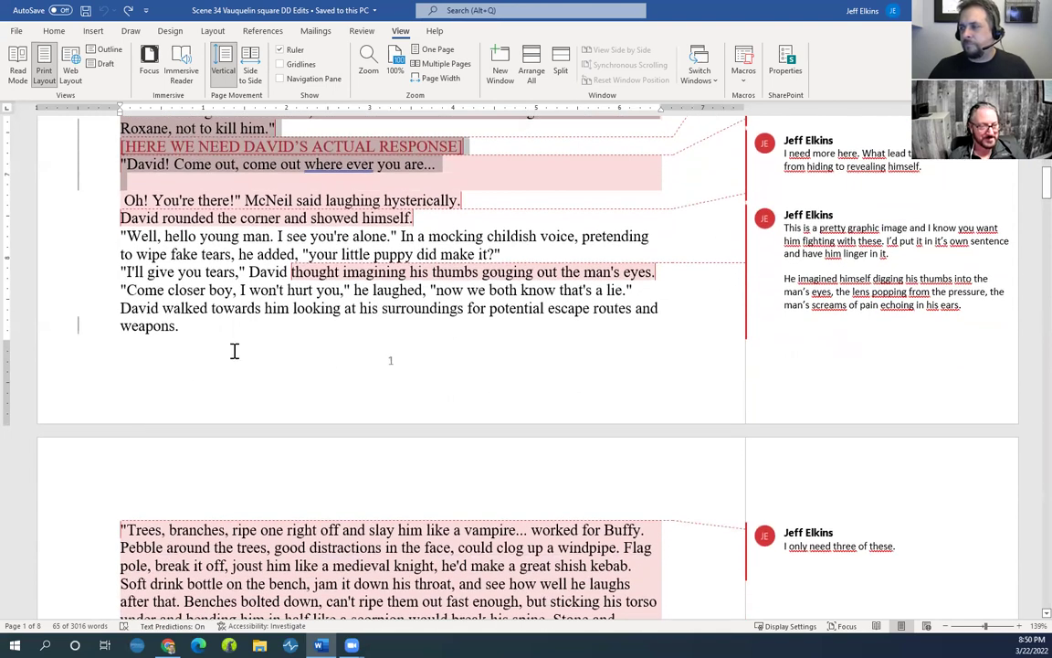
click(209, 289)
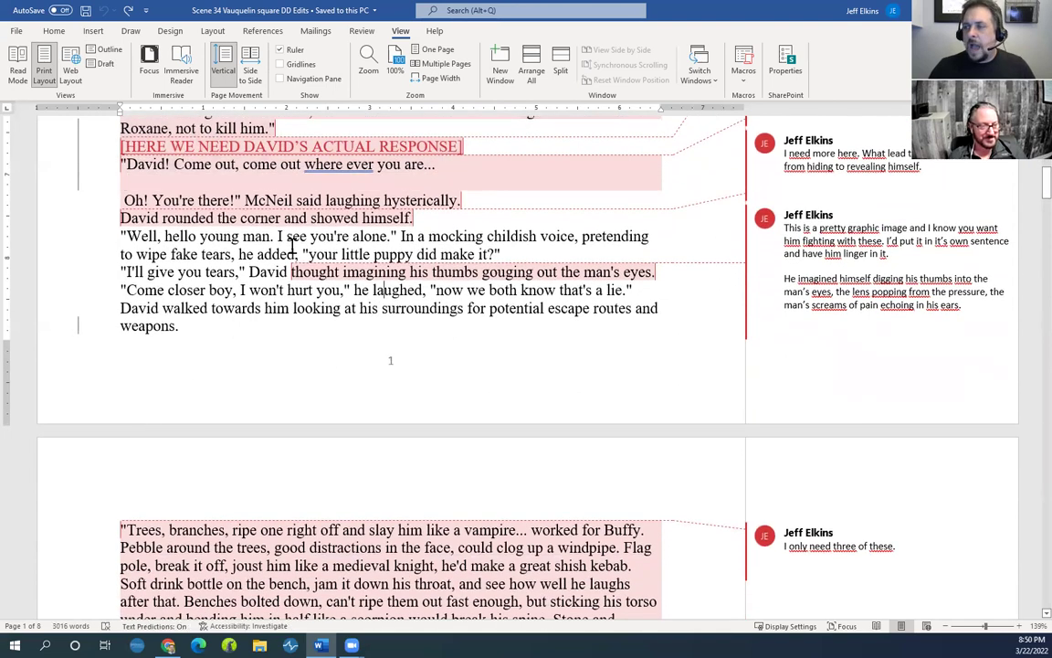
click(133, 239)
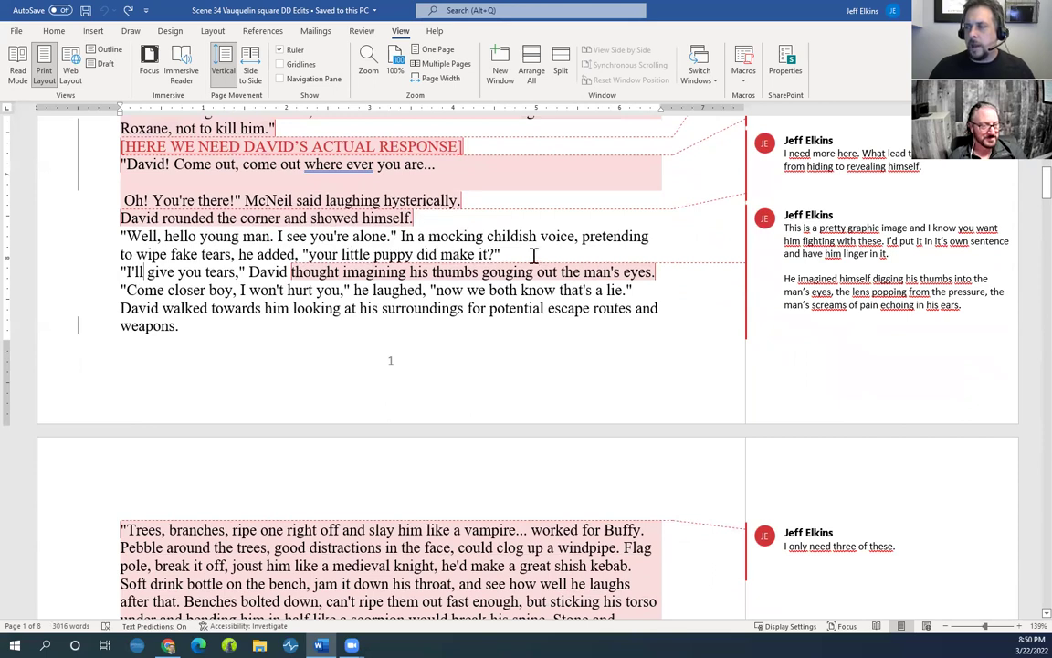
click(144, 271)
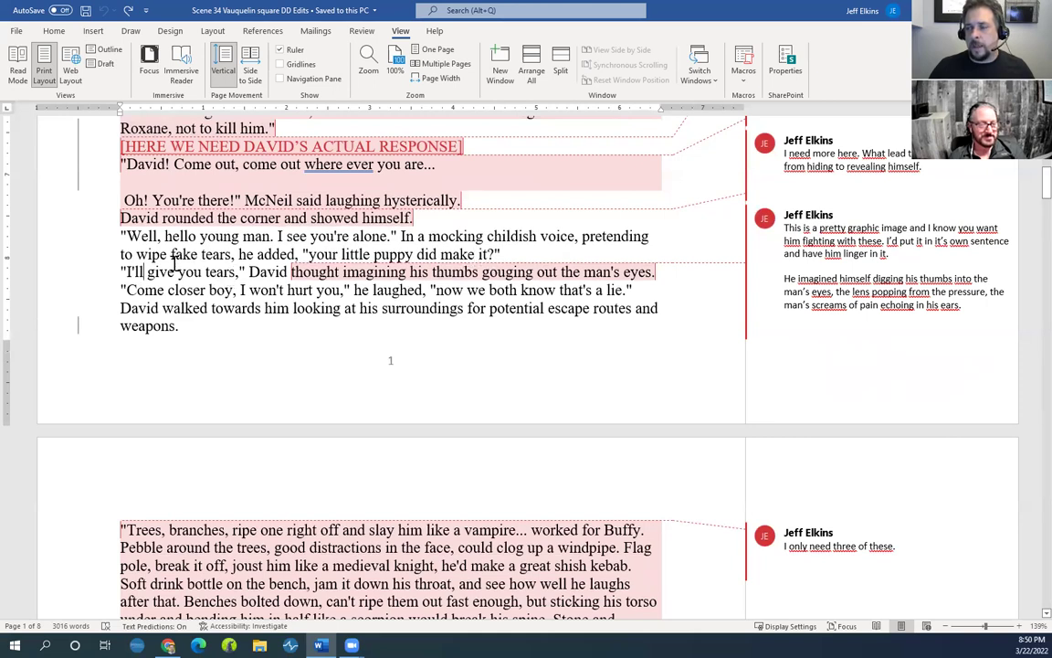
drag(121, 271, 206, 279)
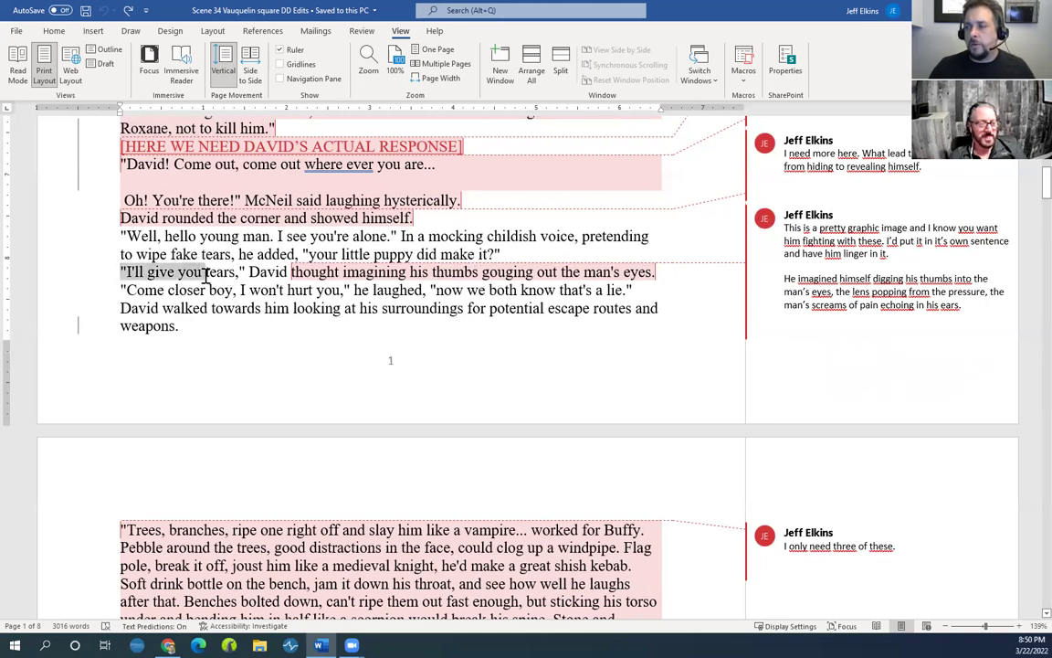
click(187, 289)
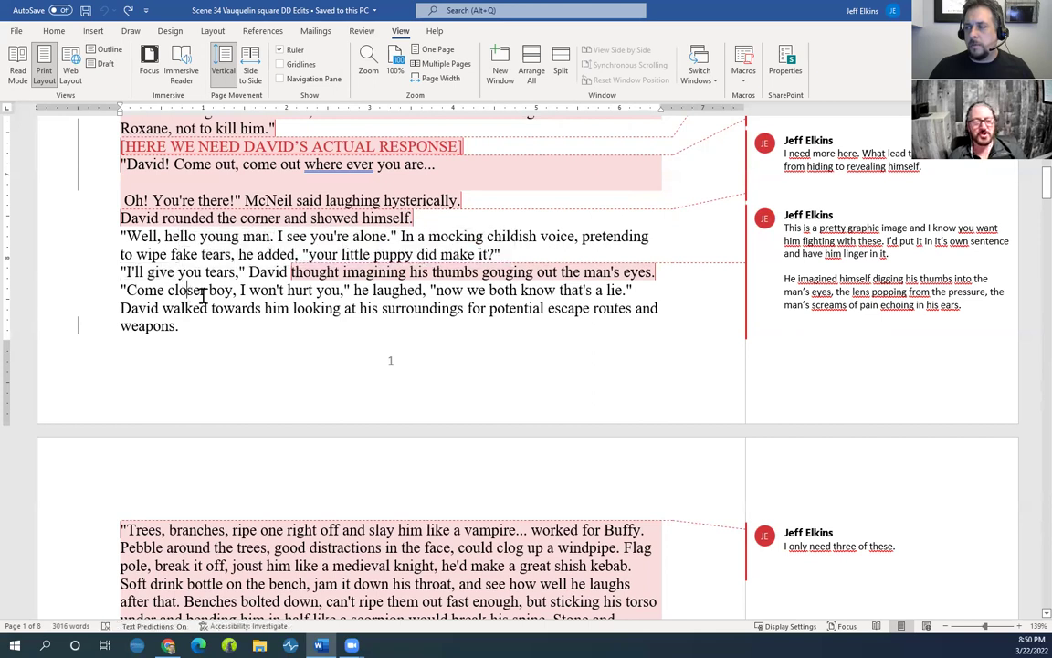
Select David's full reply "I'll give you tears," together with its dialogue tag to point out how the line reads
mouse_move(392, 265)
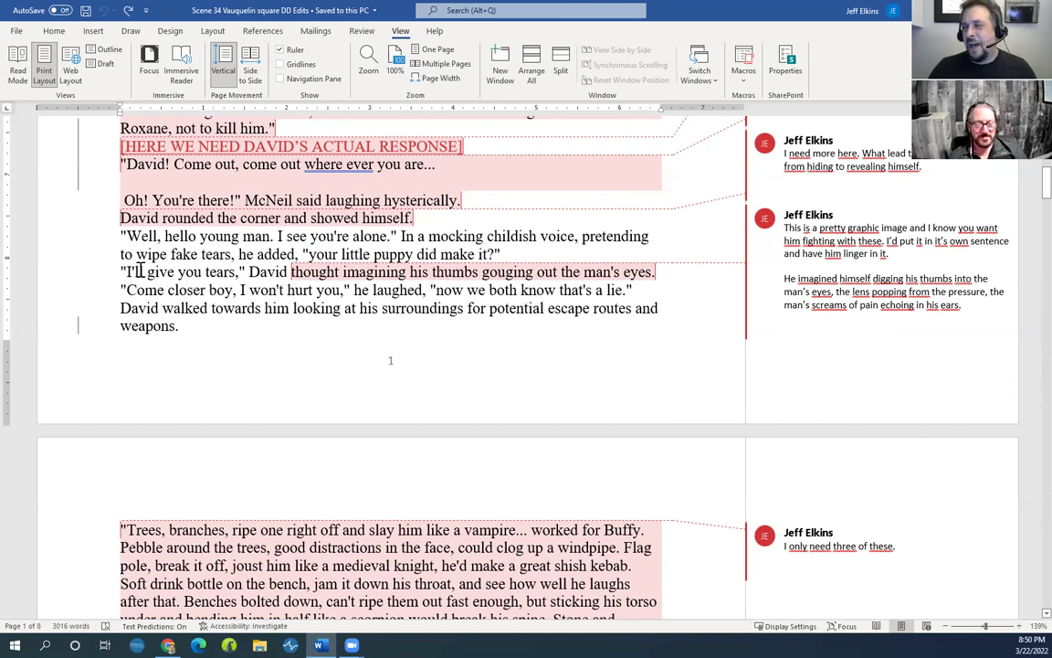
drag(121, 279, 262, 283)
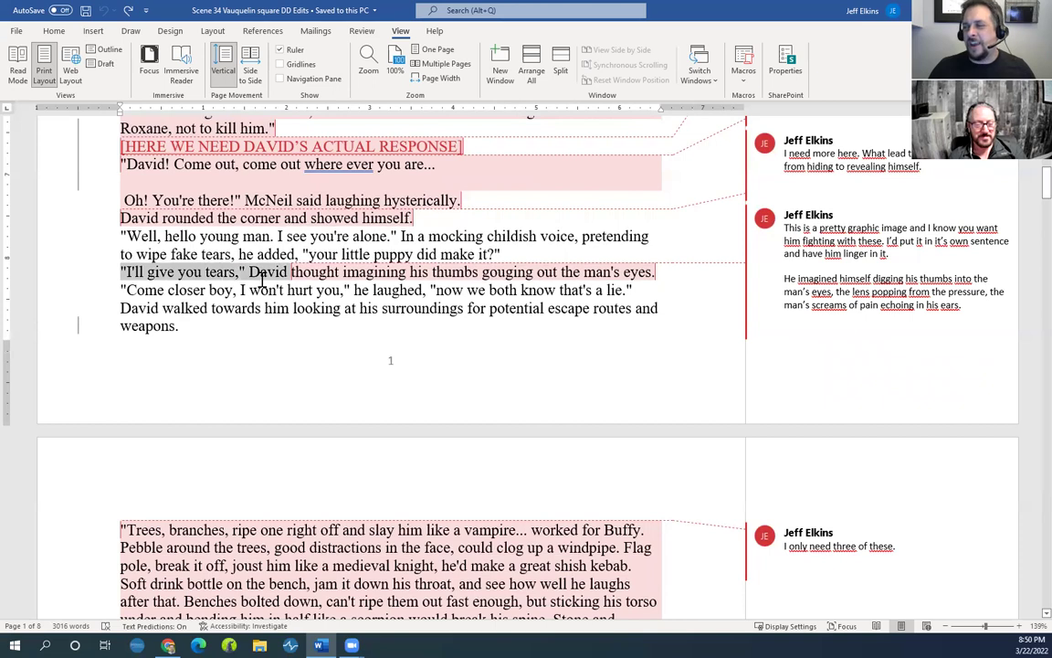
click(289, 288)
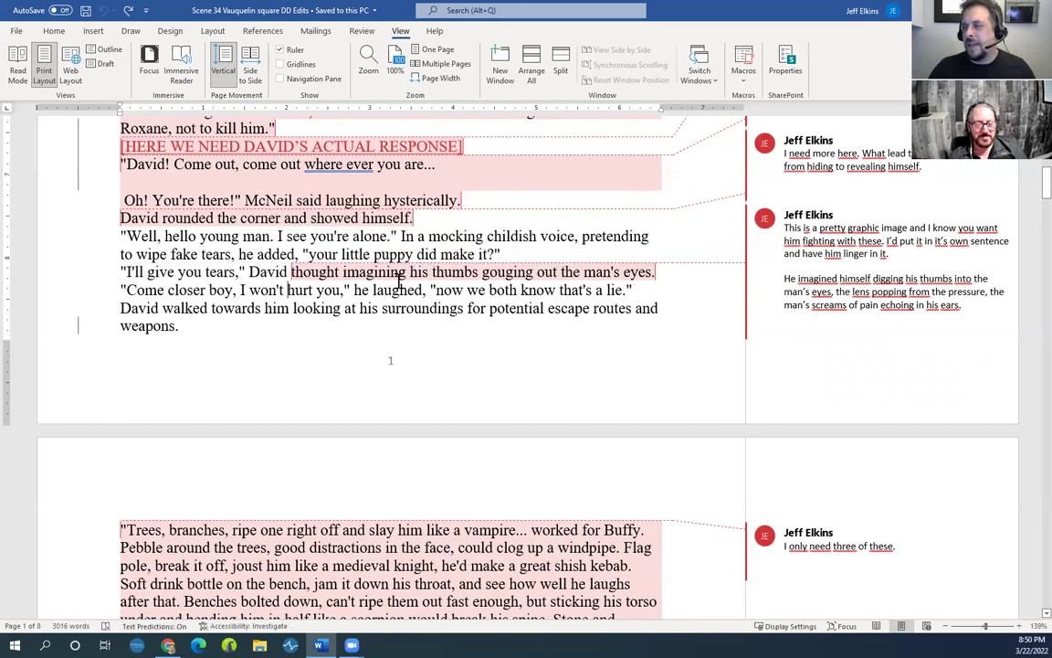
Point out the text from "thought imagining his thumbs" through "now we both know that's a lie" and show the comment on the eye-gouging image
drag(424, 290, 501, 274)
drag(121, 291, 234, 290)
click(239, 316)
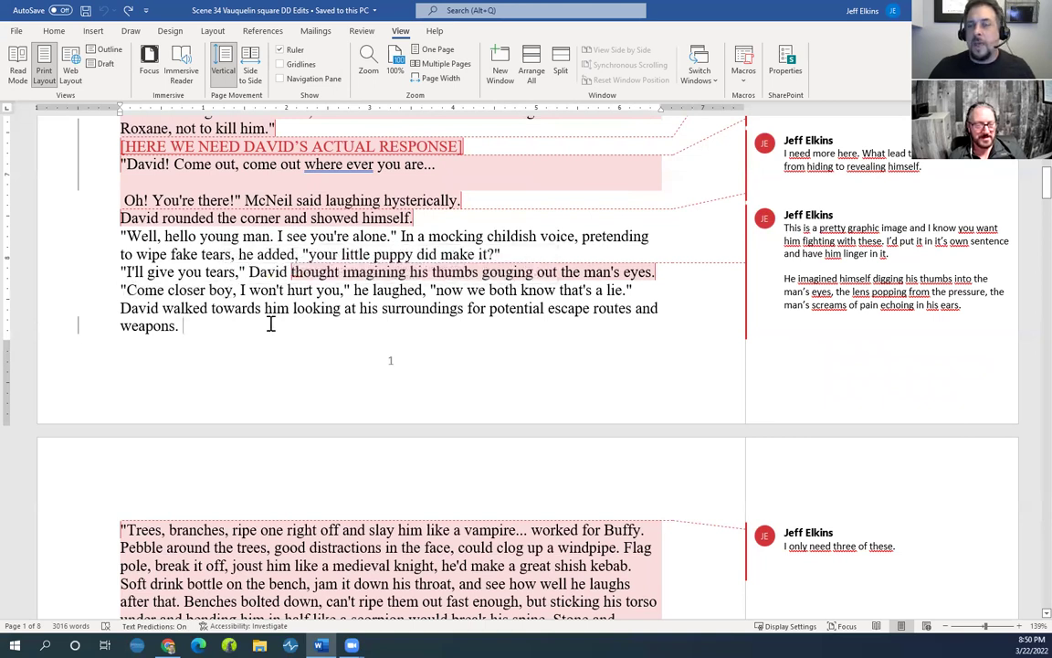
drag(312, 273, 642, 284)
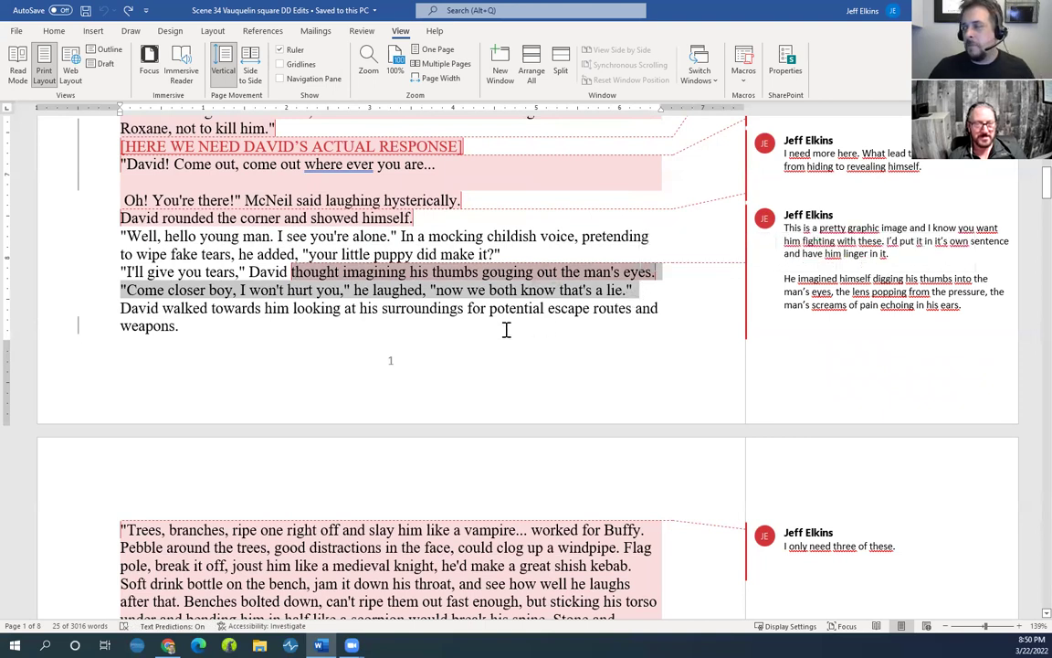
click(346, 274)
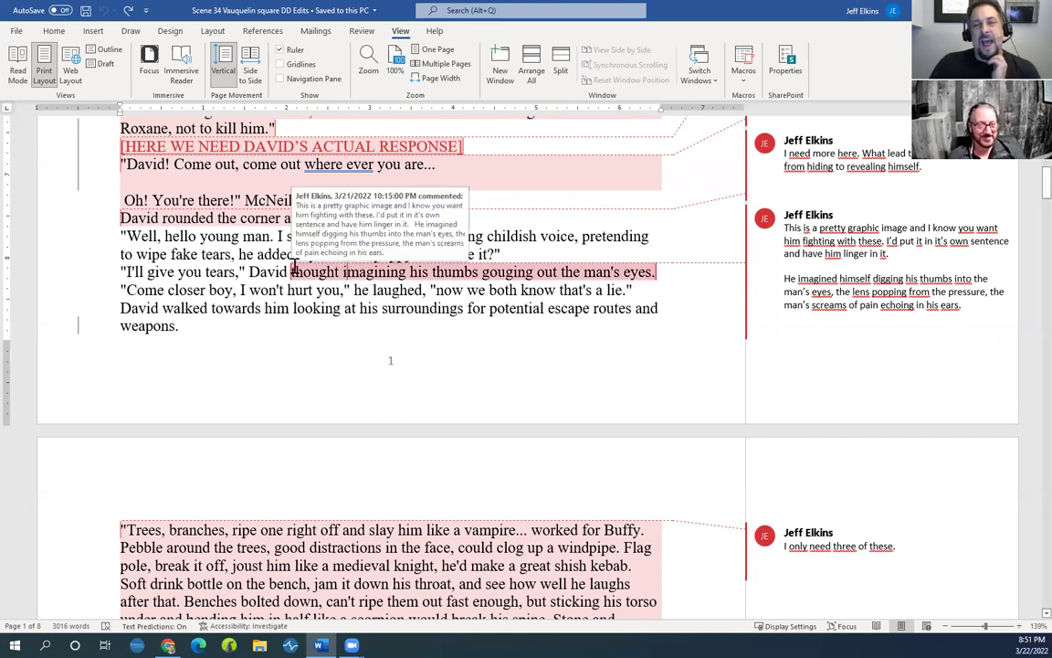
Look ahead at the improvised-weapons paragraph opening page 2 and its comment, returning to the end of page 1
scroll(297, 338, down, 1)
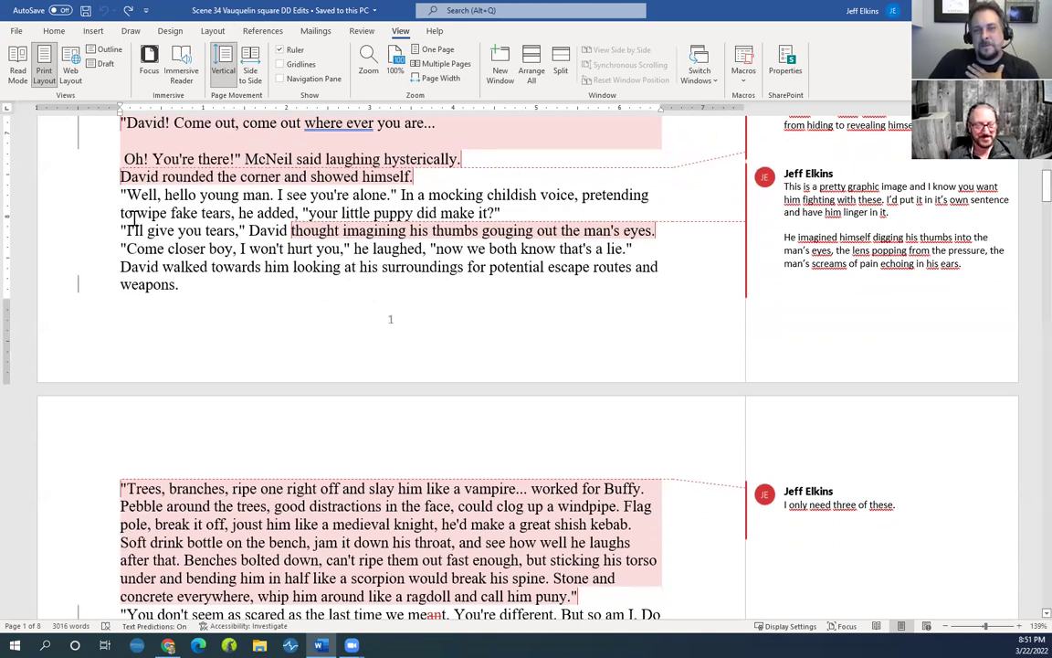
scroll(183, 238, down, 5)
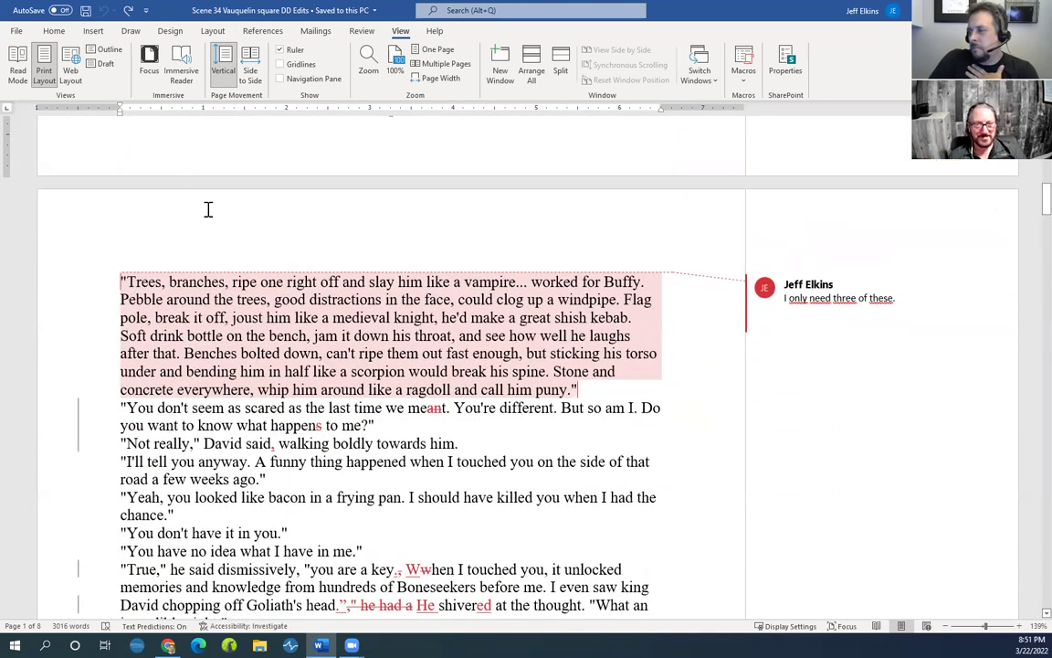
scroll(247, 316, down, 2)
click(286, 325)
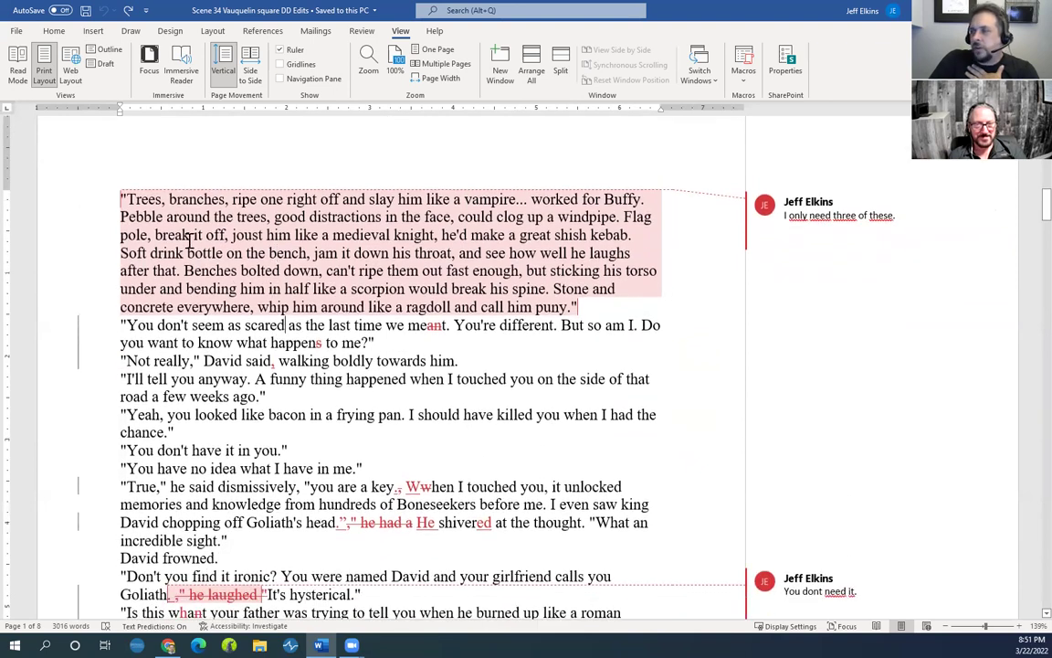
scroll(164, 228, up, 10)
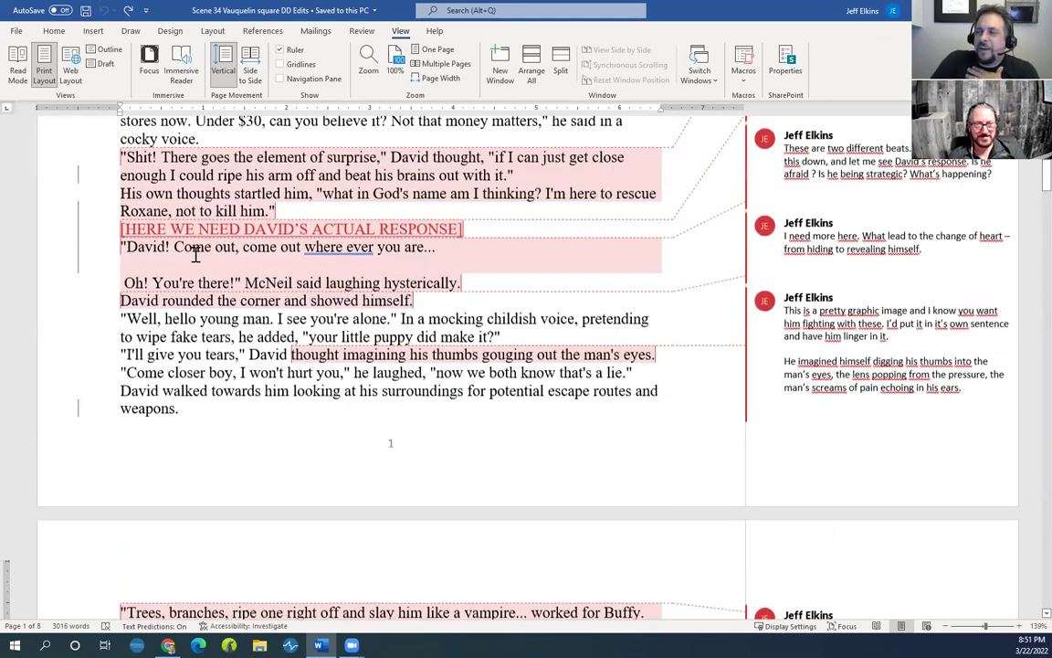
Point out David's eye-gouging thought with McNeil's "Come closer boy" reply, and select the "David walked towards him" sentence through "weapons"
scroll(194, 253, down, 1)
drag(315, 314, 592, 332)
scroll(403, 329, down, 5)
click(263, 399)
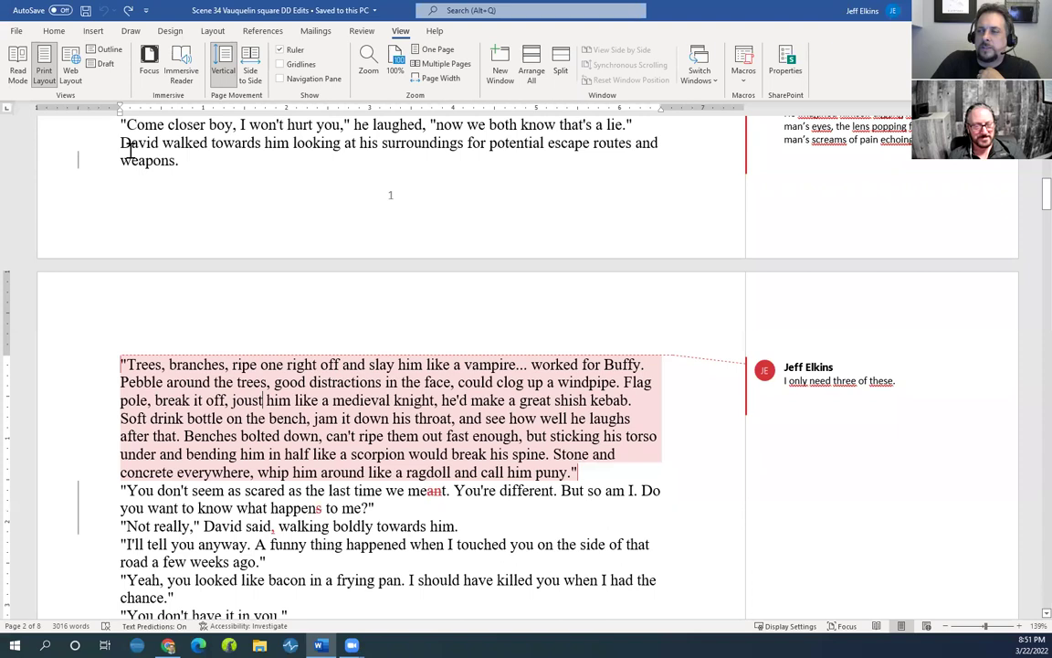
drag(122, 142, 155, 164)
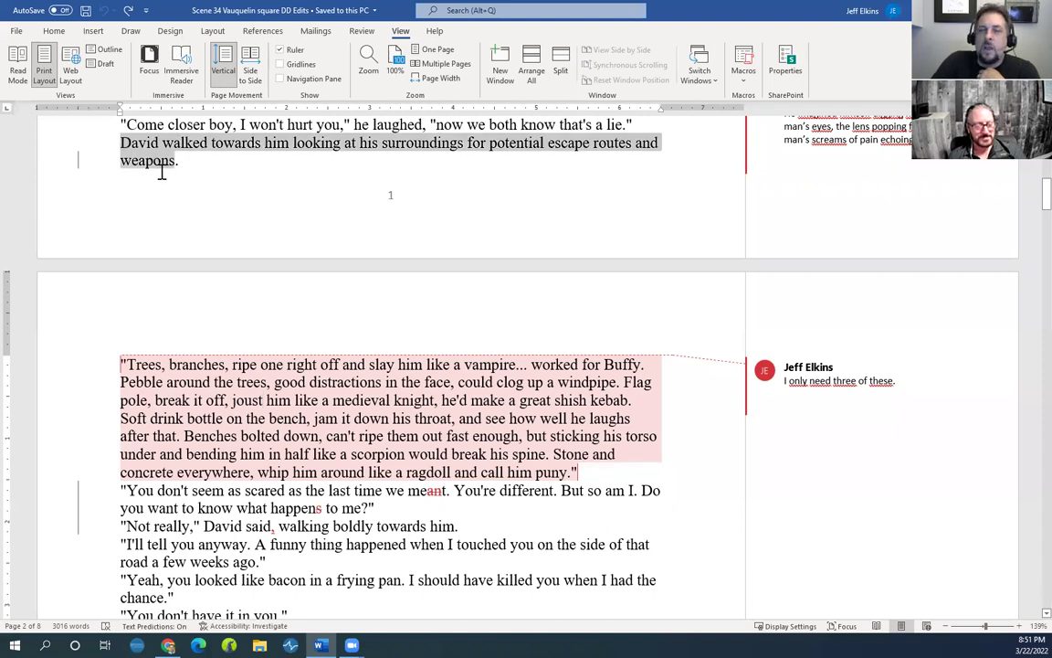
click(120, 143)
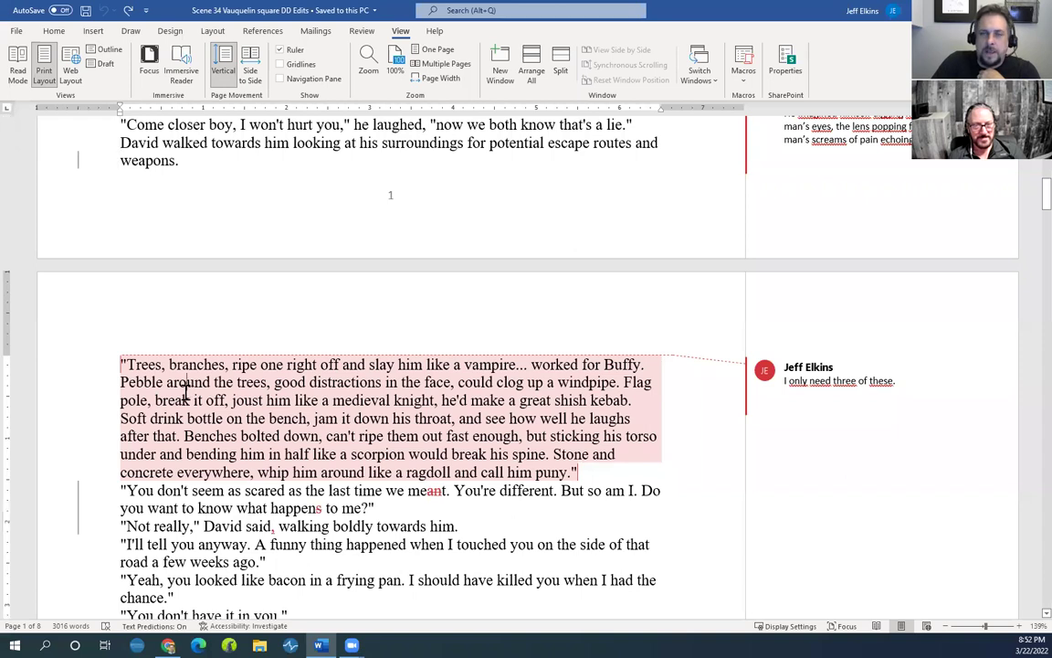
Select the paragraph from "Trees, branches" through "call him puny" to discuss the comment about needing only three of these
scroll(167, 352, down, 3)
drag(146, 241, 551, 270)
drag(252, 314, 541, 352)
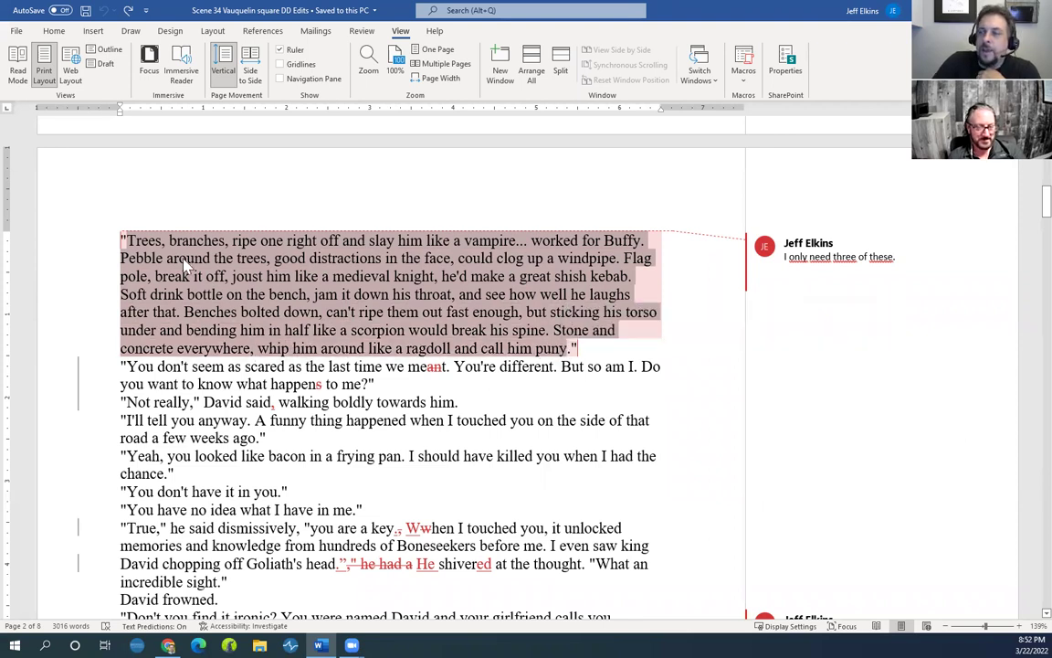
scroll(202, 282, up, 6)
scroll(287, 310, down, 4)
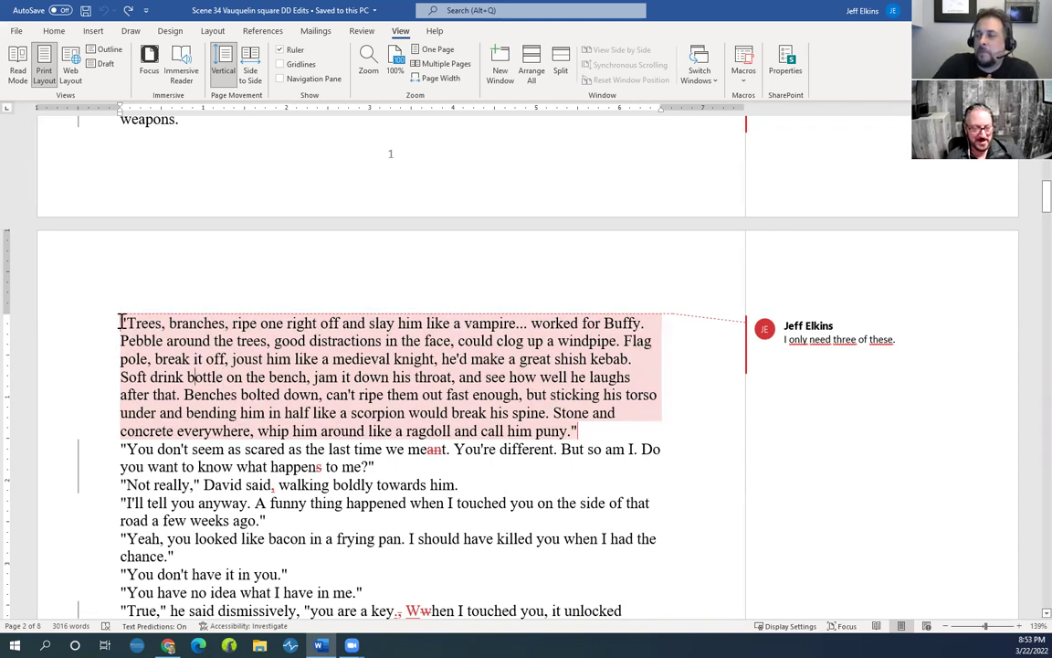
drag(126, 321, 575, 431)
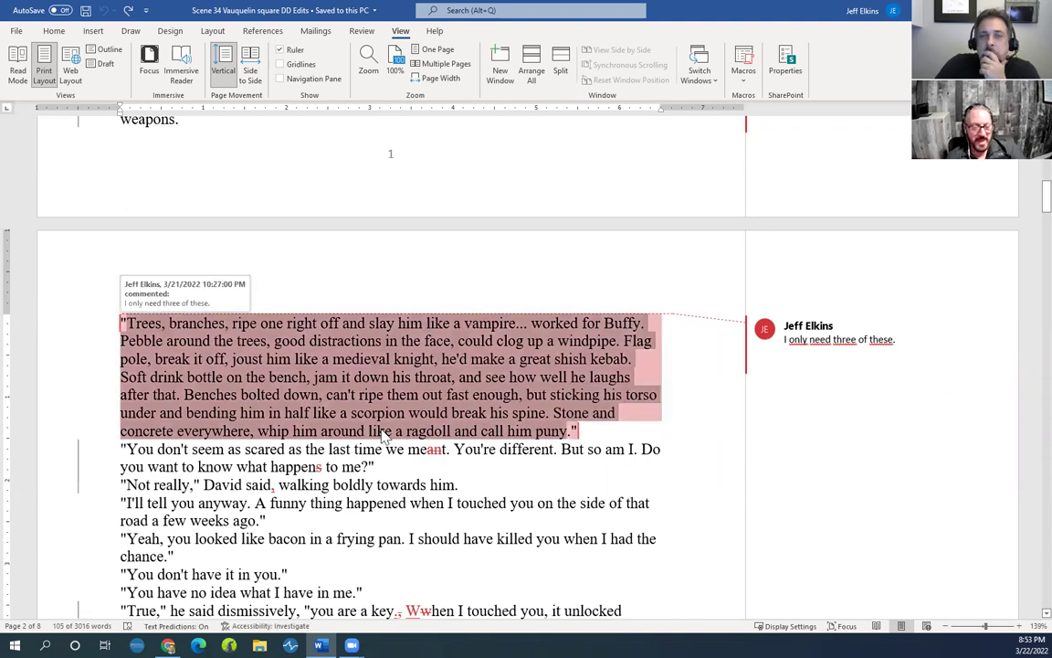
click(203, 410)
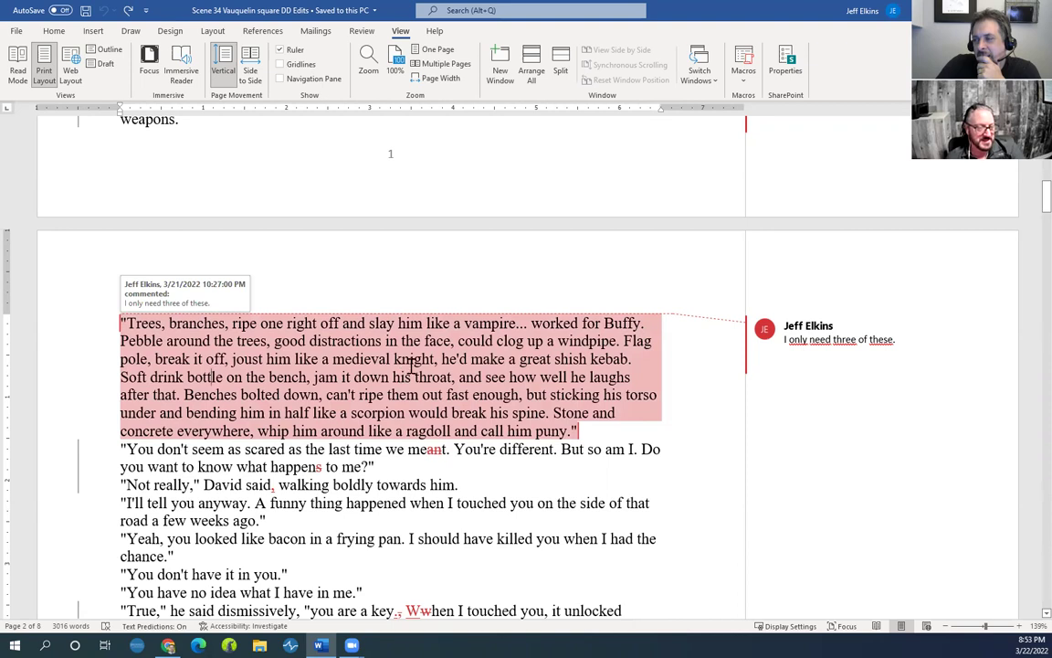
click(291, 341)
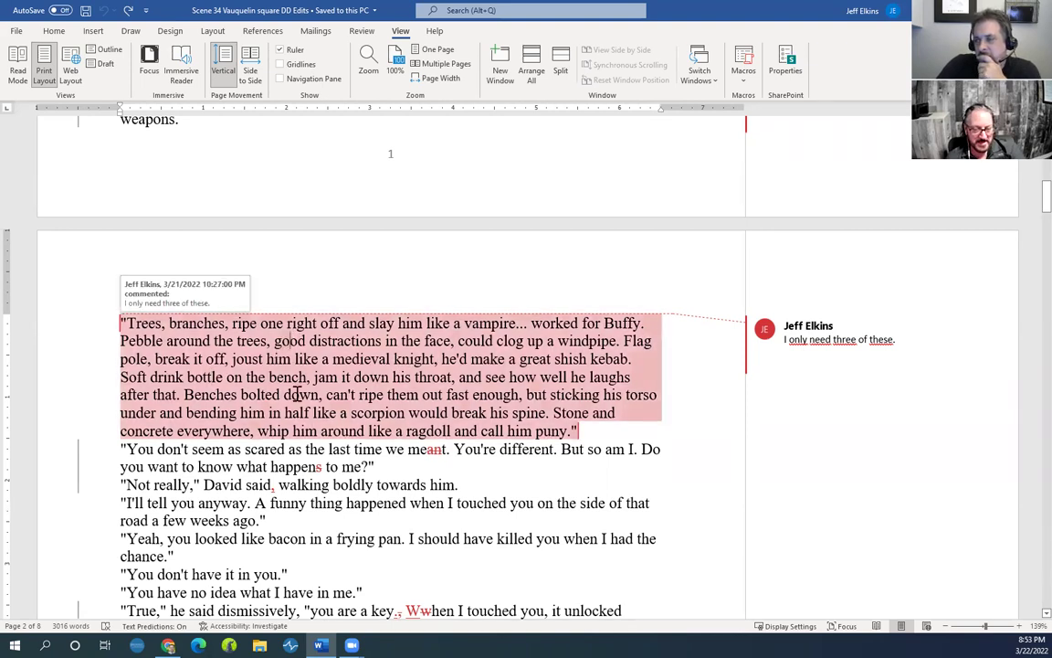
Point out McNeil's "Don't you find it ironic?" speech through the start of David's reply by selecting it
scroll(297, 394, down, 1)
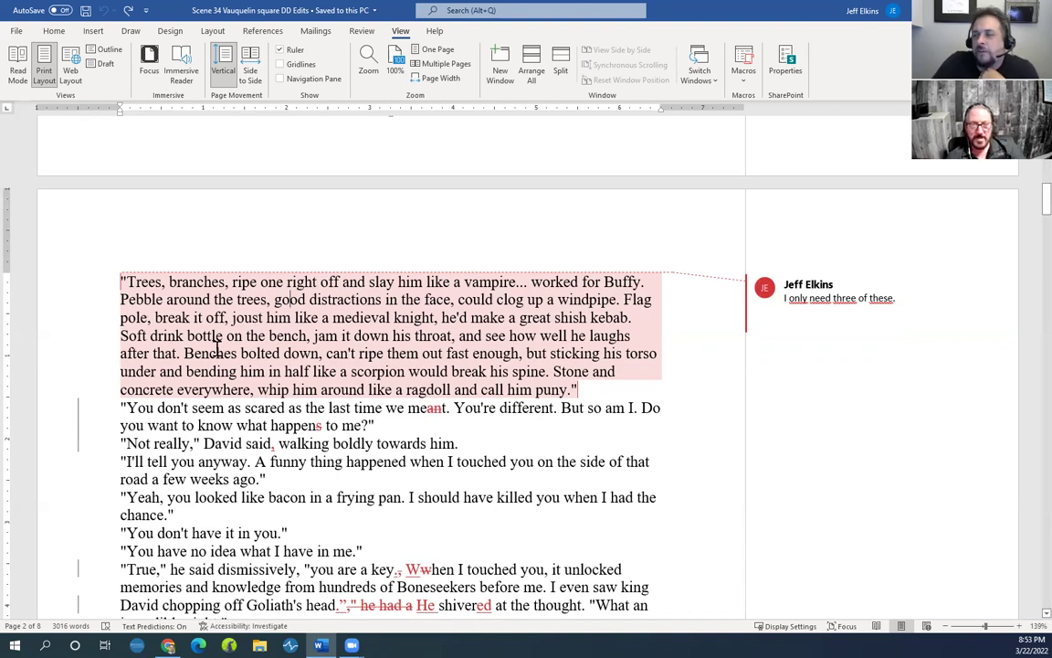
scroll(212, 311, down, 1)
scroll(230, 343, down, 1)
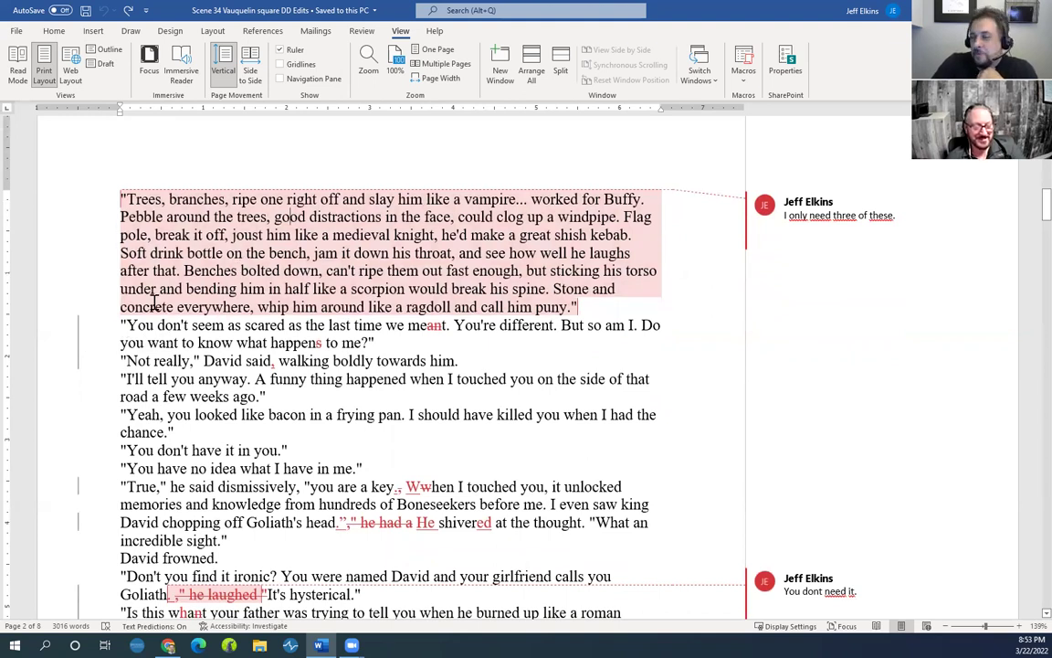
scroll(153, 320, down, 5)
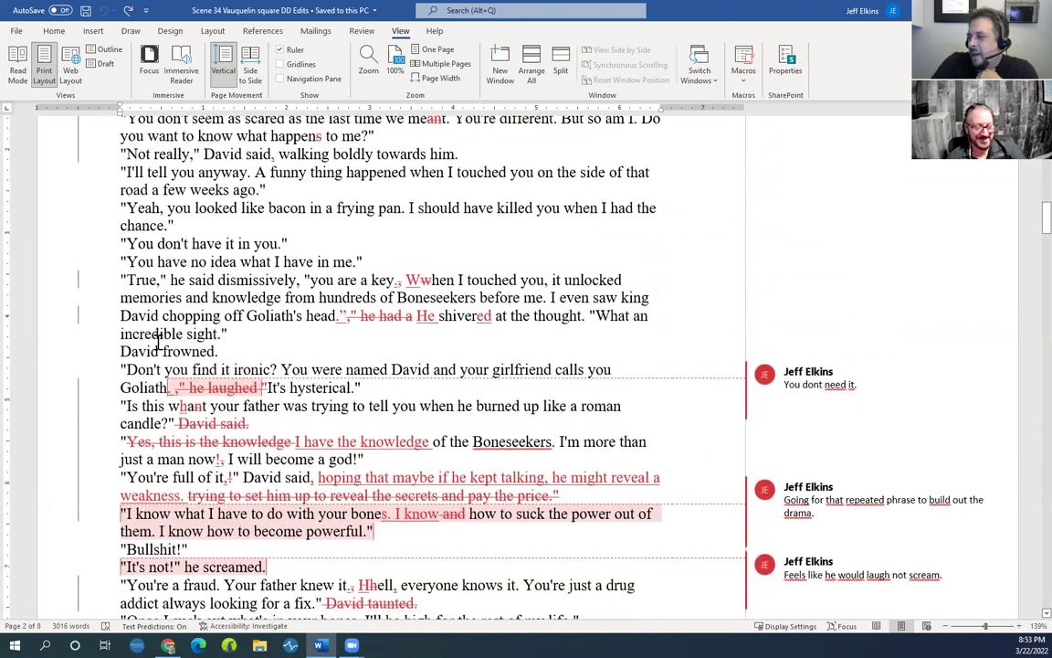
scroll(158, 342, down, 2)
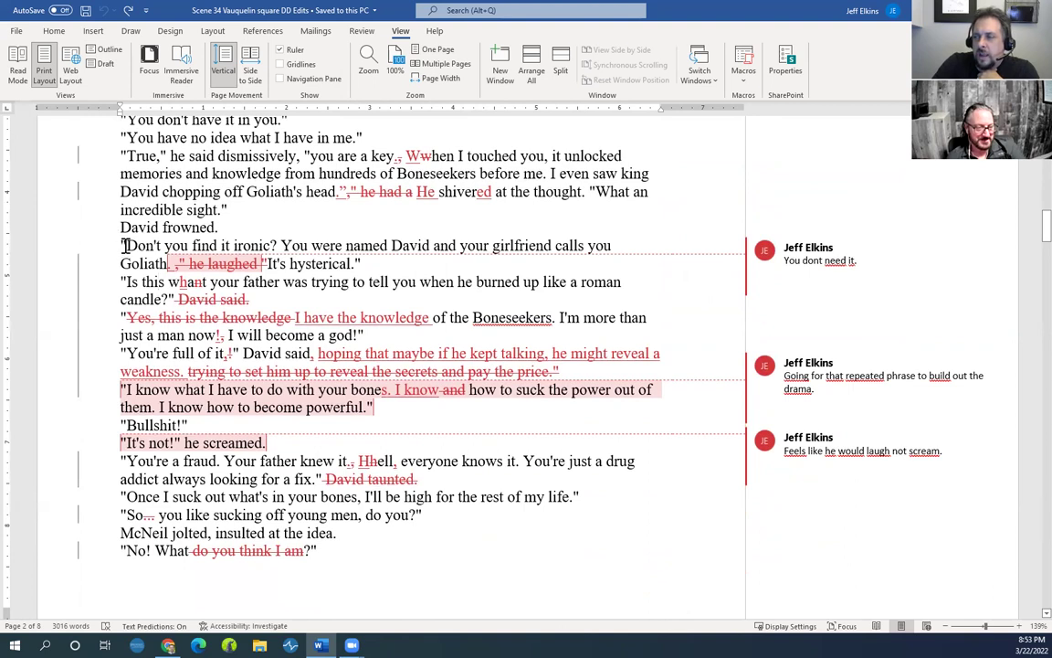
drag(125, 245, 268, 272)
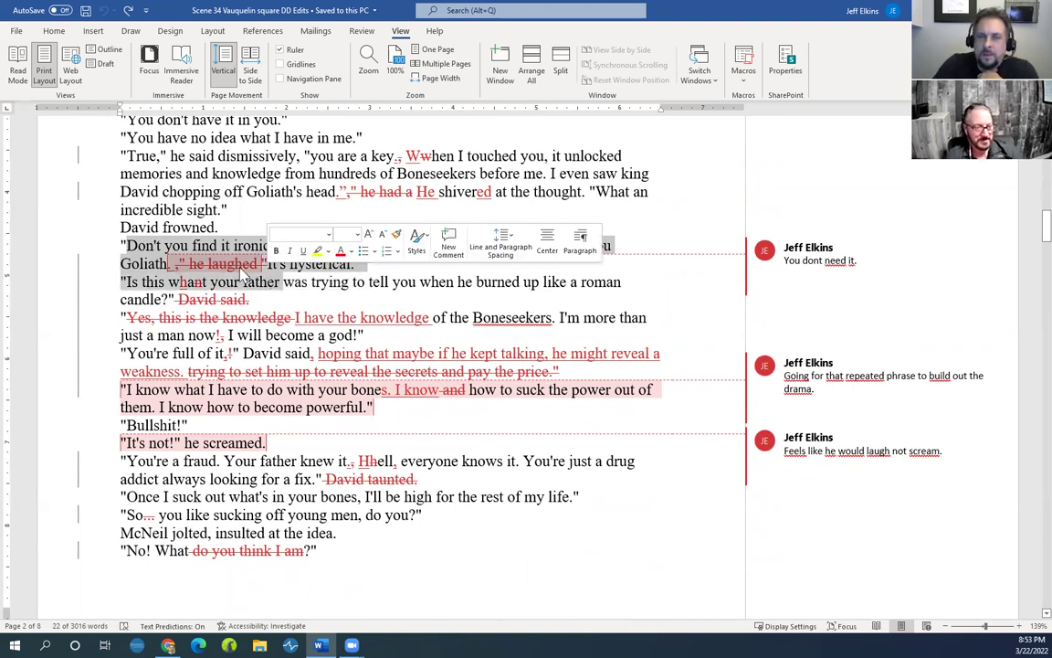
click(152, 236)
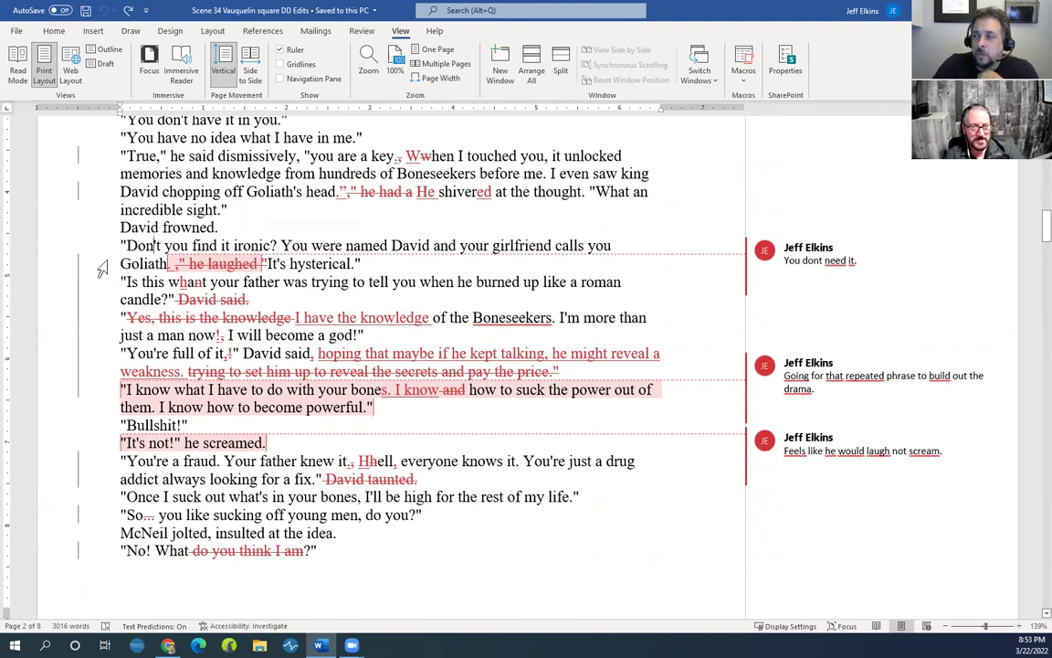
Select the dialogue tag "he said dismissively" and the word "True" in McNeil's speech to show how the line reads
drag(124, 154, 539, 173)
click(202, 174)
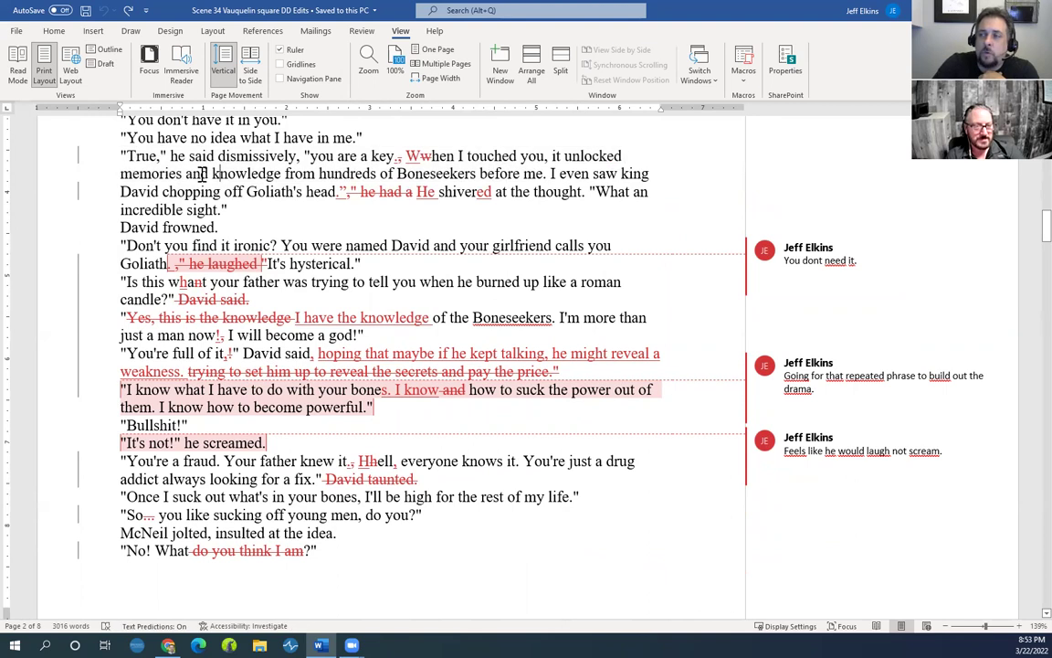
drag(171, 157, 301, 157)
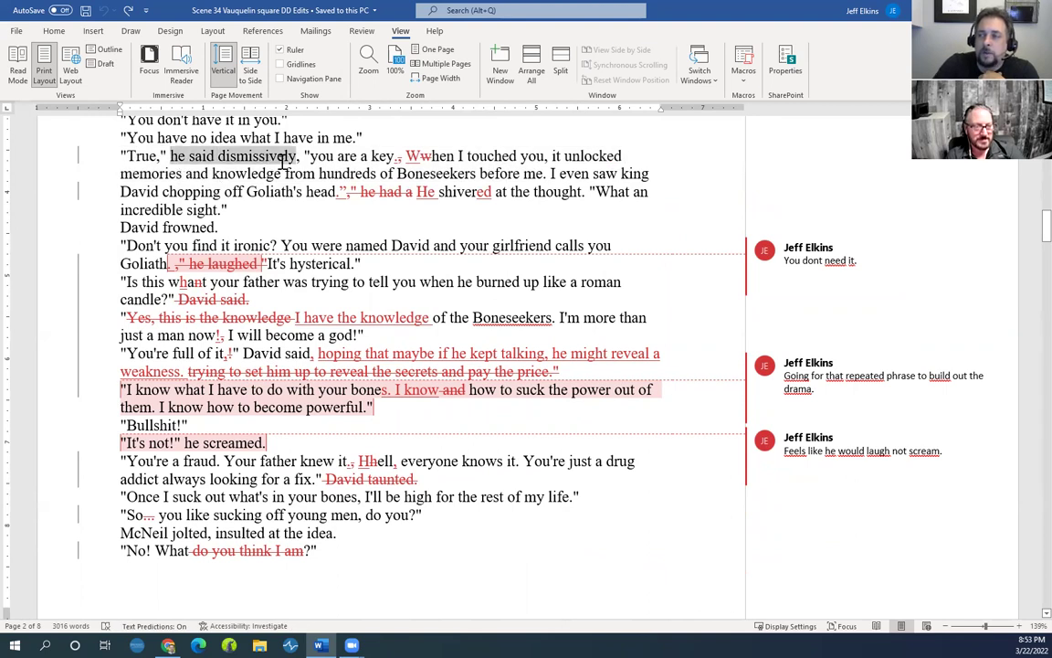
click(130, 159)
double_click(131, 160)
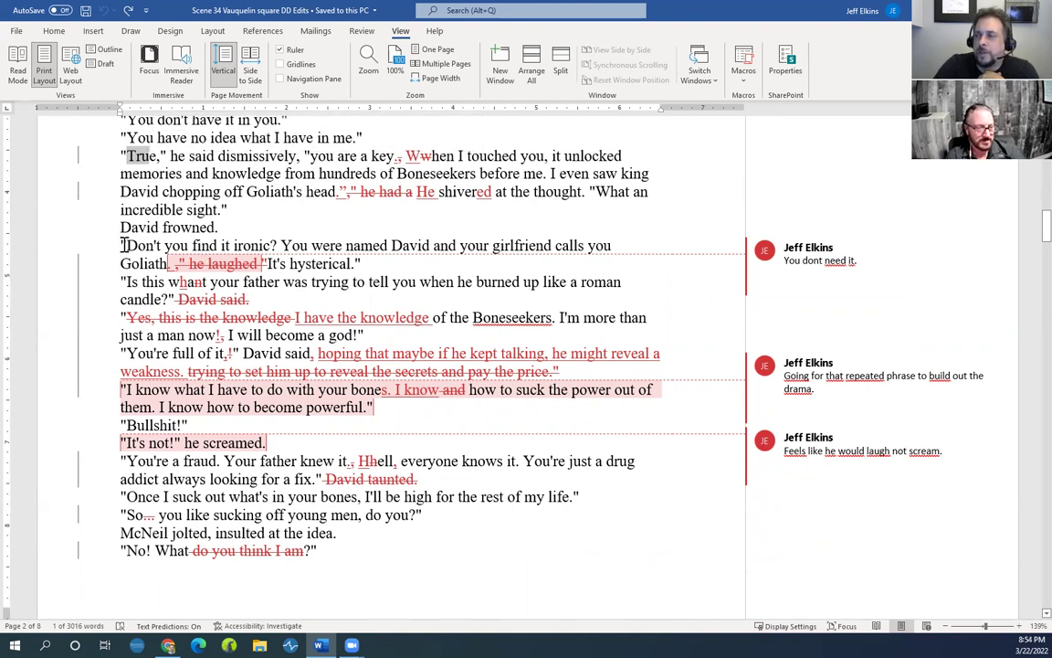
Point out the "Don't you find it ironic?" line again and select its struck-out "he laughed" tag
drag(120, 246, 127, 246)
drag(196, 264, 307, 242)
click(177, 242)
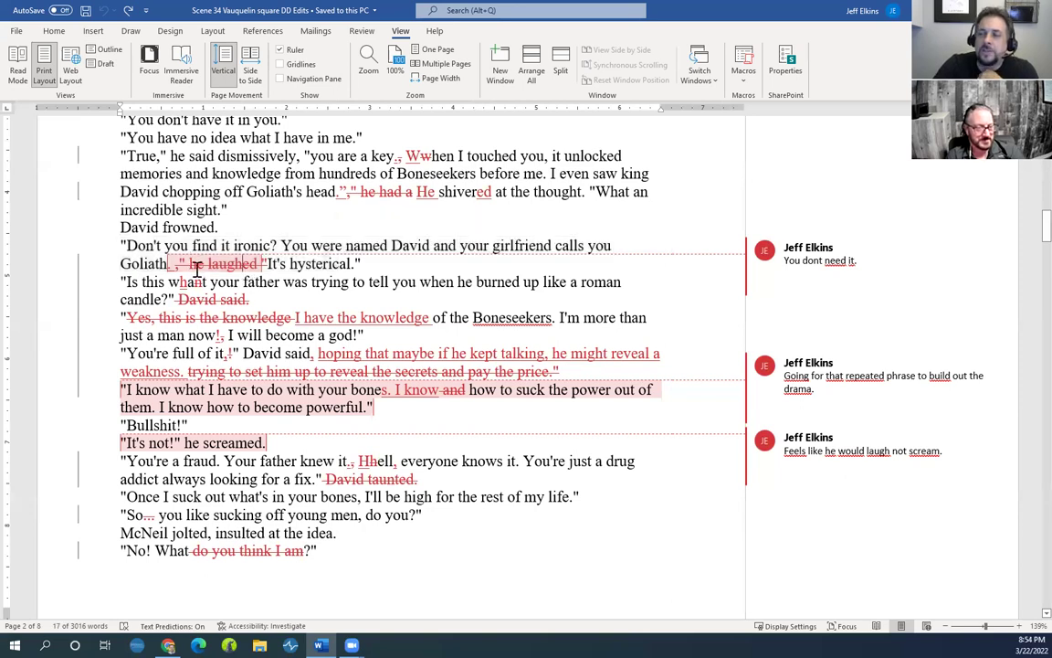
scroll(245, 281, down, 3)
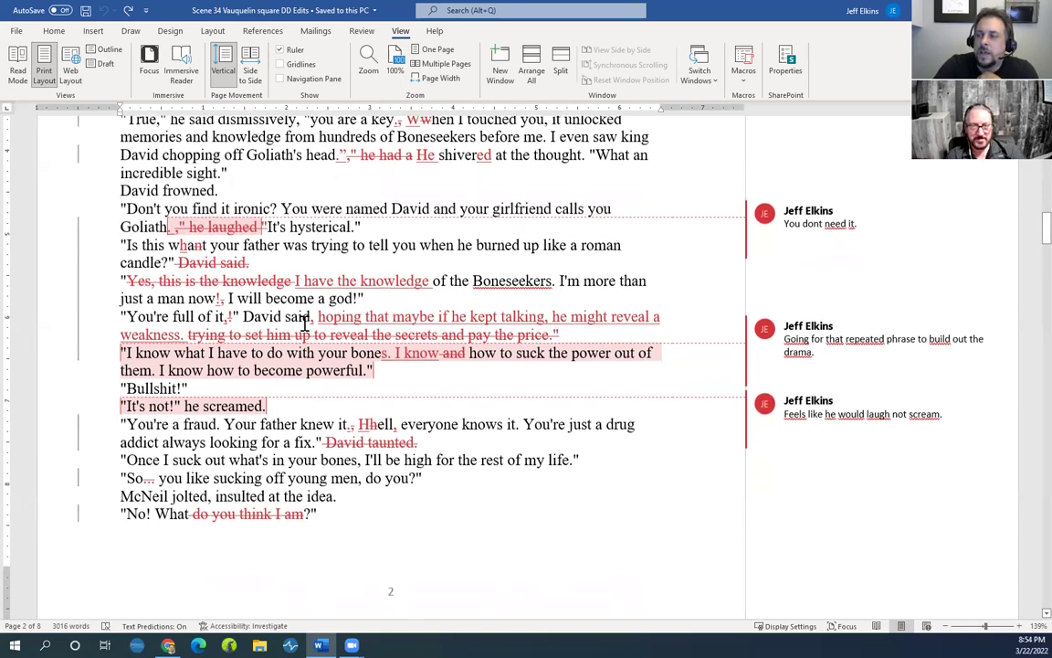
scroll(179, 311, up, 3)
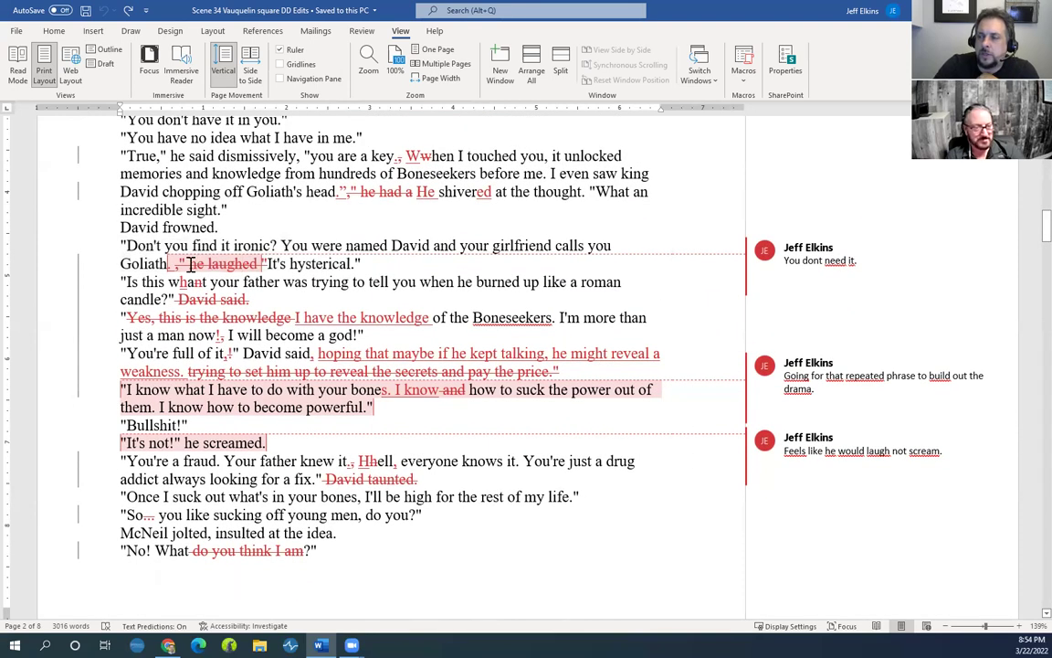
drag(189, 264, 252, 267)
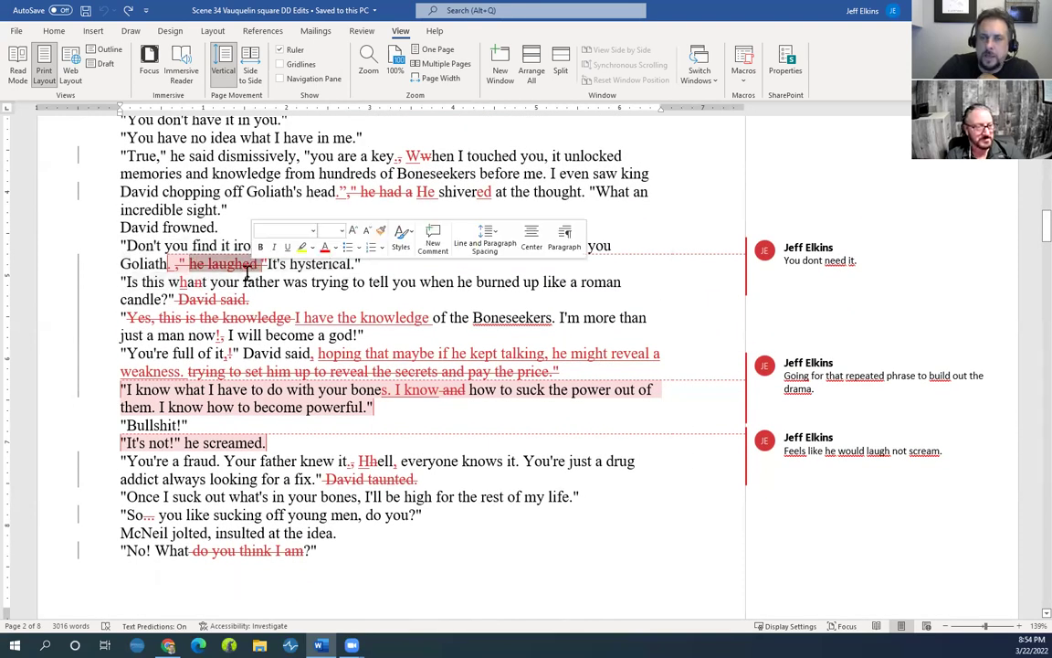
Review the tracked changes in the Boneseekers exchange and point out "sword" in McNeil's weapon-drawing sentence on page 3
scroll(183, 282, down, 1)
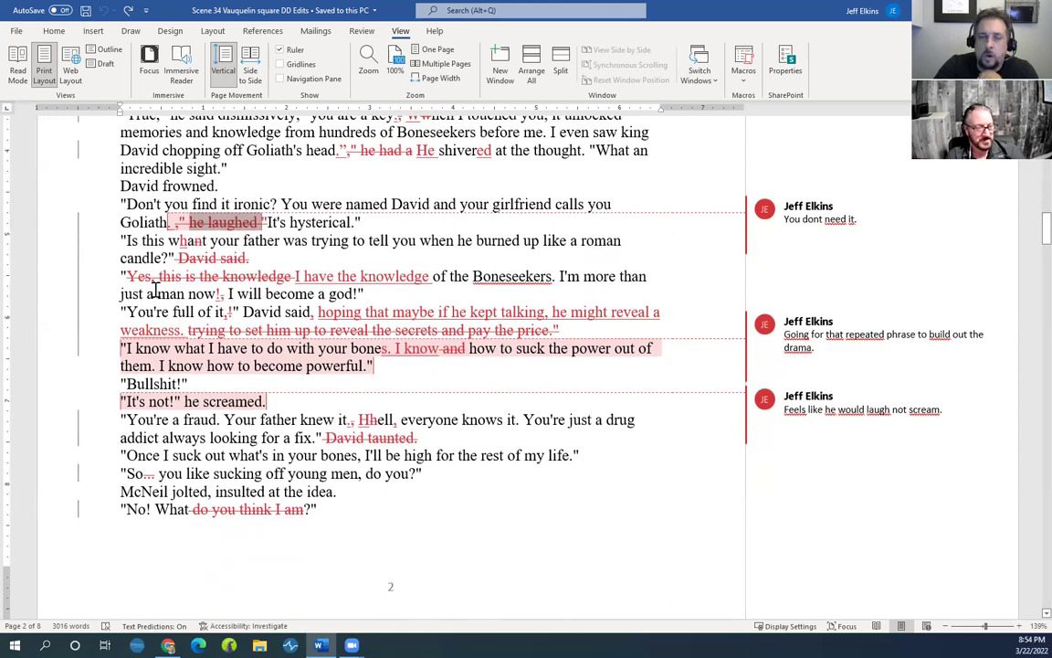
scroll(156, 290, down, 1)
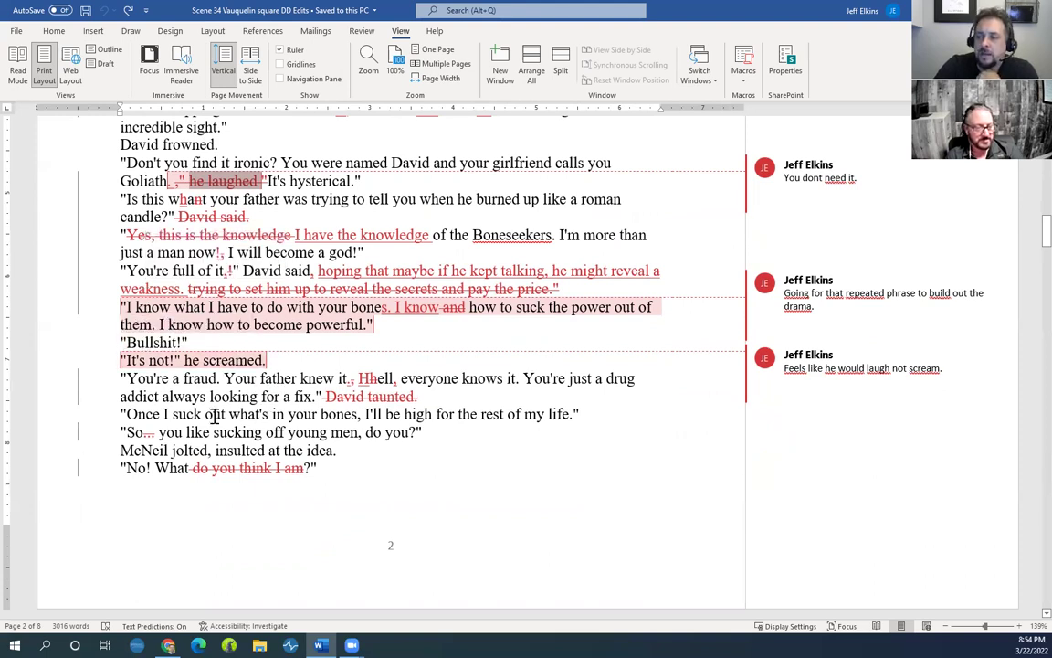
scroll(387, 445, up, 1)
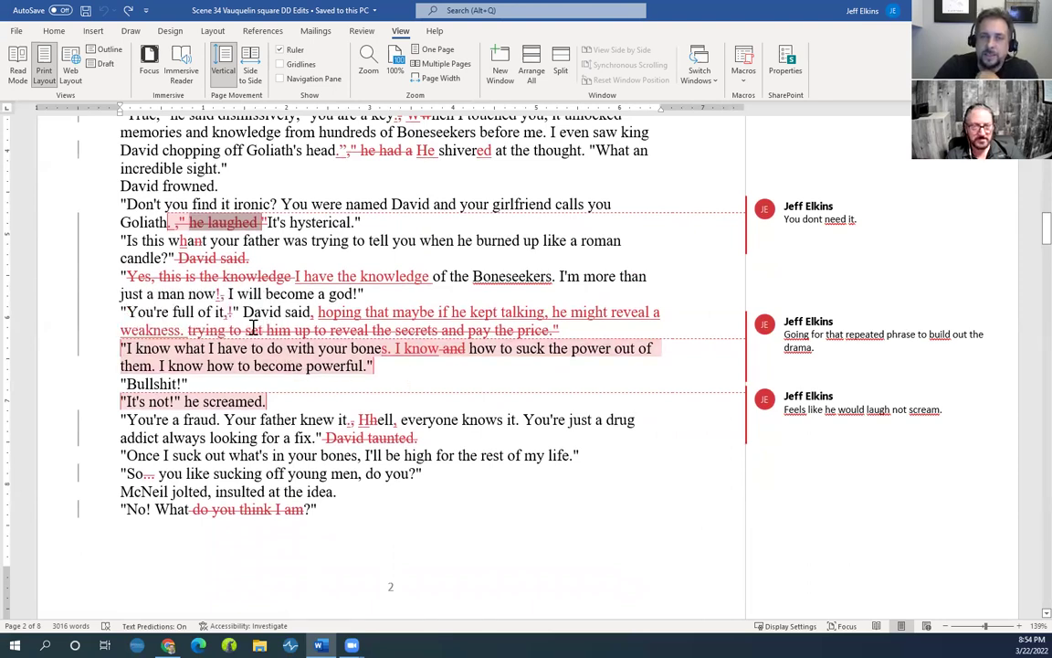
scroll(255, 336, down, 5)
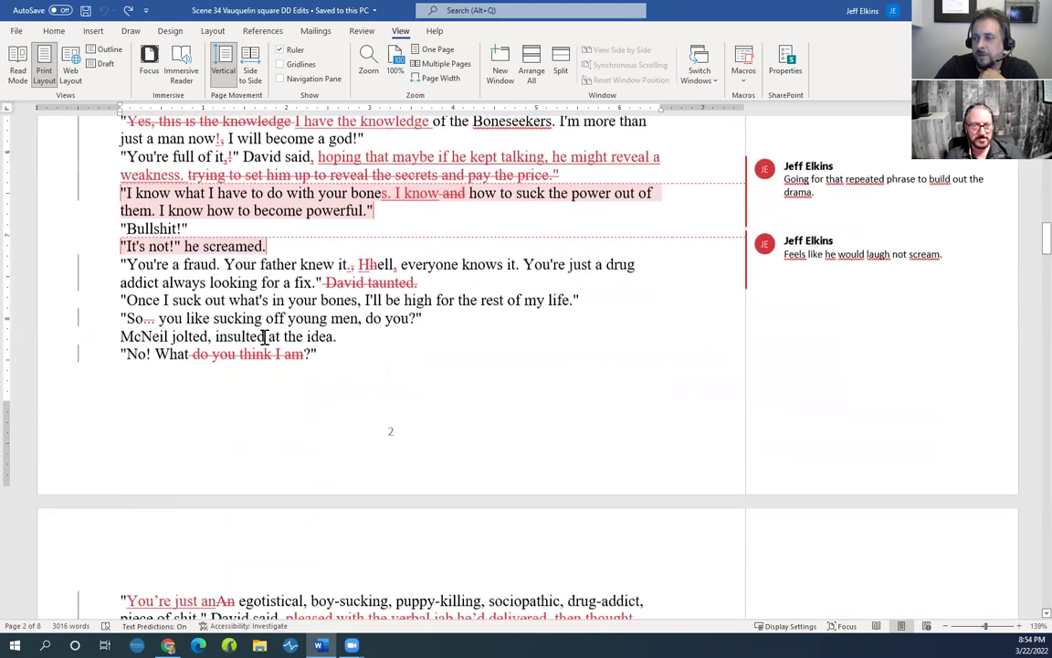
scroll(264, 338, down, 3)
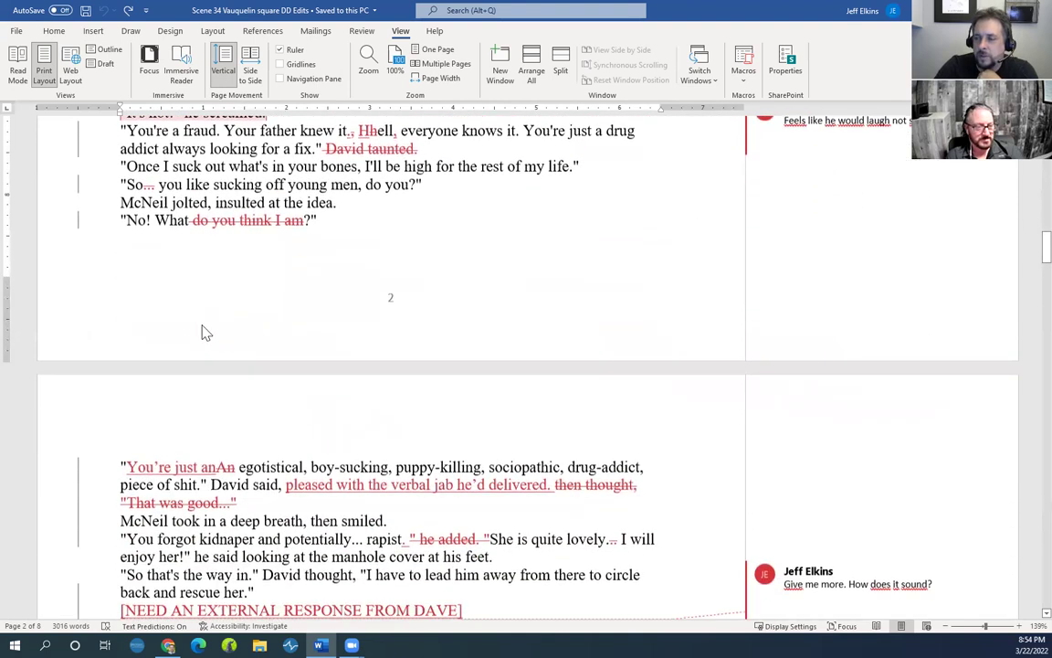
scroll(209, 333, down, 5)
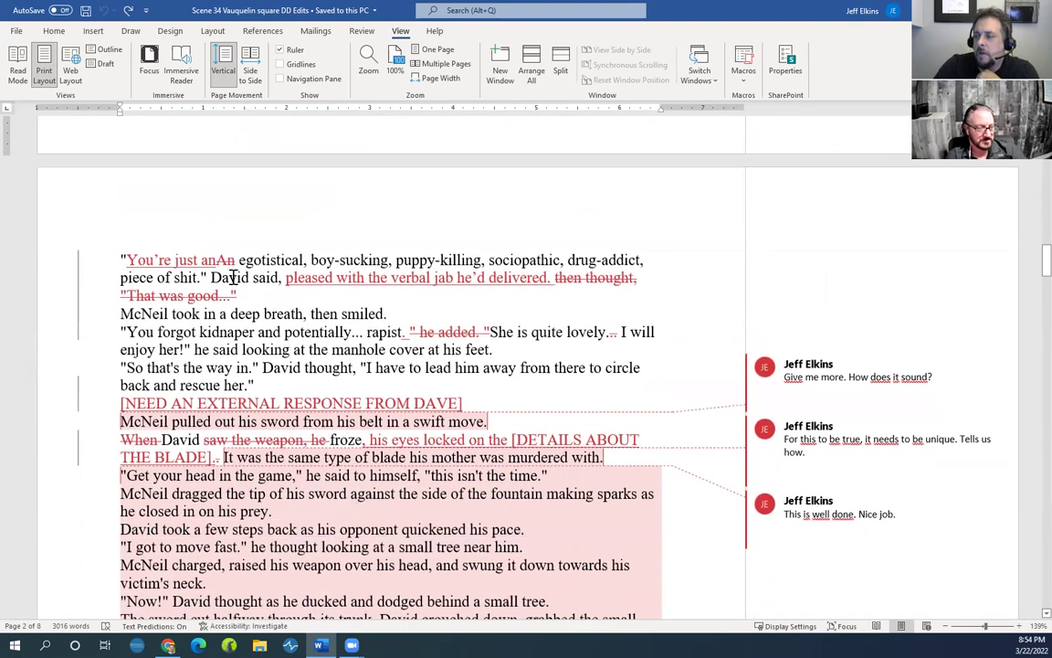
double_click(264, 420)
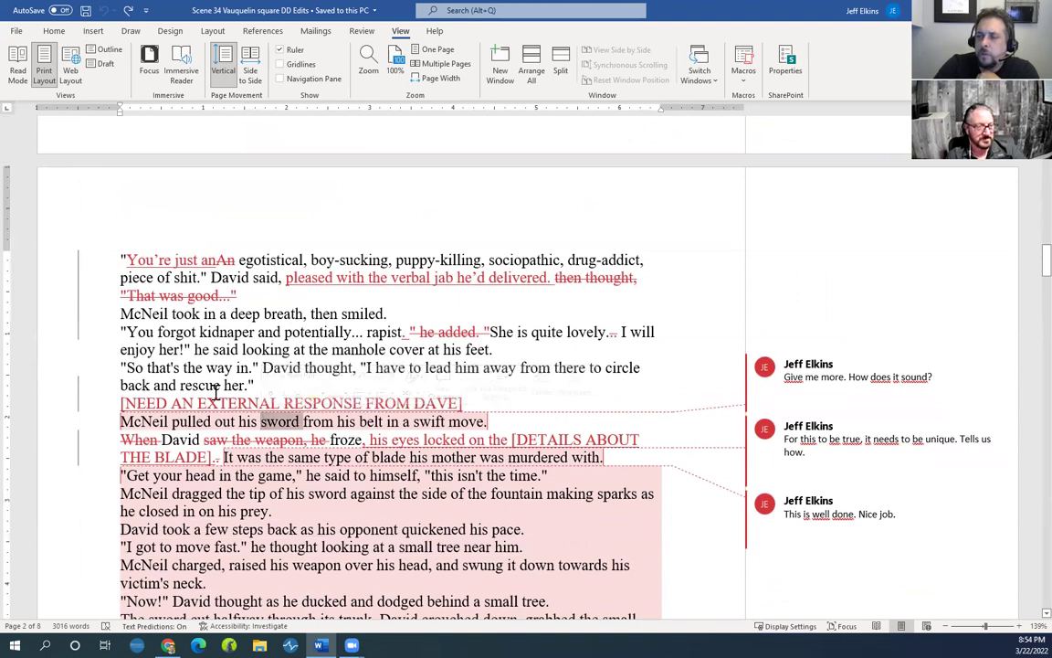
click(208, 423)
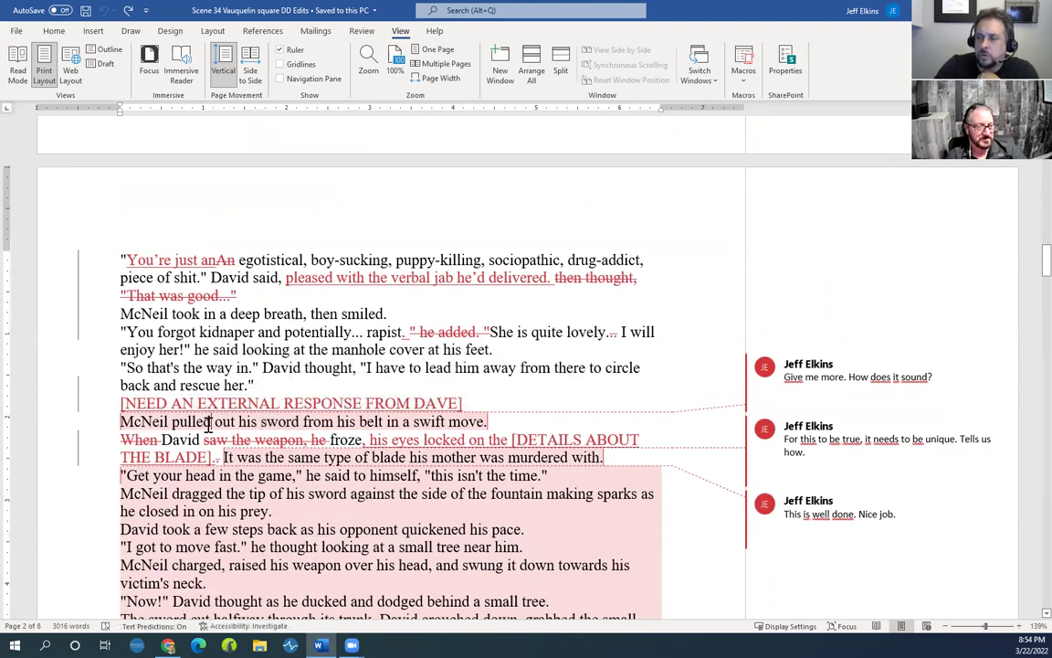
Point out McNeil's deep breath and select his reply "You forgot kidnaper and potentially... rapist"
drag(121, 313, 221, 336)
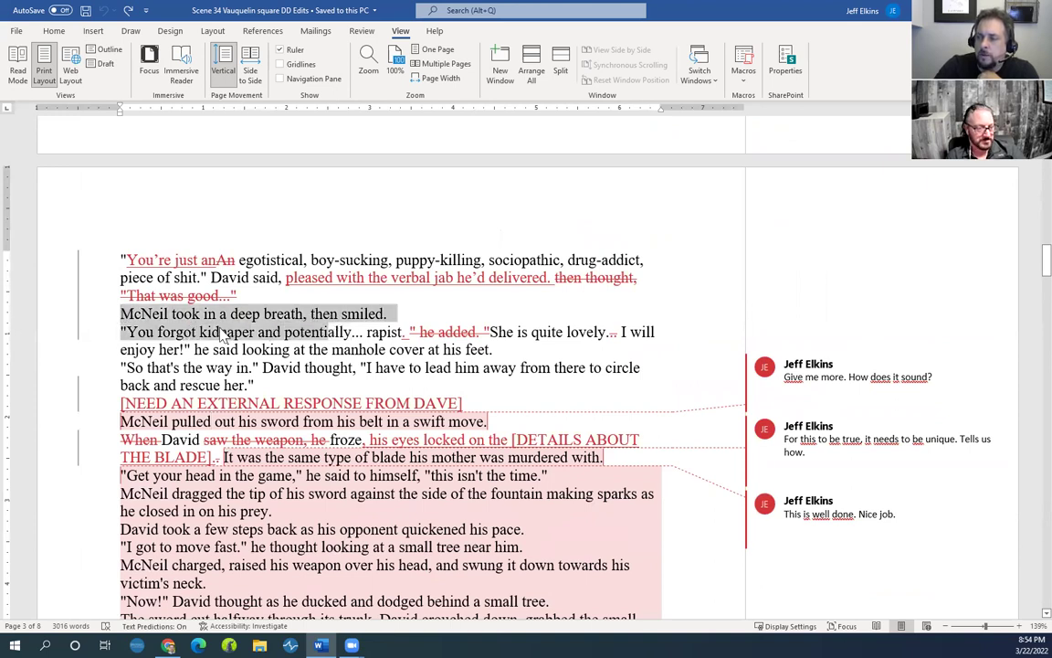
click(221, 337)
drag(125, 332, 362, 333)
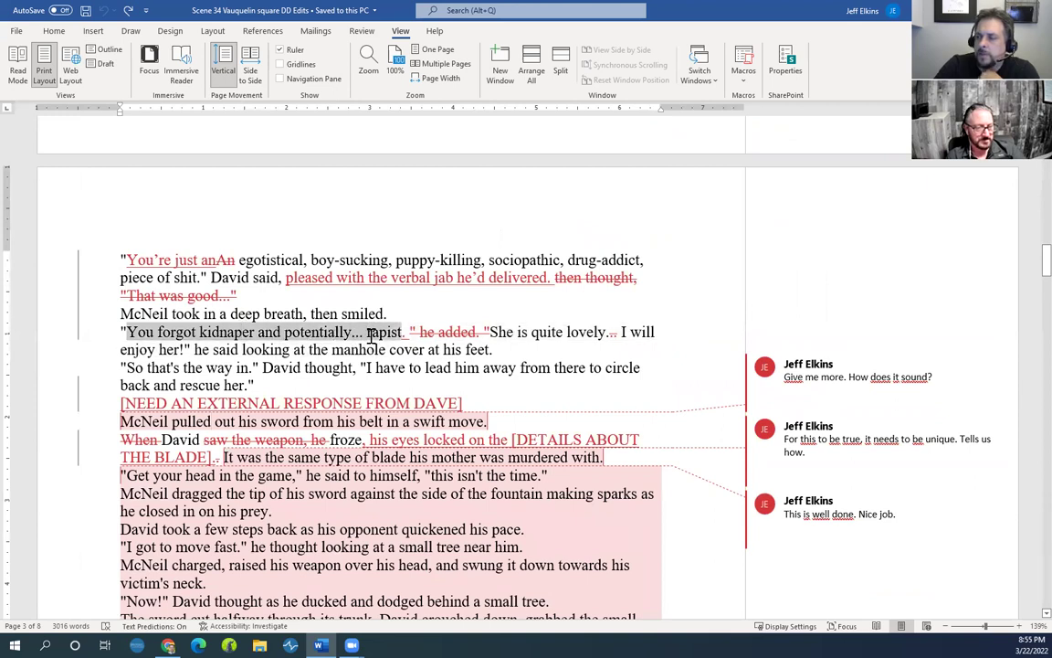
Point out the struck-out "he added" tag, McNeil's look at the manhole cover and David's "So that's the way in" thought
click(464, 336)
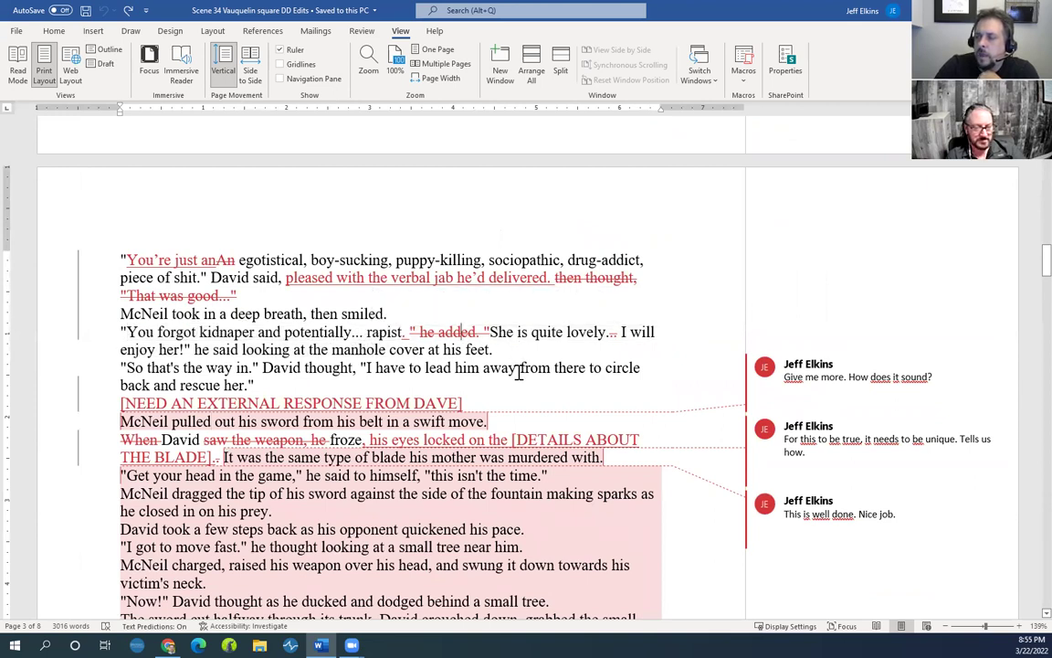
drag(200, 350, 476, 349)
click(238, 367)
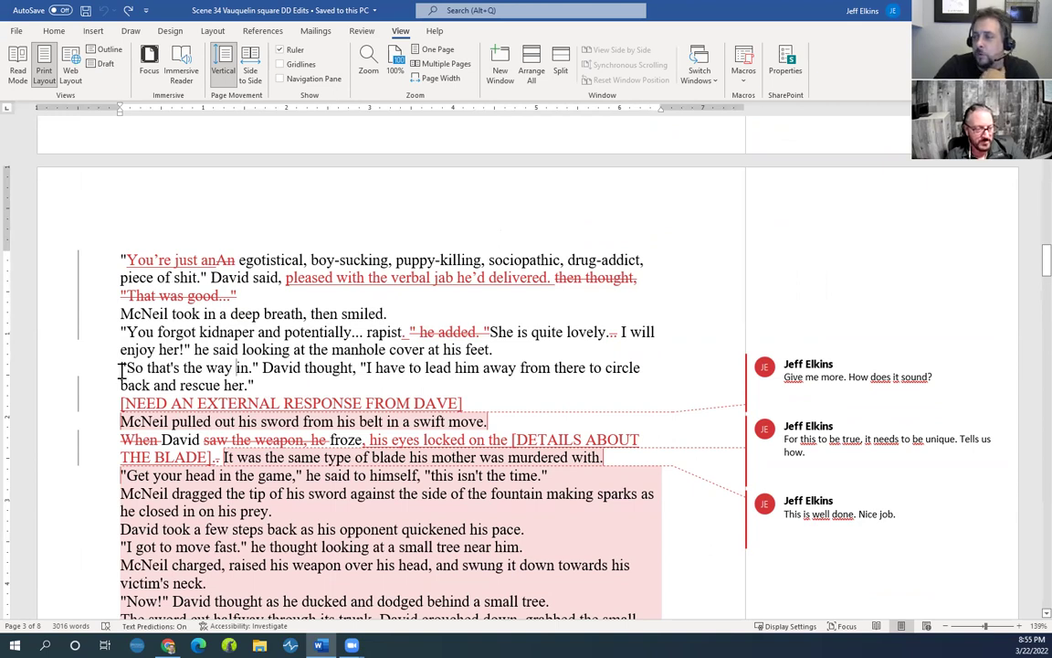
drag(121, 369, 407, 378)
Select the editor's inserted note "[NEED AN EXTERNAL RESPONSE FROM DAVE]" below David's rescue thought to discuss it
click(144, 415)
drag(161, 439, 165, 408)
click(128, 404)
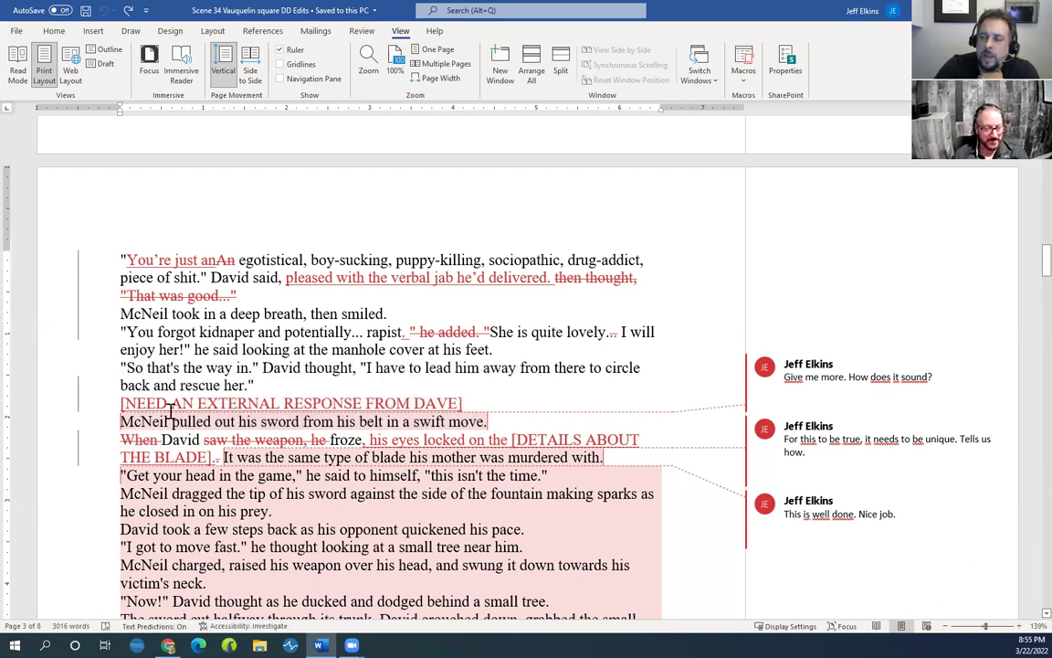
triple_click(394, 403)
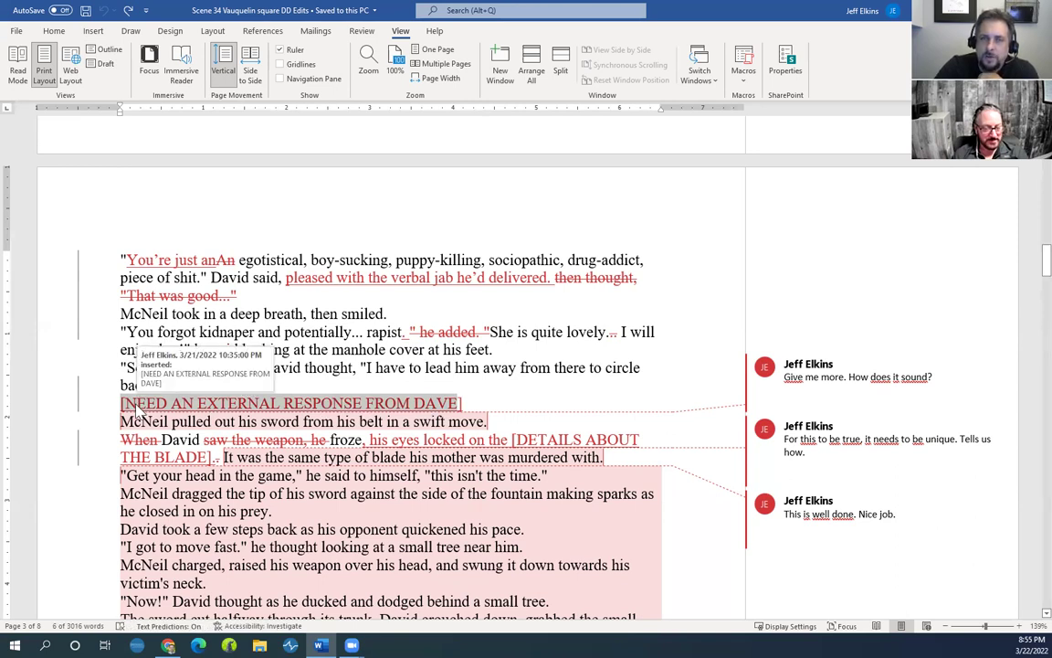
scroll(133, 394, down, 1)
scroll(128, 401, down, 1)
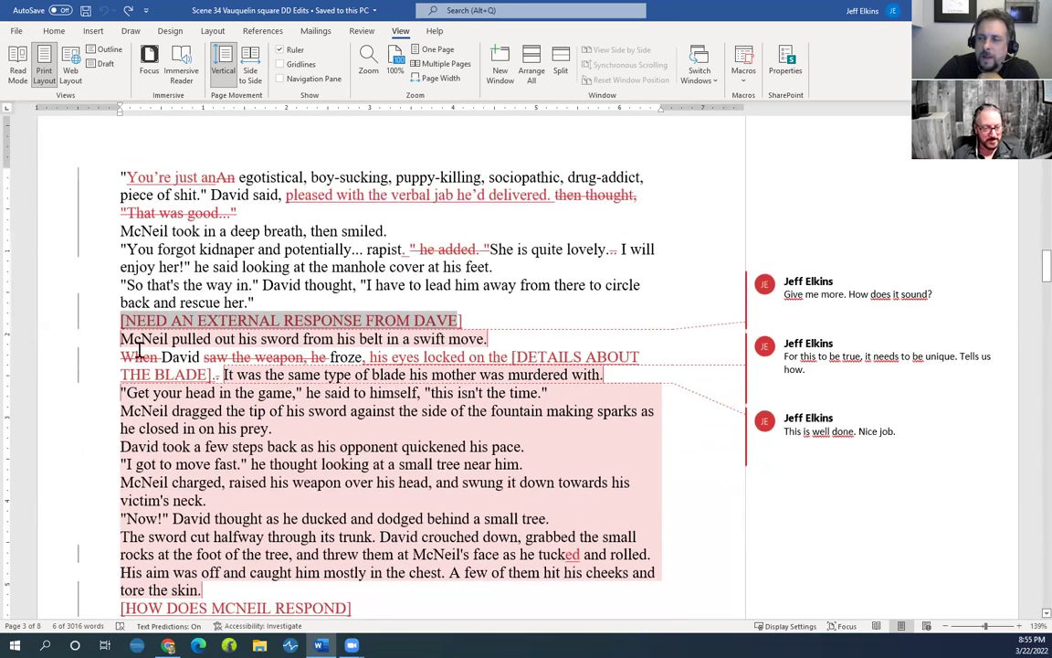
click(116, 319)
drag(116, 319, 459, 322)
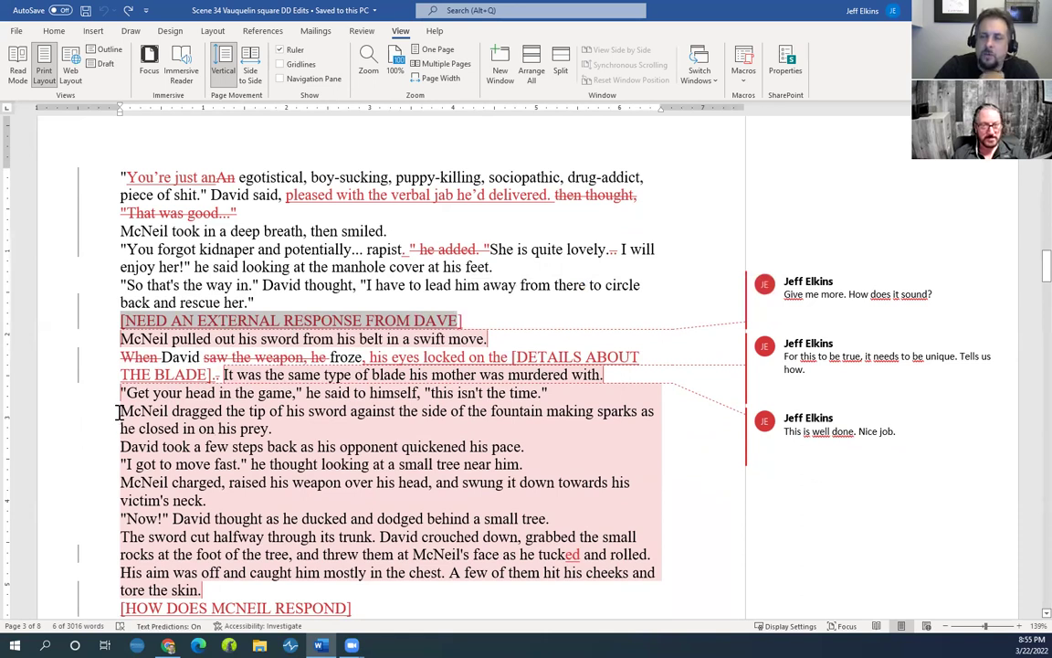
scroll(121, 411, down, 1)
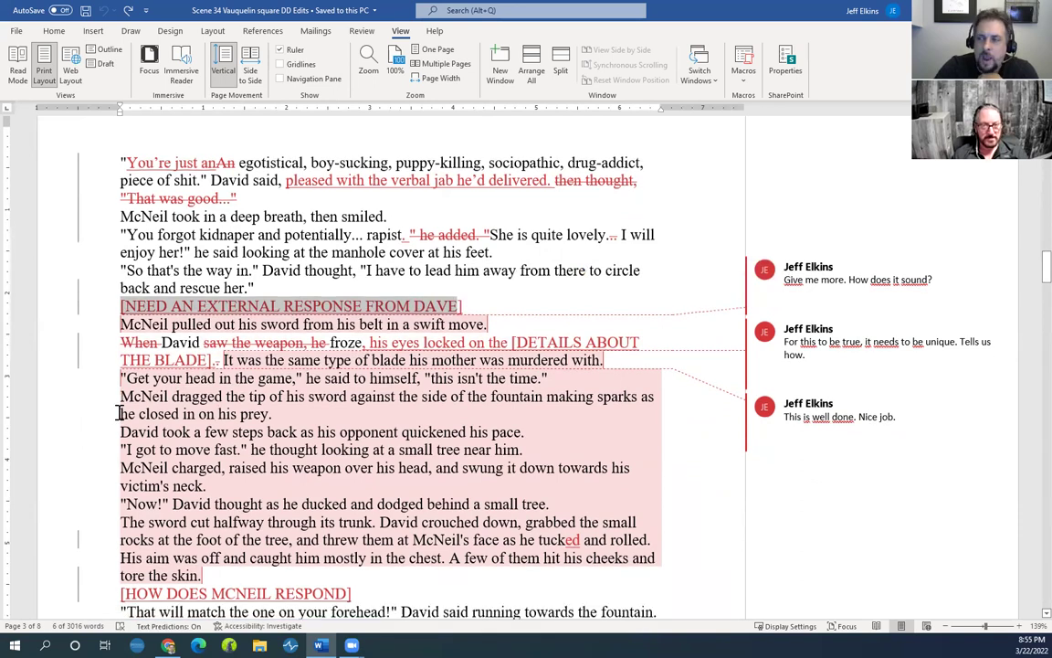
Select McNeil's sword-drawing sentence and the inserted phrase "his eyes locked on the [DETAILS ABOUT THE BLADE]"
click(129, 296)
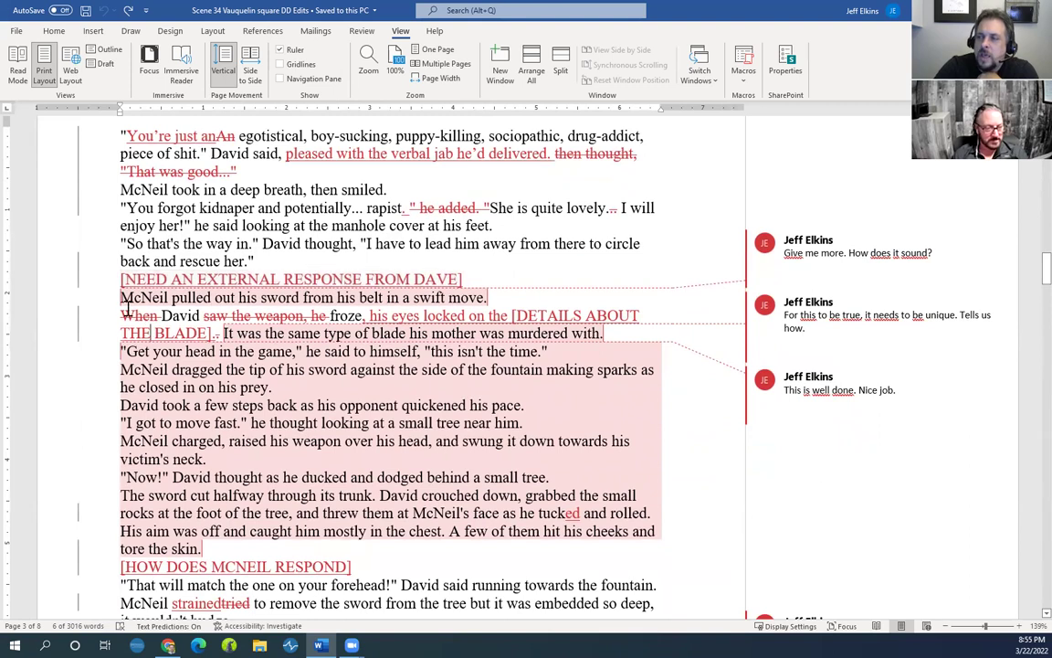
drag(334, 315, 356, 299)
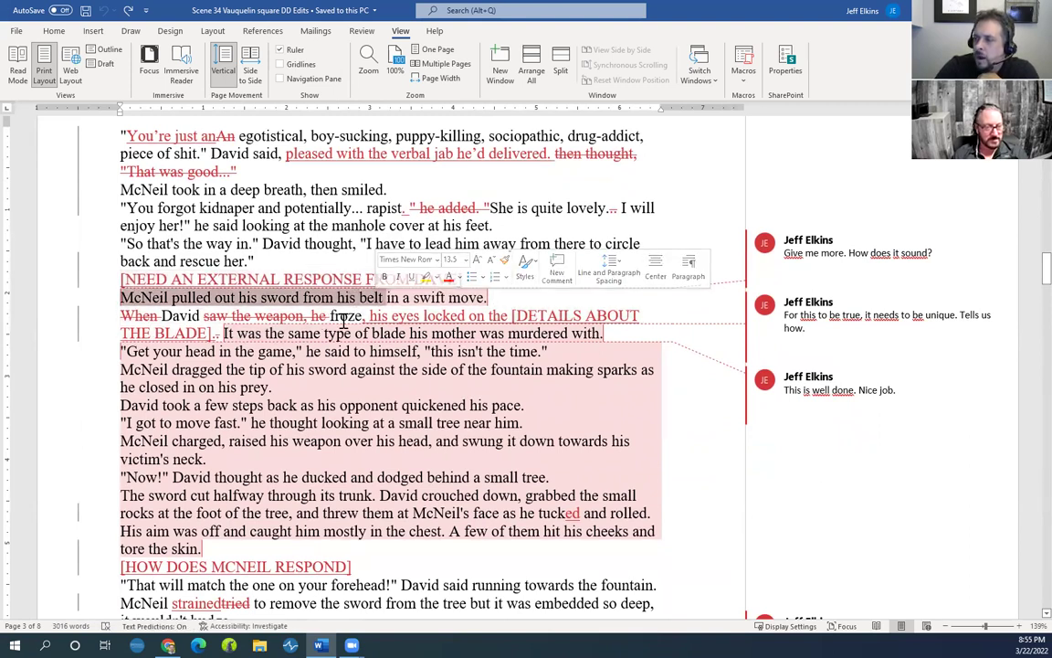
click(326, 333)
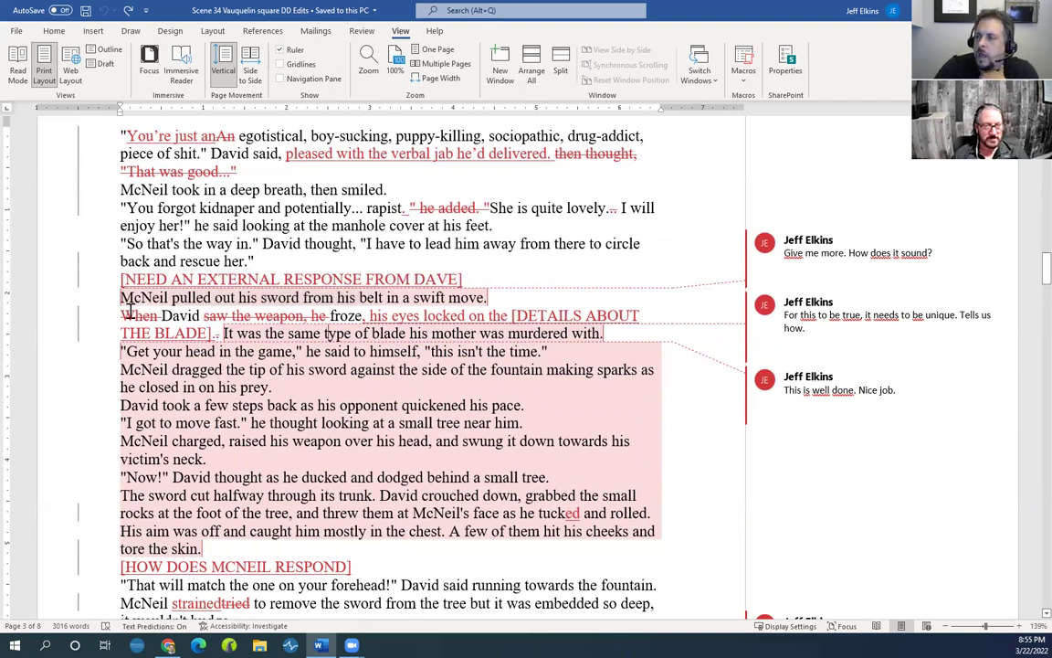
drag(155, 333, 263, 334)
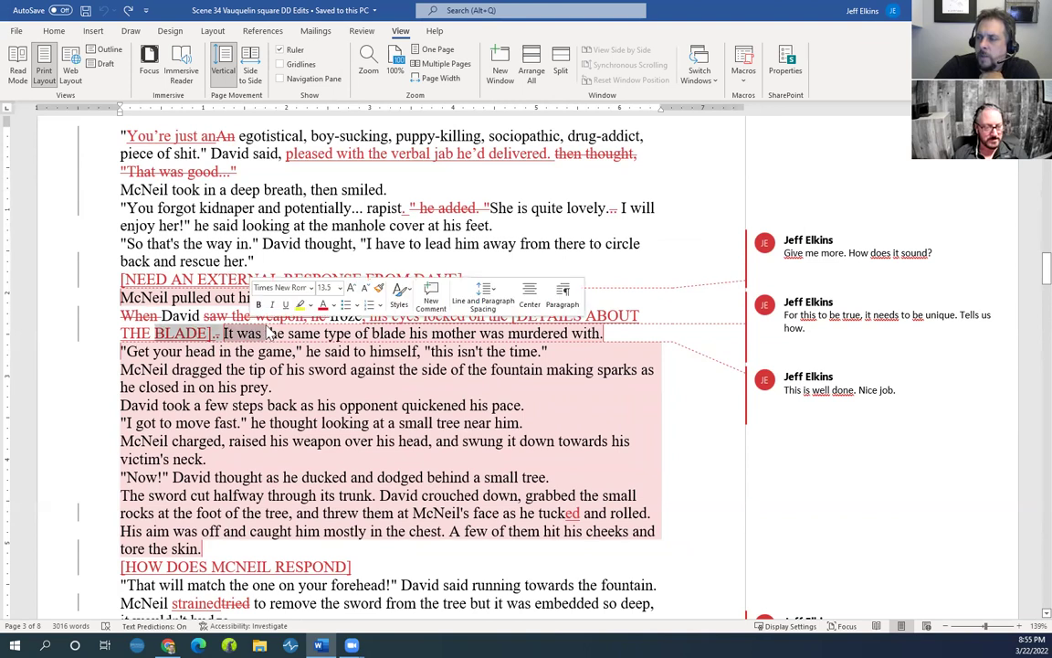
drag(223, 333, 366, 317)
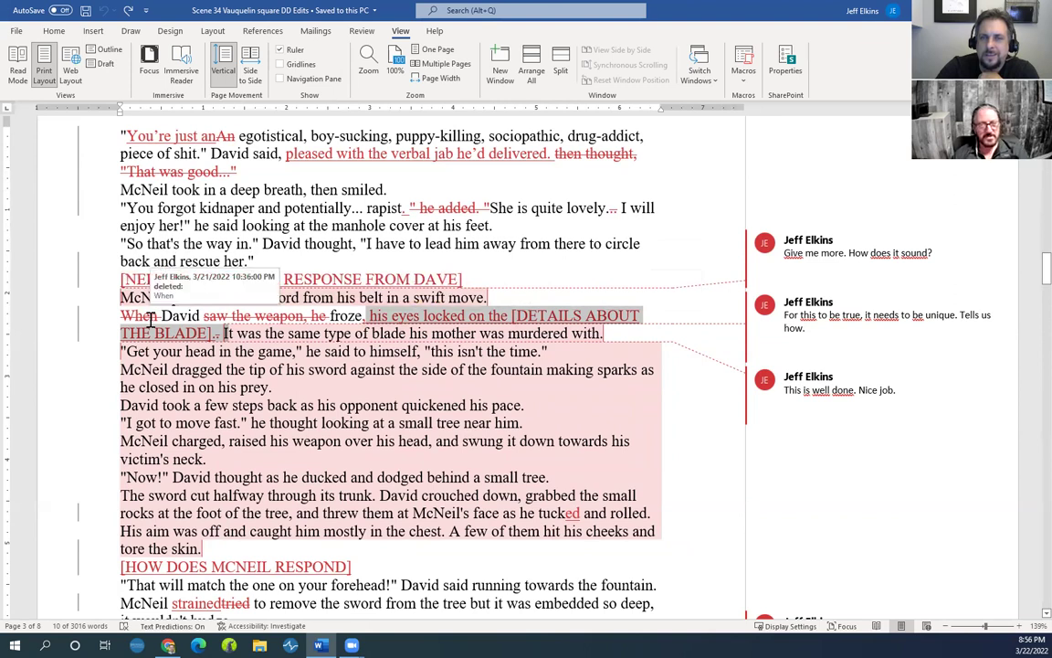
Review the fight passage commented "This is well done" and select the inserted note "[HOW DOES MCNEIL RESPOND]"
scroll(151, 317, down, 1)
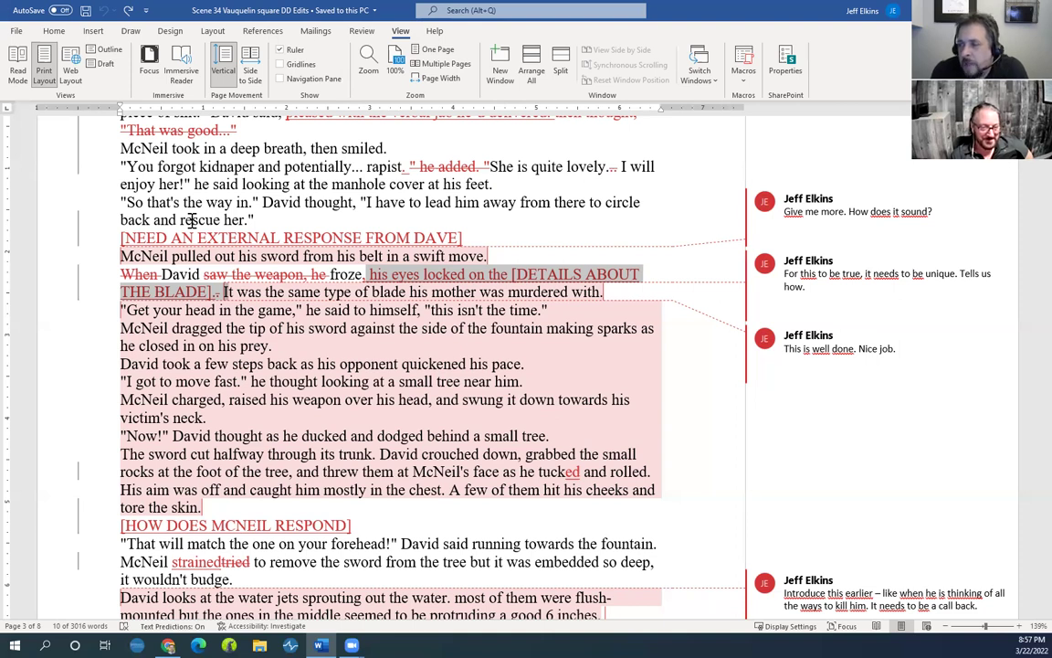
scroll(219, 311, down, 2)
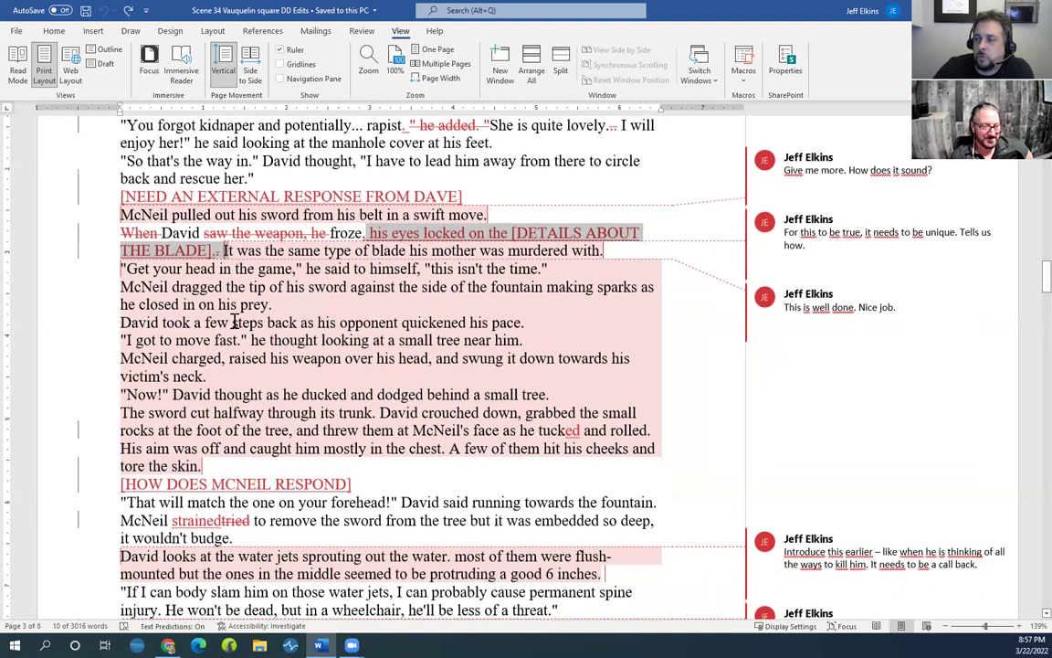
scroll(234, 320, down, 1)
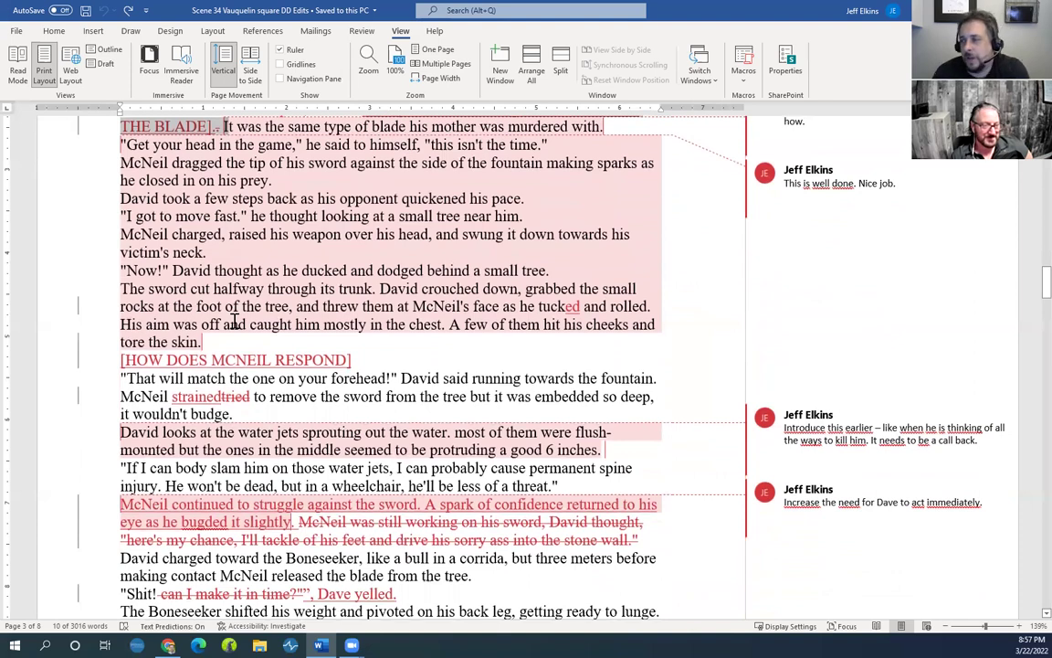
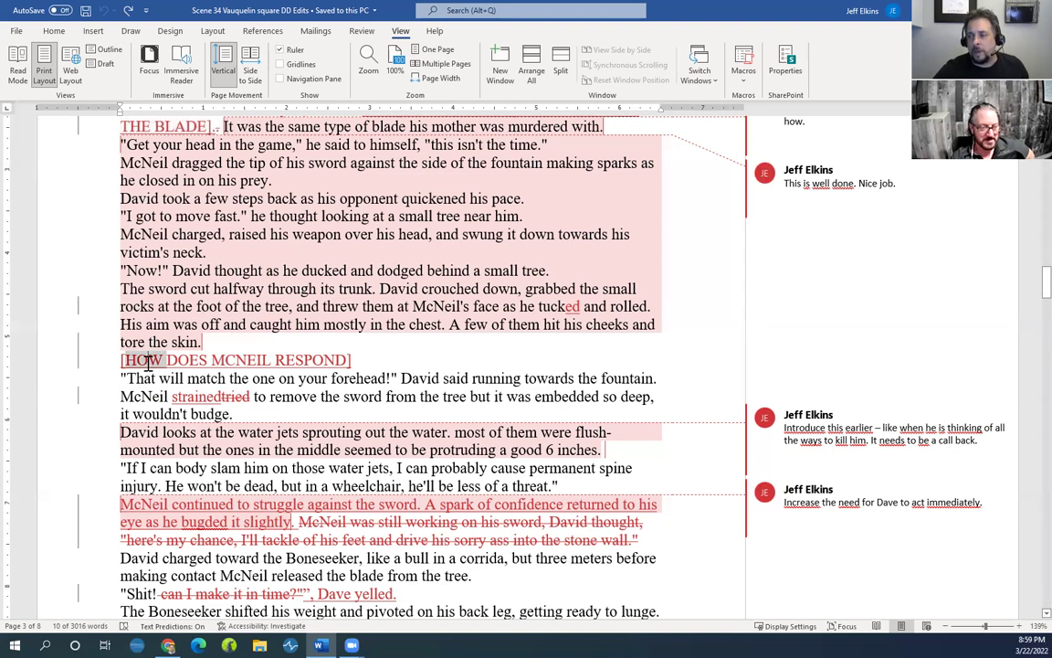
click(233, 414)
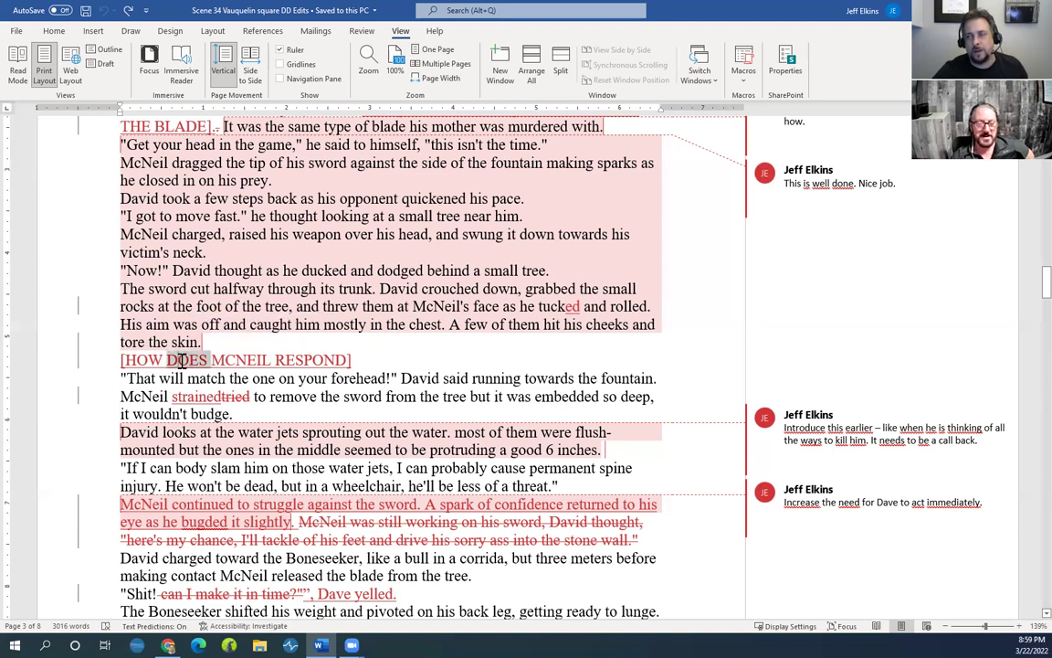
triple_click(180, 360)
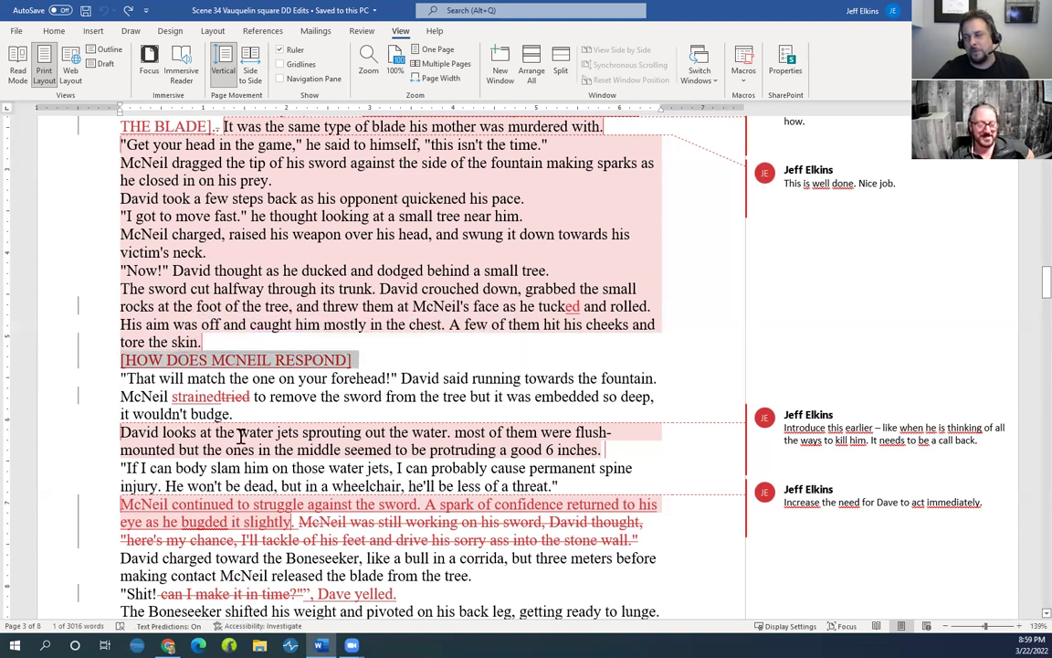
Examine the rest of page 3, from the rocks hitting McNeil's cheeks to the Boneseeker getting ready to lunge
scroll(225, 437, down, 1)
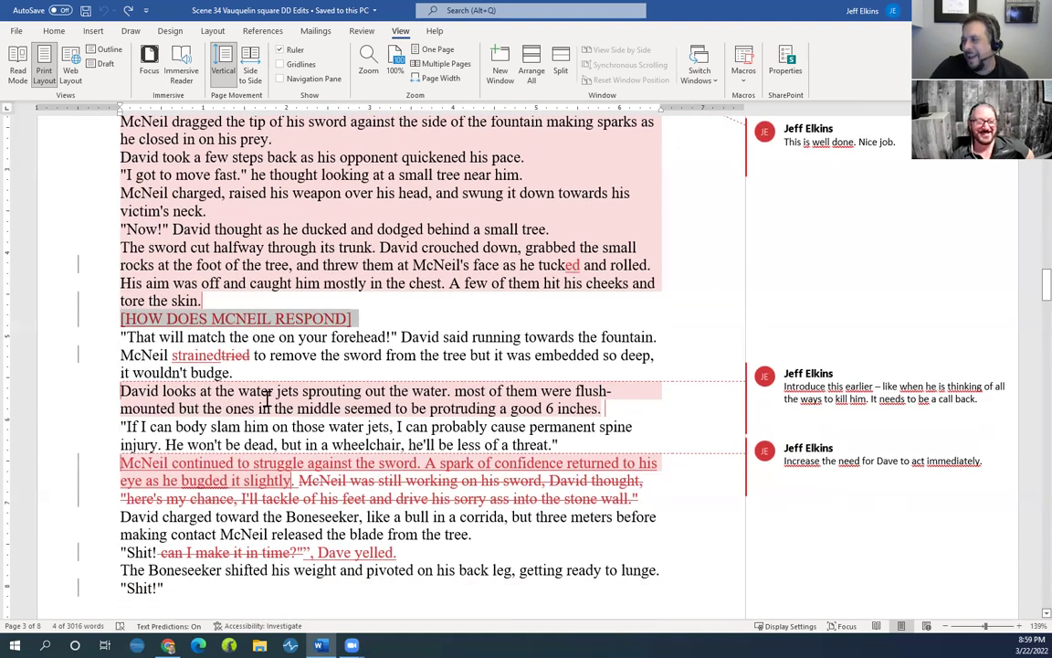
scroll(287, 412, down, 1)
scroll(288, 412, down, 1)
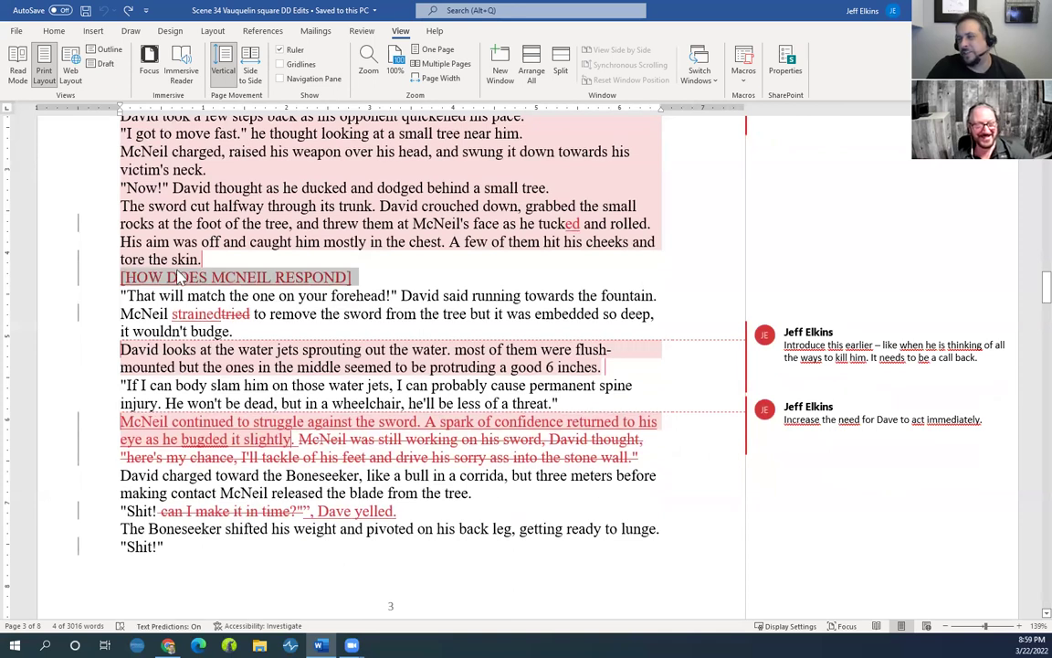
scroll(331, 390, down, 1)
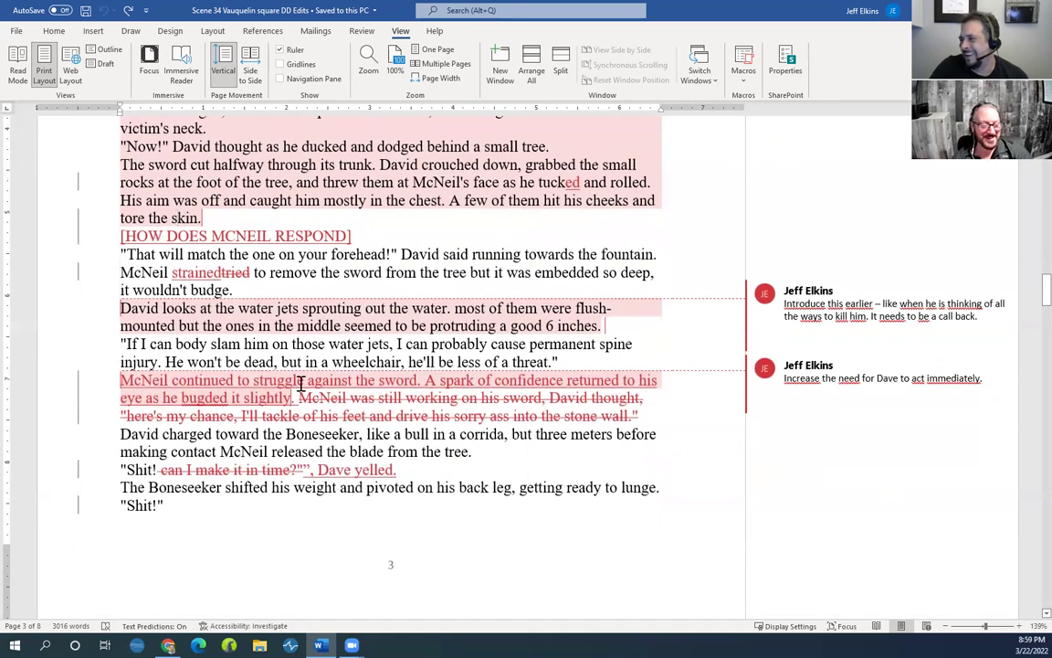
scroll(269, 347, down, 1)
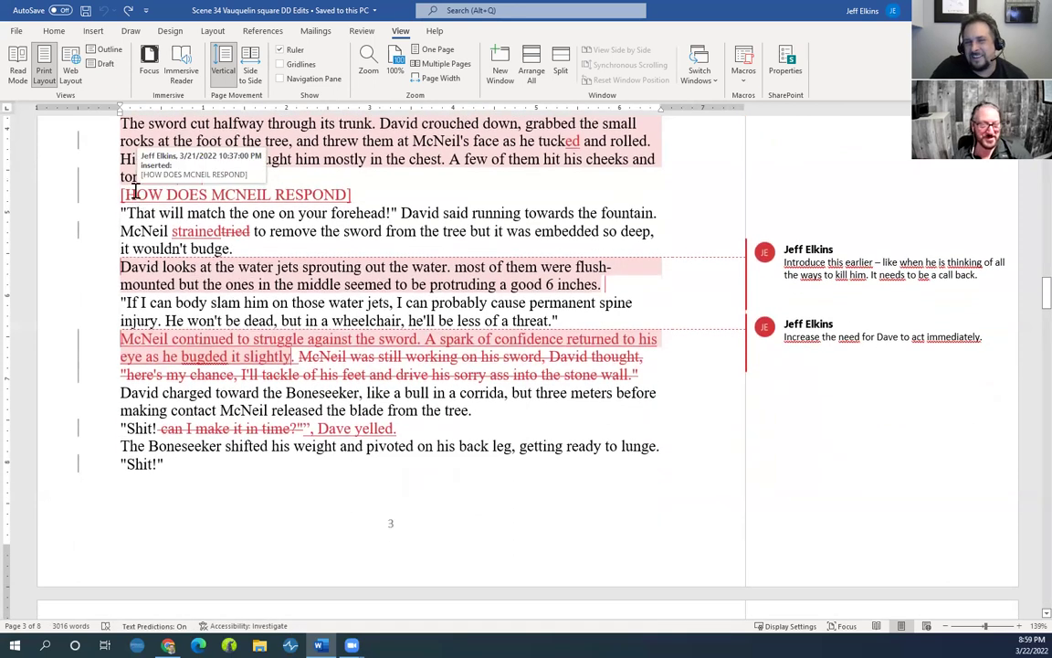
scroll(224, 398, up, 5)
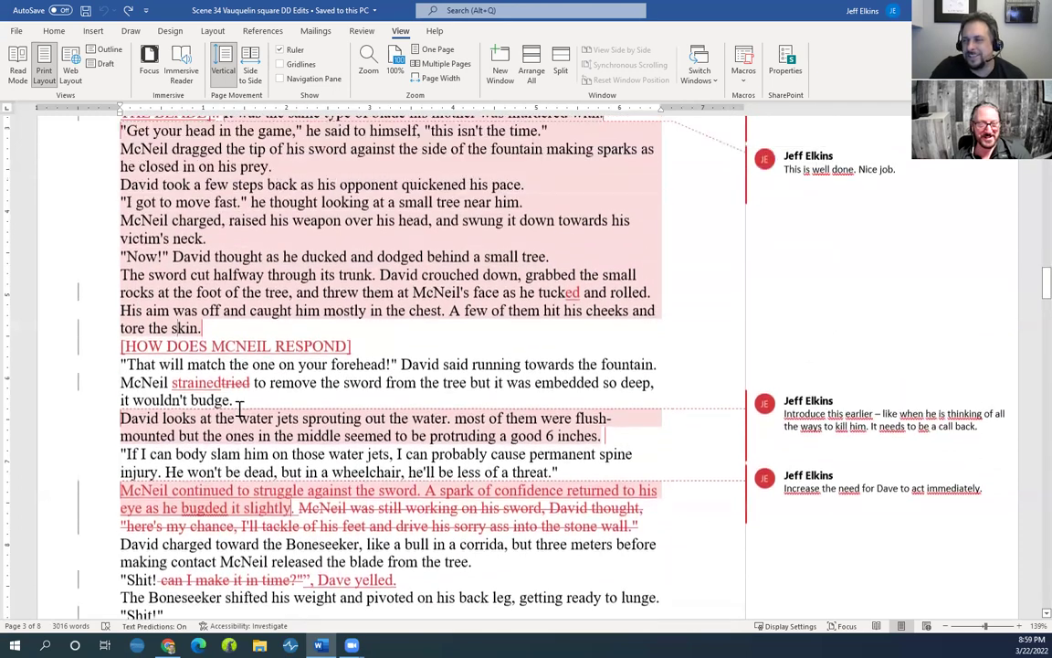
scroll(238, 403, down, 3)
scroll(233, 401, down, 1)
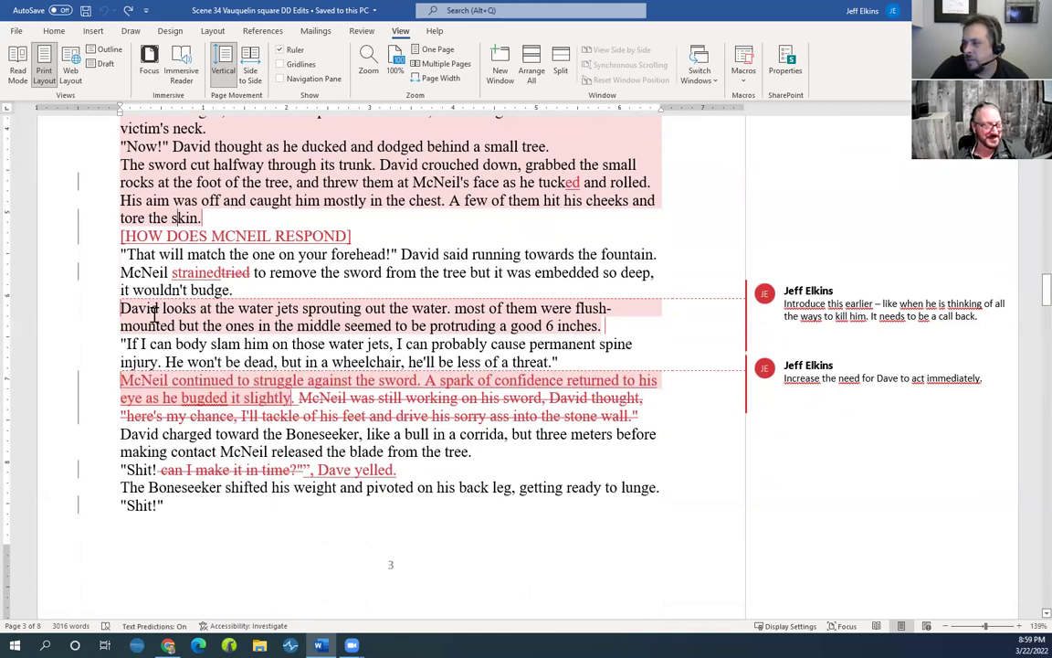
click(172, 217)
scroll(208, 320, down, 1)
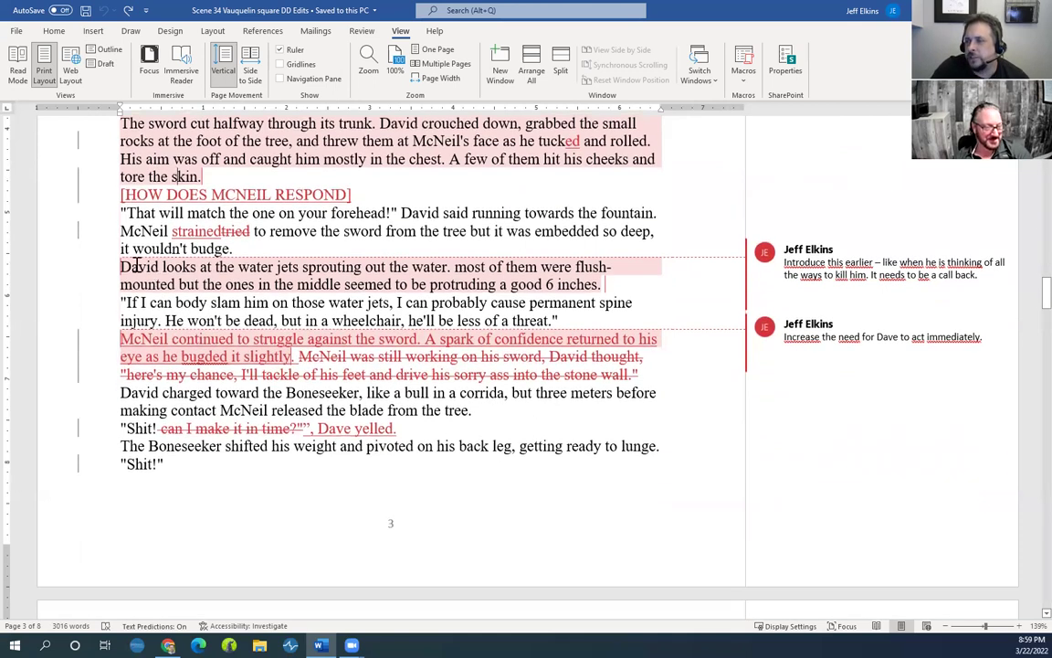
Select the water jets paragraph and its word "sprouting", checking them against the earlier start of the sword fight
drag(194, 266, 608, 267)
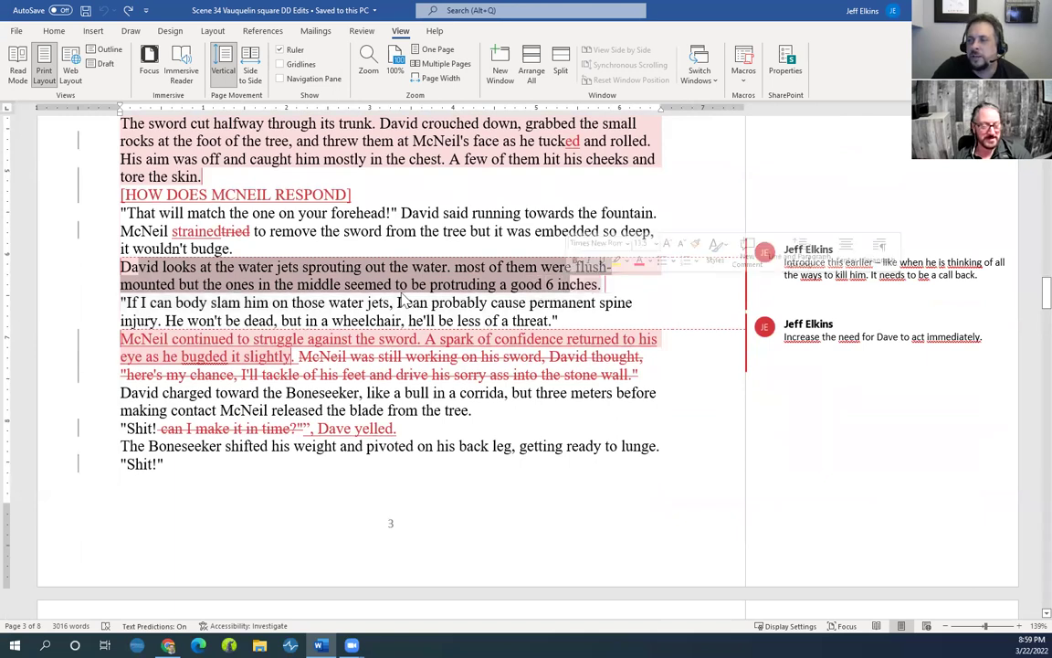
click(344, 267)
double_click(344, 268)
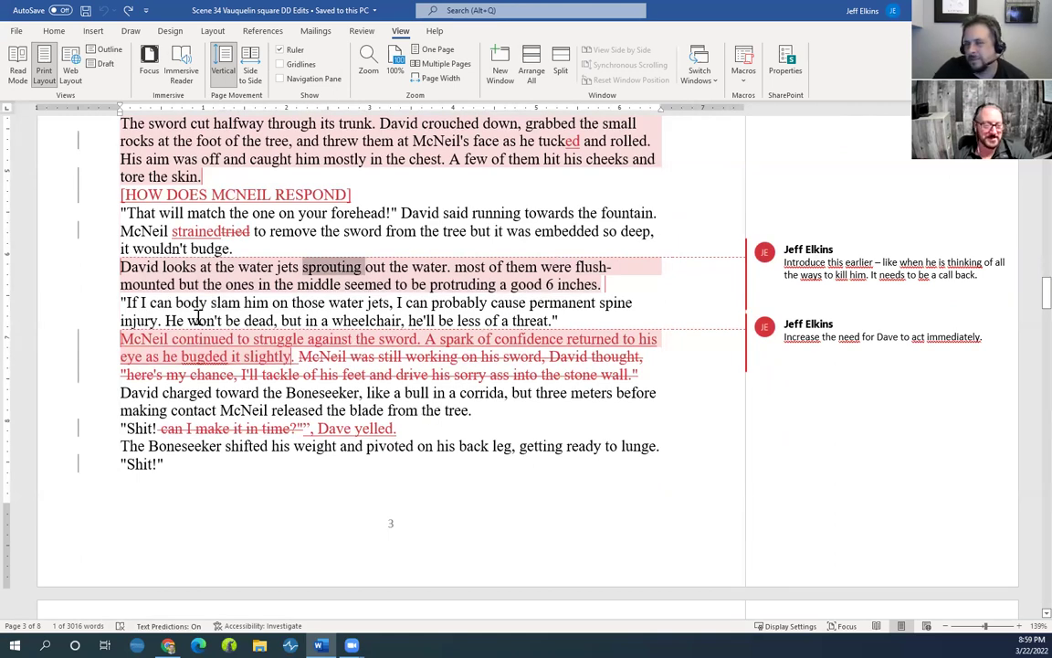
scroll(198, 317, up, 6)
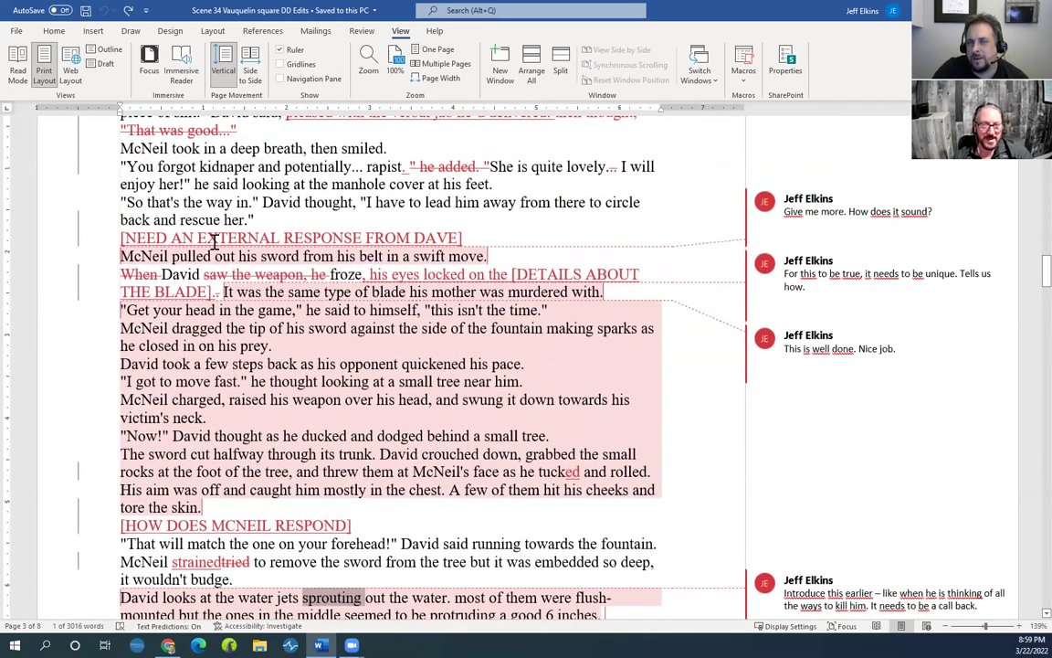
scroll(216, 274, down, 6)
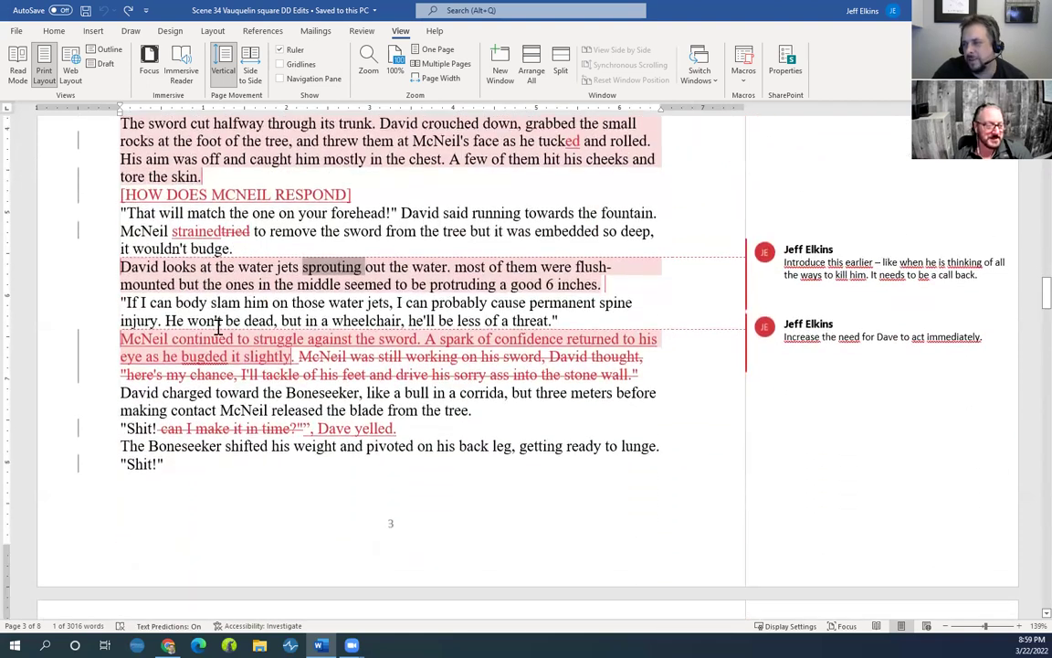
click(242, 284)
triple_click(210, 282)
click(157, 276)
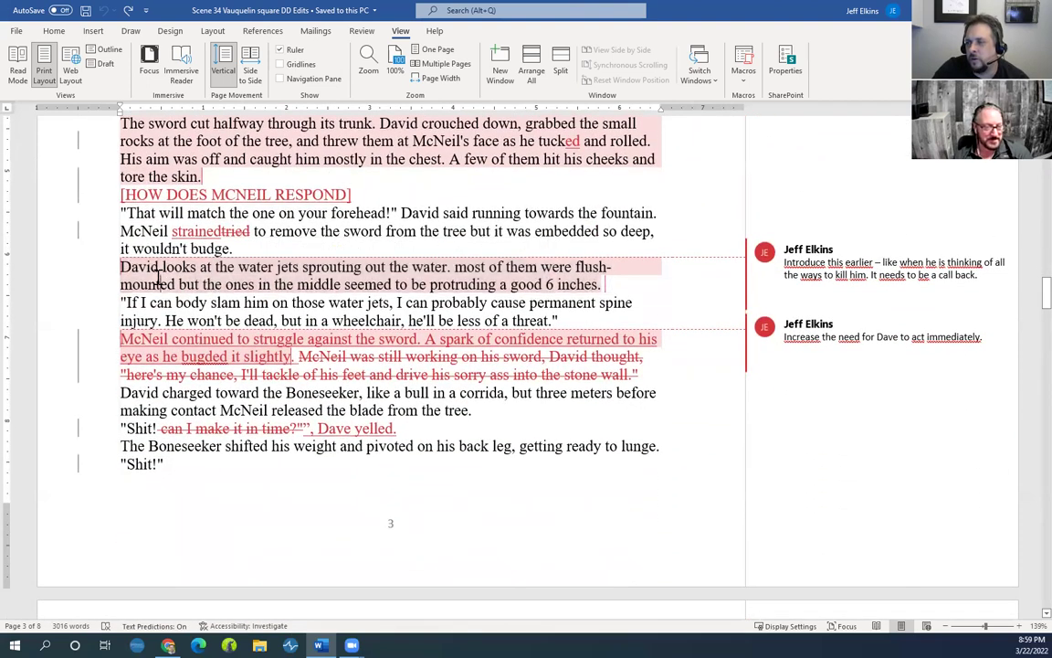
Select the paragraph about the water jets, compare it with the top of page 3, and select its word "looks"
scroll(153, 274, down, 1)
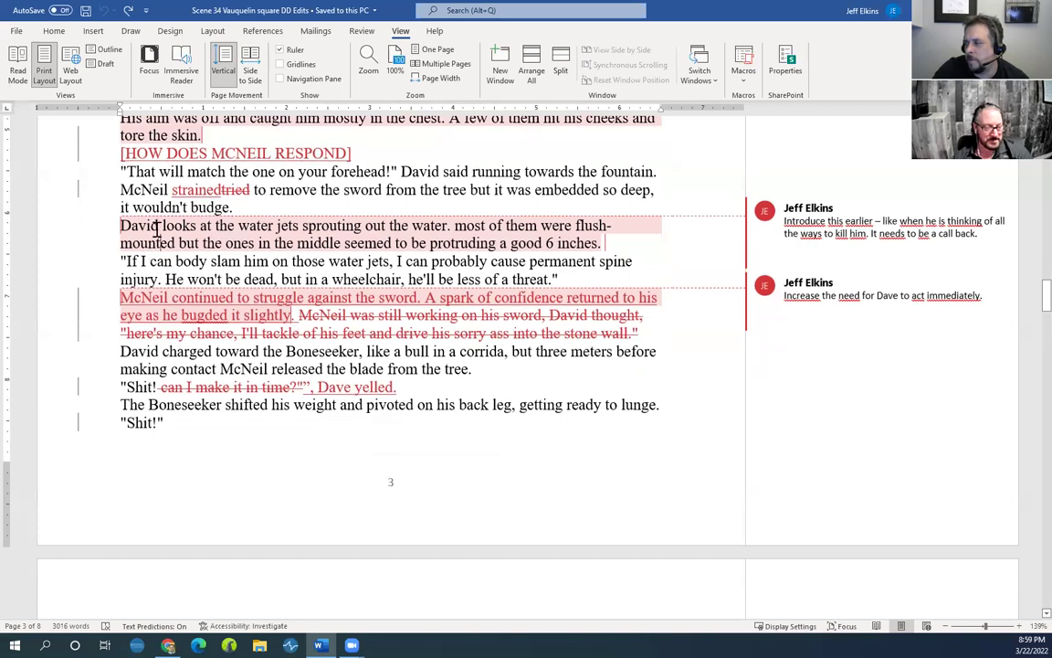
mouse_move(150, 224)
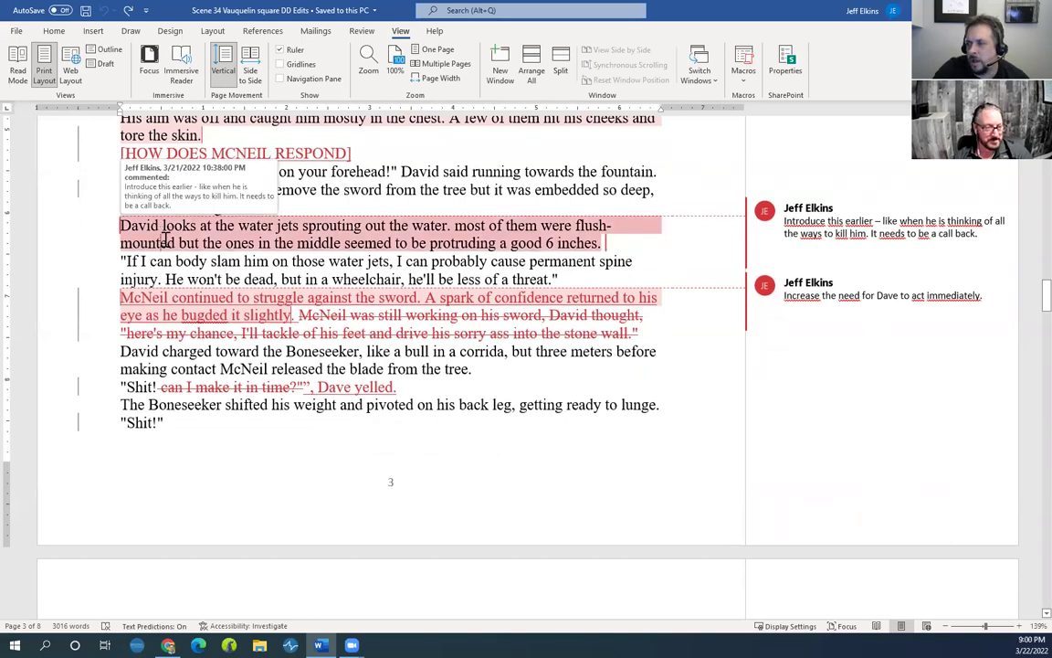
triple_click(166, 239)
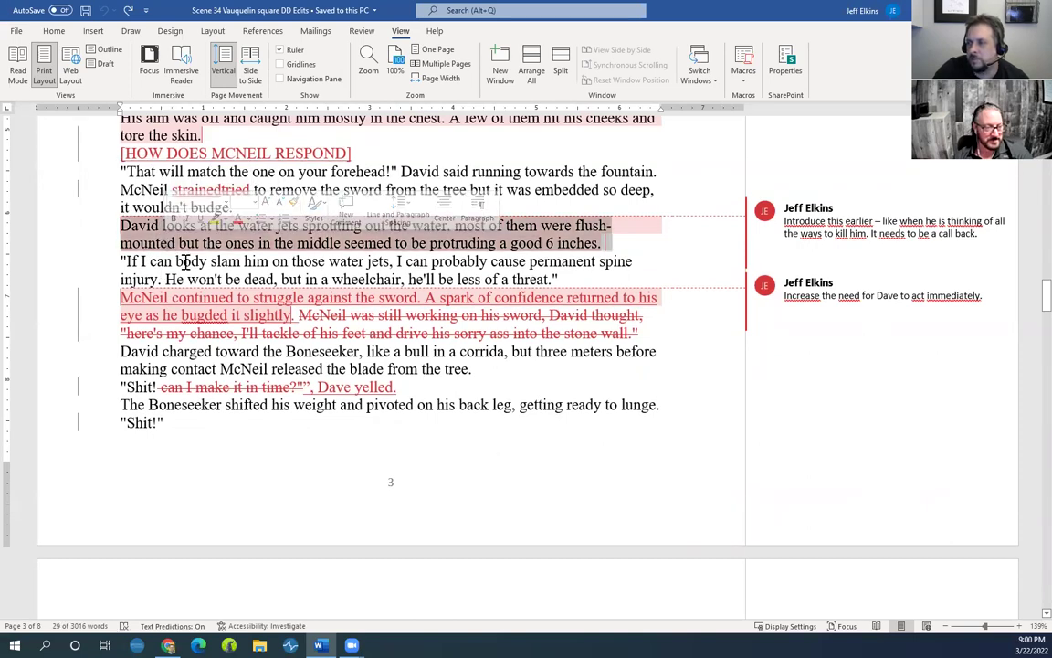
scroll(173, 274, up, 2)
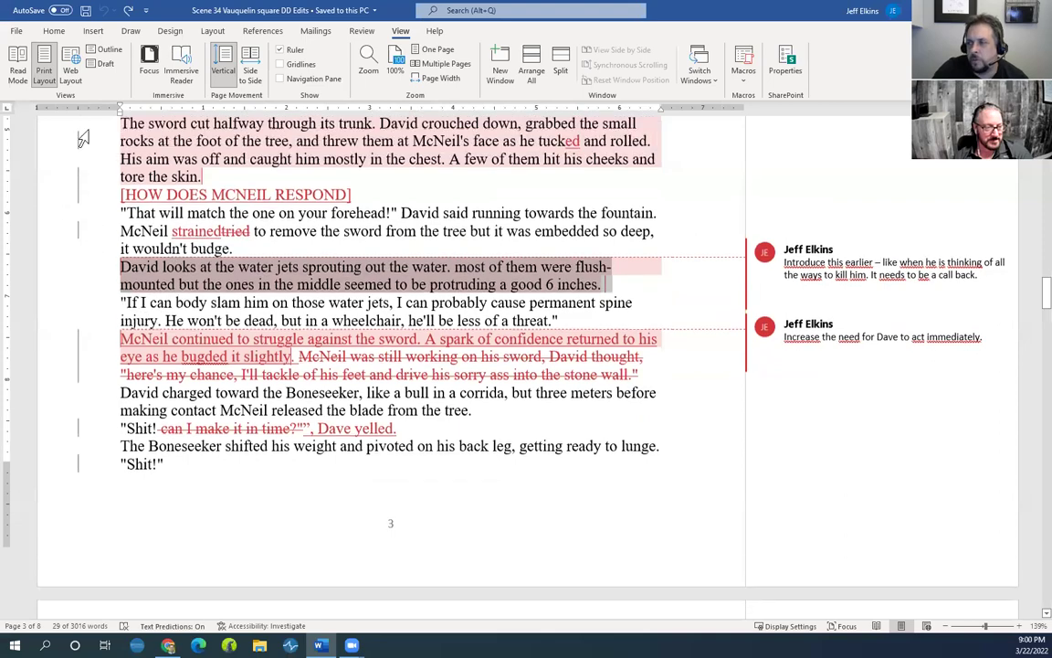
scroll(180, 357, up, 12)
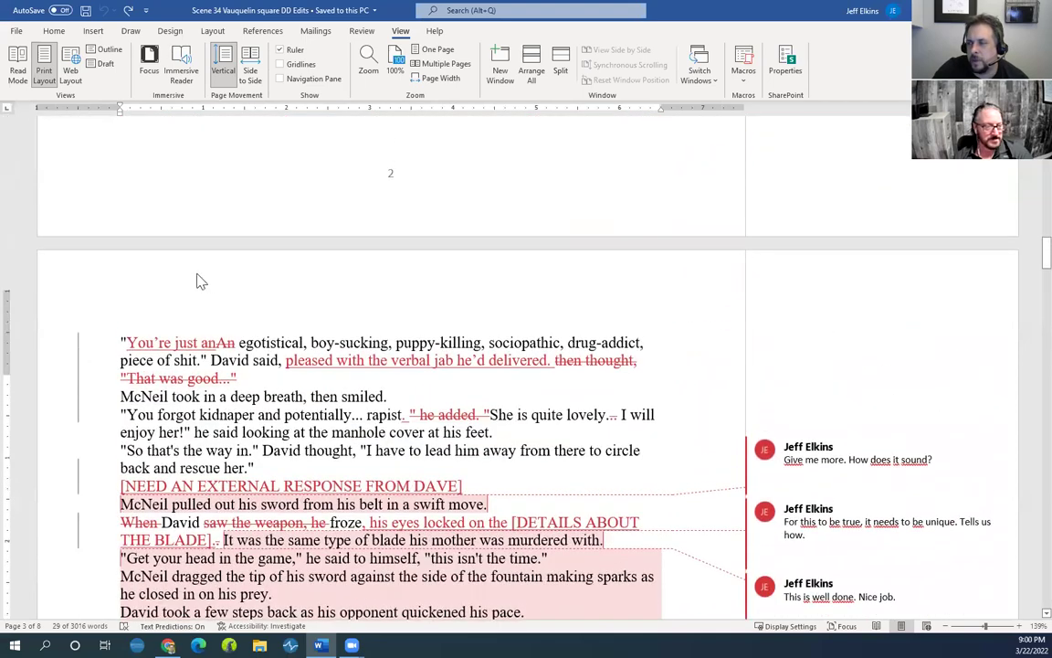
scroll(217, 369, down, 12)
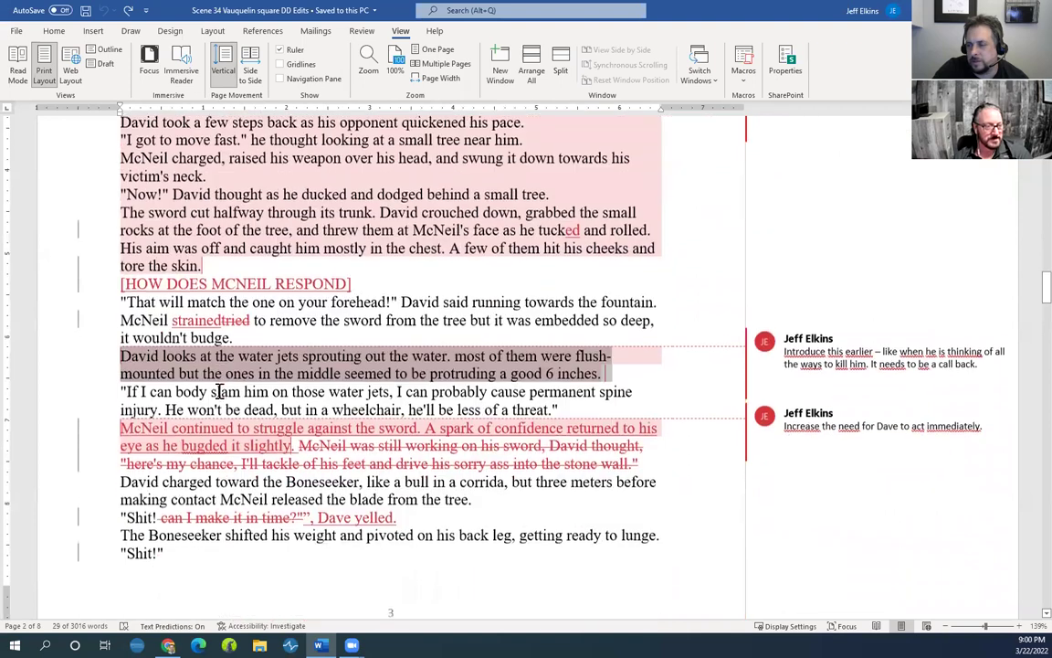
click(206, 361)
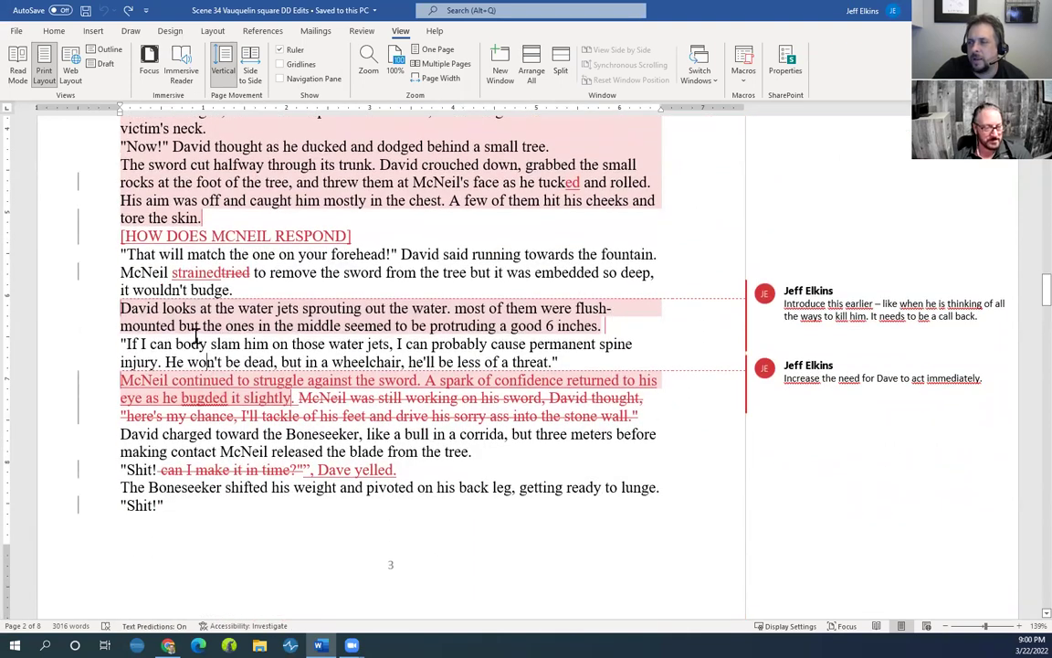
double_click(169, 309)
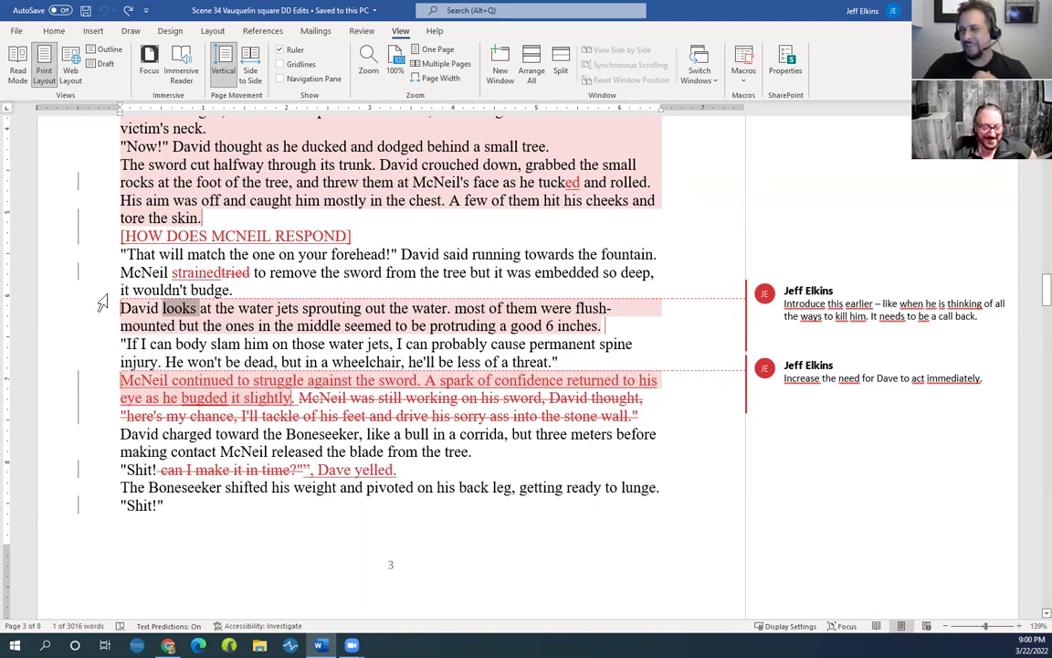
Select the inserted sentences from "McNeil continued to struggle against the sword" to "bugded it slightly"
scroll(242, 370, down, 1)
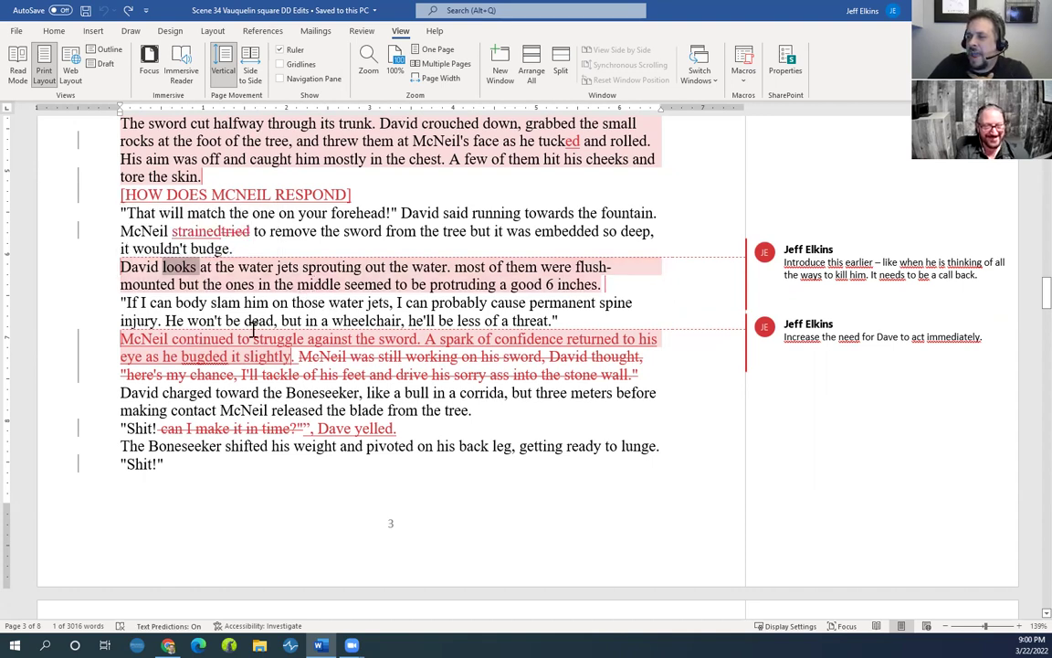
drag(121, 340, 208, 338)
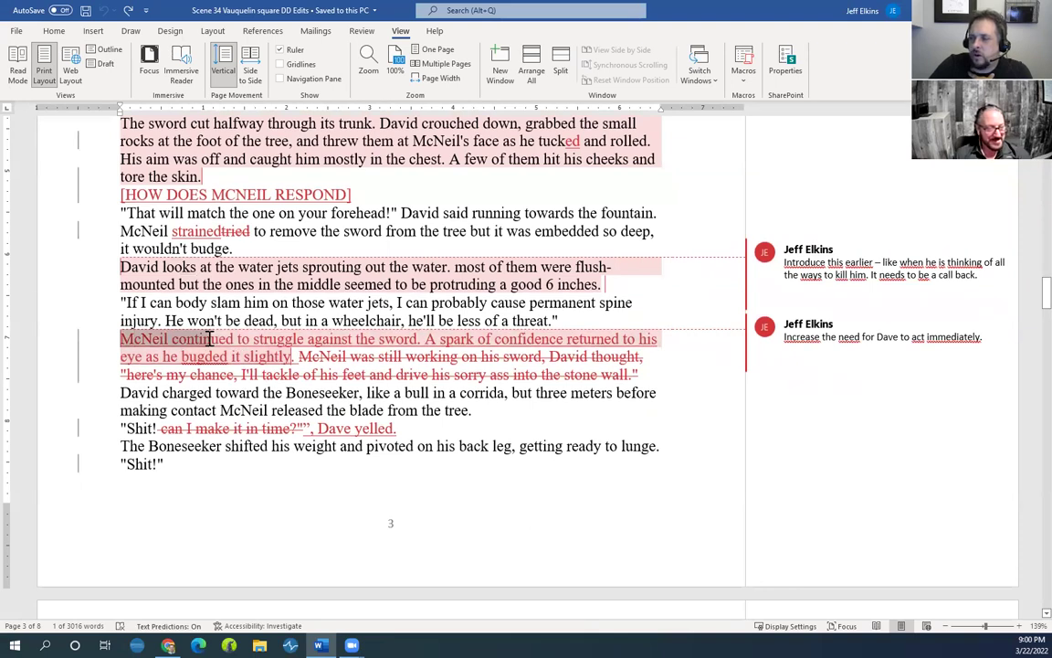
click(149, 284)
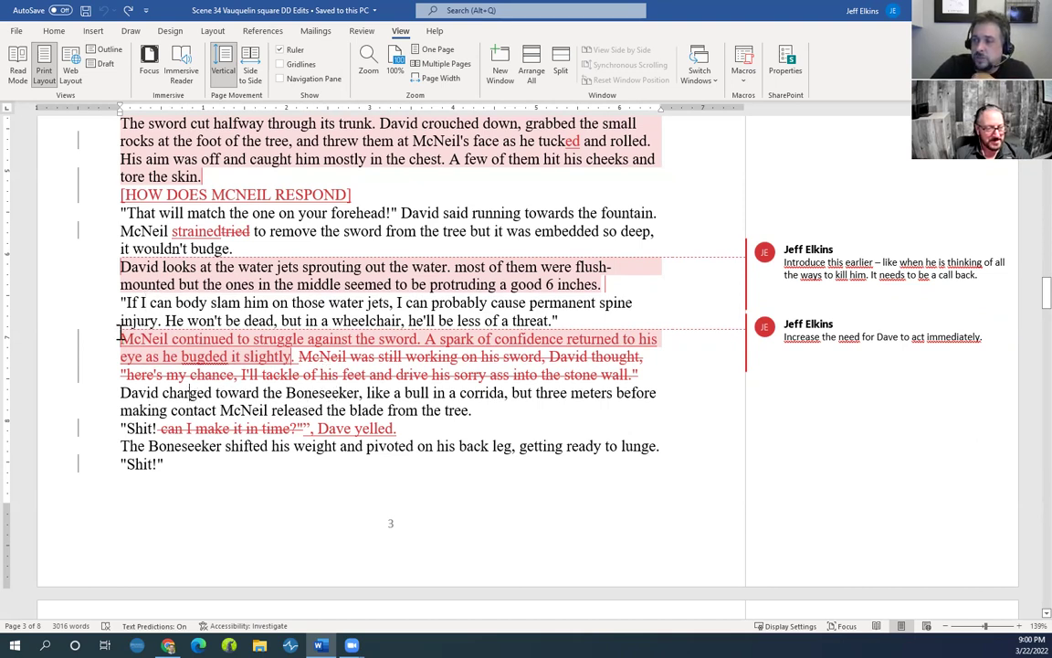
drag(122, 337, 292, 356)
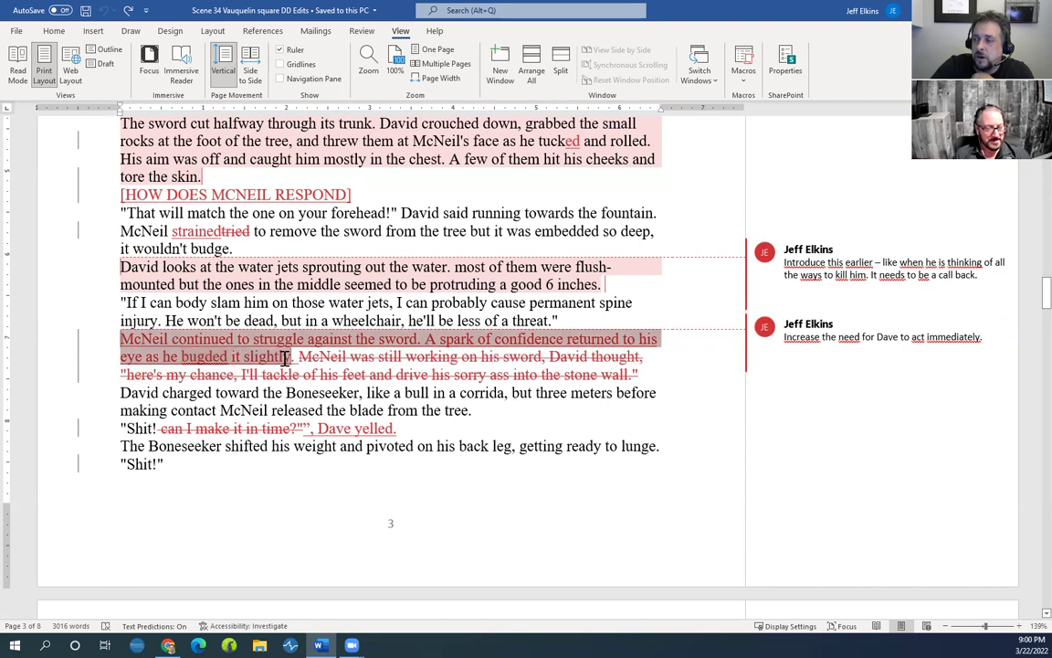
scroll(274, 433, down, 1)
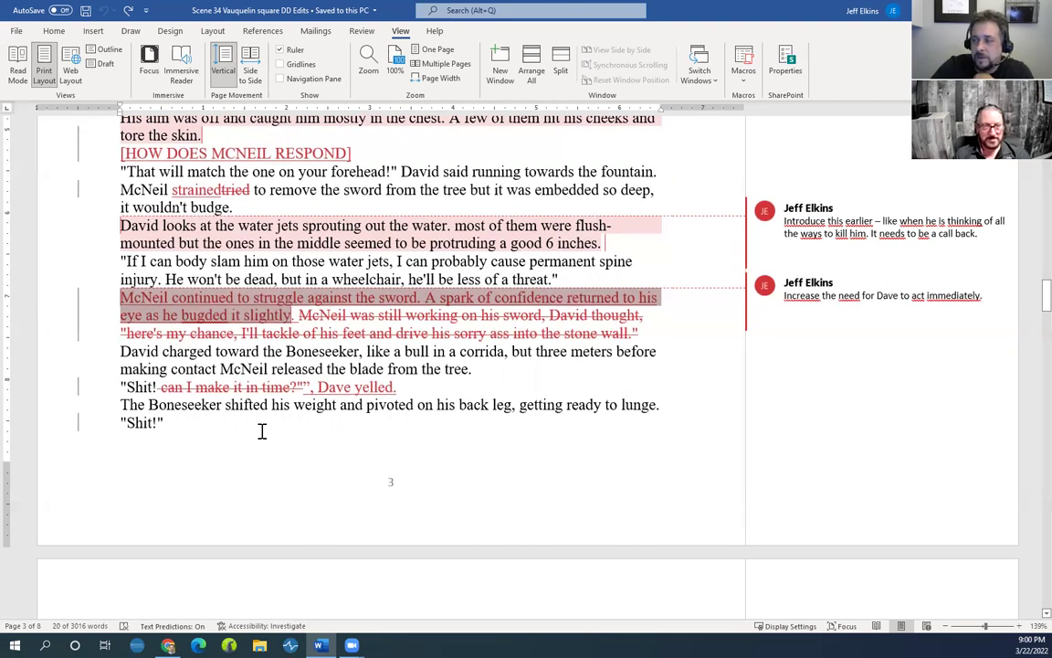
Review the end of page 3 against the earlier sword fight, from the blade being drawn to McNeil's stuck sword
scroll(147, 381, down, 1)
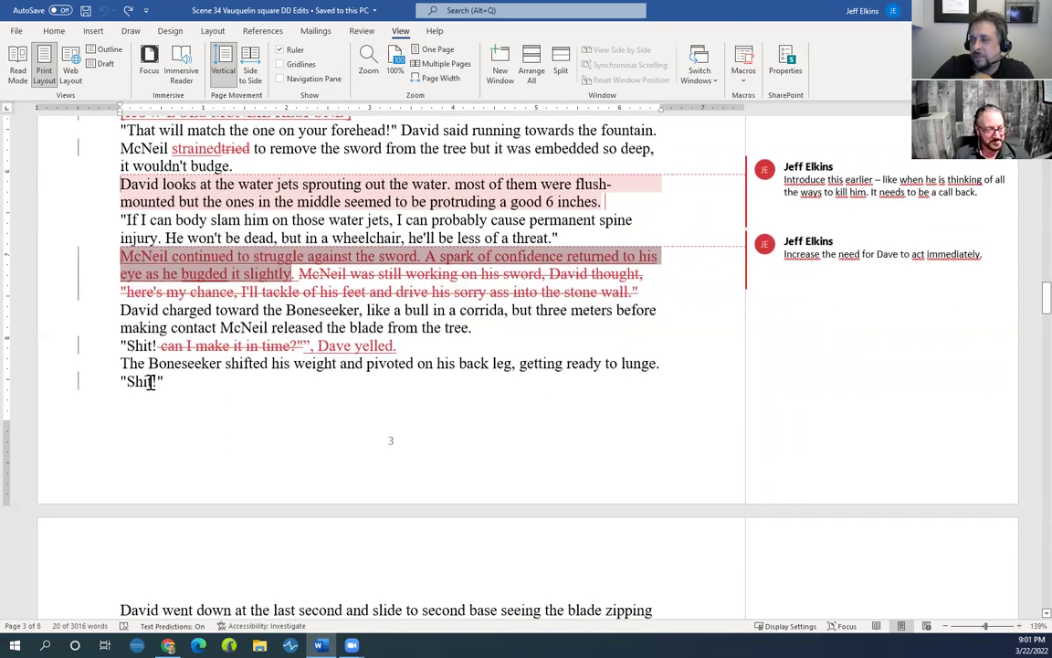
scroll(199, 382, down, 2)
scroll(200, 380, up, 4)
scroll(199, 378, up, 8)
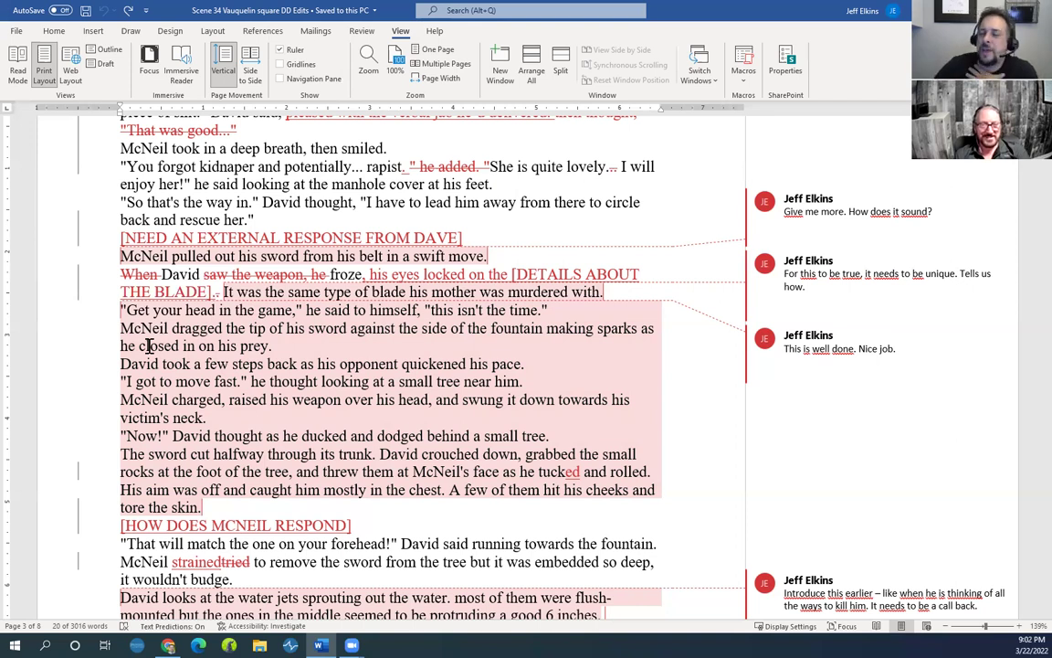
scroll(352, 365, down, 4)
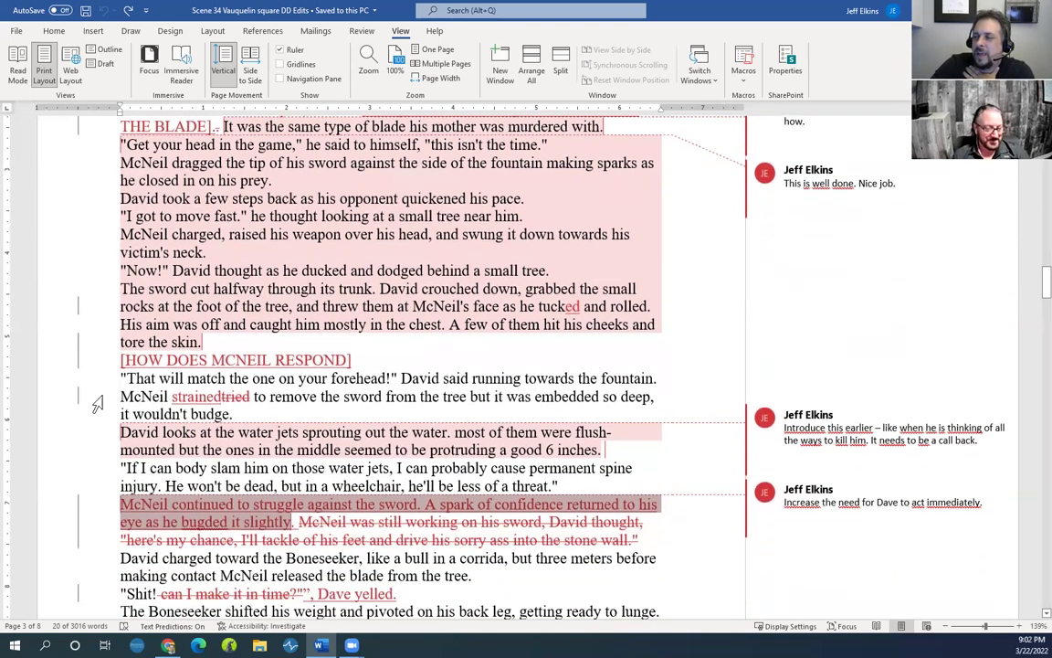
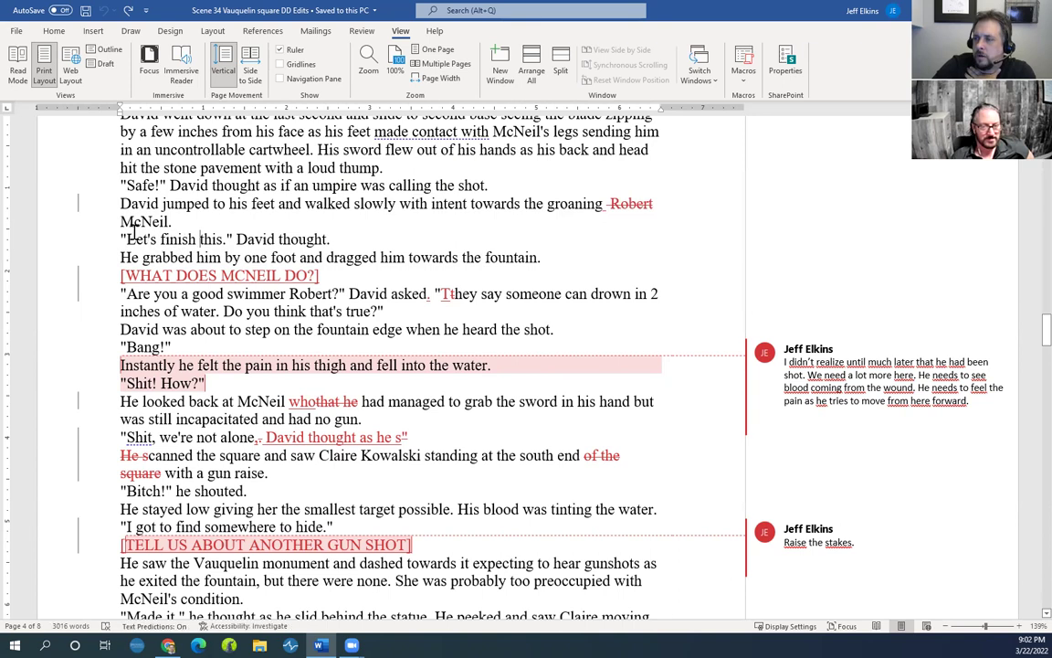
Select part of the sentence about grabbing McNeil by the foot, and the passage starting "Are you a good swimmer Robert?"
drag(143, 257, 203, 259)
click(172, 263)
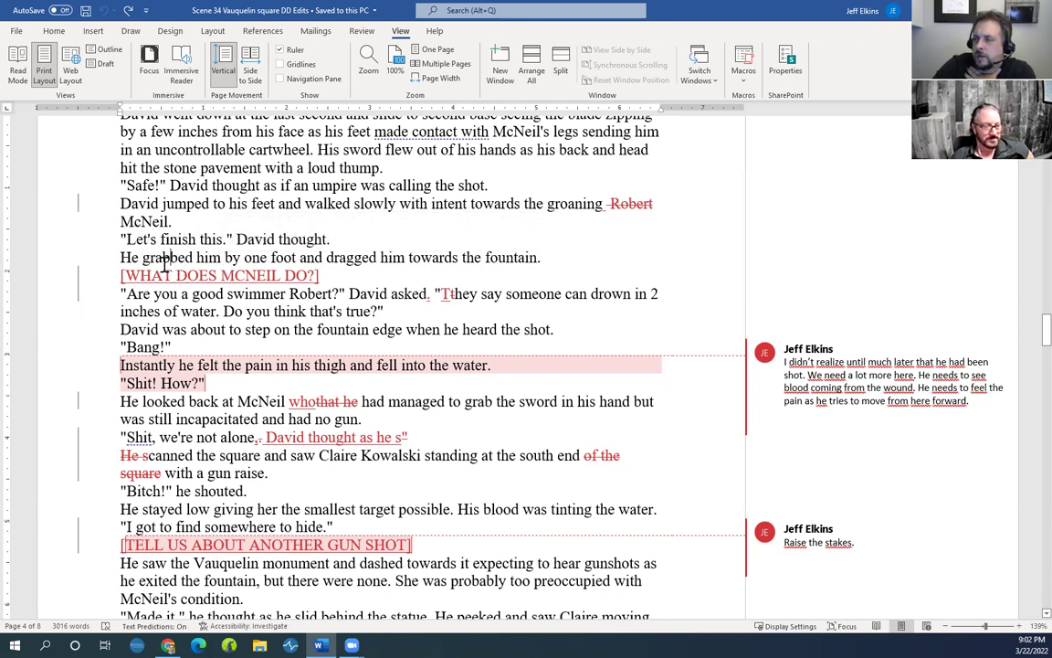
scroll(151, 239, down, 1)
drag(121, 248, 526, 294)
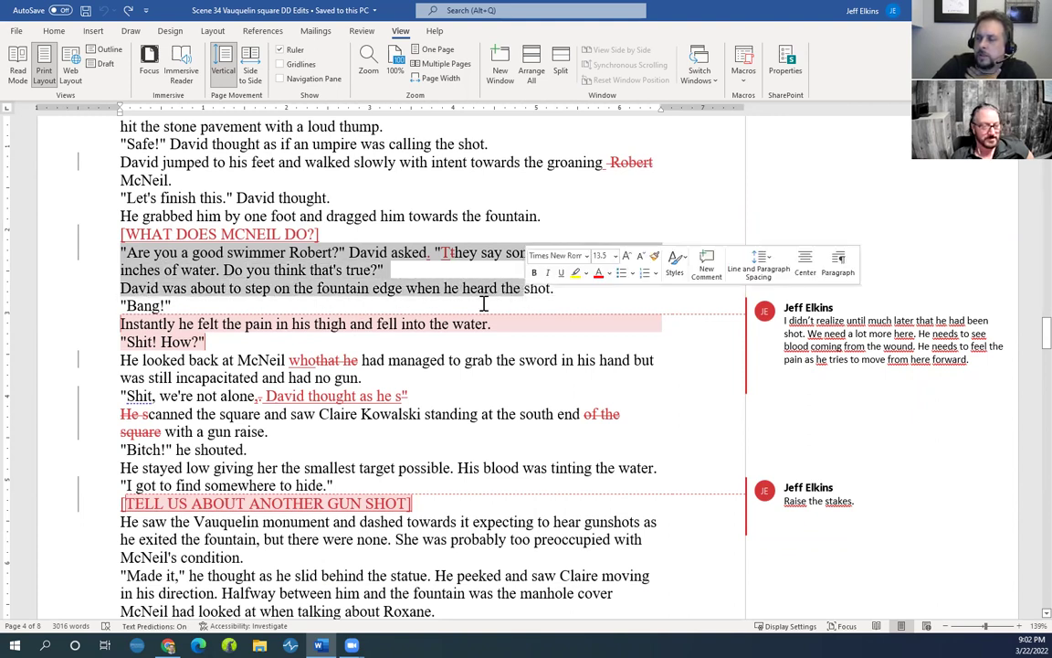
click(512, 290)
Select the inserted note "[WHAT DOES MCNEIL DO?]" above the swimmer dialogue, then clear the selection
mouse_move(348, 249)
mouse_down()
mouse_move(117, 235)
mouse_move(350, 243)
mouse_up()
click(118, 235)
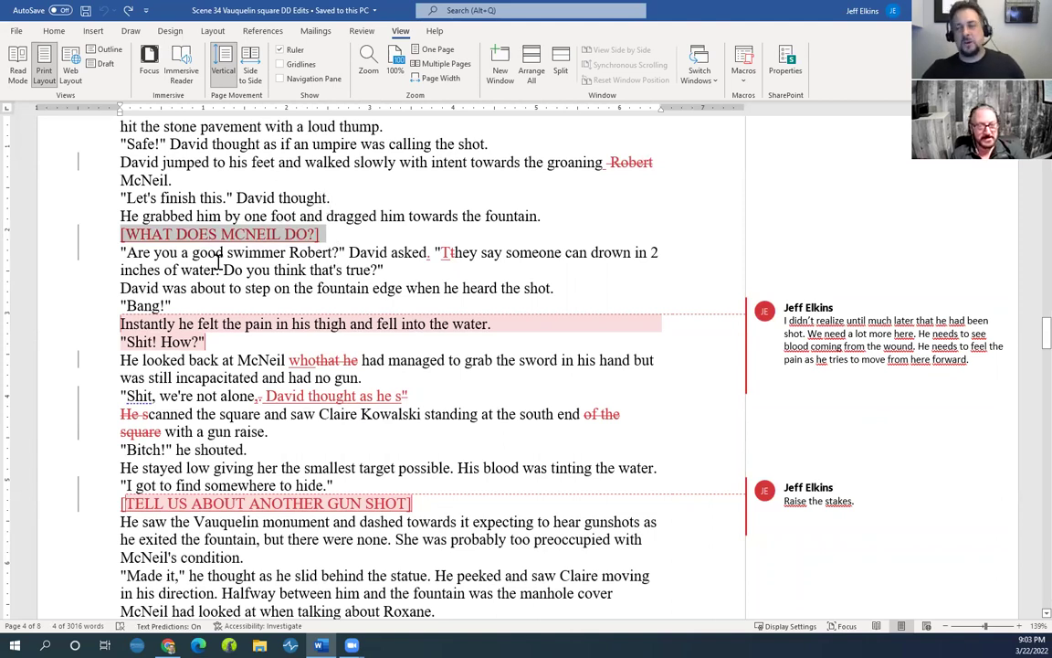
click(304, 235)
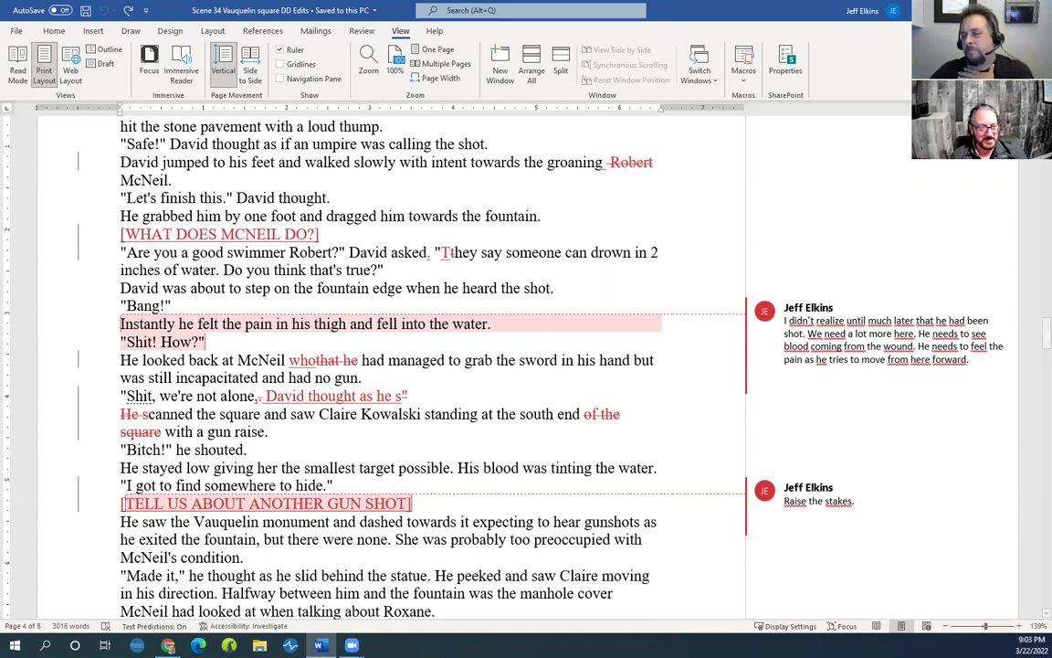
Examine the text from the thigh shot through the manhole cover throw to the old prison passage on page 5
scroll(336, 387, down, 3)
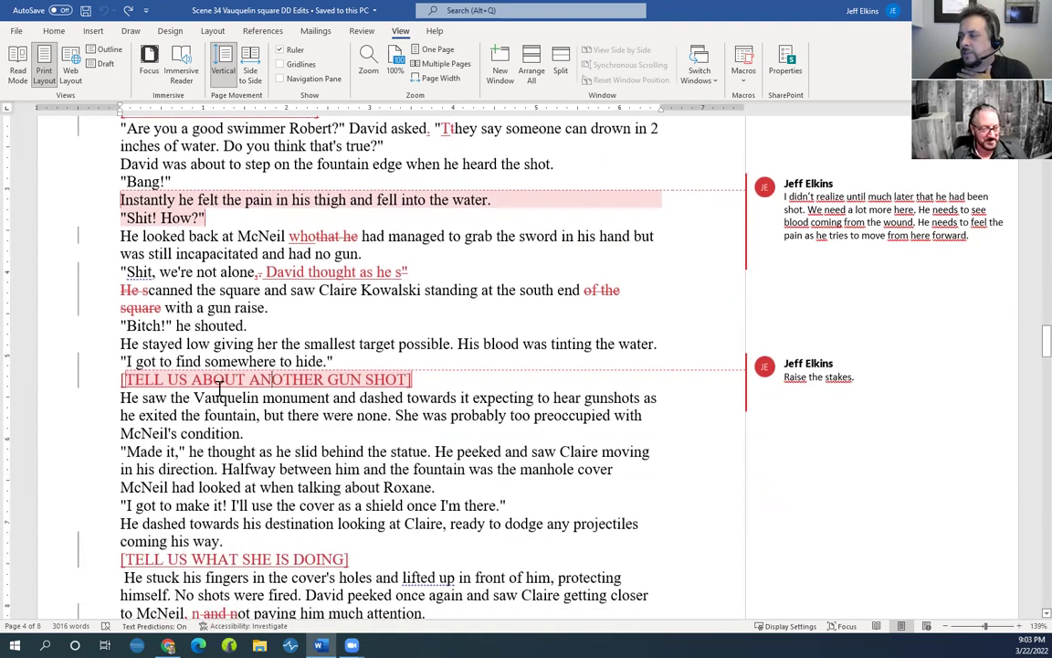
scroll(140, 259, down, 1)
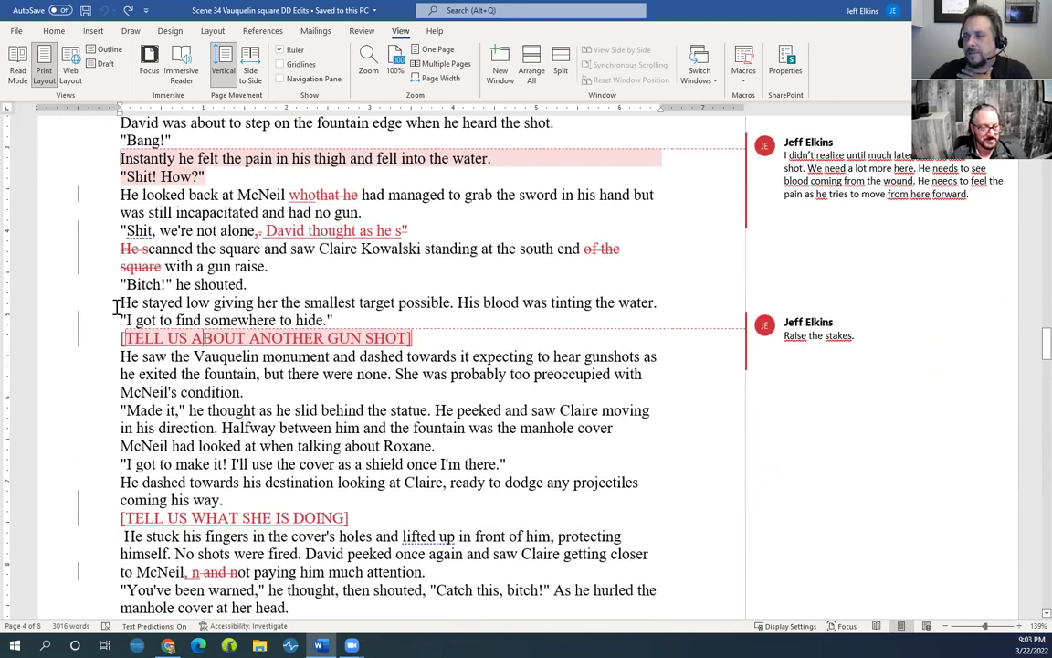
scroll(138, 260, down, 2)
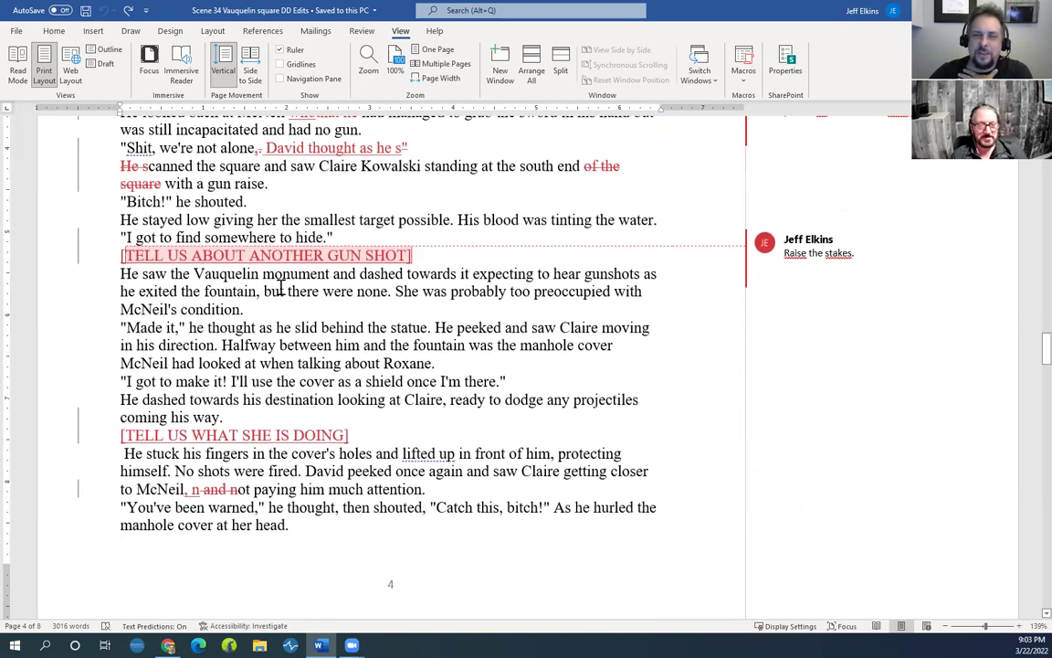
scroll(279, 296, down, 1)
scroll(281, 306, down, 10)
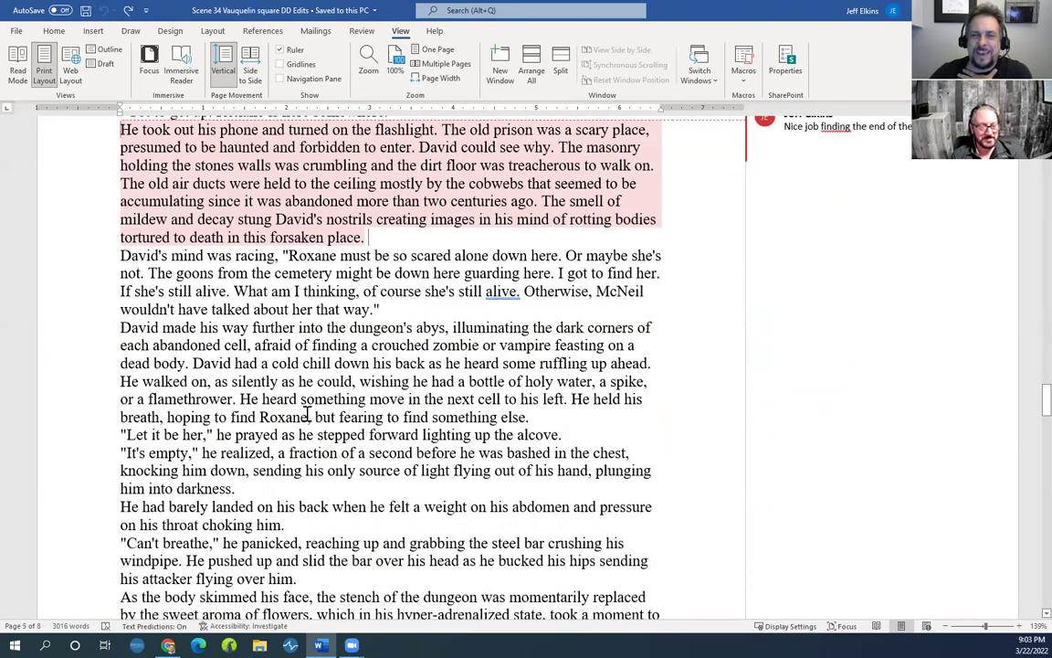
scroll(297, 394, up, 10)
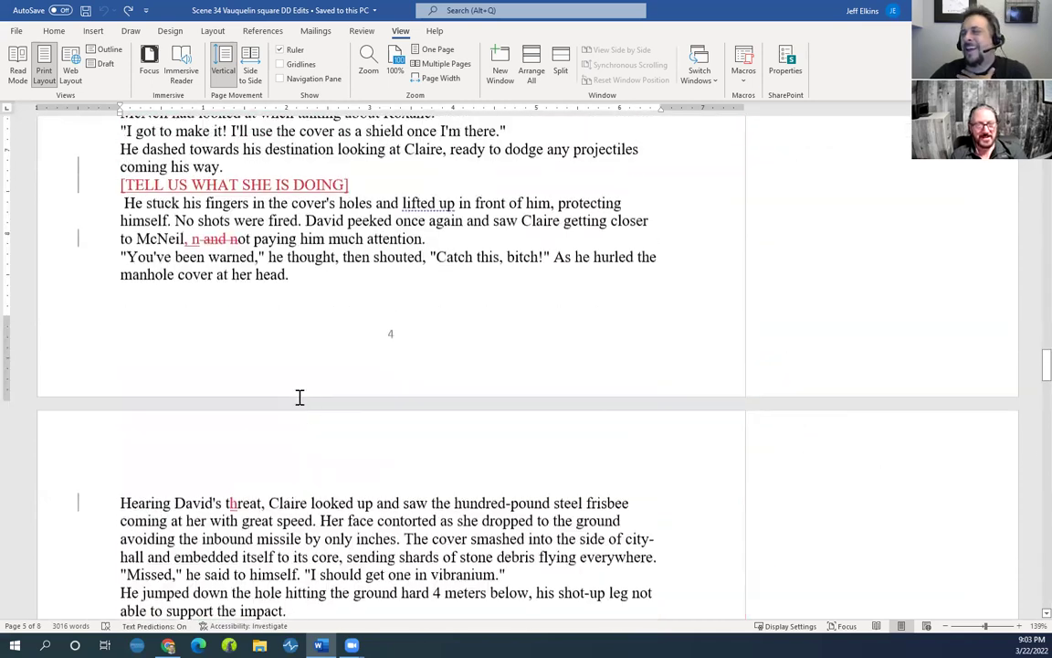
scroll(149, 294, up, 2)
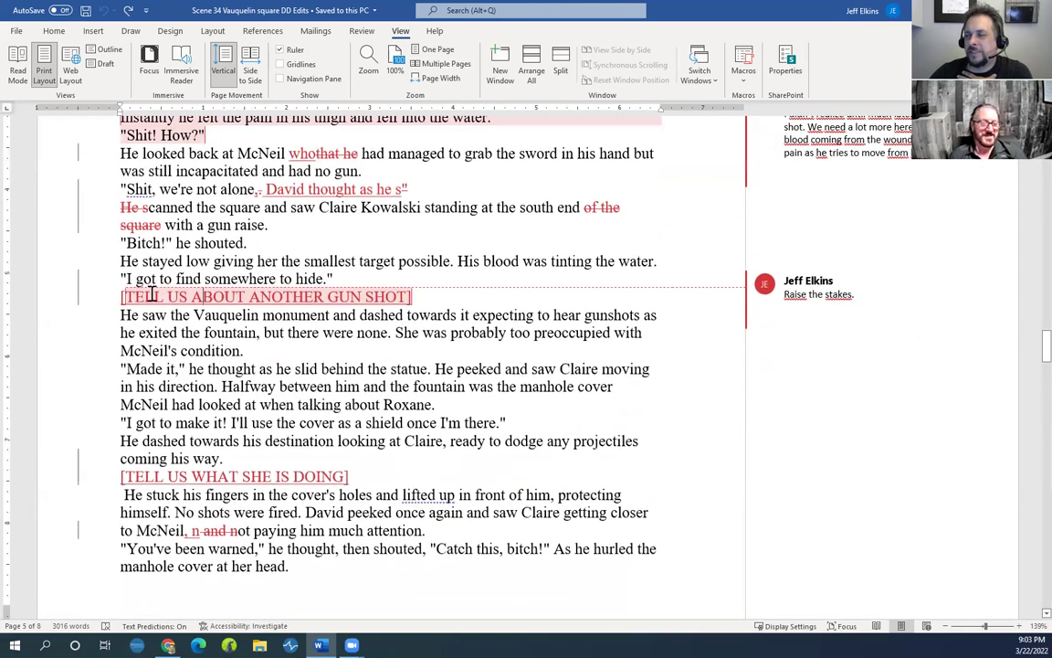
Select the lines around the note "[TELL US ABOUT ANOTHER GUN SHOT]" and the words "I got to" just before it
drag(130, 279, 447, 315)
click(280, 301)
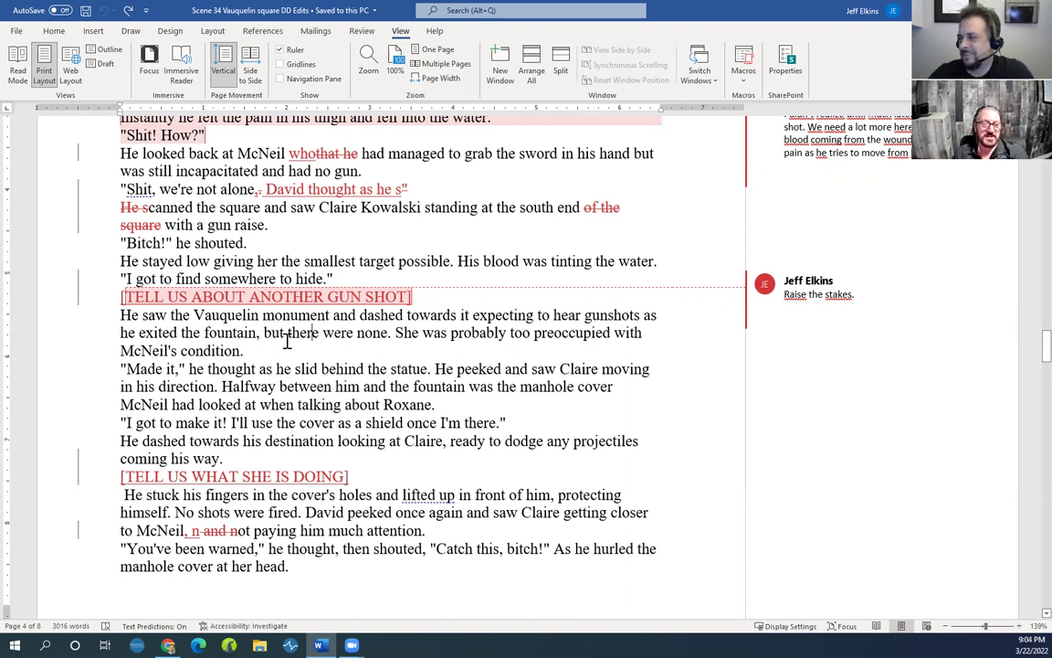
scroll(174, 292, down, 1)
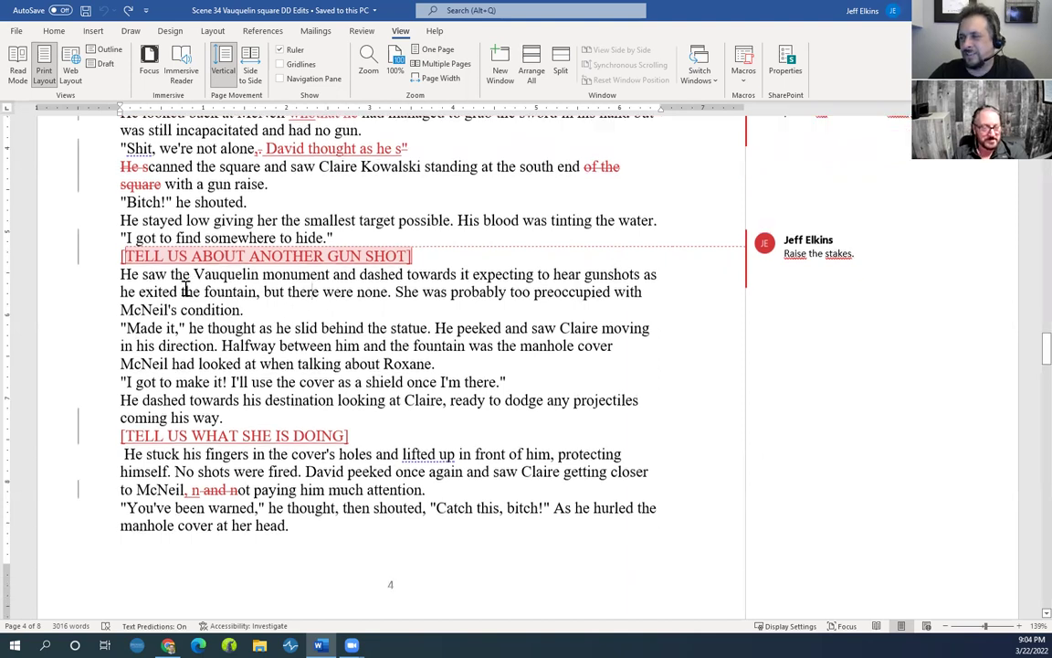
drag(159, 238, 120, 237)
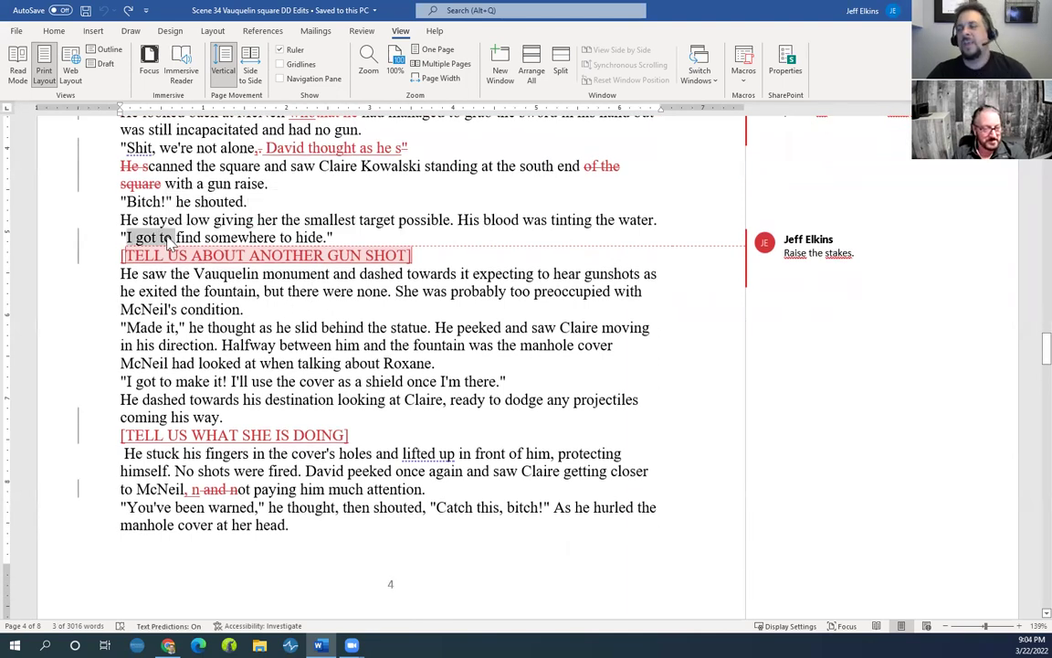
click(167, 242)
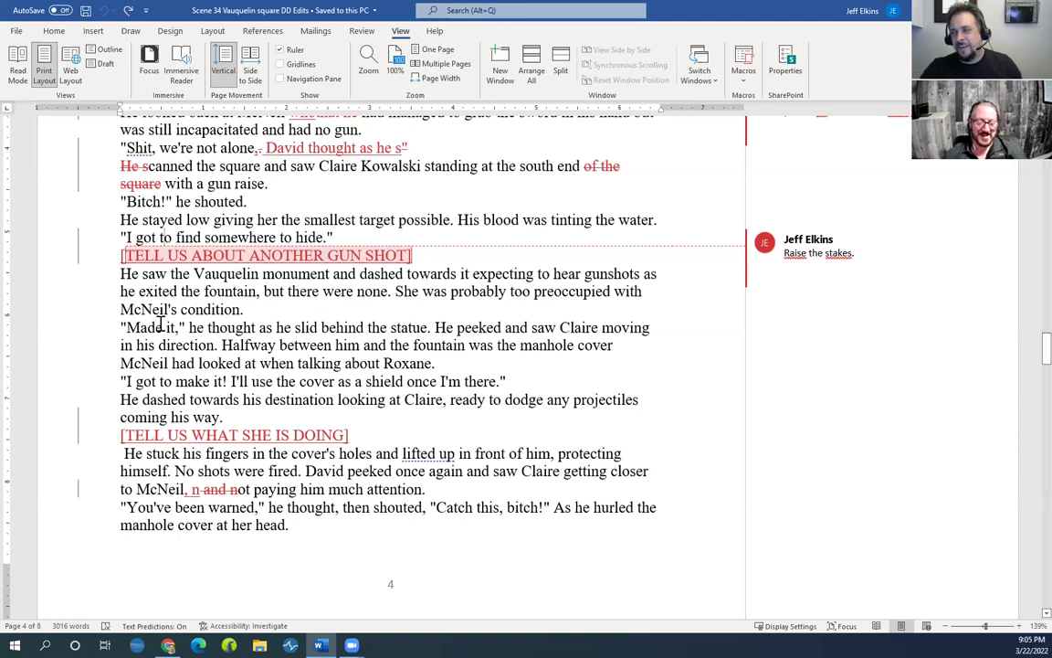
Reread page 4 from the manhole cover throw back to the gunshot and its comment about showing the wound
scroll(174, 274, down, 2)
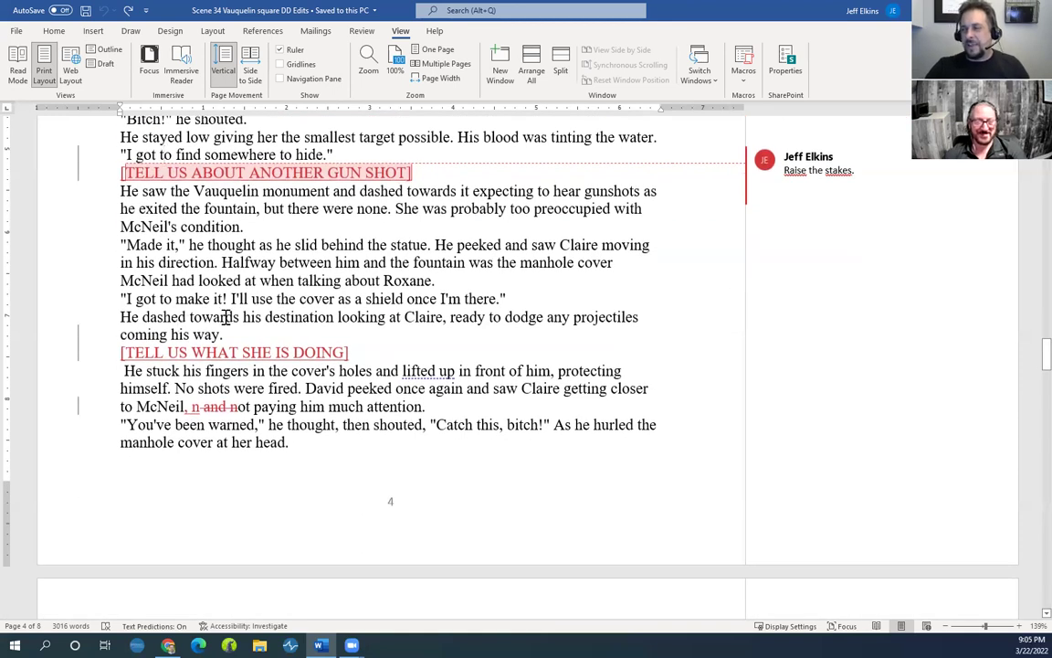
scroll(169, 158, up, 1)
scroll(197, 229, down, 1)
scroll(173, 215, up, 2)
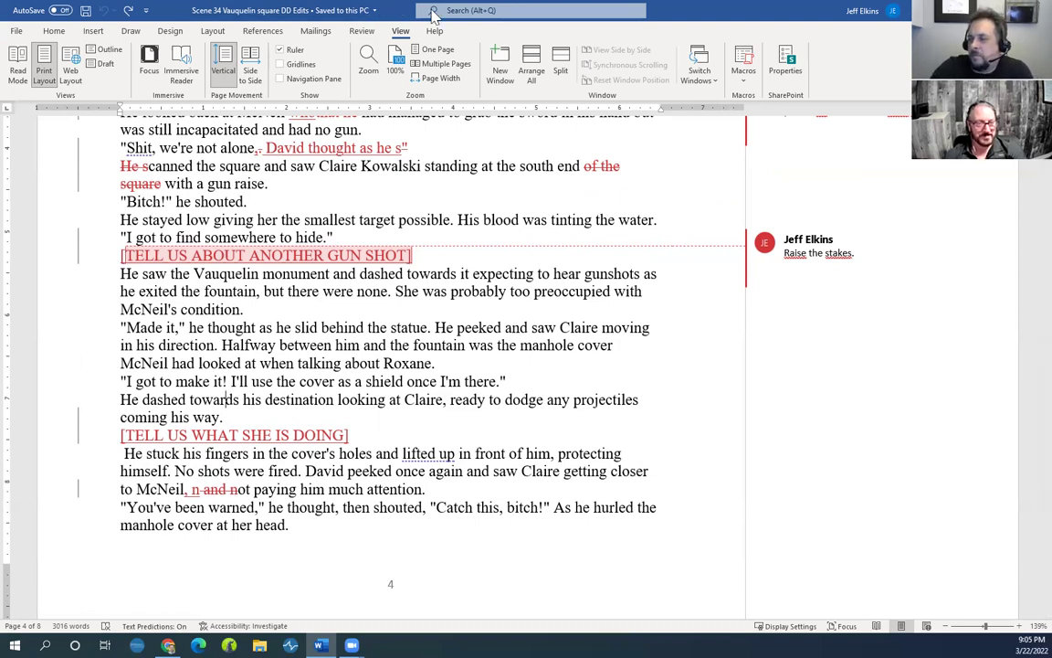
scroll(274, 183, up, 5)
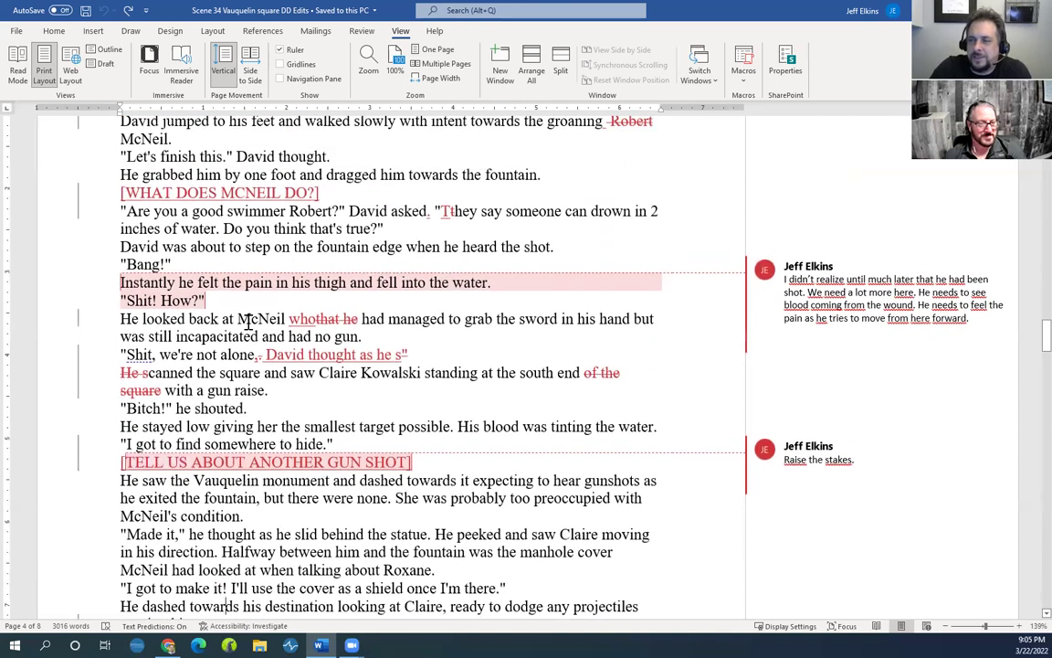
scroll(329, 384, down, 1)
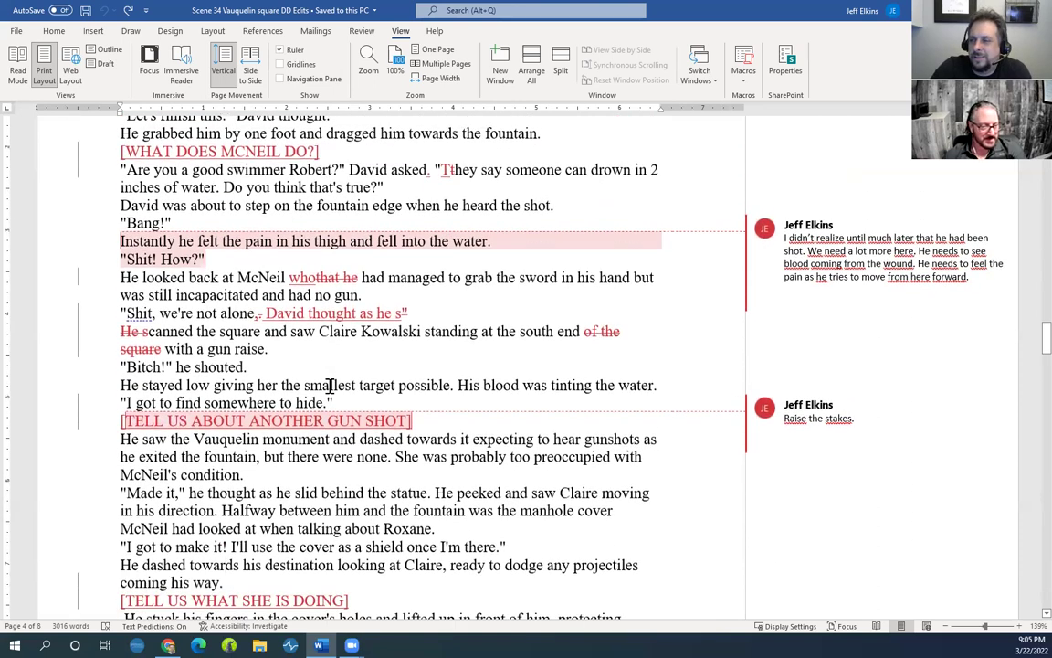
Select the clause about jumping down the hole 4 meters below near the start of page 5, then clear the selection
scroll(395, 454, down, 1)
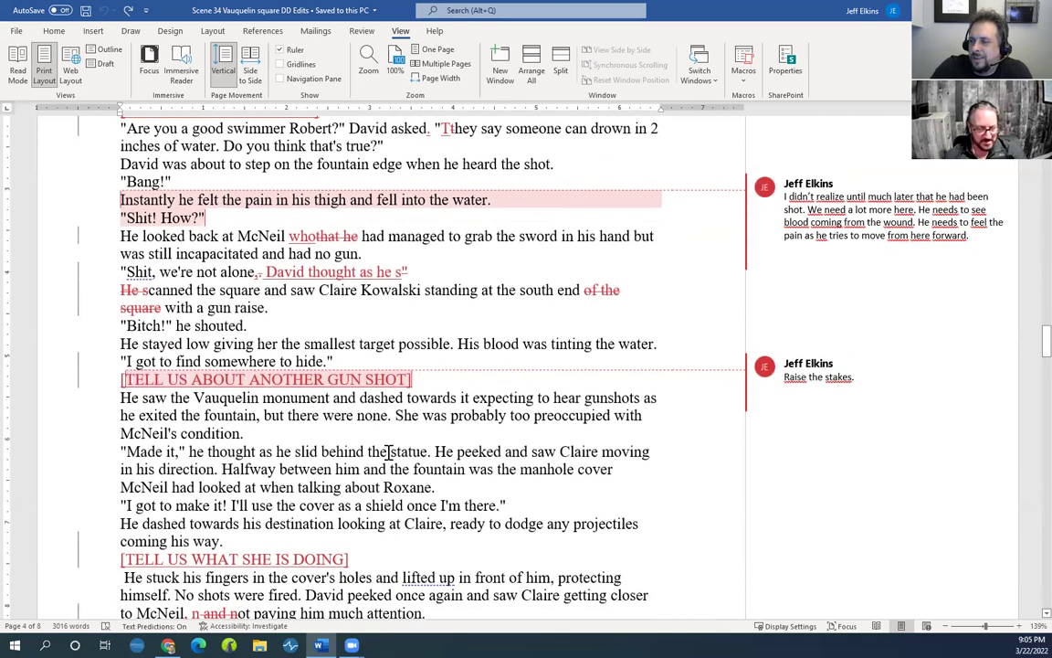
scroll(388, 453, up, 2)
scroll(291, 321, down, 8)
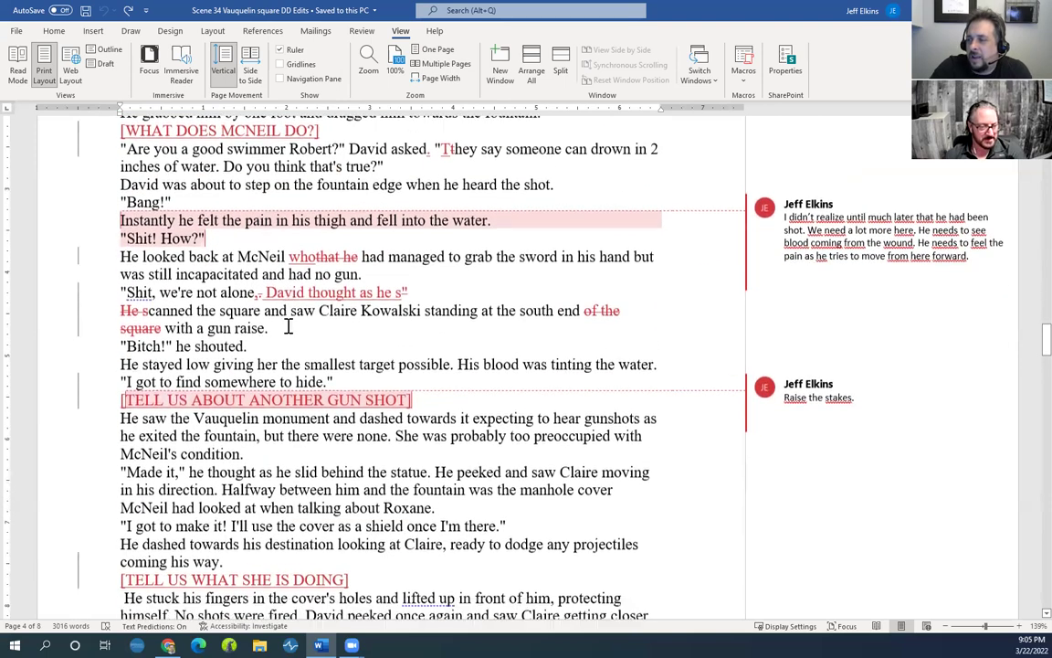
scroll(285, 330, down, 6)
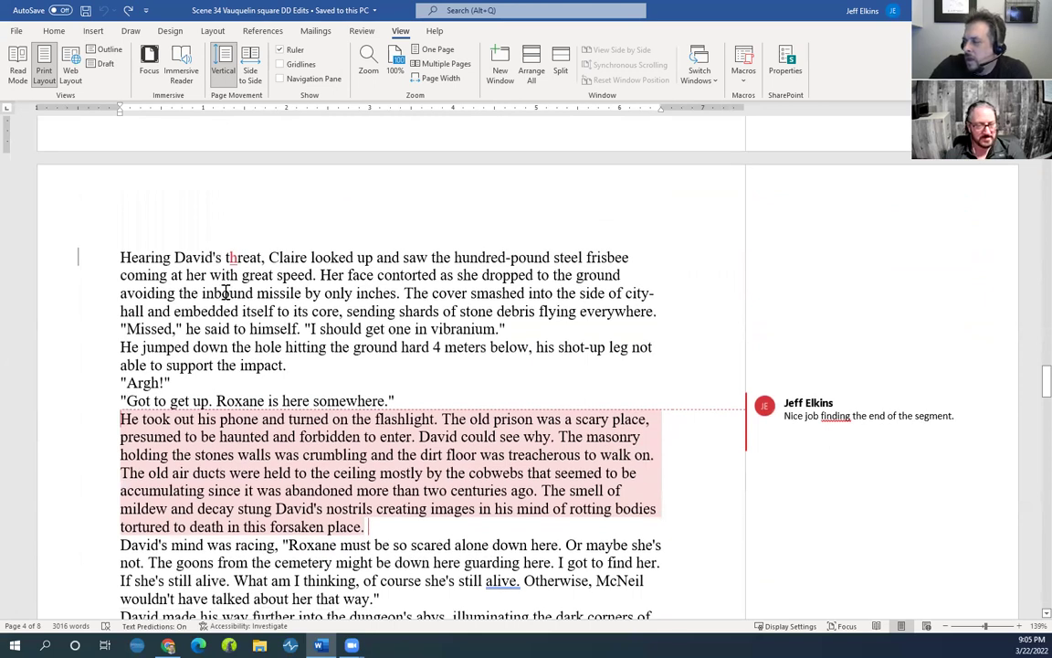
scroll(238, 457, down, 2)
scroll(159, 289, up, 2)
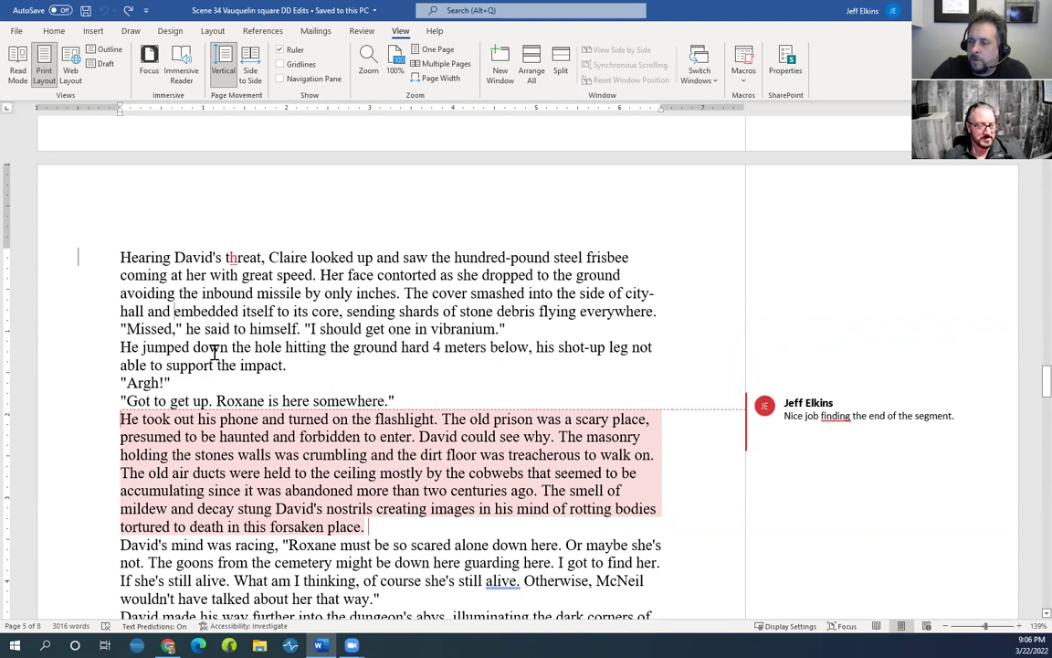
drag(121, 347, 513, 353)
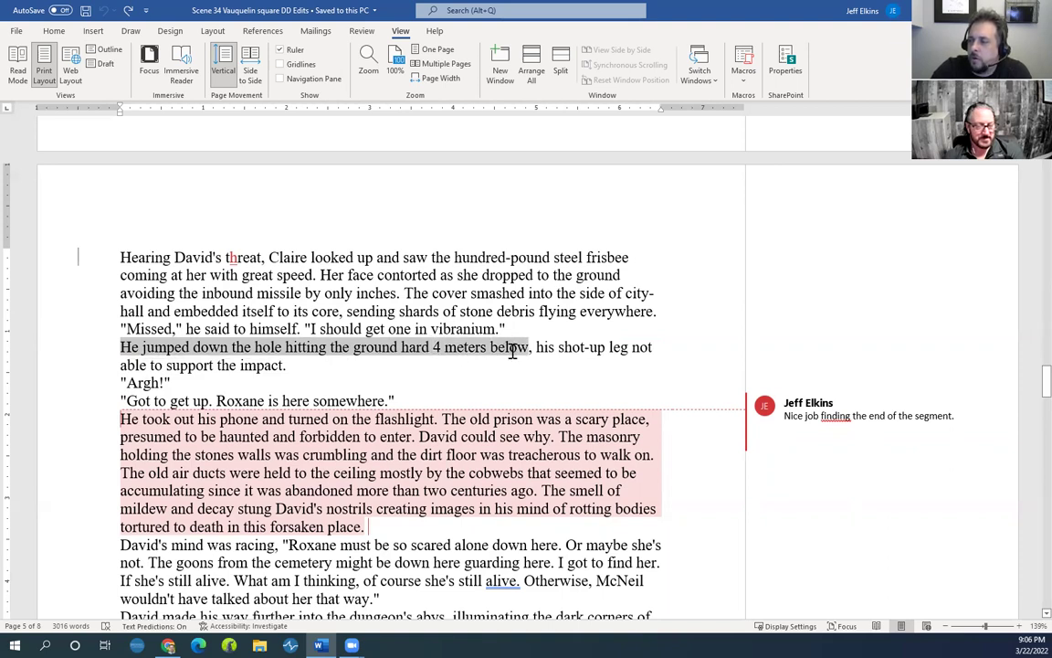
click(418, 369)
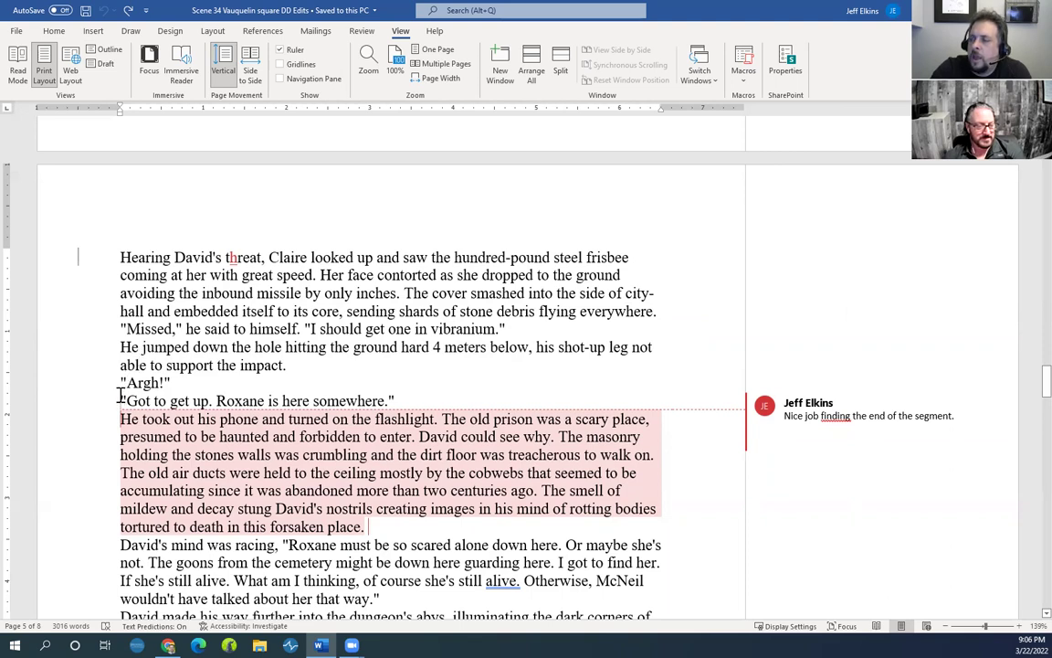
Select the thought line "Got to get up. Roxane is here somewhere" just before the old prison paragraph
scroll(120, 394, down, 2)
drag(118, 318, 383, 311)
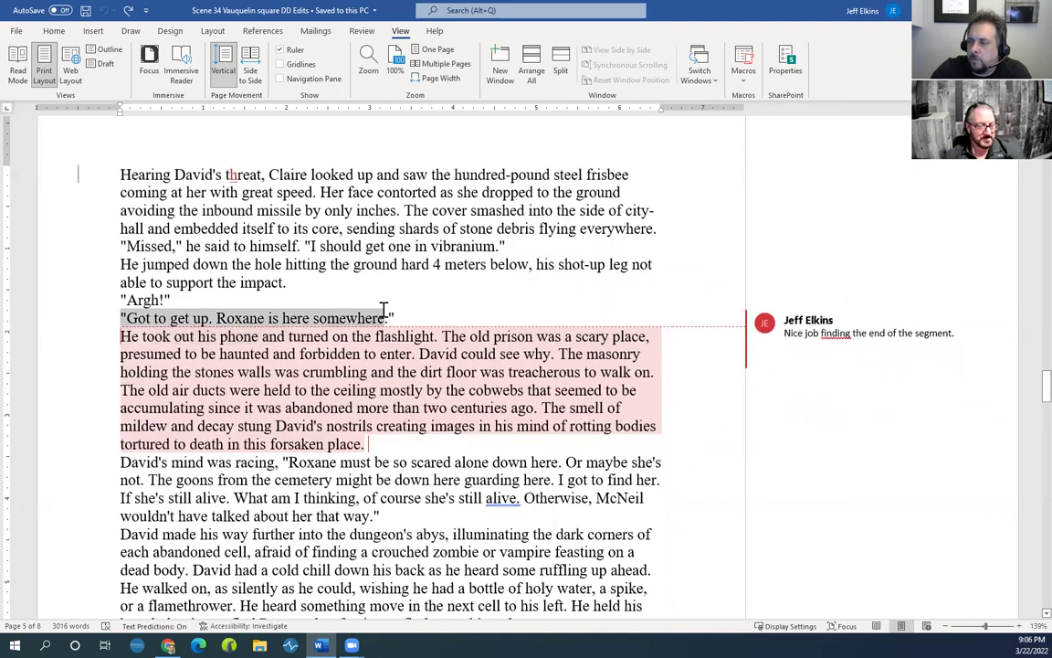
click(181, 282)
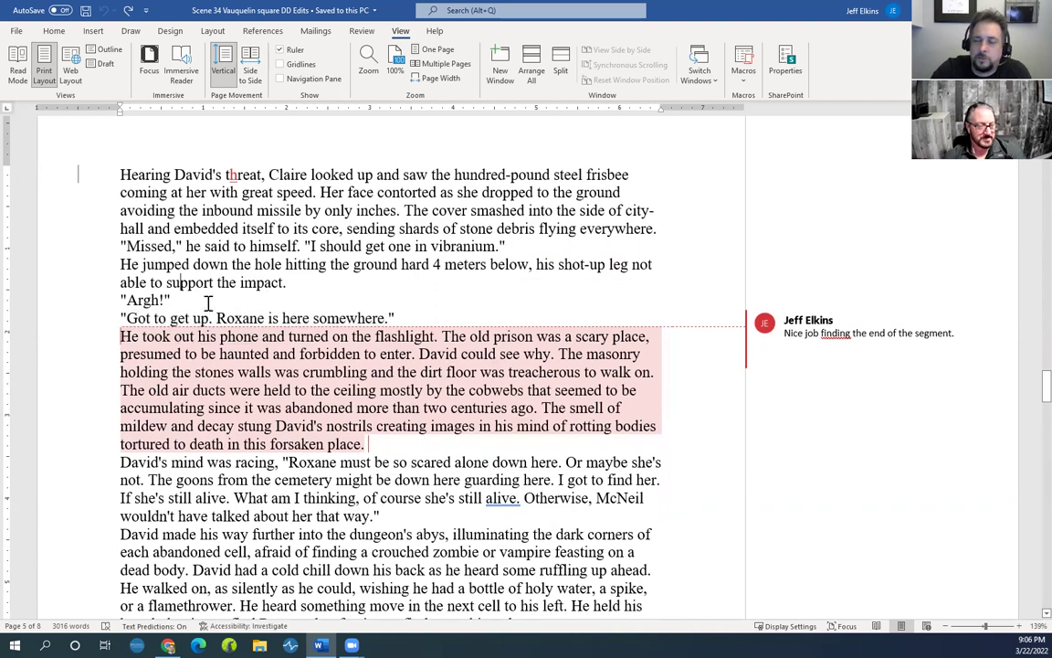
drag(137, 318, 347, 315)
scroll(151, 340, down, 1)
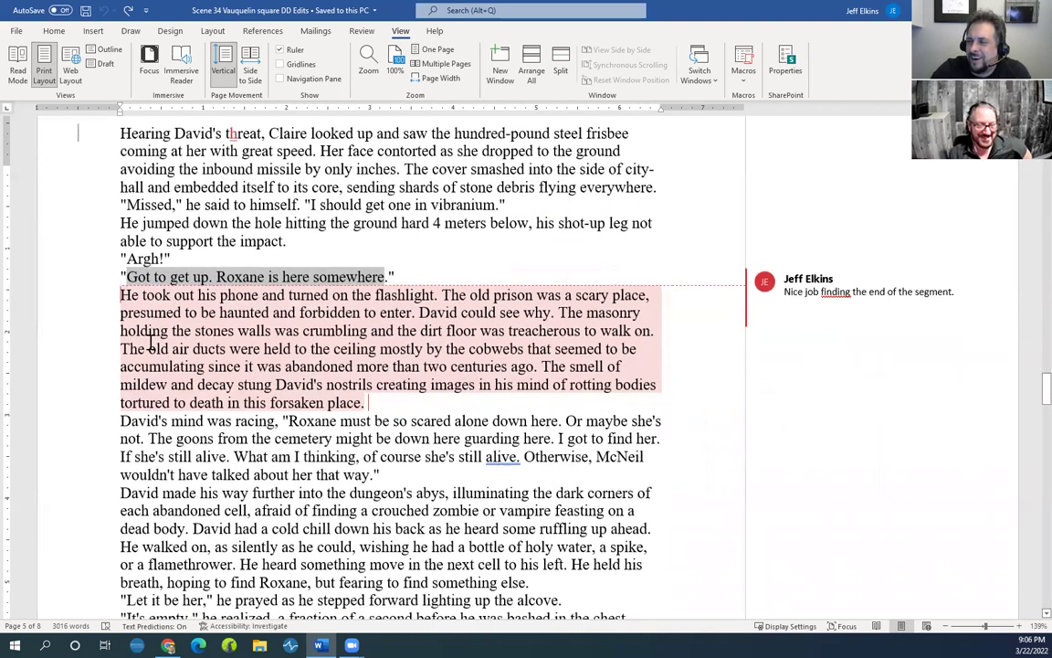
Select the commented old prison paragraph, first its two opening sentences and then the whole description, and clear the selection
drag(122, 294, 419, 315)
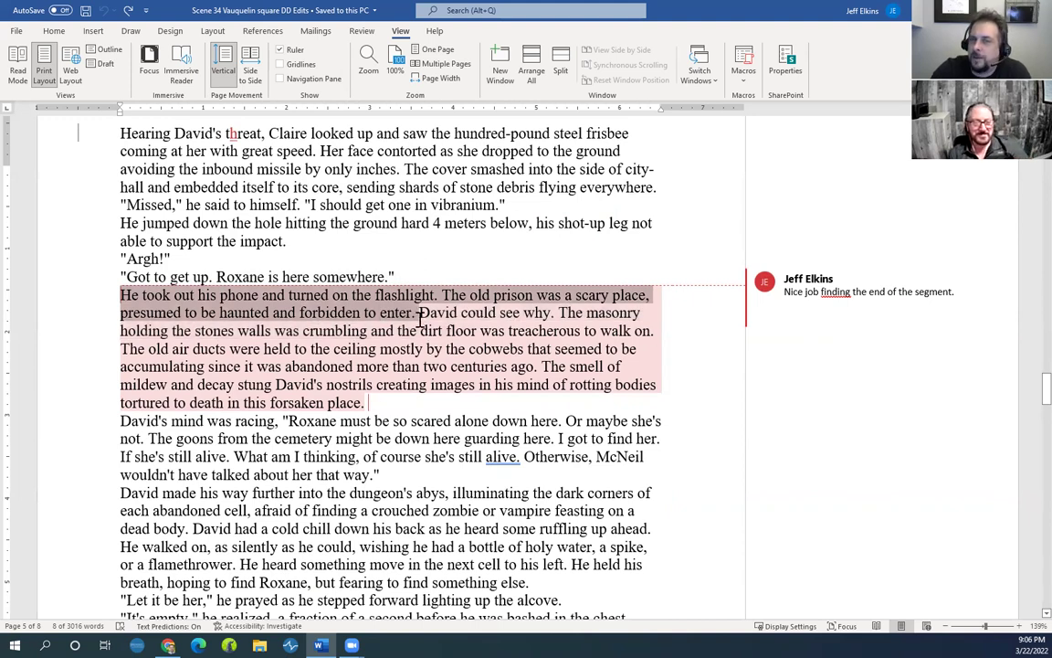
drag(419, 315, 420, 320)
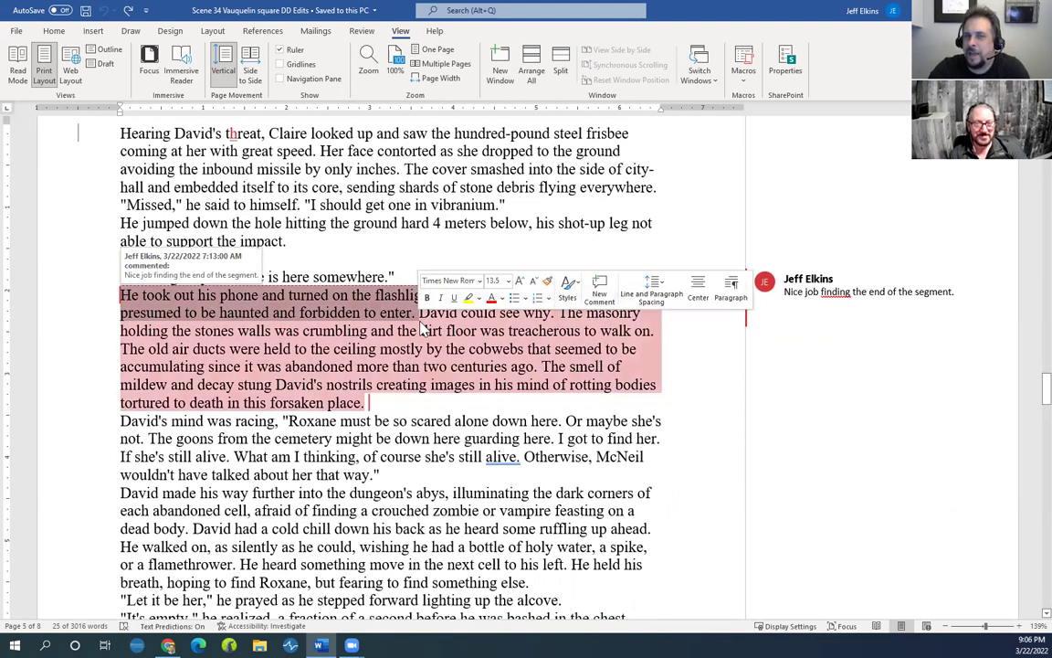
drag(422, 313, 355, 397)
click(288, 333)
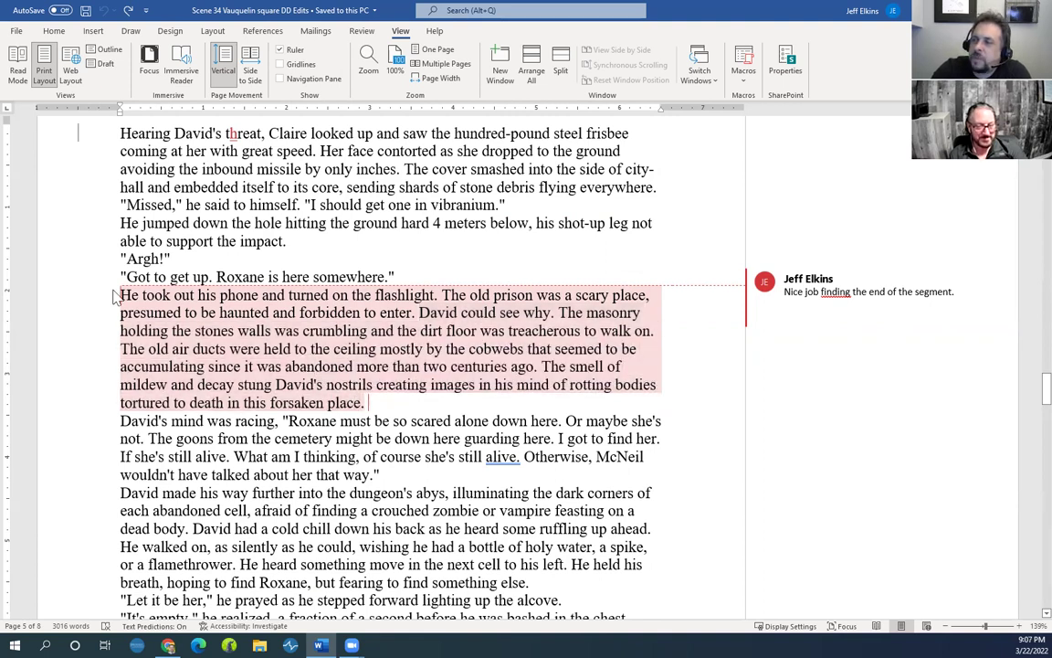
drag(129, 293, 356, 398)
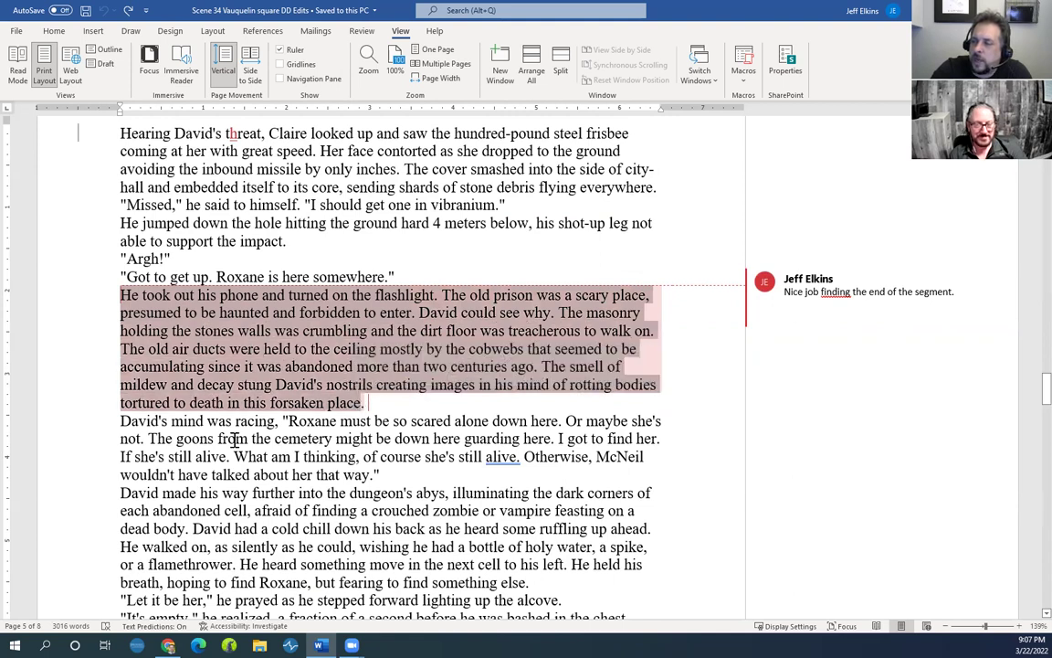
click(236, 437)
scroll(247, 443, down, 1)
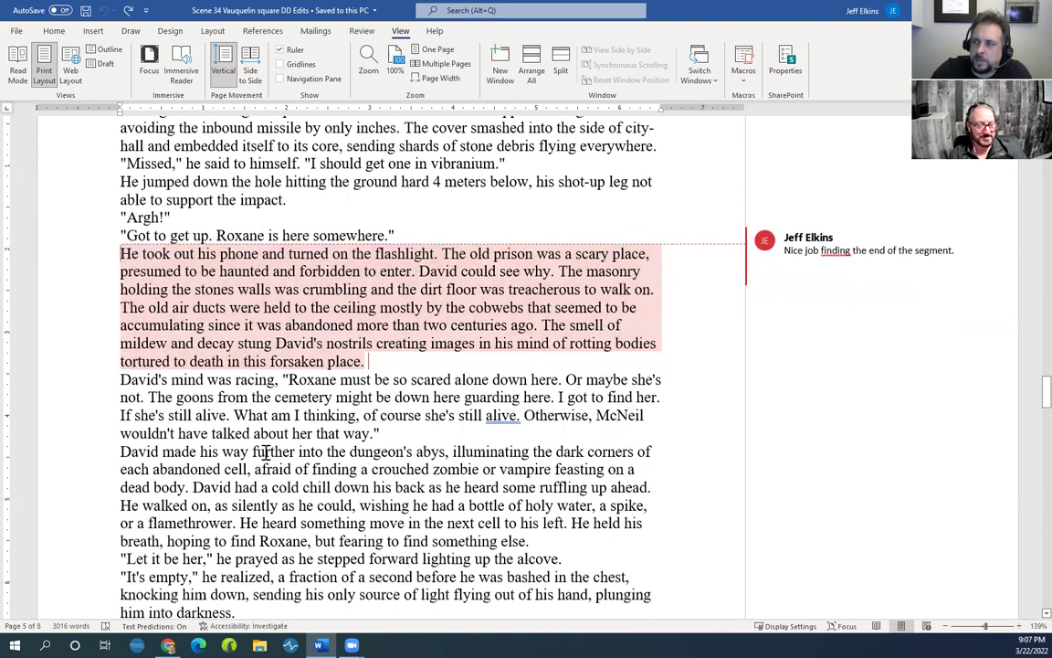
Select the page 5 passage from "David's threat" through "He jumped down", then clear the selection
scroll(265, 451, up, 4)
drag(180, 301, 213, 388)
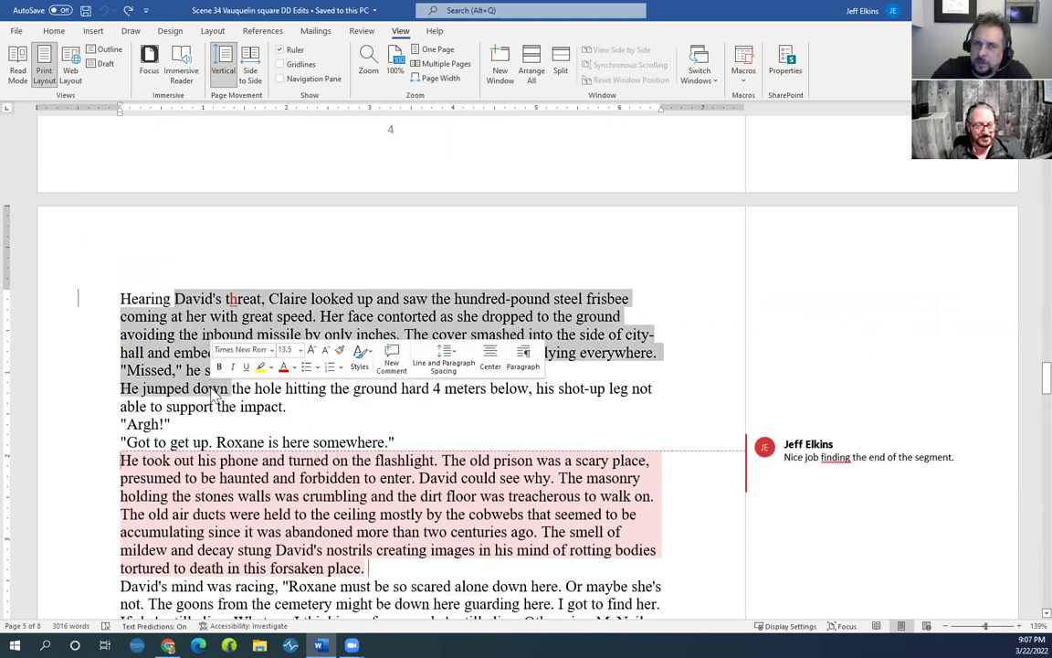
scroll(187, 369, down, 1)
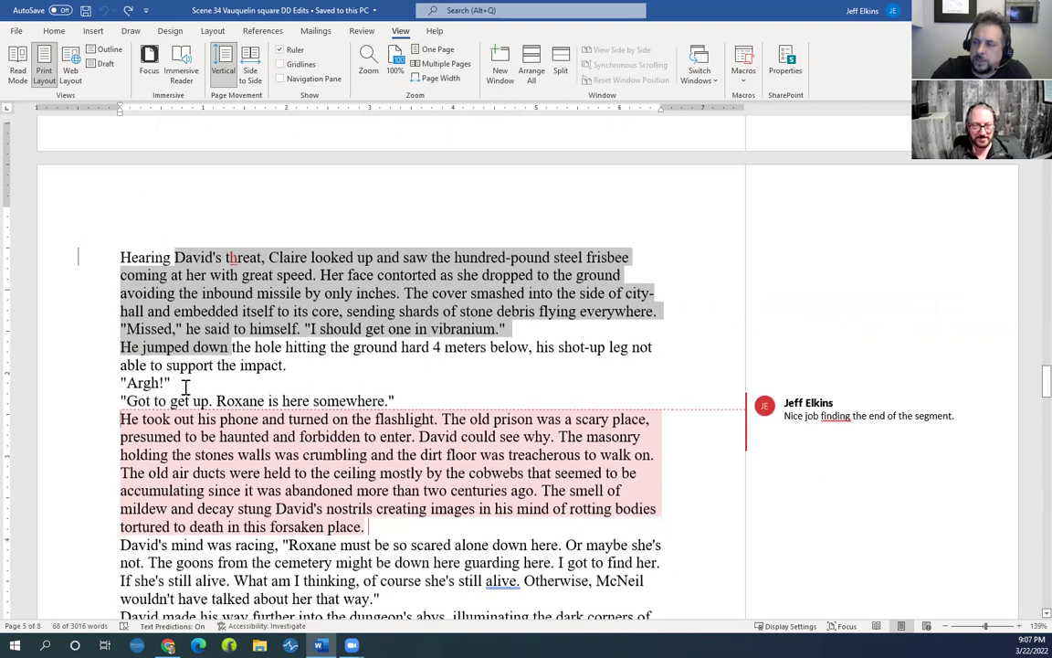
scroll(187, 370, down, 3)
click(173, 366)
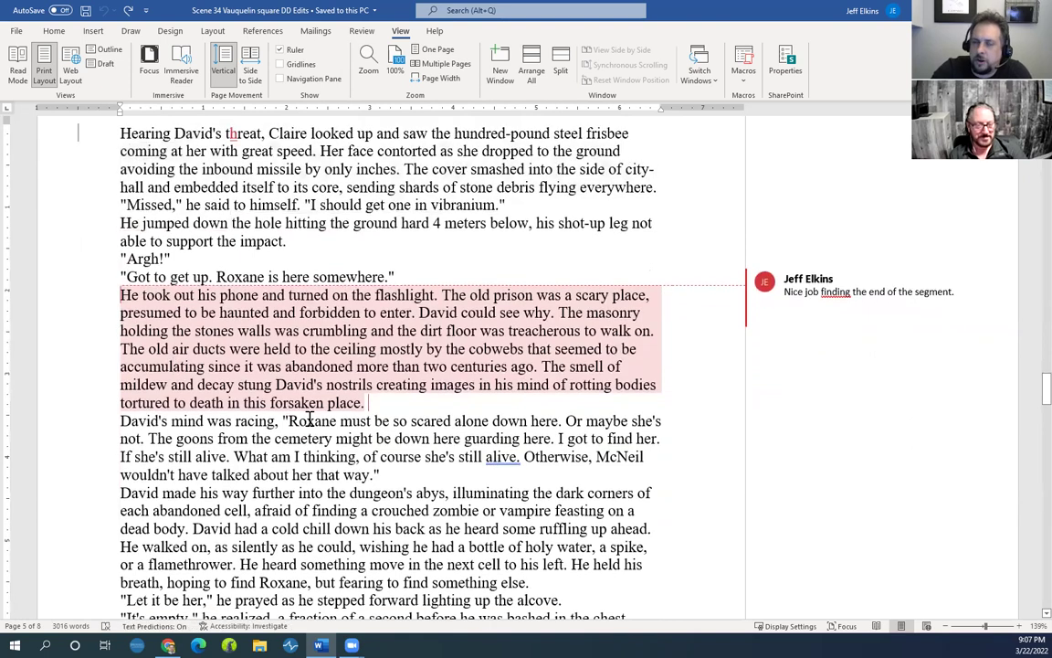
Examine the dungeon search on page 5, from the old prison description through the attack in the dark to the reunion on page 6
scroll(308, 419, down, 1)
scroll(228, 416, down, 2)
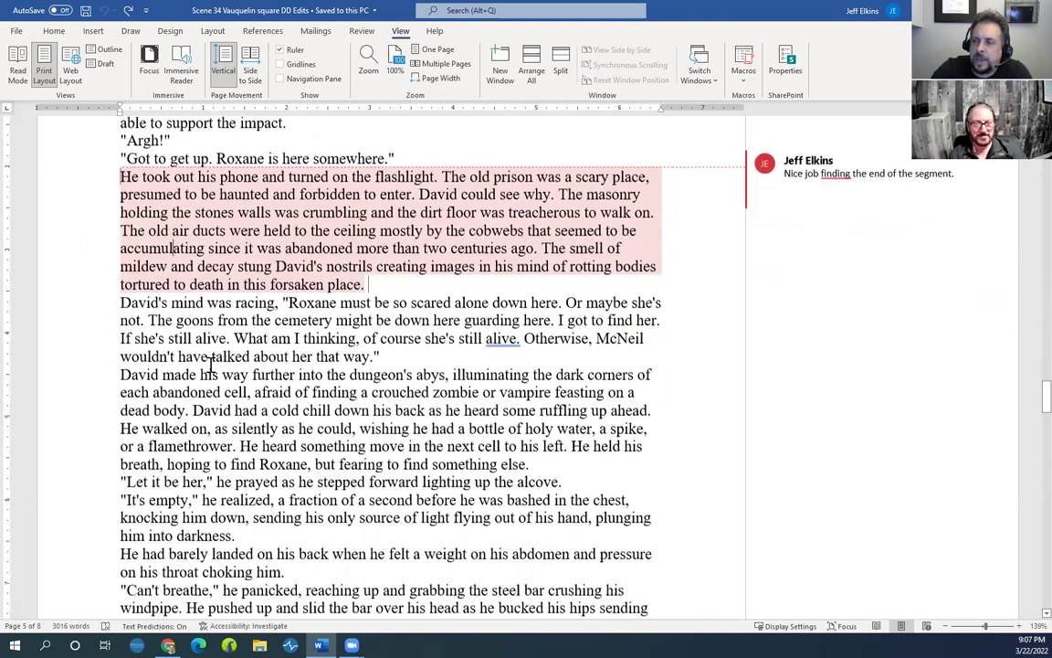
scroll(169, 339, down, 2)
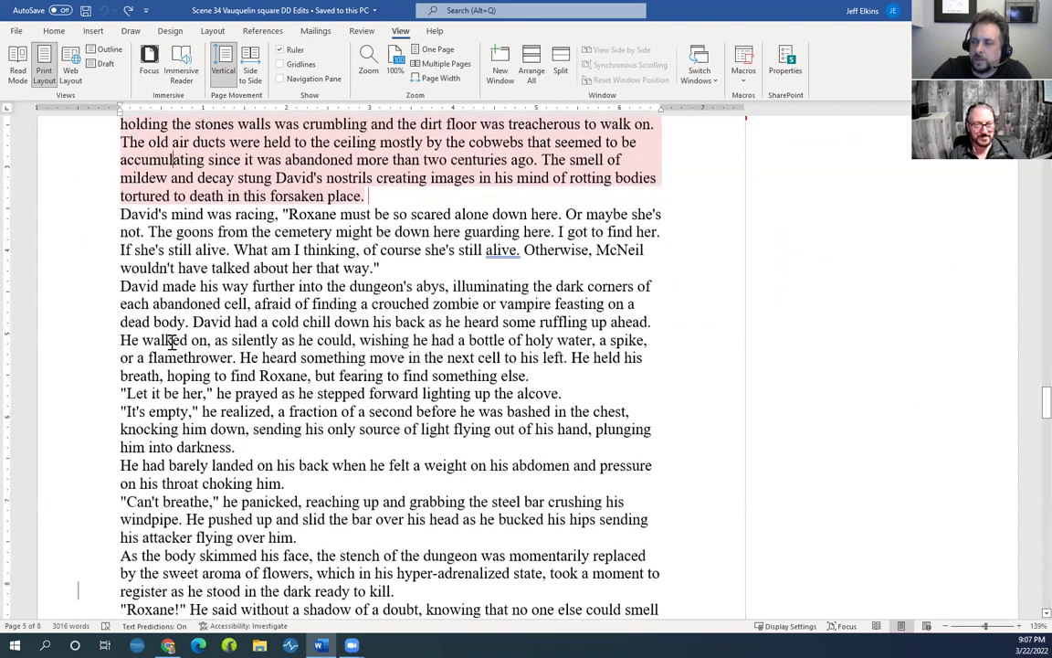
scroll(171, 342, up, 1)
scroll(170, 342, up, 4)
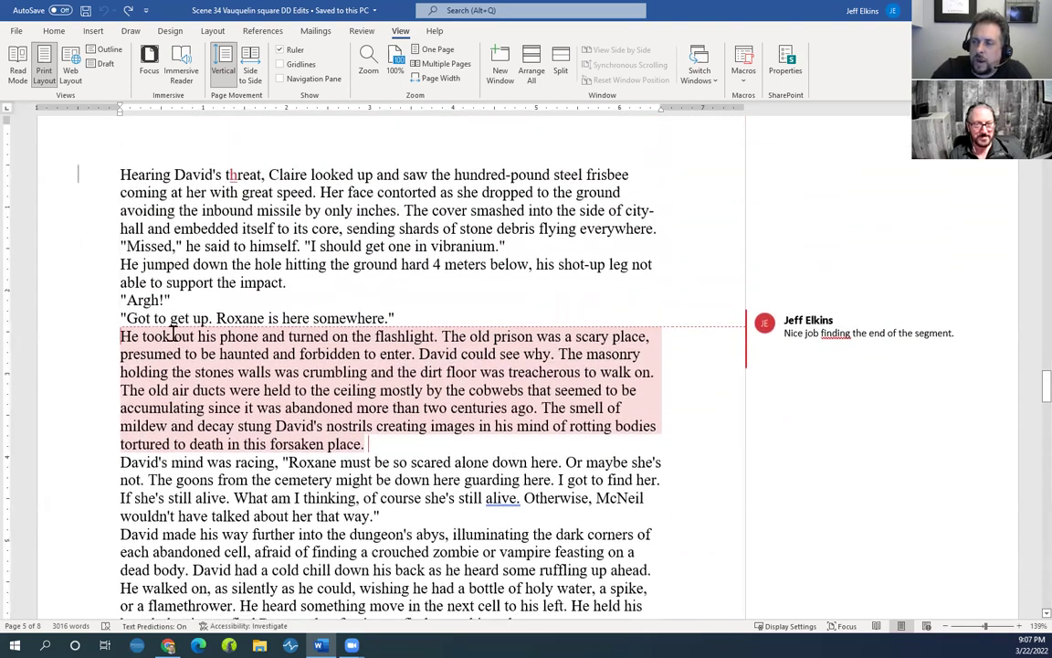
scroll(172, 336, down, 2)
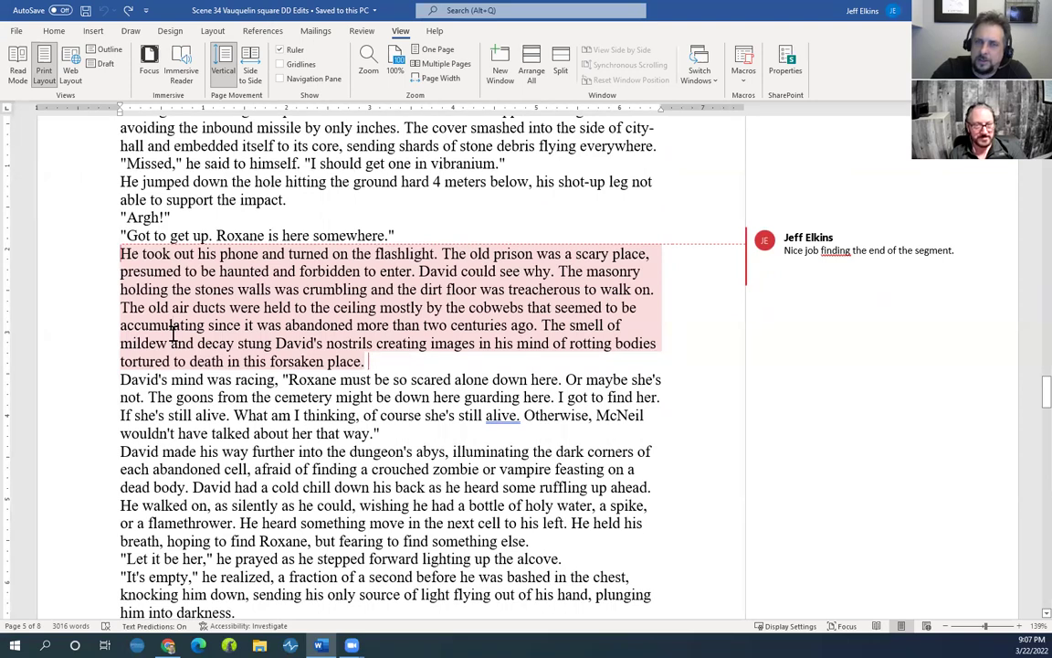
scroll(172, 333, down, 4)
scroll(179, 332, down, 10)
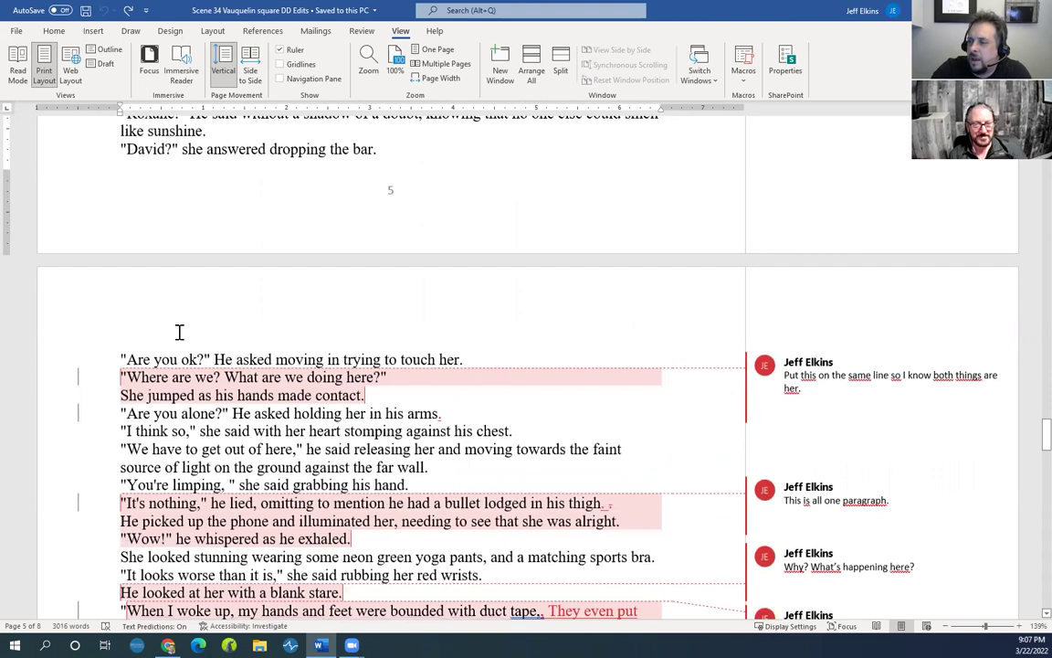
Read the page 6 reunion dialogue and its comments on shared lines, single paragraphs and dialogue tags
scroll(177, 333, down, 1)
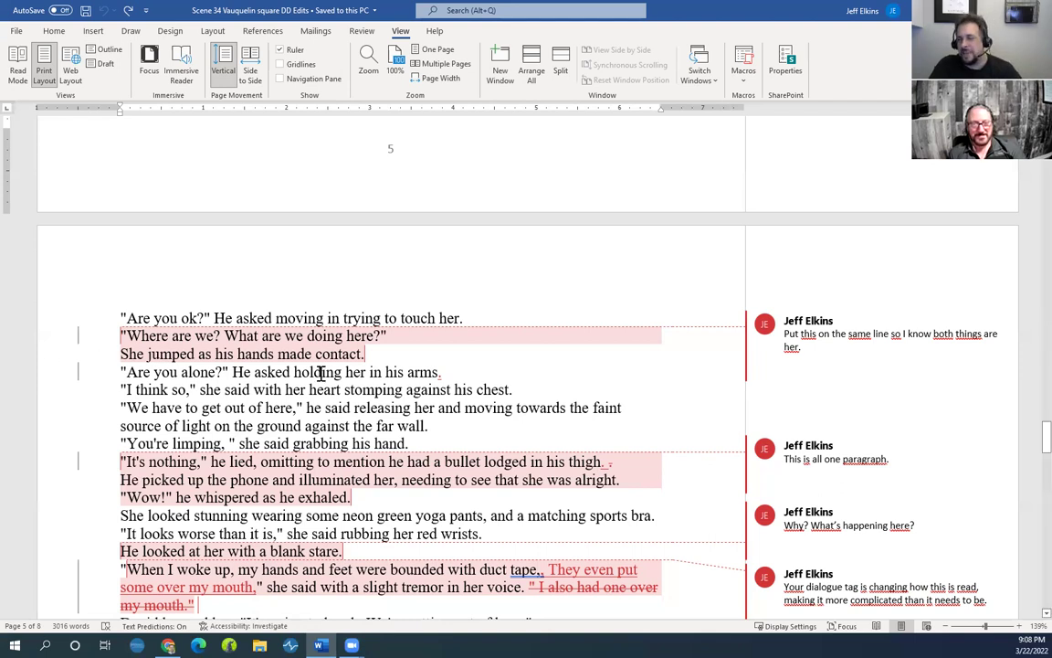
scroll(322, 370, down, 1)
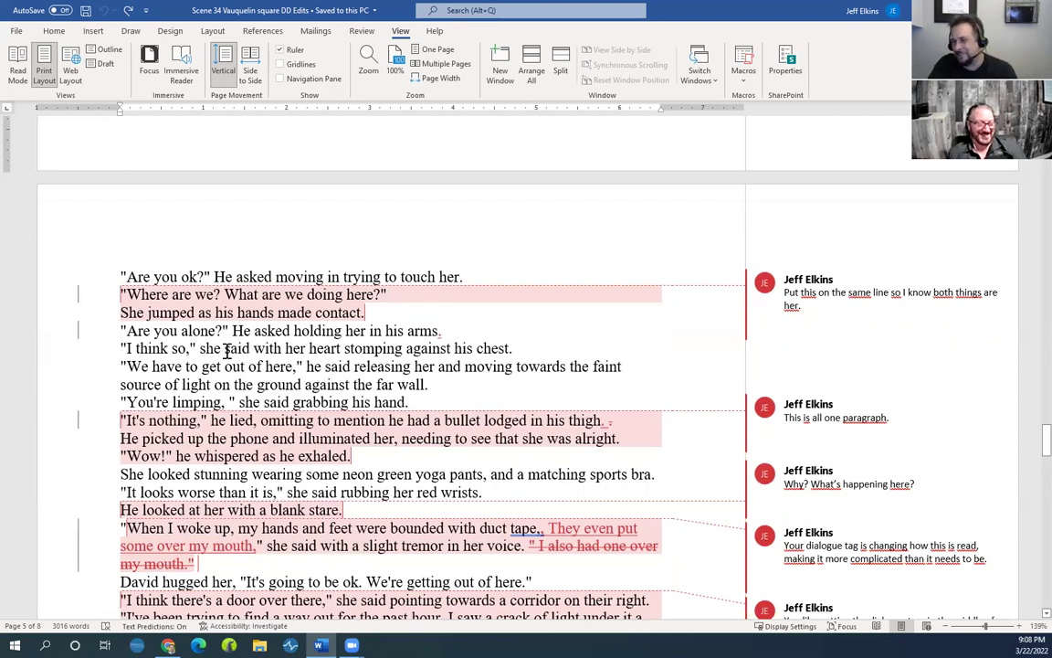
scroll(174, 348, down, 1)
scroll(187, 344, up, 1)
scroll(192, 340, down, 1)
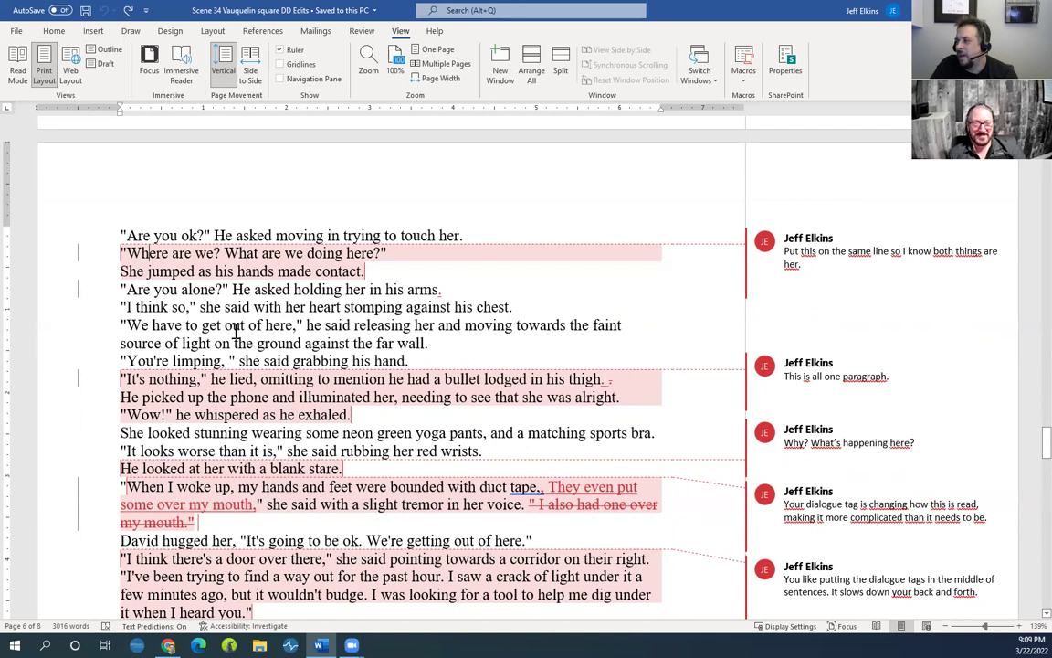
scroll(143, 299, down, 3)
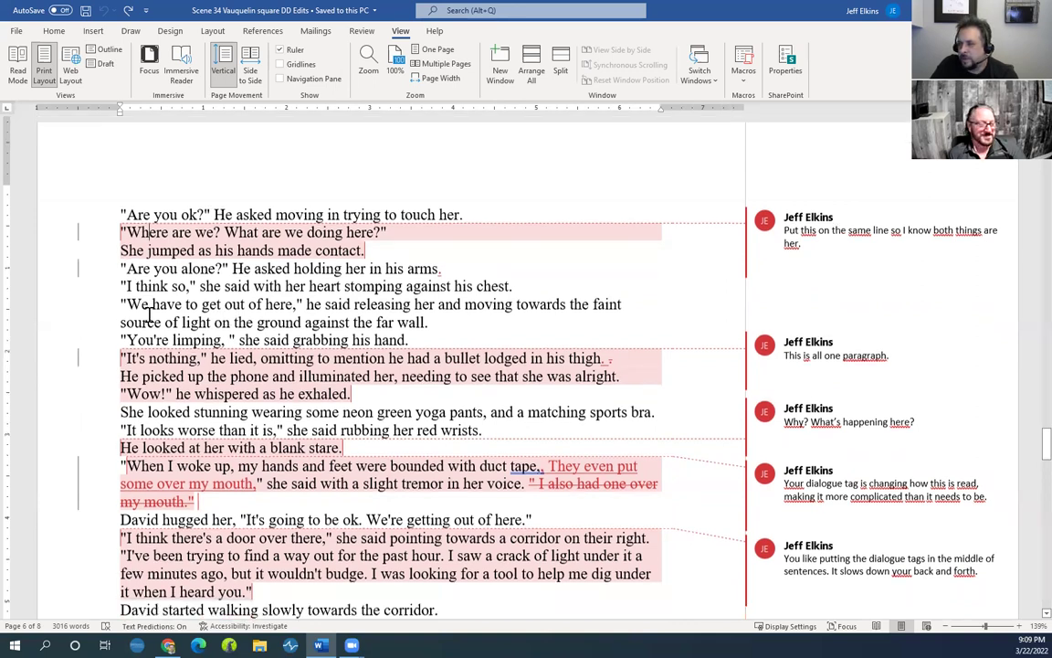
scroll(155, 311, down, 3)
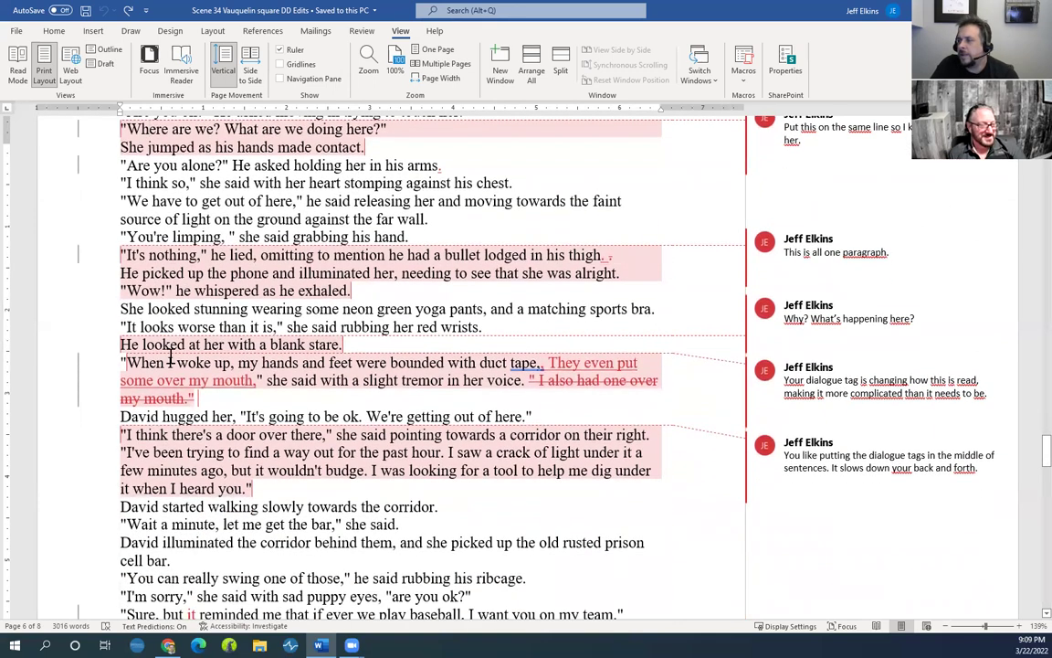
scroll(163, 303, up, 6)
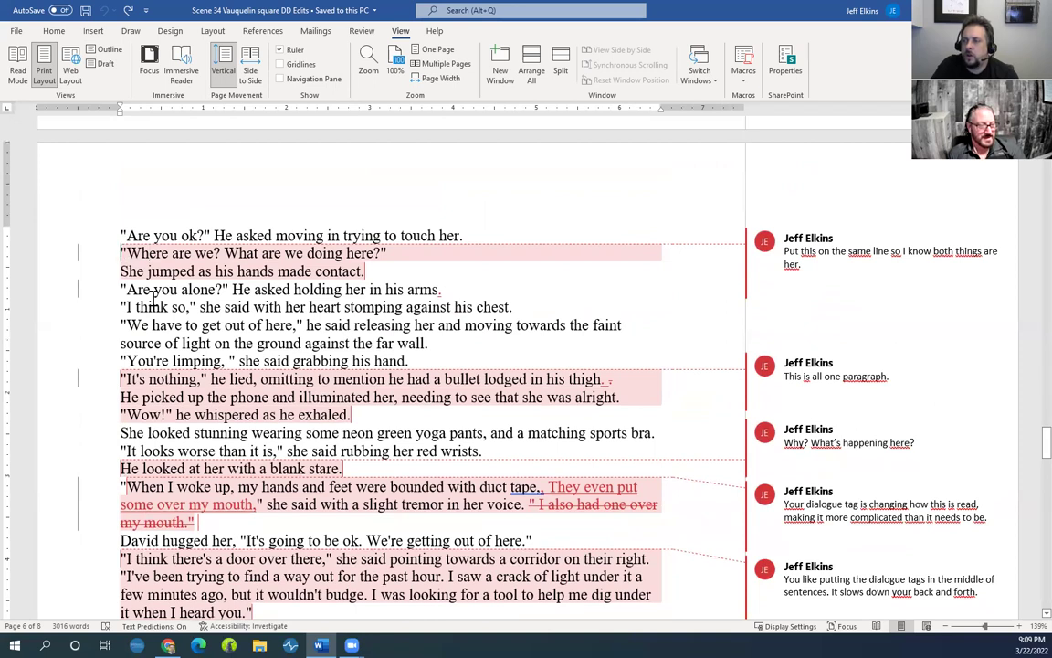
Select the commented lines from "Where are we?" to "She jumped as his hands made" at the start of page 6
drag(127, 253, 361, 271)
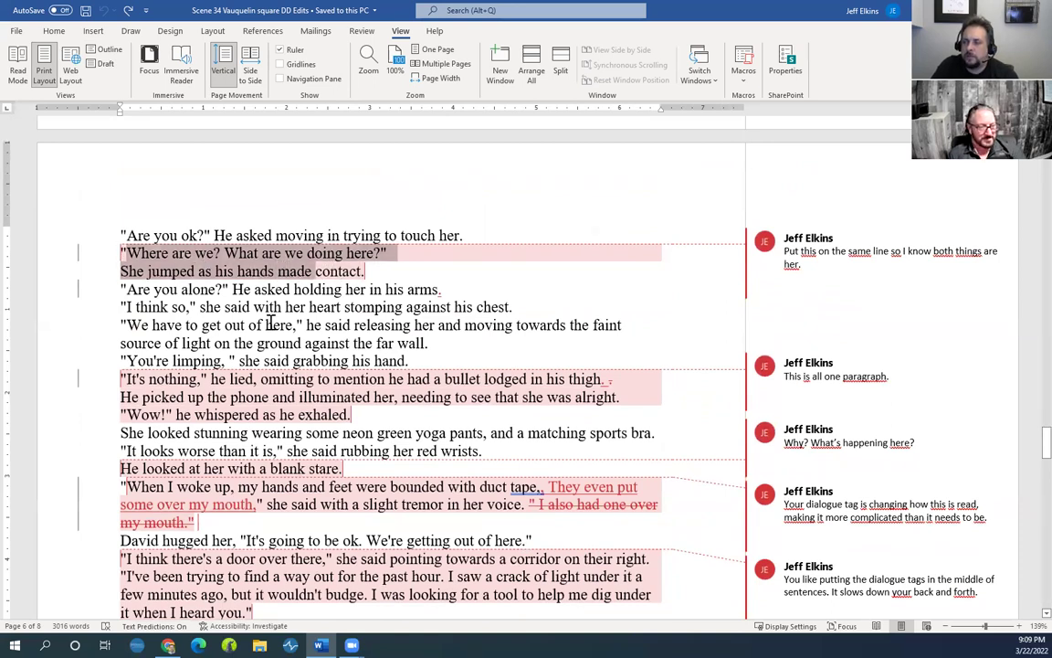
scroll(271, 324, down, 1)
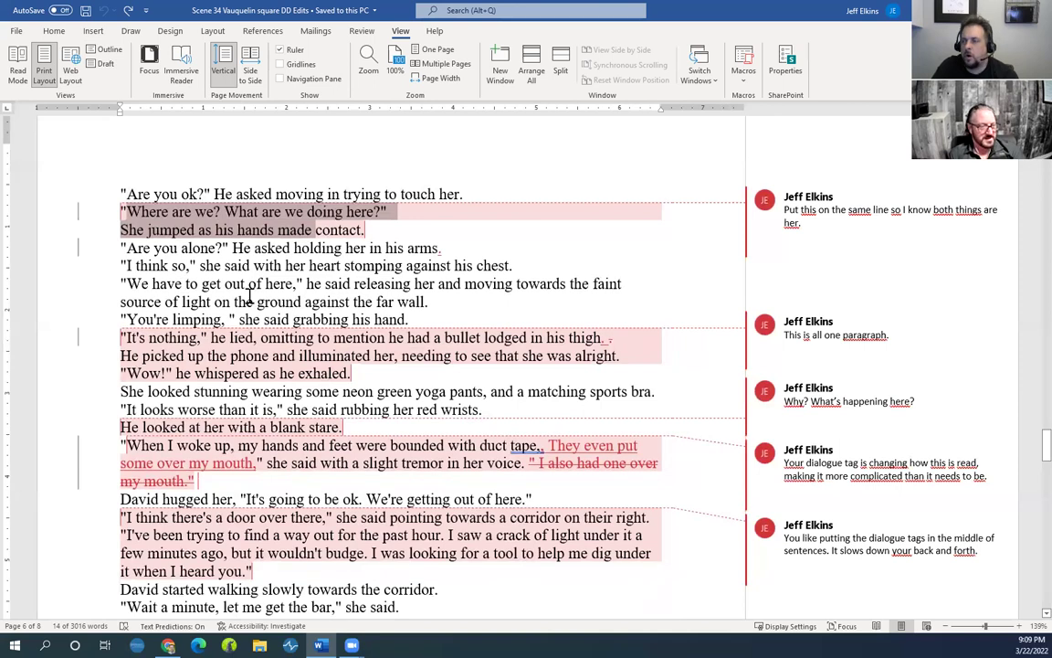
scroll(248, 297, down, 1)
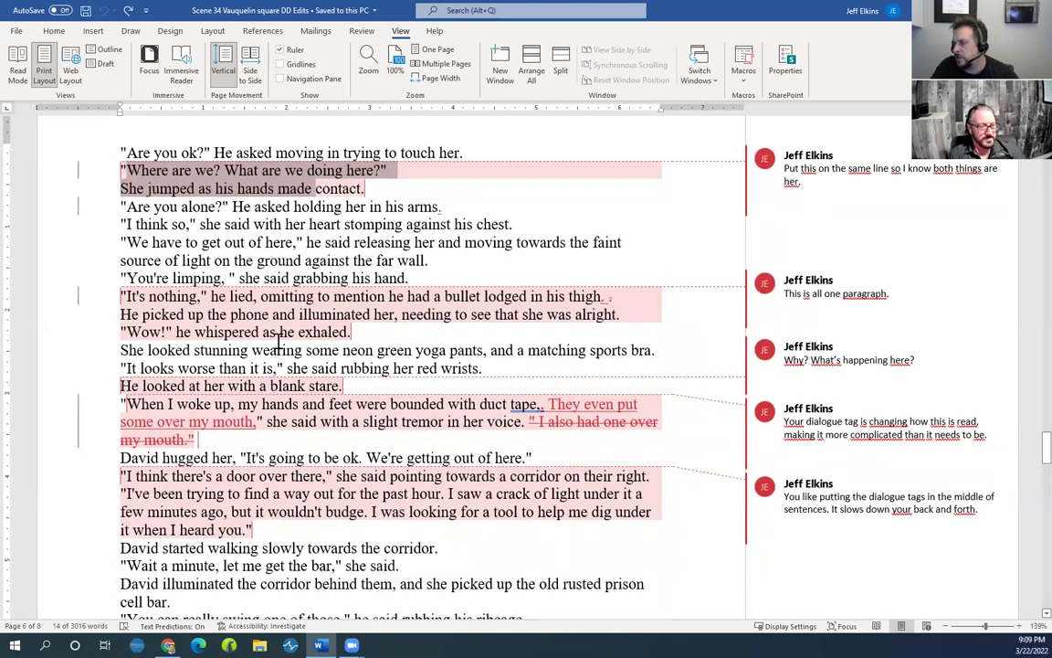
Select the passage from "It's nothing" to "Wow!" he whispered as he exhaled, and check the commented dialogue that follows it
click(135, 299)
scroll(135, 298, down, 1)
drag(128, 255, 321, 290)
drag(123, 290, 336, 297)
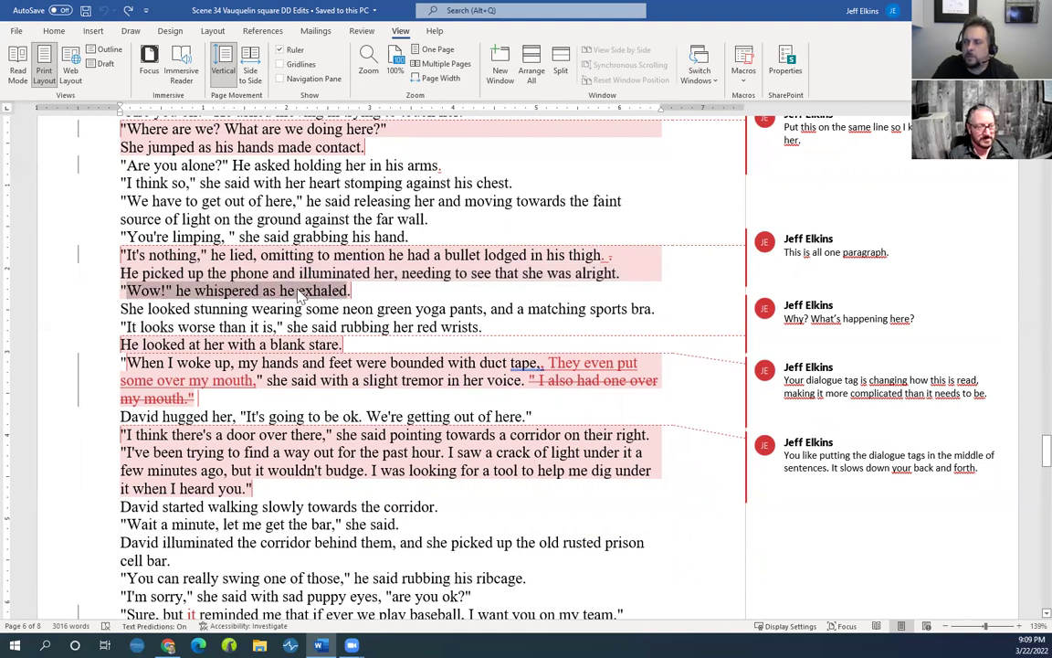
drag(124, 256, 351, 293)
scroll(249, 301, down, 1)
scroll(181, 274, down, 1)
scroll(180, 276, down, 1)
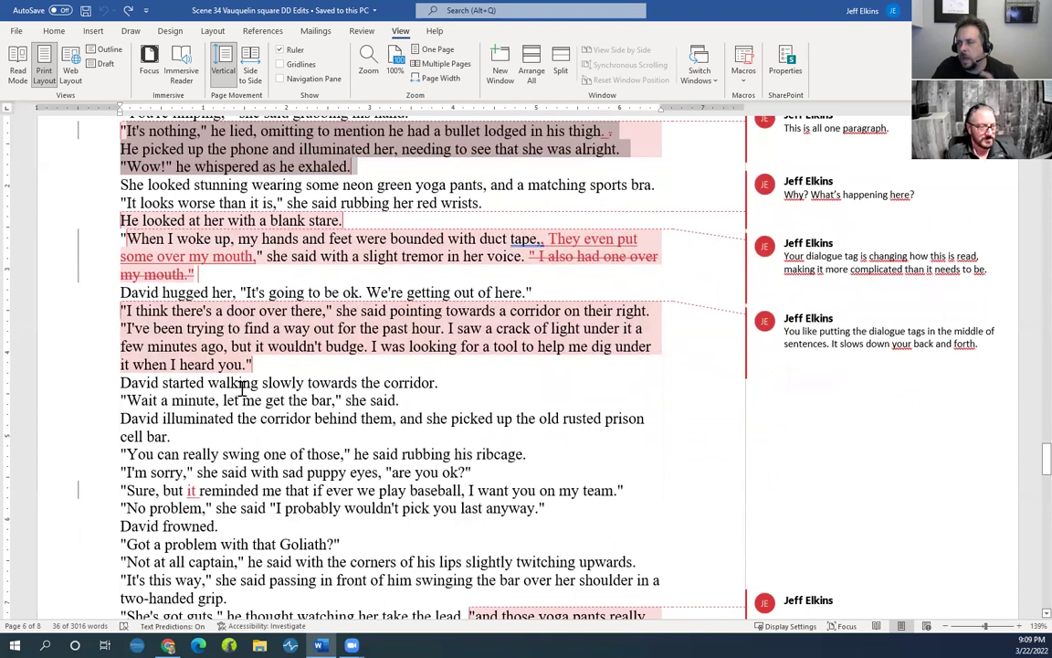
scroll(276, 335, up, 3)
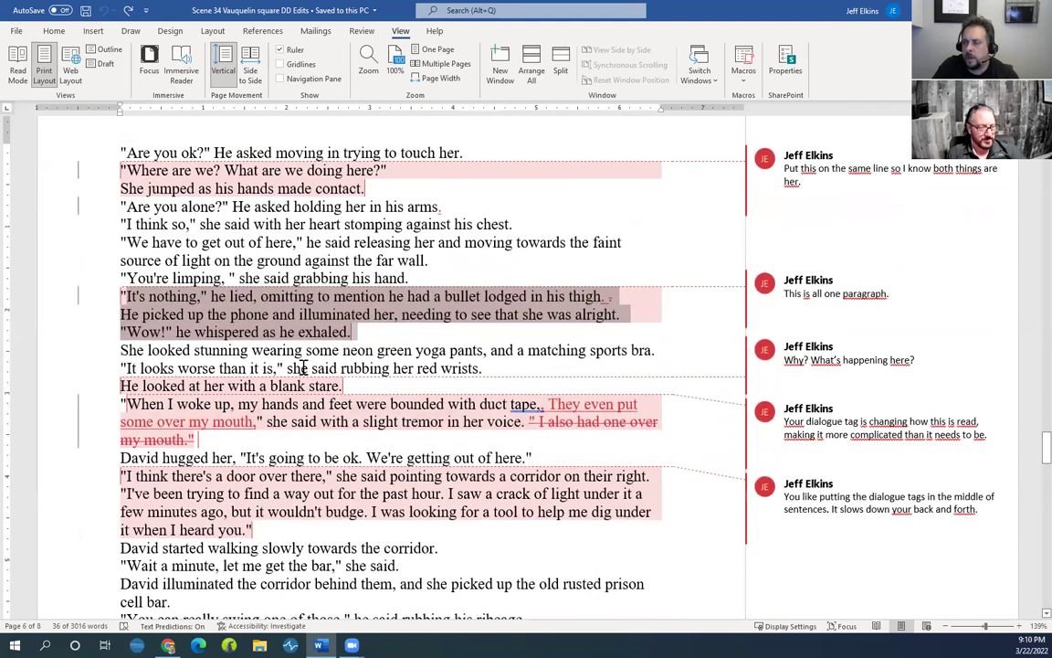
scroll(346, 355, down, 1)
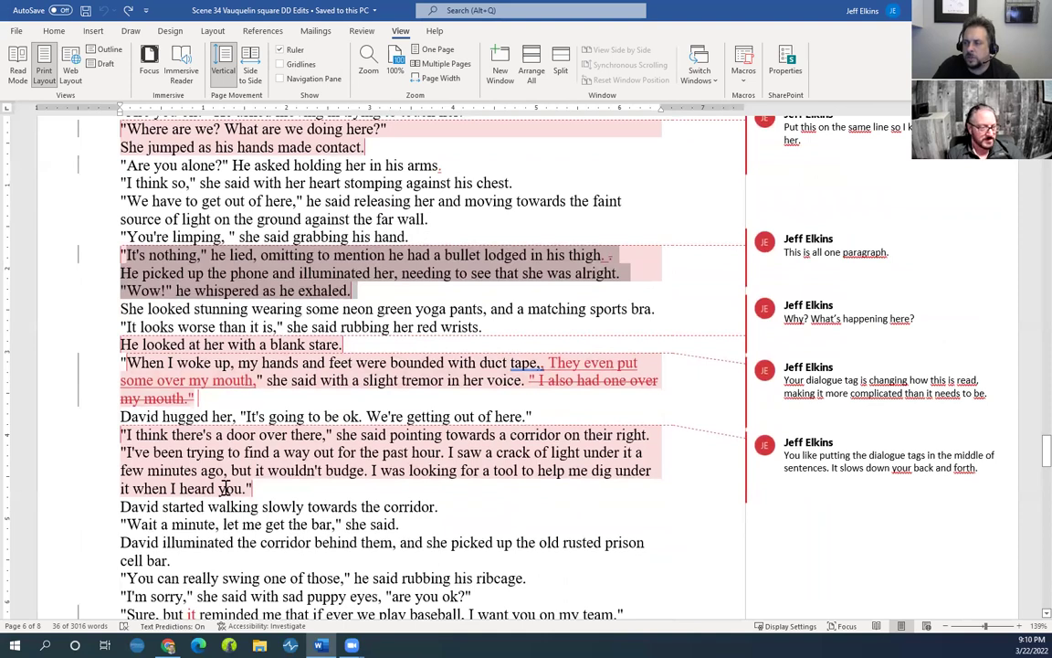
Read the page 6 dialogue from the duct tape line through the corridor exchange, with the comments on dialogue tags
scroll(228, 471, up, 1)
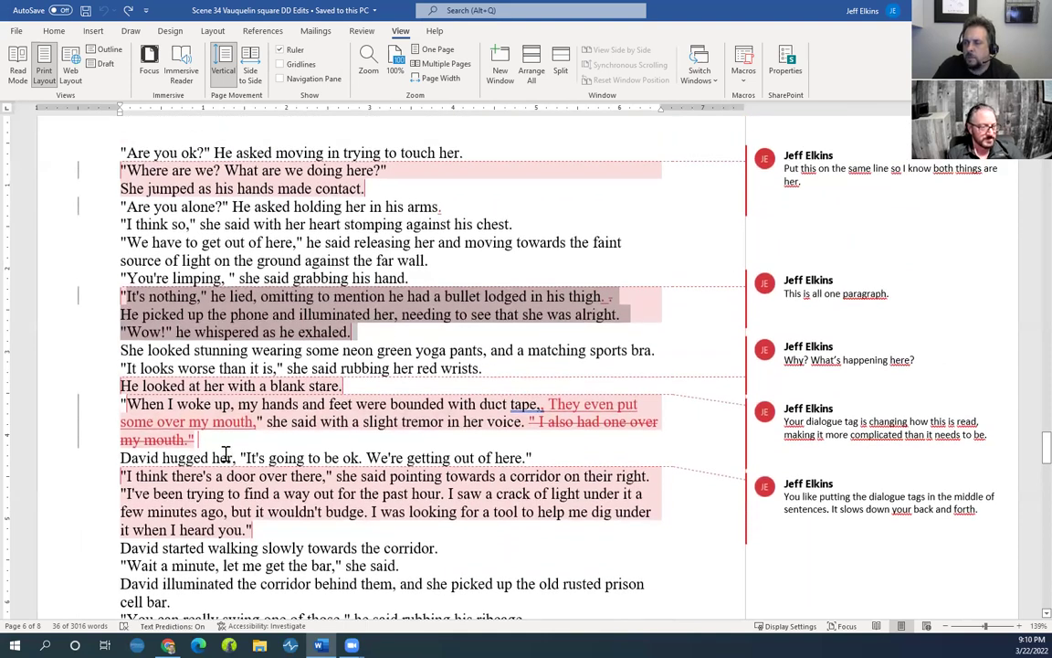
scroll(226, 454, down, 3)
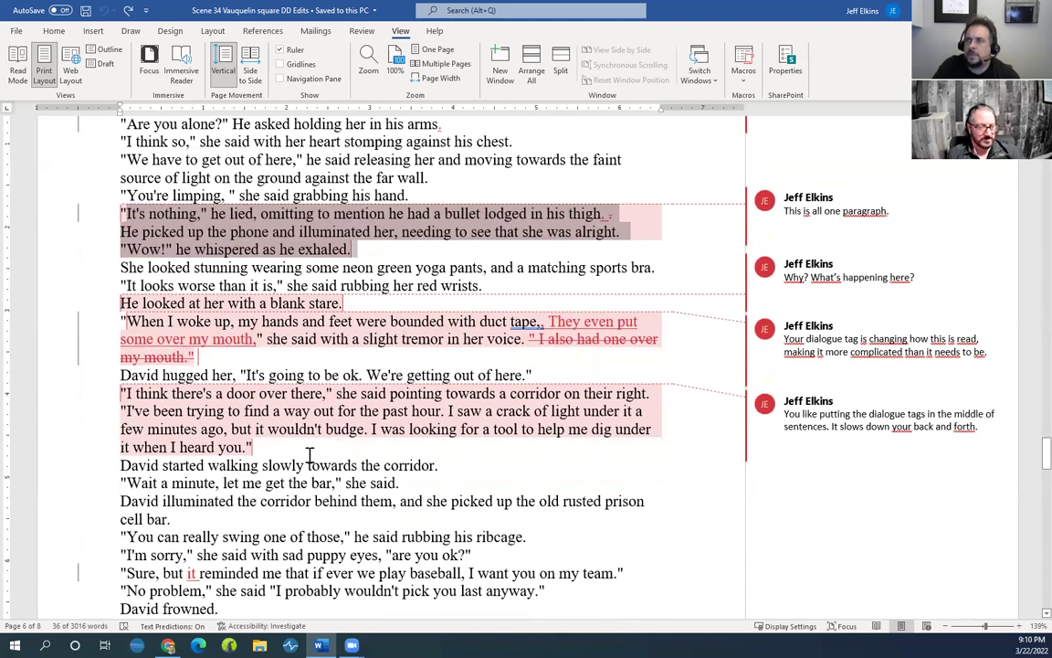
scroll(244, 321, down, 3)
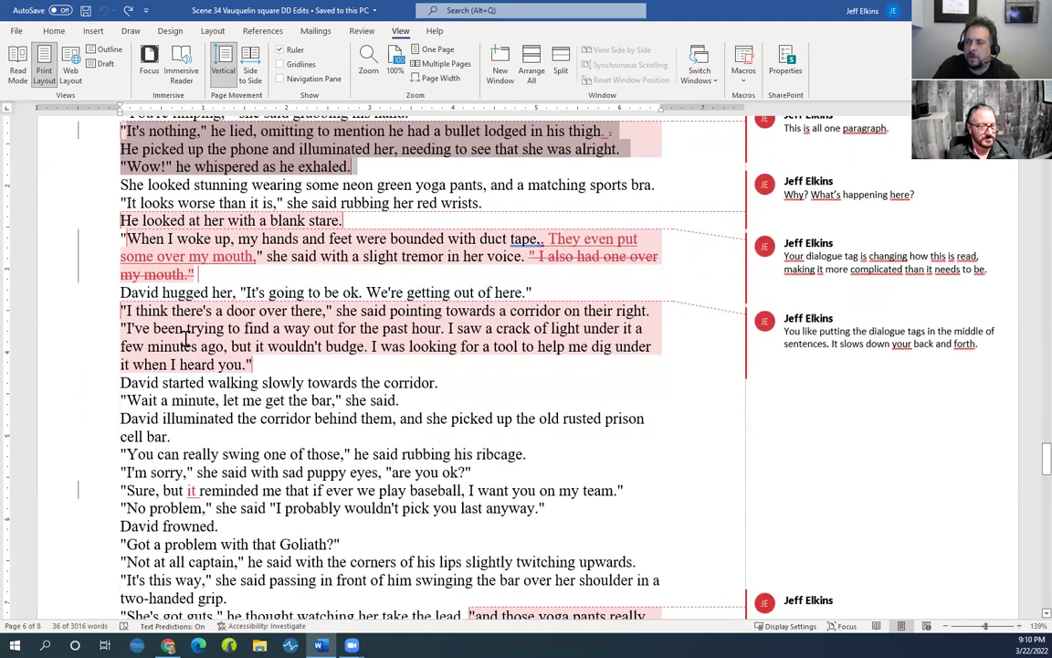
mouse_move(174, 326)
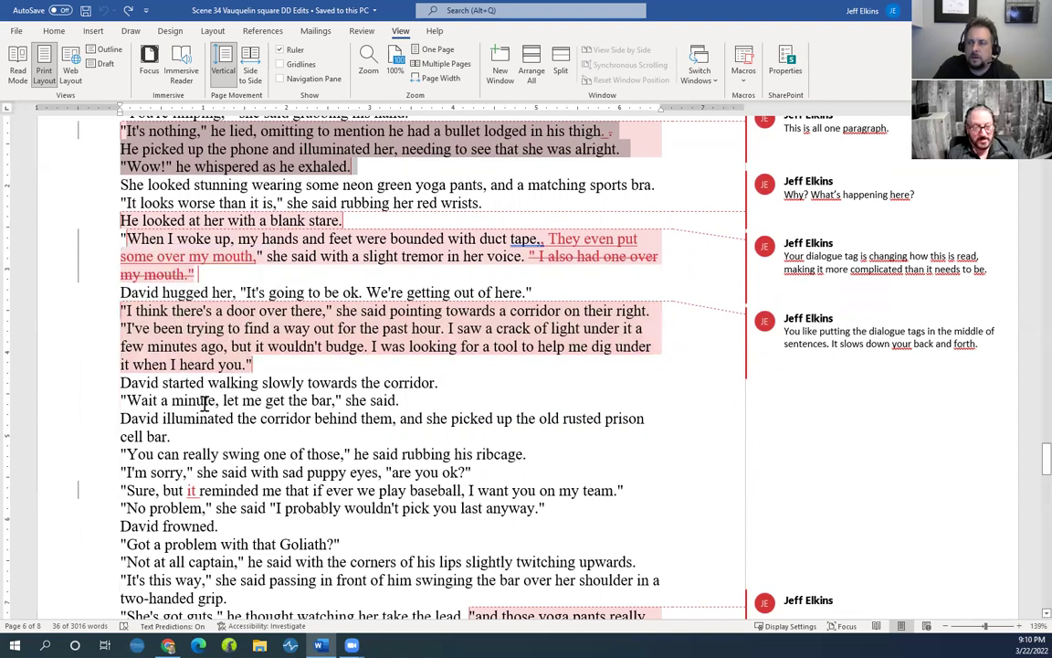
scroll(204, 402, down, 1)
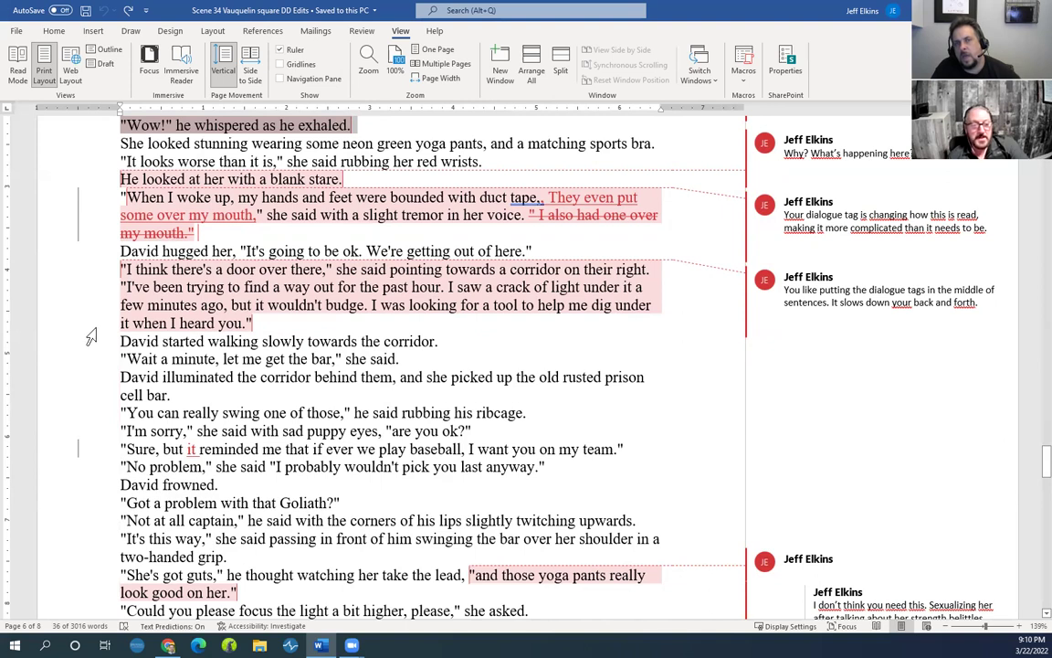
scroll(95, 336, up, 1)
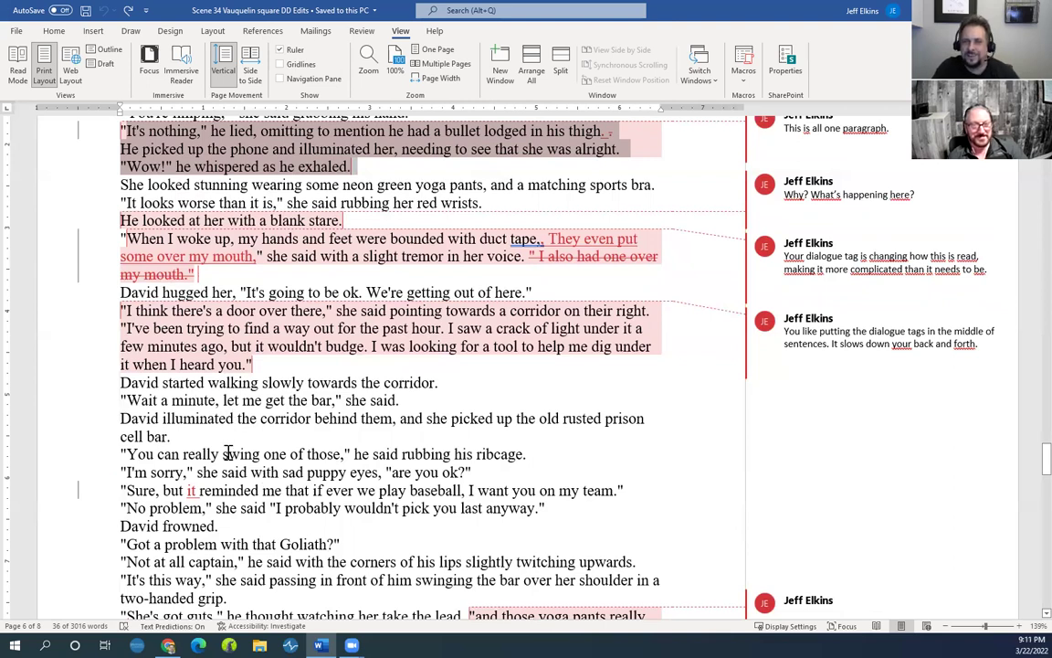
scroll(227, 454, down, 1)
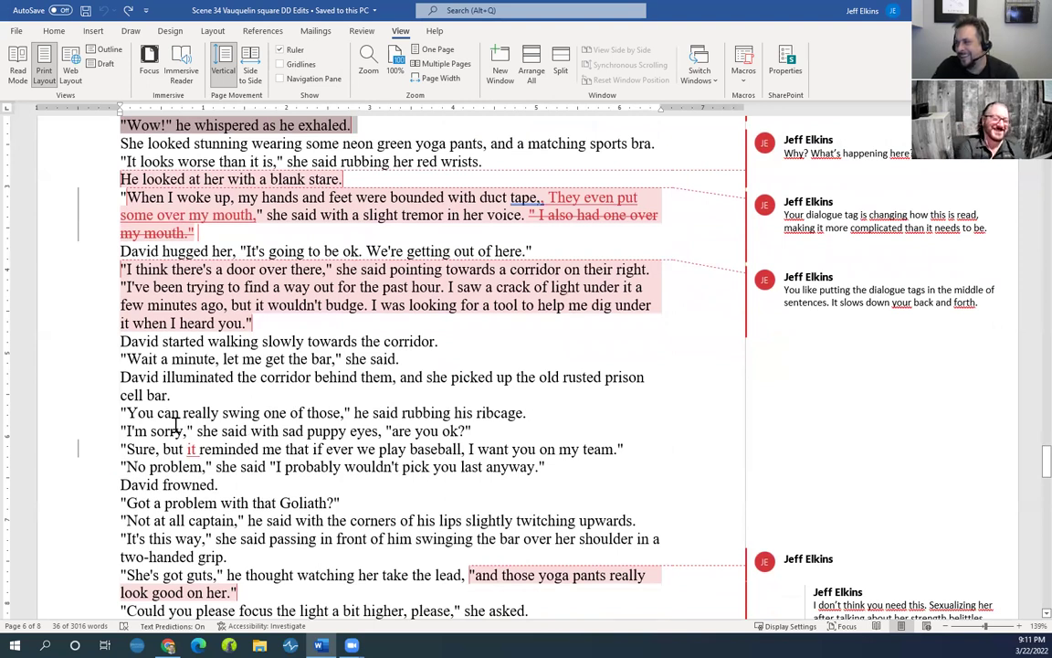
Read from the yoga pants comment at the end of page 6 through the old door scene and its comments on page 7
scroll(167, 416, down, 5)
scroll(168, 416, down, 2)
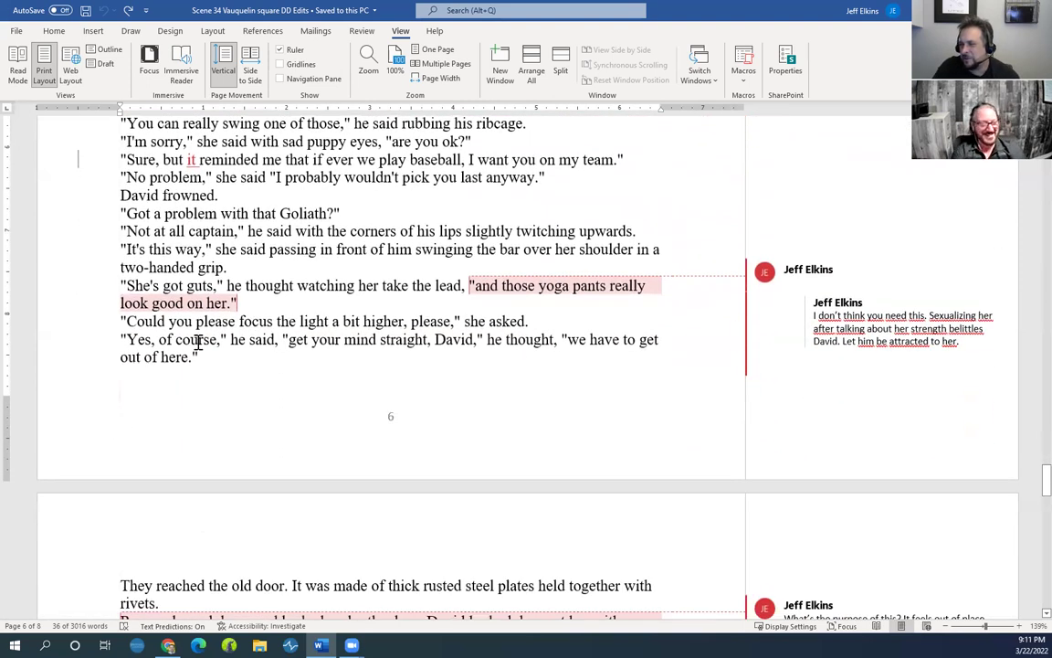
scroll(214, 334, down, 9)
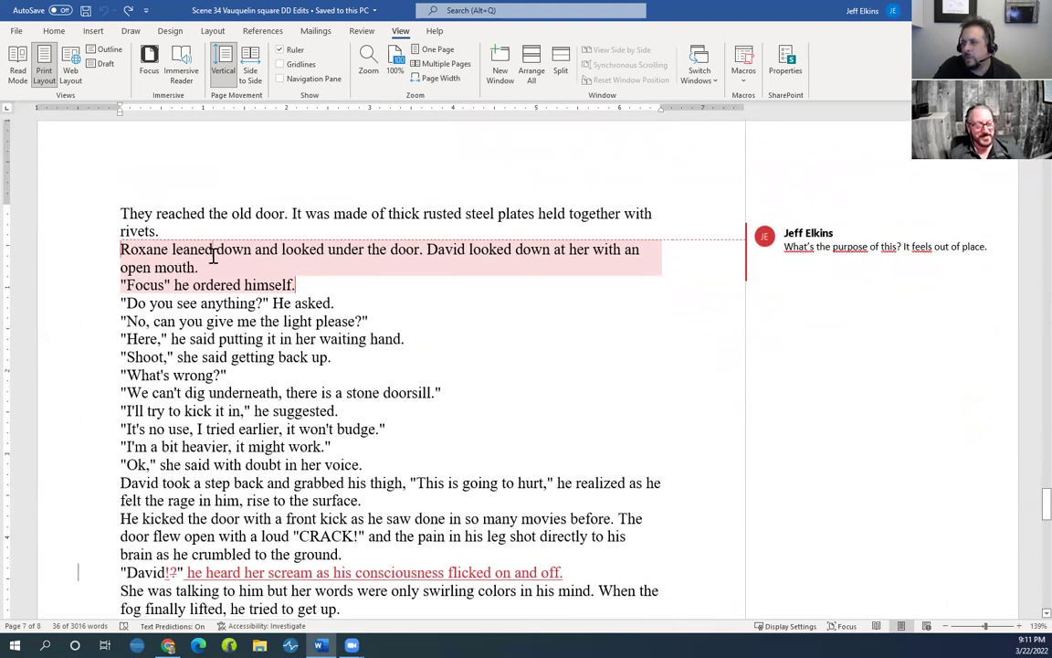
scroll(220, 292, down, 1)
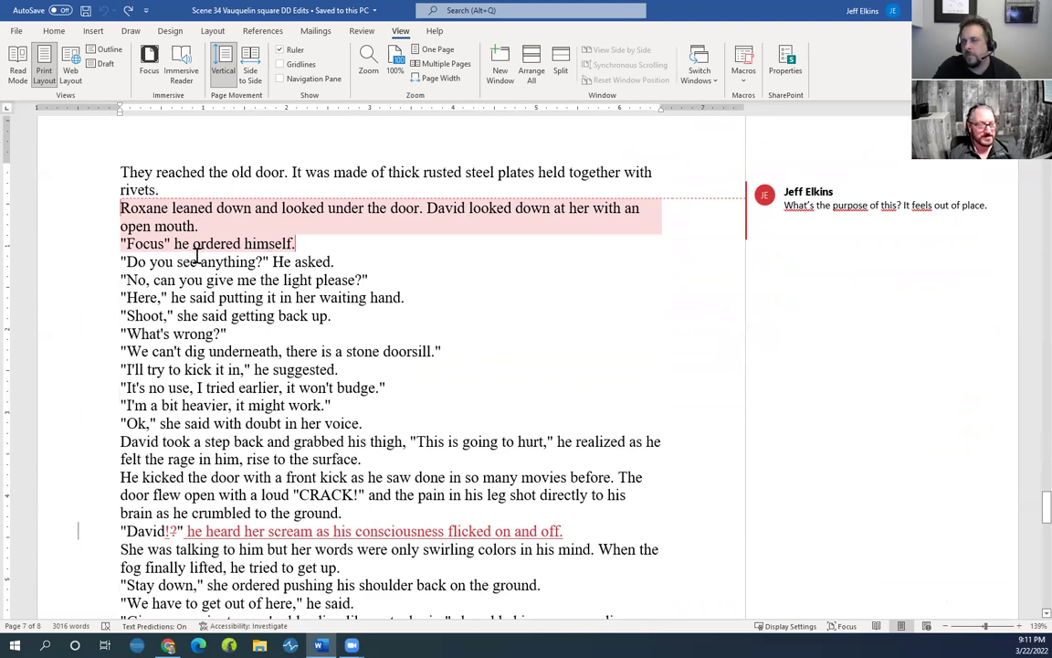
scroll(215, 260, down, 6)
scroll(215, 274, up, 2)
scroll(233, 285, down, 2)
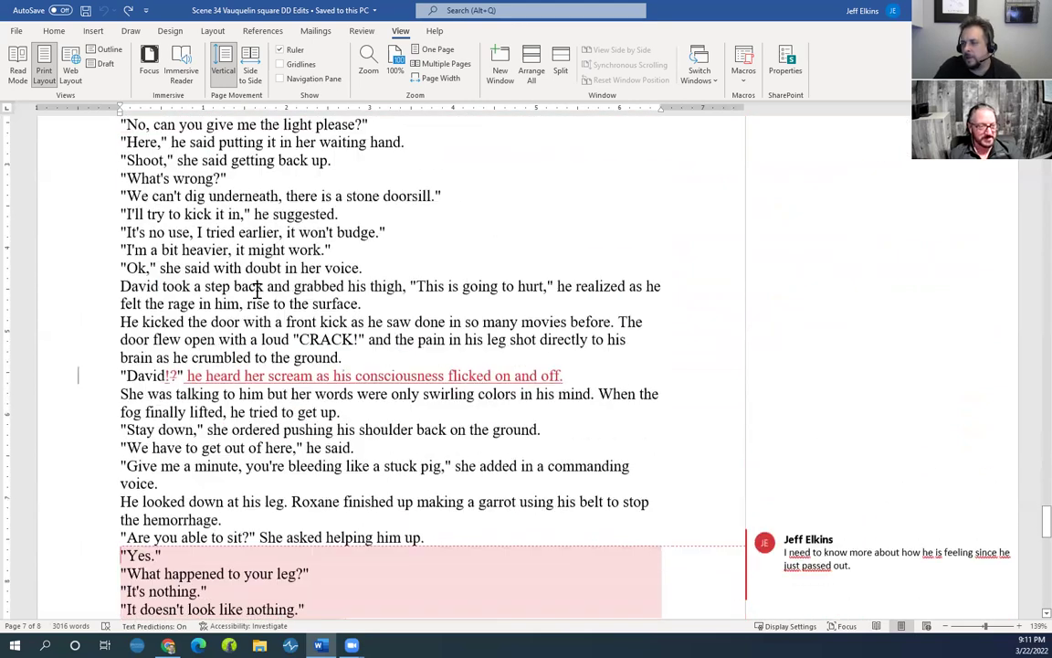
scroll(209, 311, down, 1)
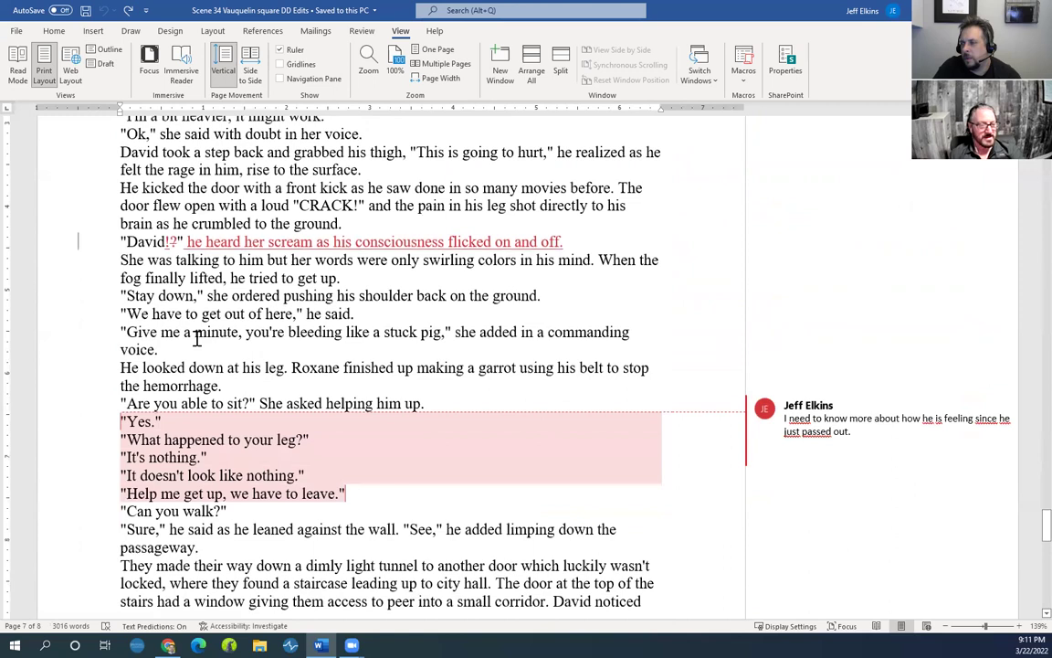
scroll(188, 296, down, 1)
click(158, 200)
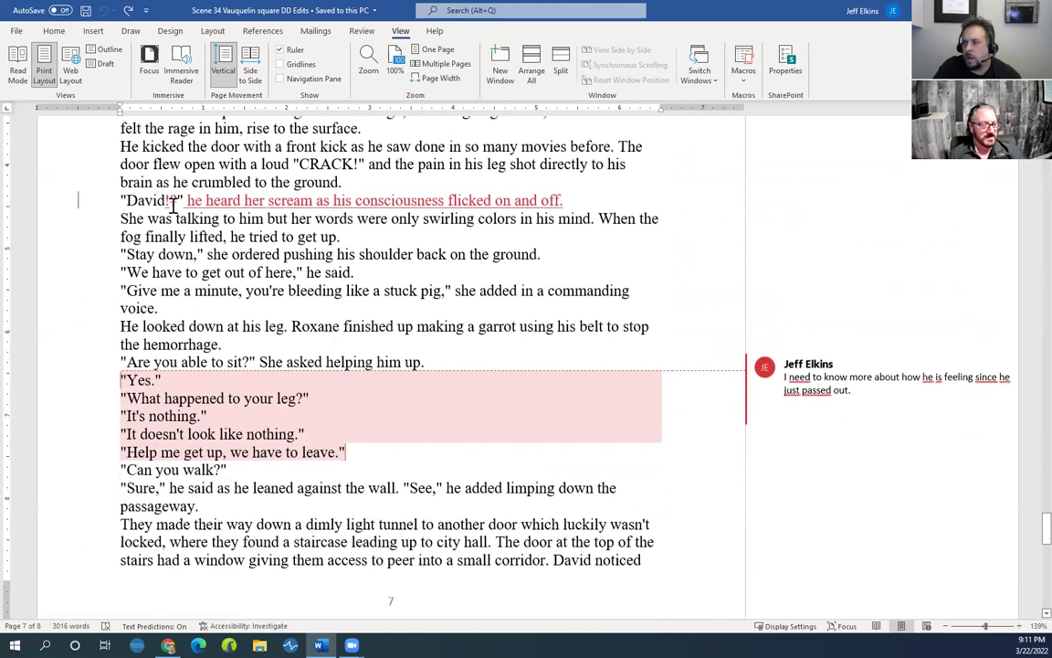
Highlight parts of the page 7 door kick paragraph, from "He kicked the door with a front kick" to "brain as"
scroll(169, 232, up, 2)
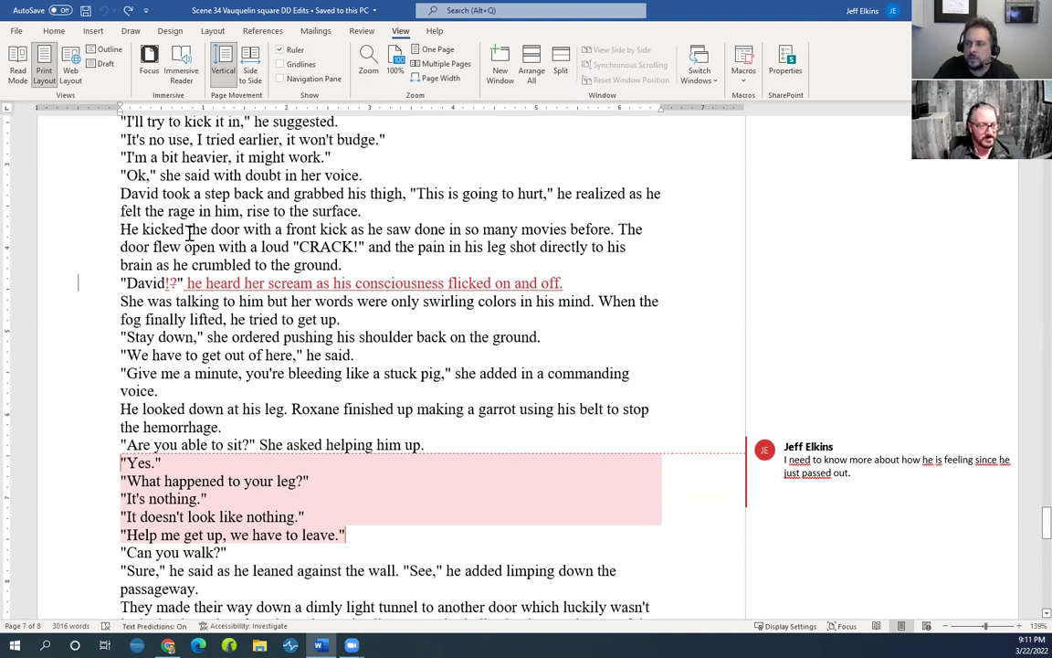
drag(113, 228, 436, 224)
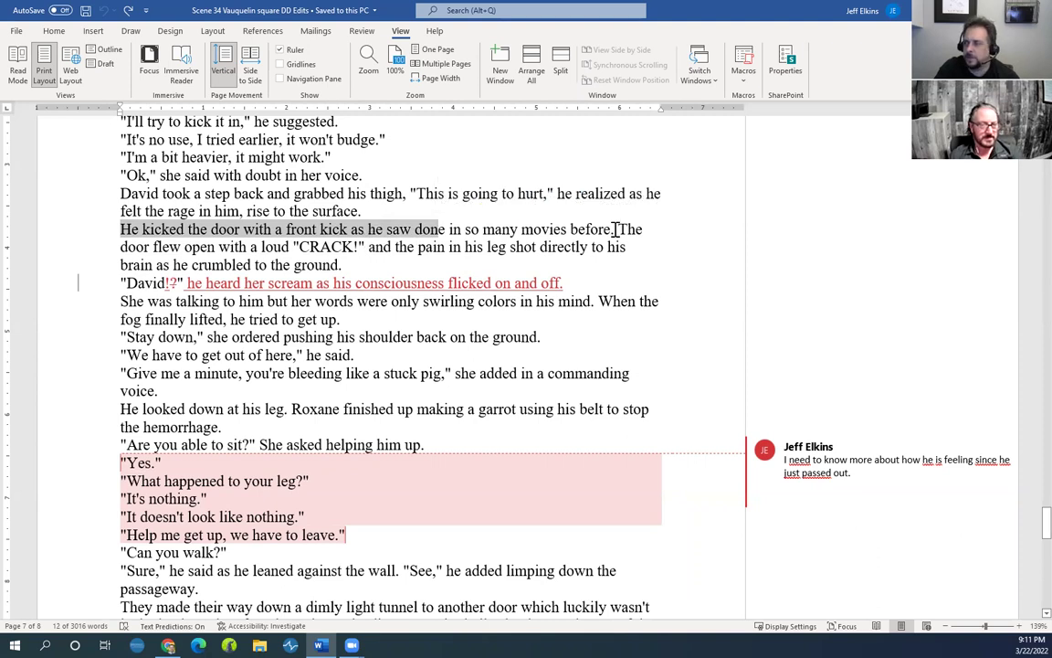
drag(617, 229, 348, 247)
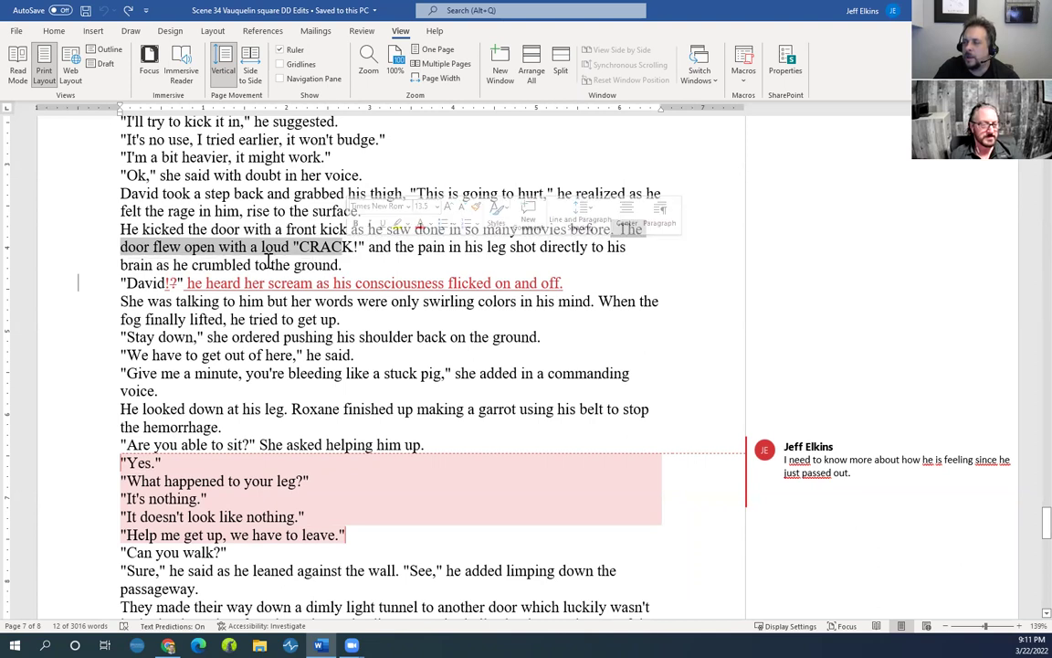
click(253, 265)
drag(173, 265, 274, 247)
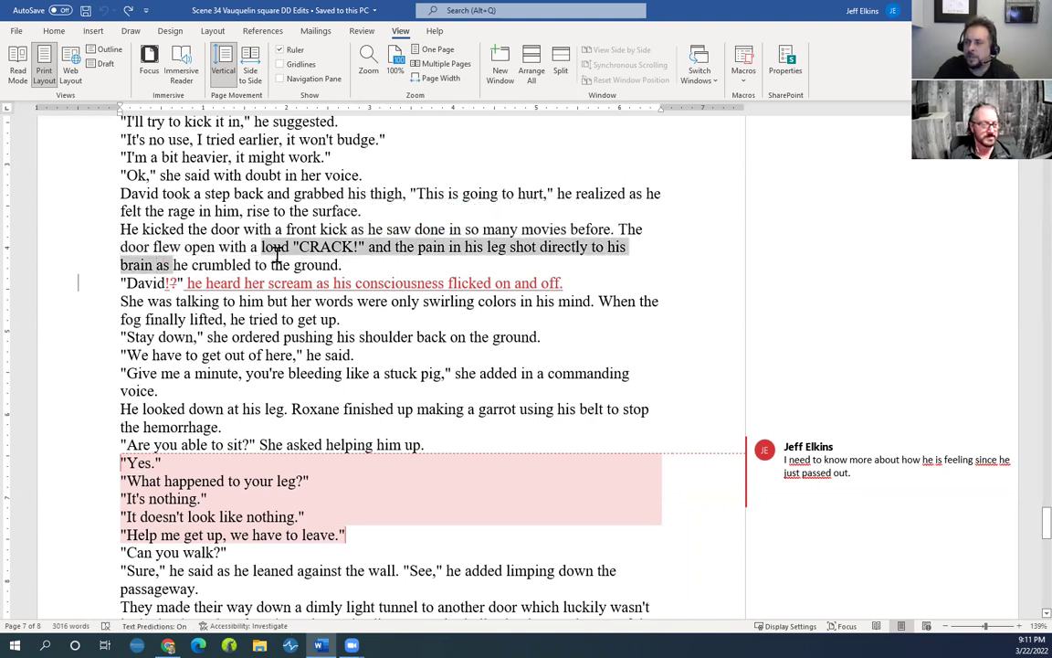
Select the paragraph from "She was talking to him" to "he tried to get up", and reselect its closing words from "lifted"
drag(137, 283, 590, 313)
click(583, 301)
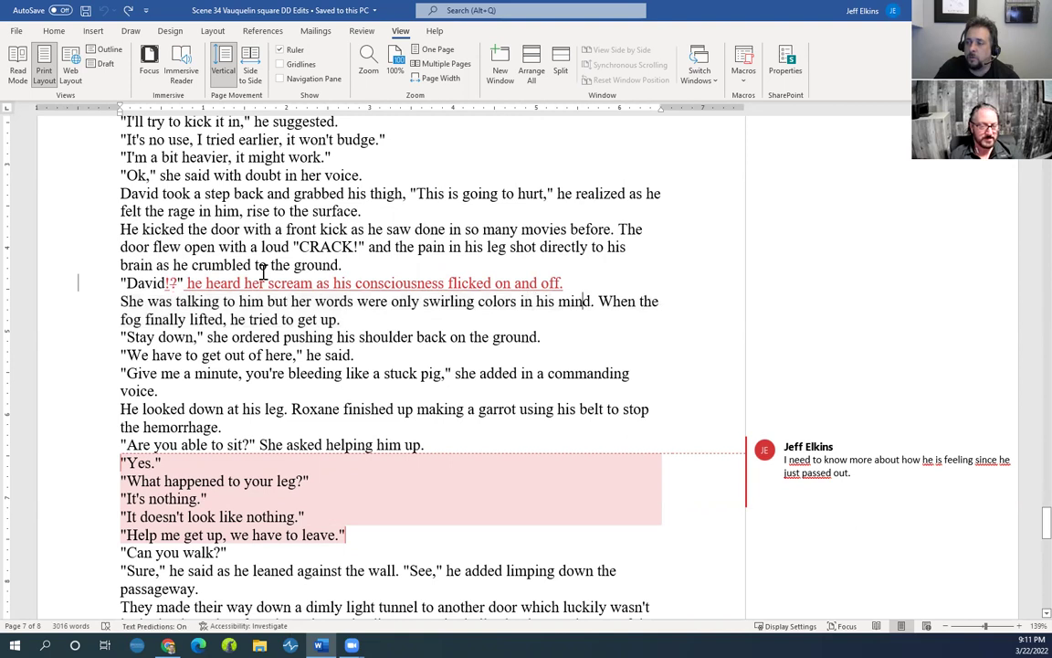
drag(123, 301, 590, 314)
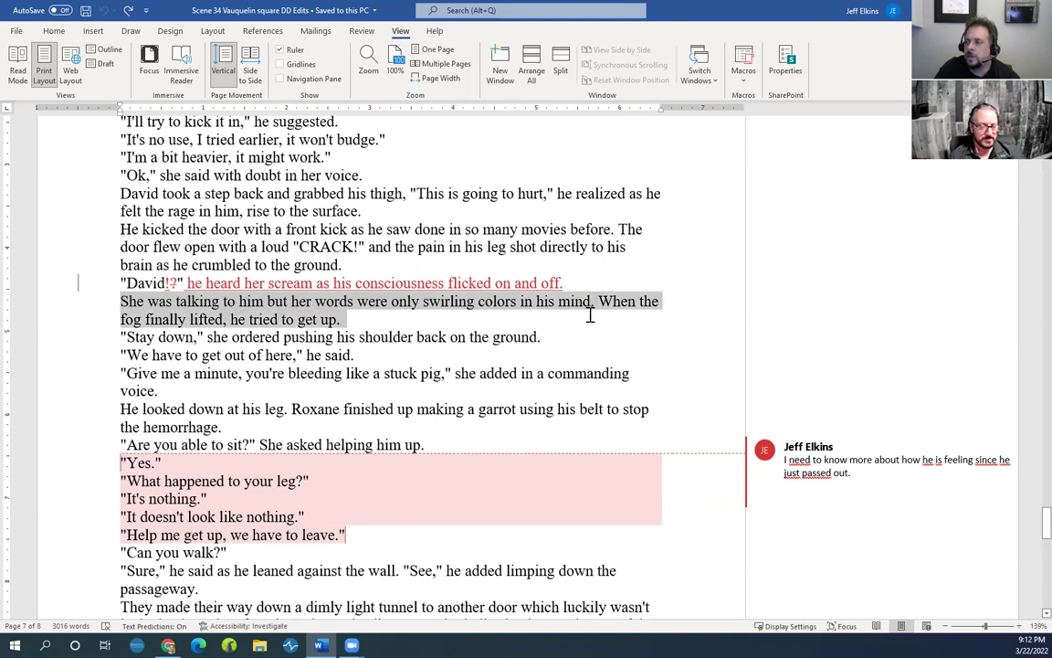
click(363, 335)
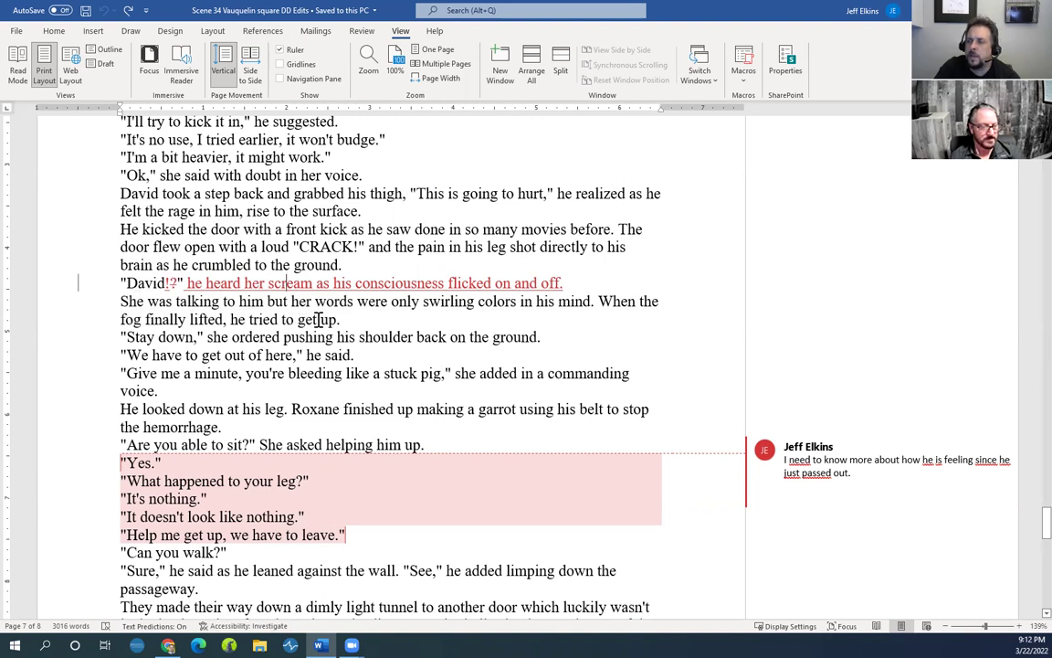
drag(338, 319, 202, 319)
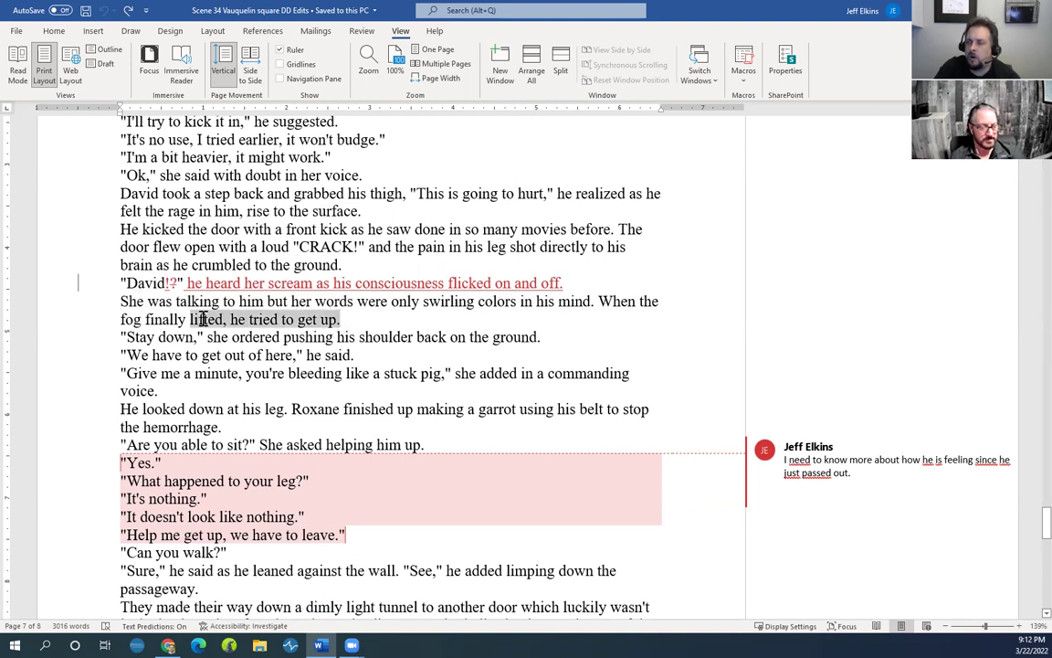
Select the tracked insertion "he heard her scream as his consciousness flicked on and off", and clear the selection
drag(123, 283, 584, 287)
click(142, 284)
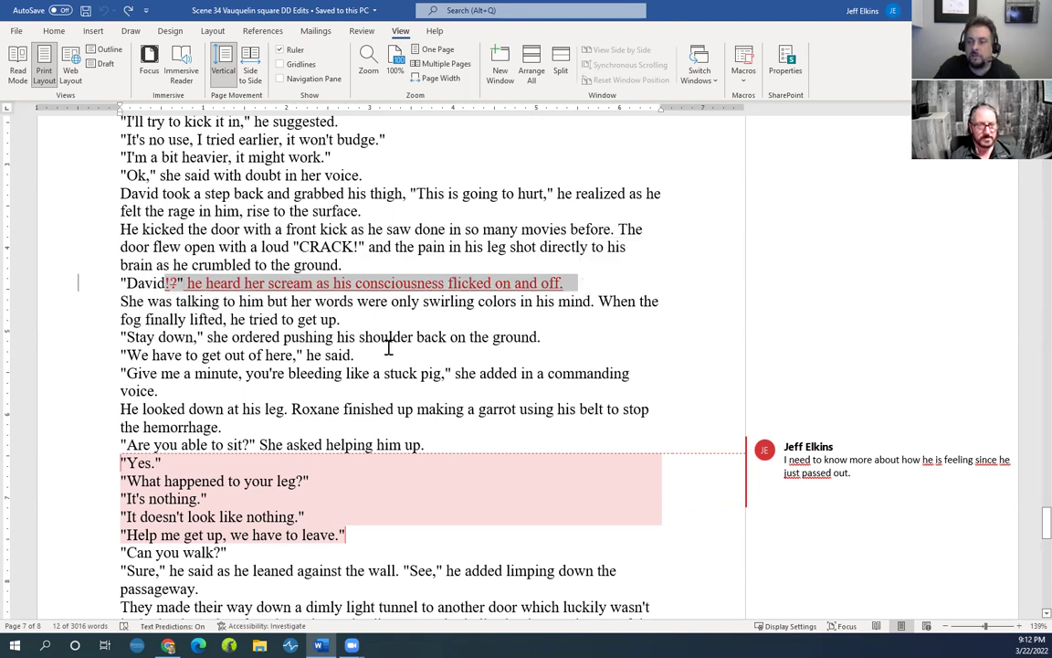
scroll(388, 348, down, 1)
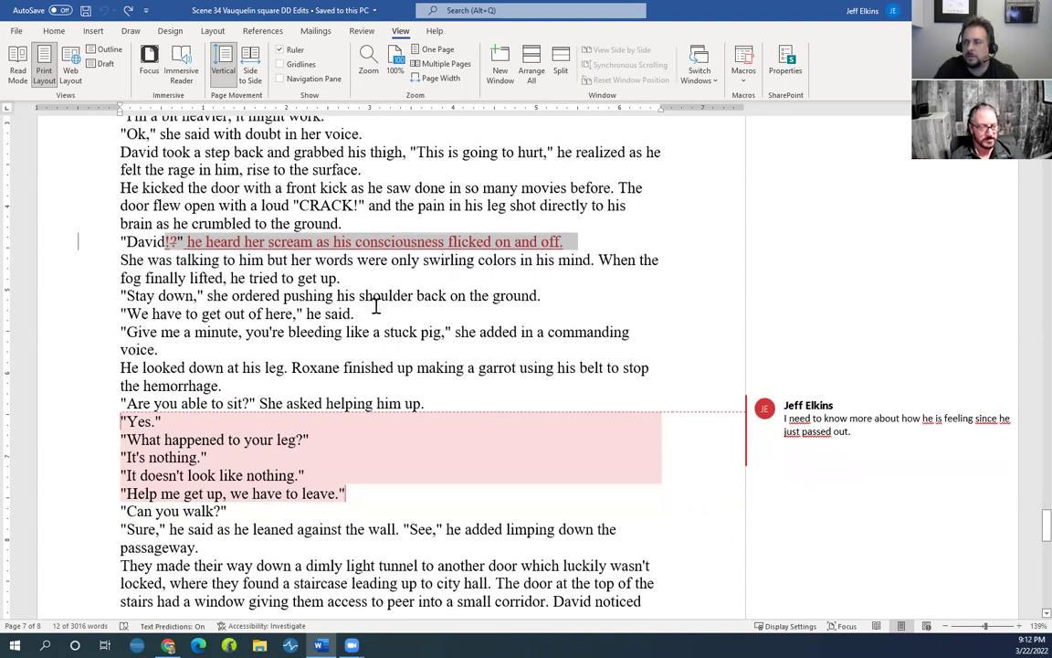
click(198, 259)
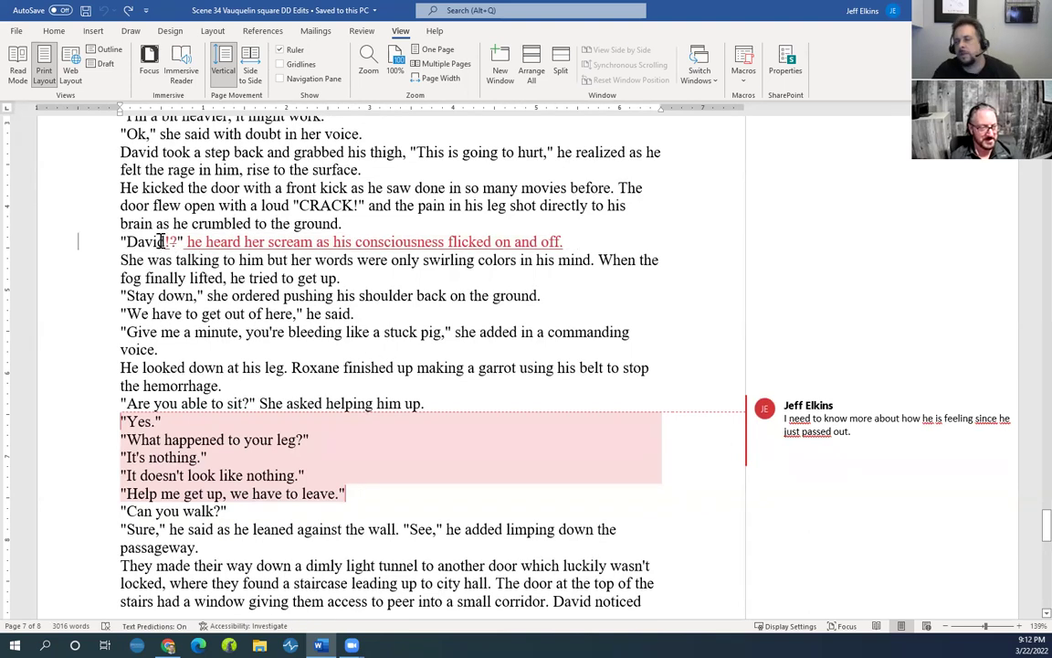
Check the dialogue after he passes out on page 7 and highlight the sentence "He looked down at his leg"
scroll(191, 267, down, 1)
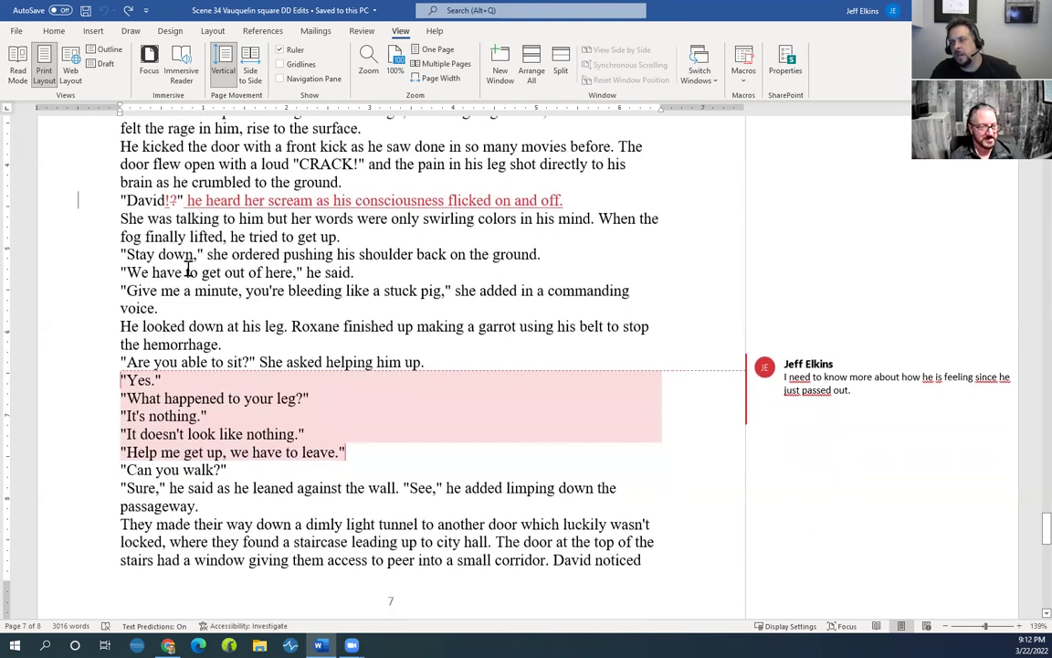
scroll(190, 270, up, 1)
scroll(173, 243, down, 3)
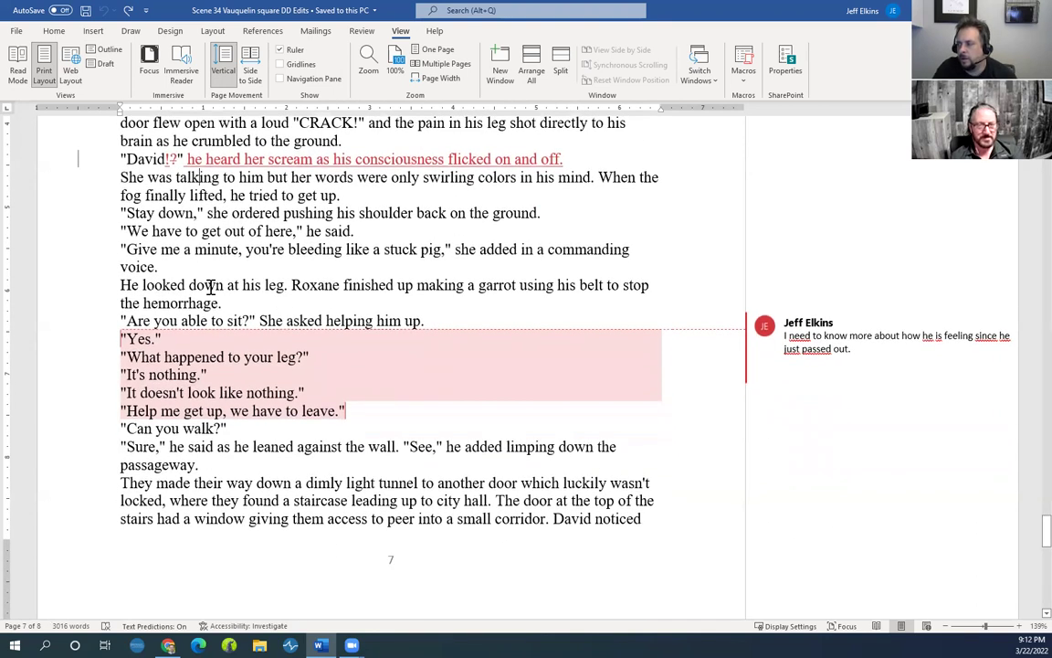
scroll(207, 298, down, 3)
scroll(206, 308, up, 3)
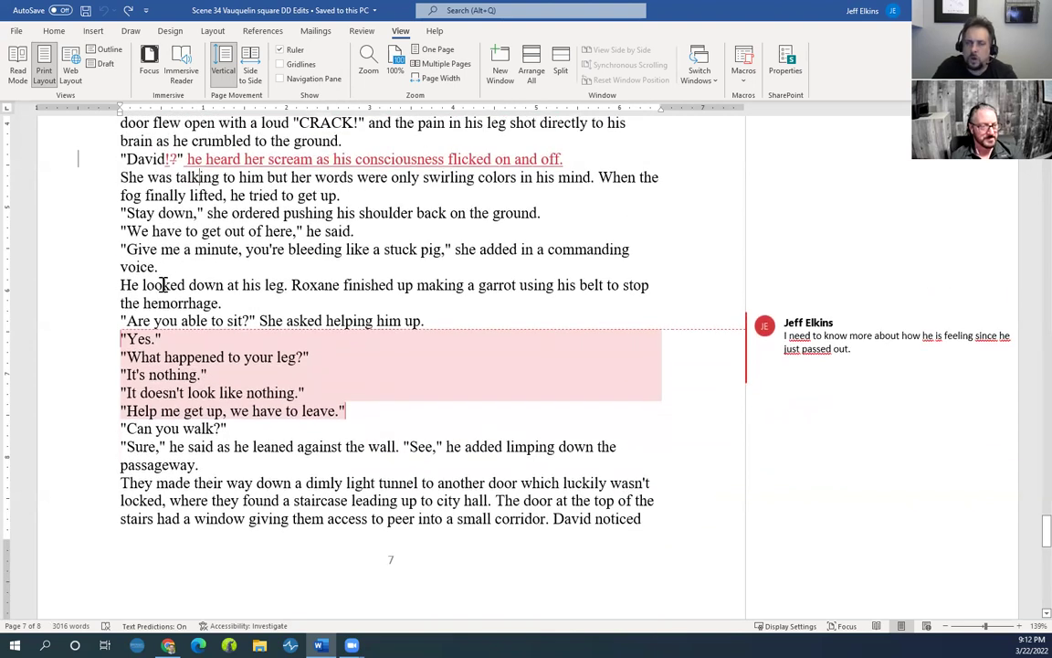
drag(119, 285, 258, 292)
click(230, 306)
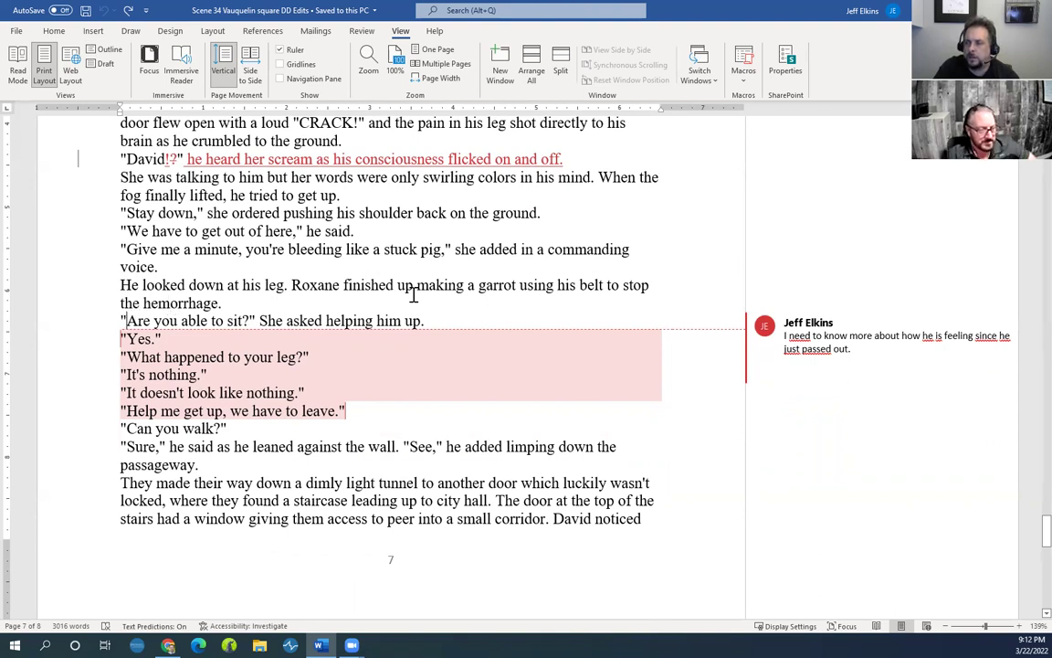
Select the "Are you able to sit?" line, followed by the commented dialogue from "Yes." to "Help me get up, we have to leave."
drag(121, 321, 387, 317)
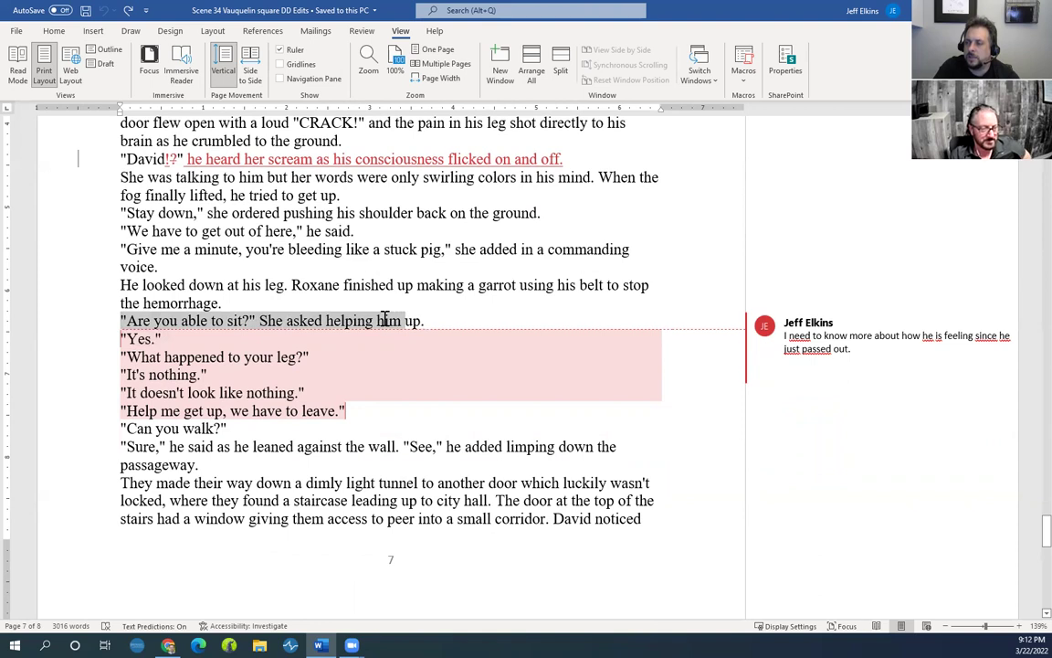
click(201, 342)
click(243, 395)
drag(350, 410, 123, 338)
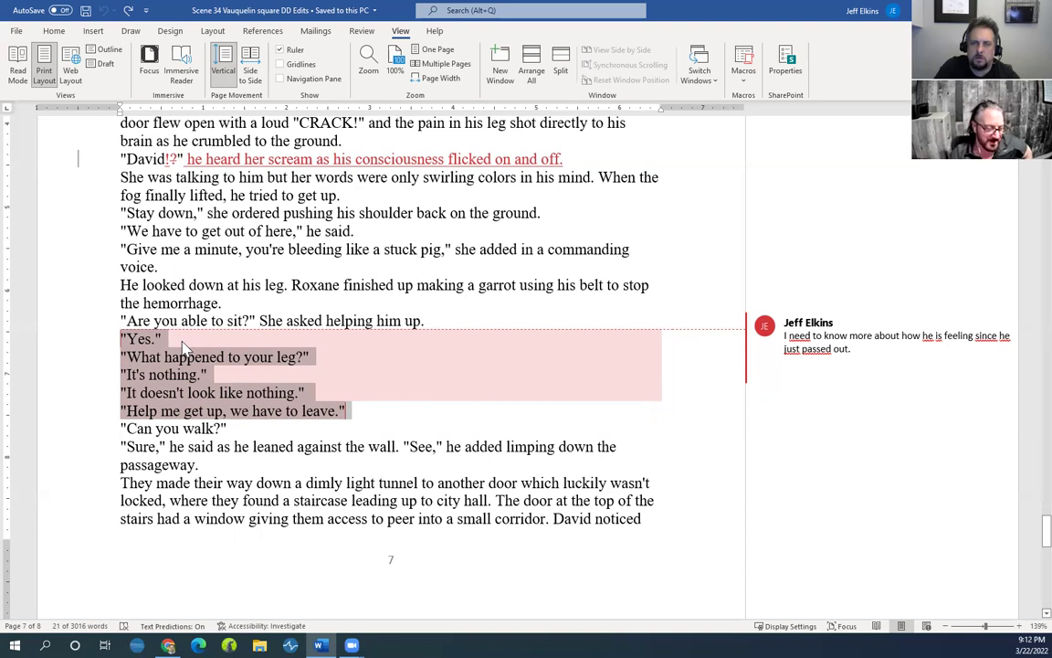
Examine the end of page 7, from the commented leg dialogue through the limping exchange to the tunnel and staircase passage
scroll(181, 342, down, 1)
scroll(178, 311, up, 2)
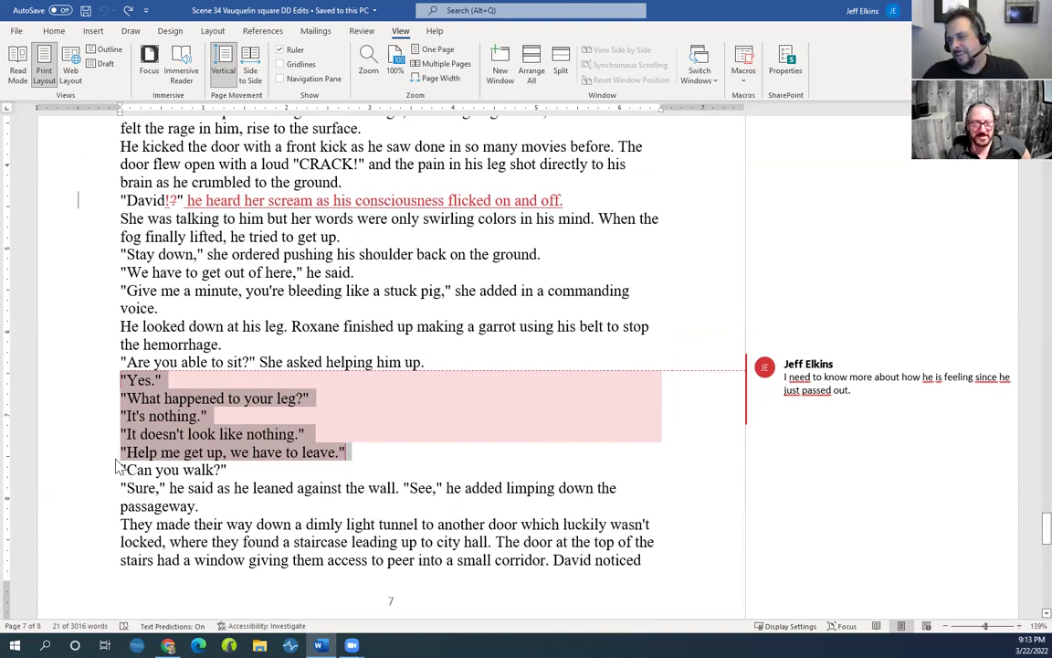
scroll(145, 464, down, 1)
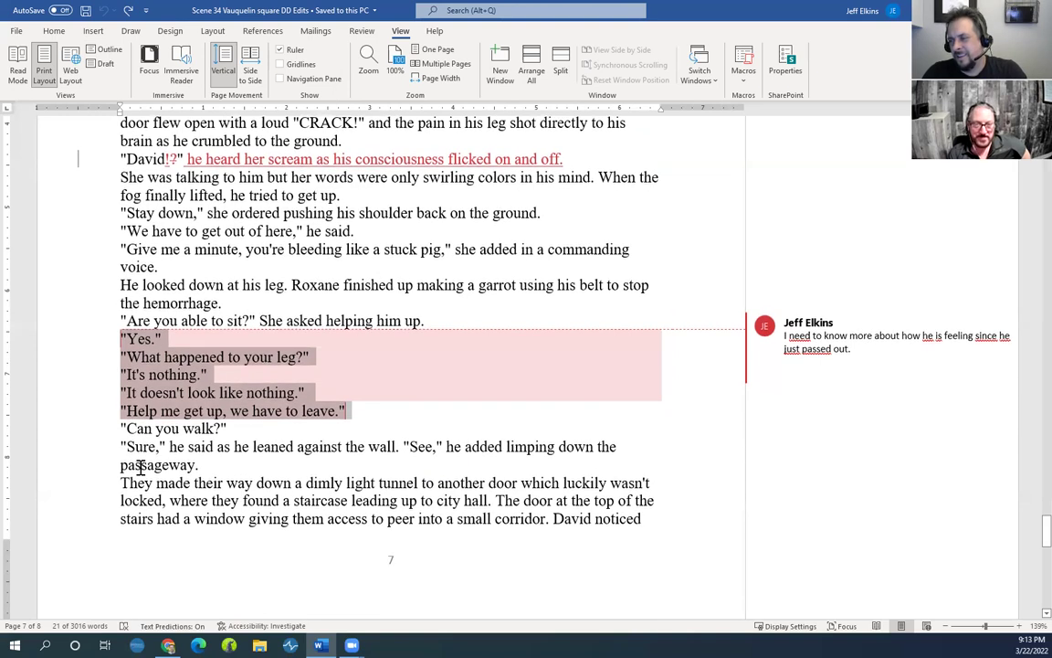
scroll(141, 466, down, 1)
click(184, 370)
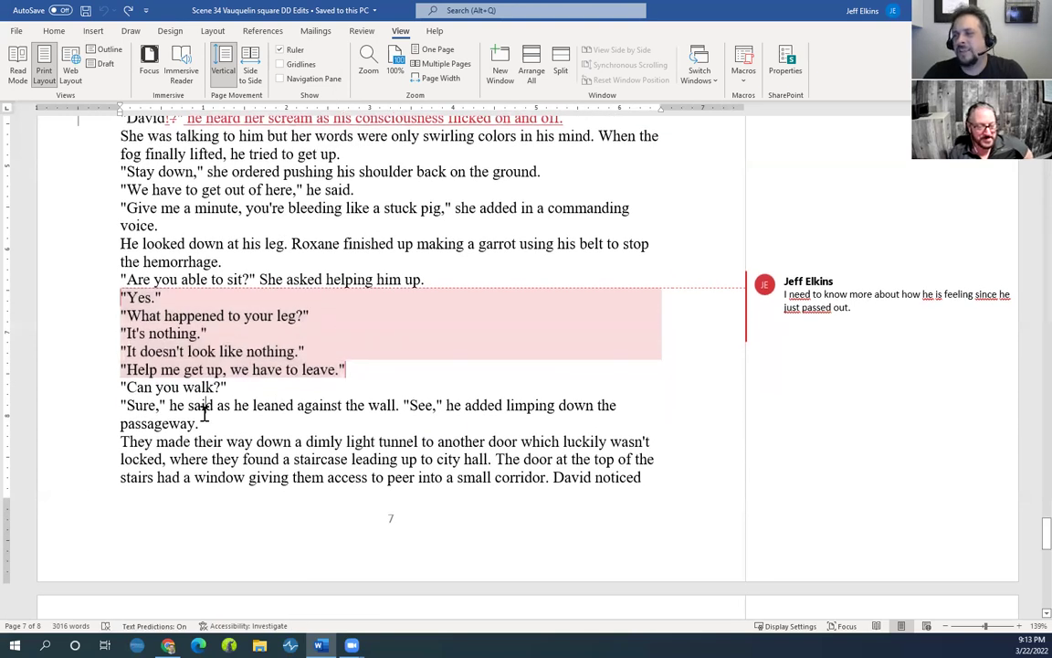
scroll(205, 421, down, 2)
scroll(204, 421, down, 3)
scroll(206, 423, up, 4)
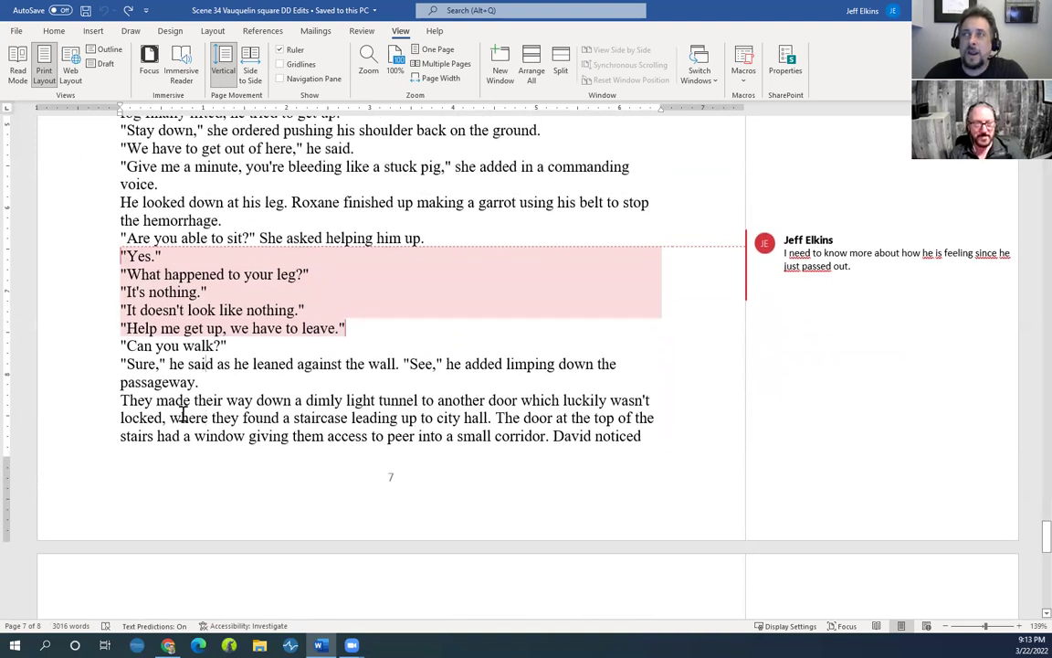
scroll(183, 416, down, 3)
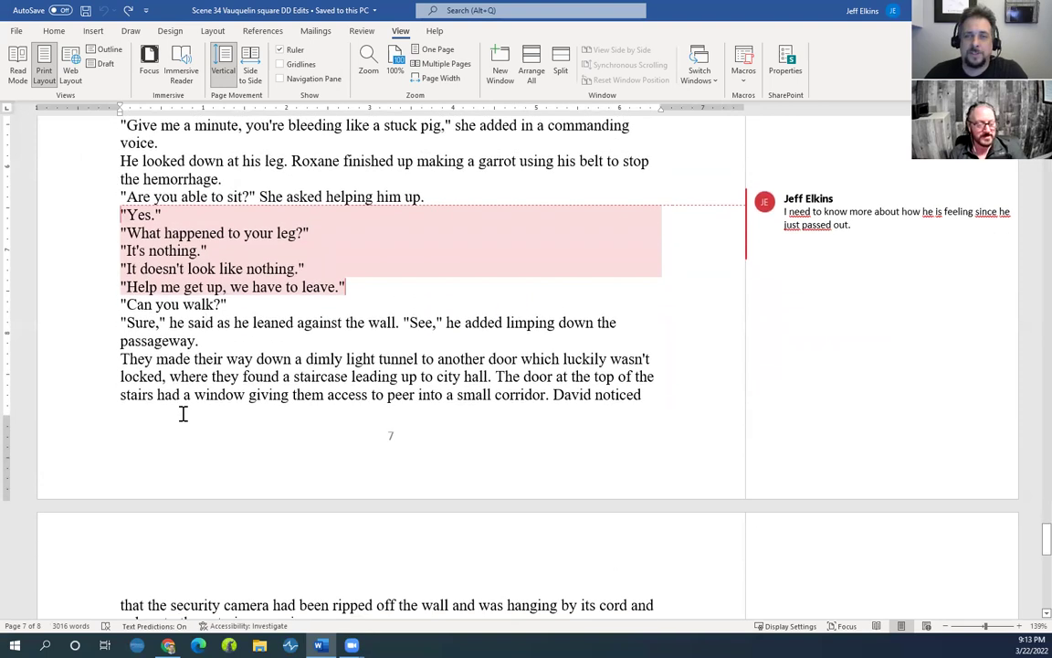
Check the closing page 8 dialogue about McNeil and Kowalski, and return to the commented "Yes." dialogue on page 7
scroll(182, 415, down, 6)
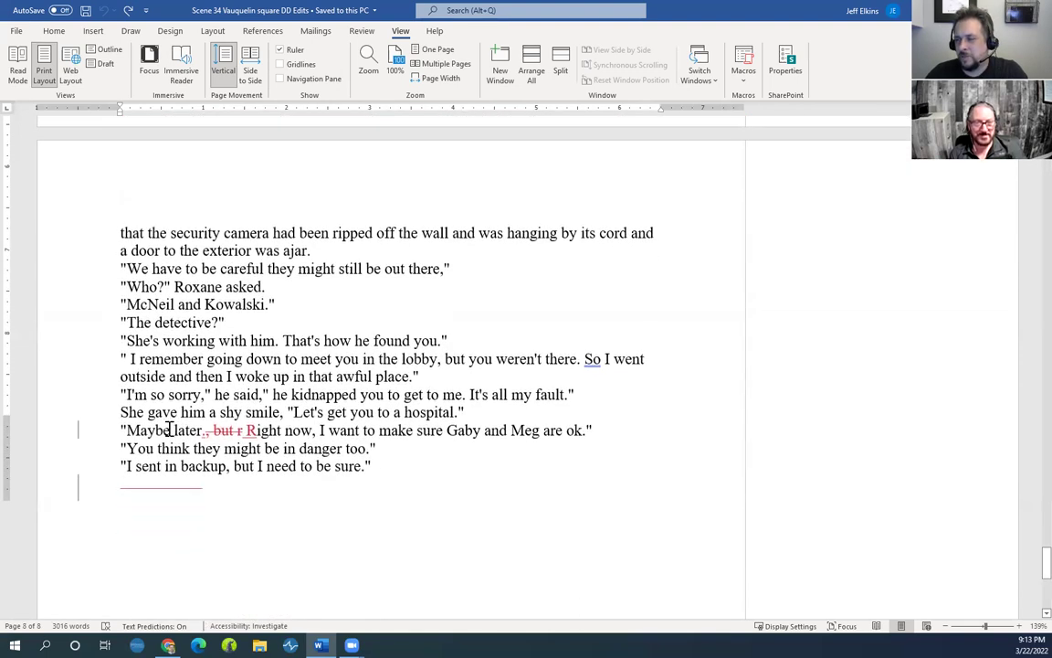
scroll(169, 430, up, 2)
scroll(186, 447, up, 8)
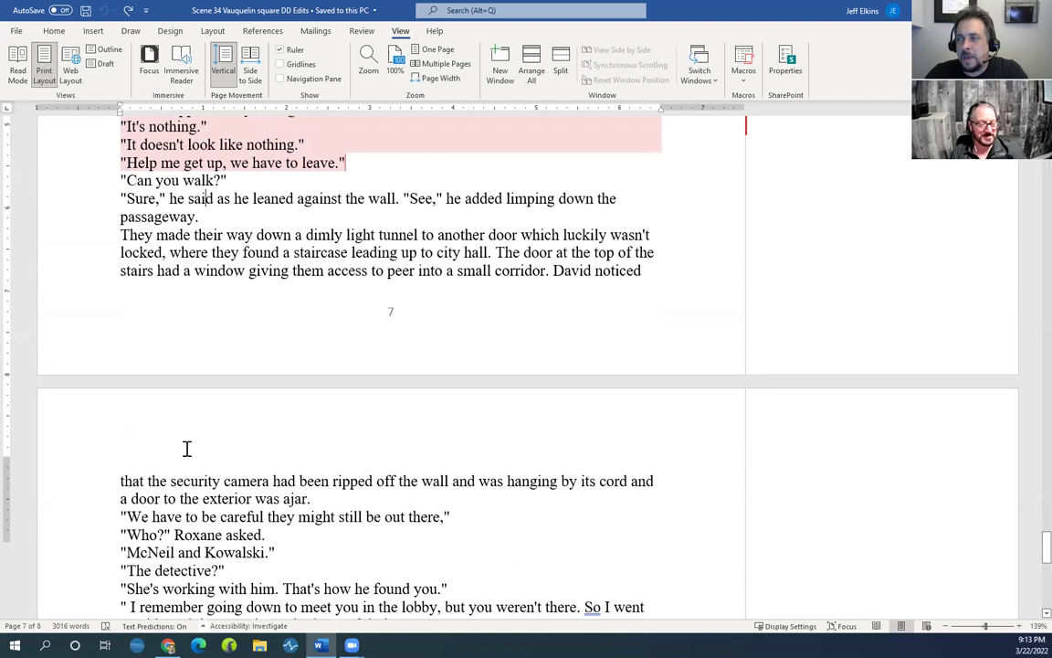
scroll(186, 447, up, 2)
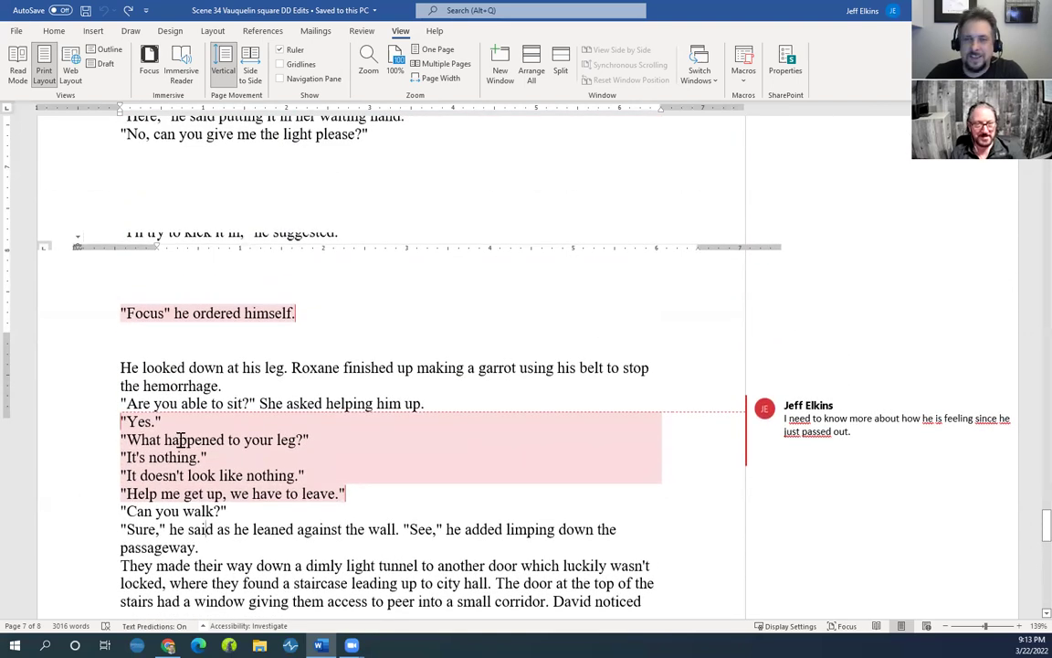
Close the manuscript window and reopen "Scene 34 Vauquelin square DD Edits" from the recent files
key(ctrl+z)
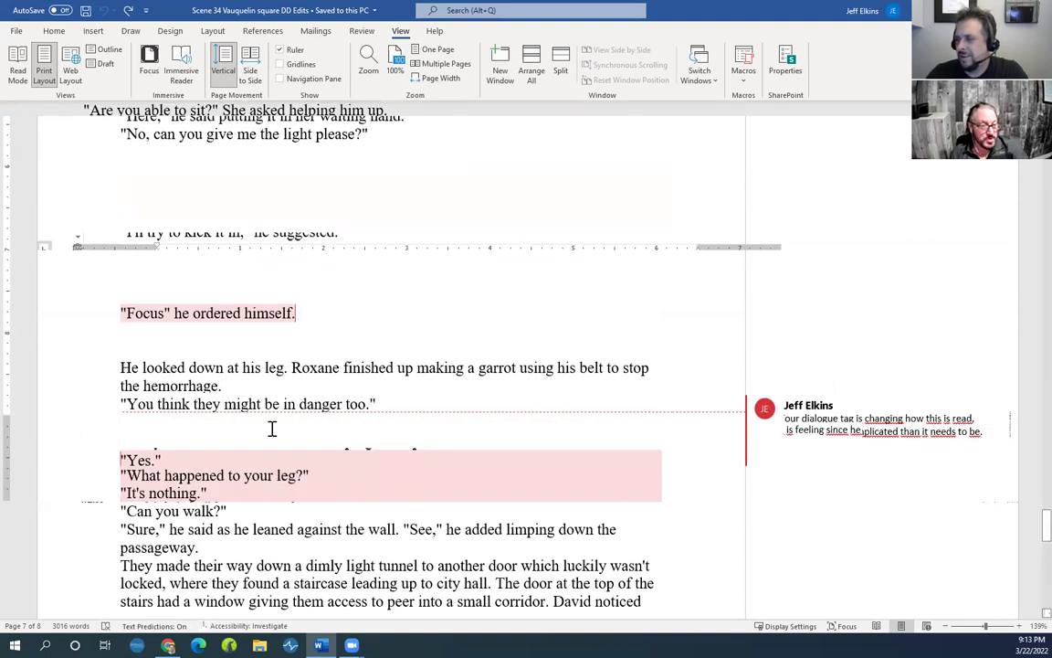
key(ctrl+z)
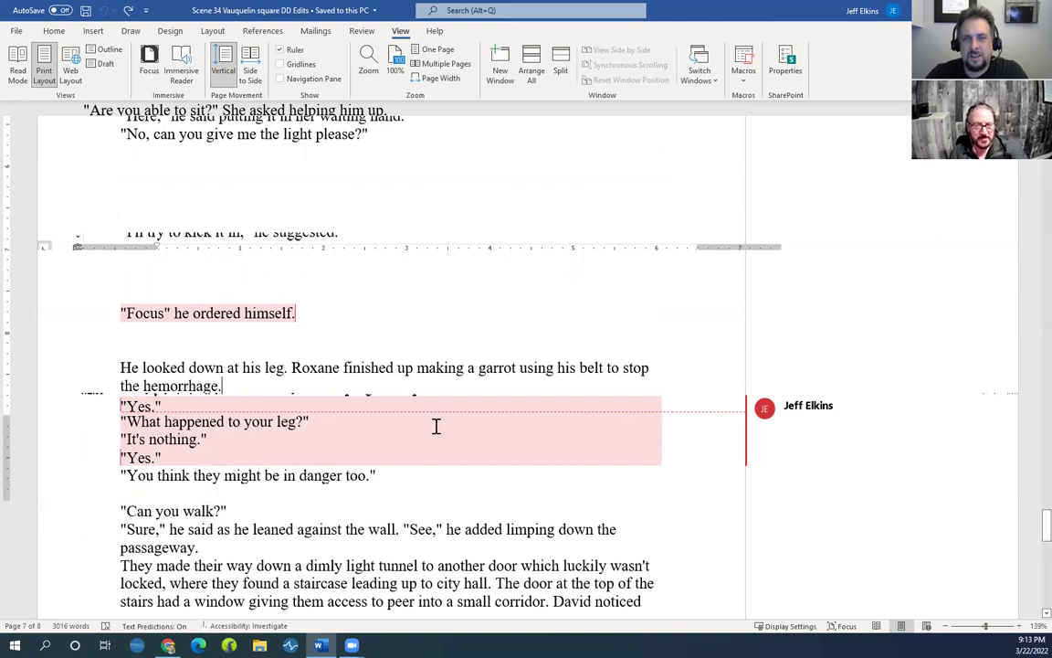
scroll(463, 536, up, 2)
scroll(463, 536, up, 10)
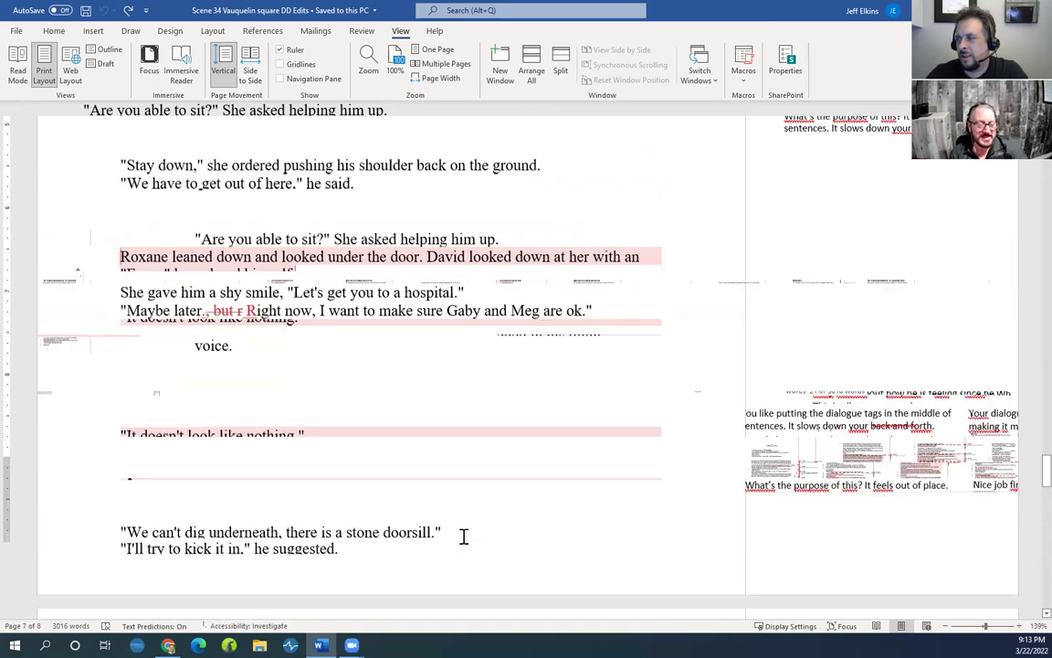
scroll(463, 536, up, 5)
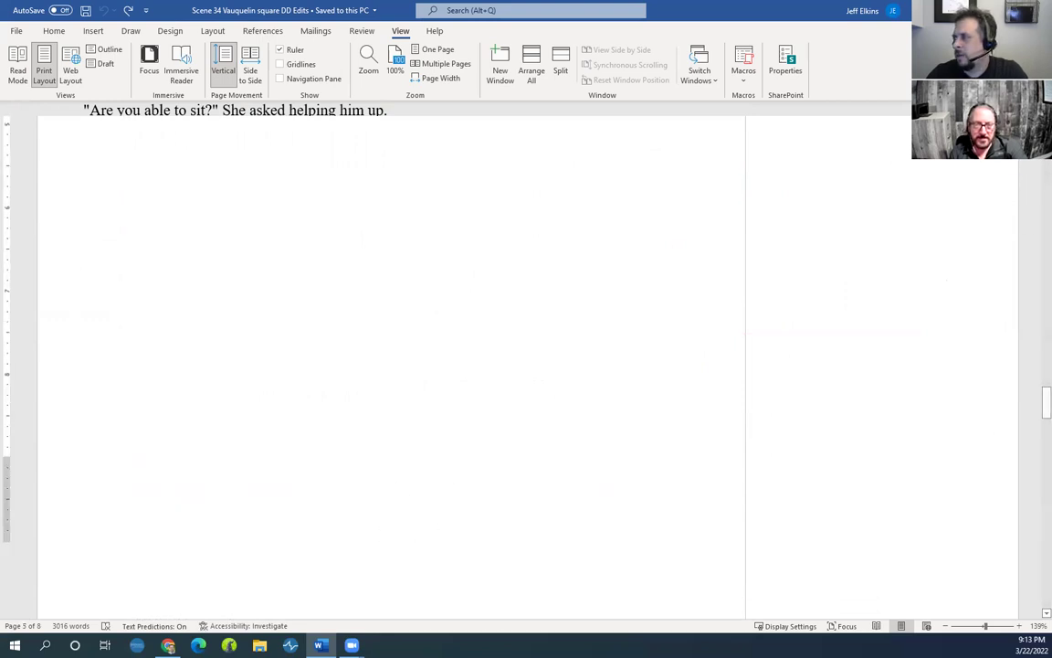
key(alt+F4)
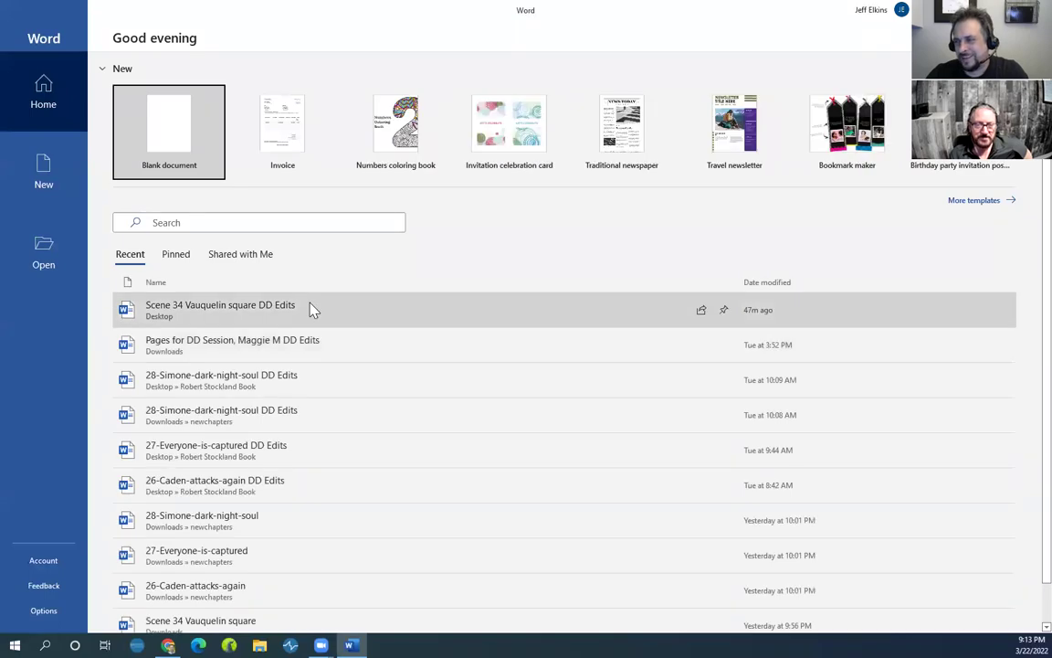
click(294, 315)
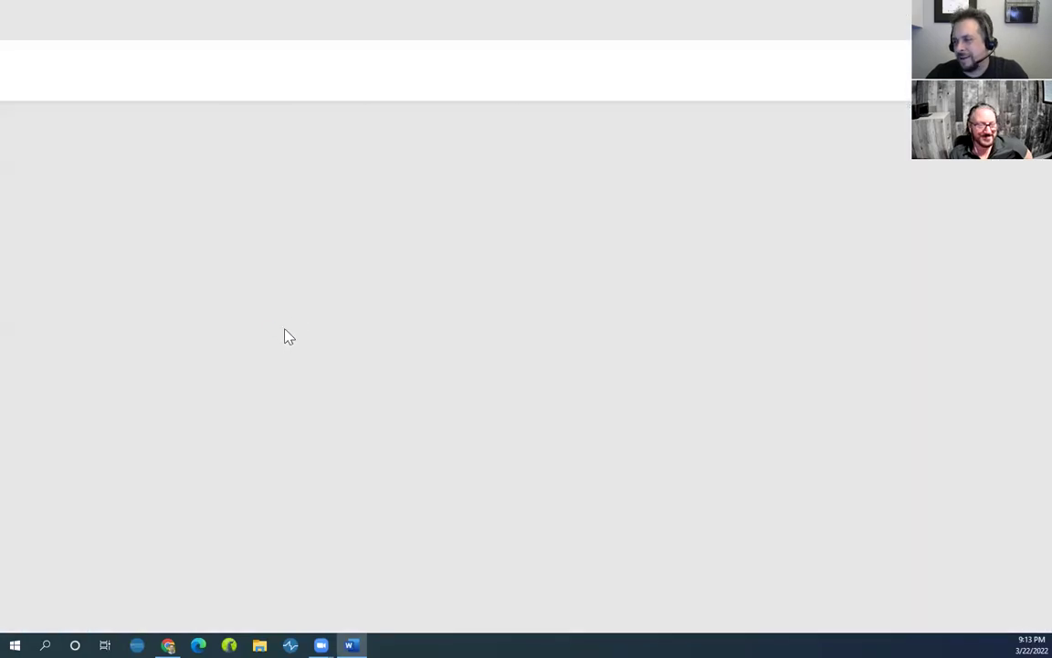
Find the fountain gunshot passage on page 4, highlight "ANOTHER" in the "[TELL US ABOUT ANOTHER GUN SHOT]" note, and clear the selection
scroll(352, 375, down, 5)
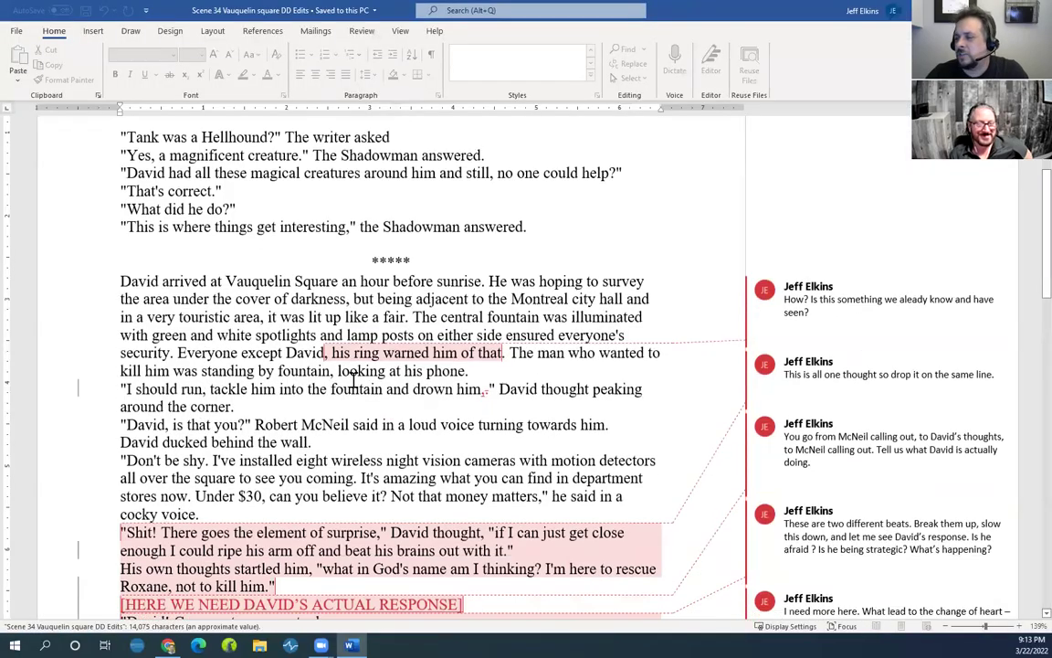
scroll(352, 379, down, 15)
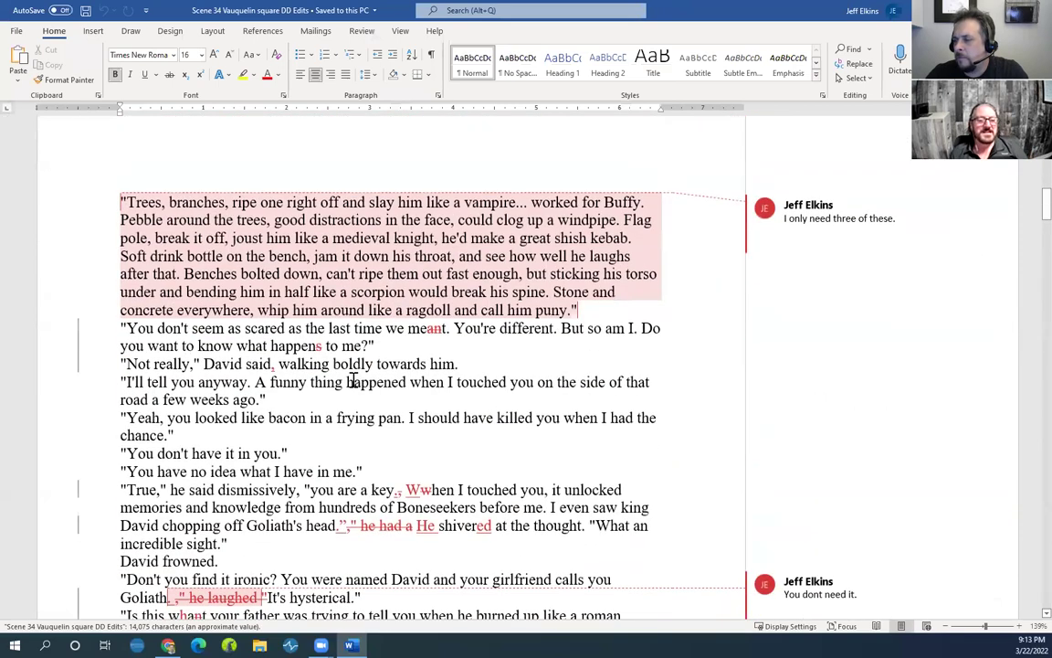
scroll(352, 379, down, 10)
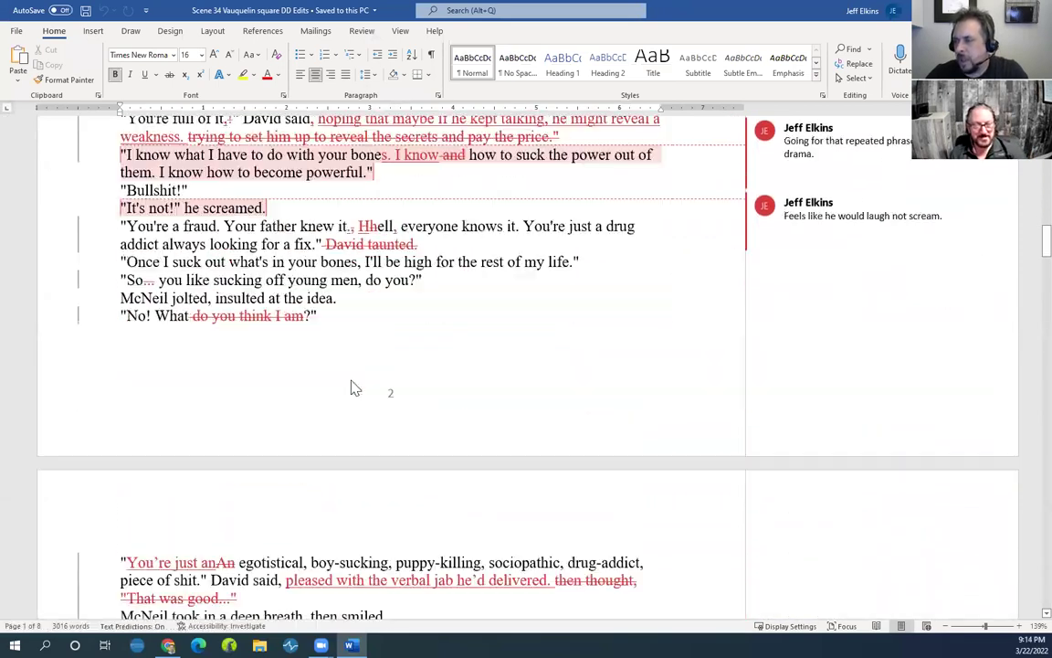
scroll(353, 379, down, 10)
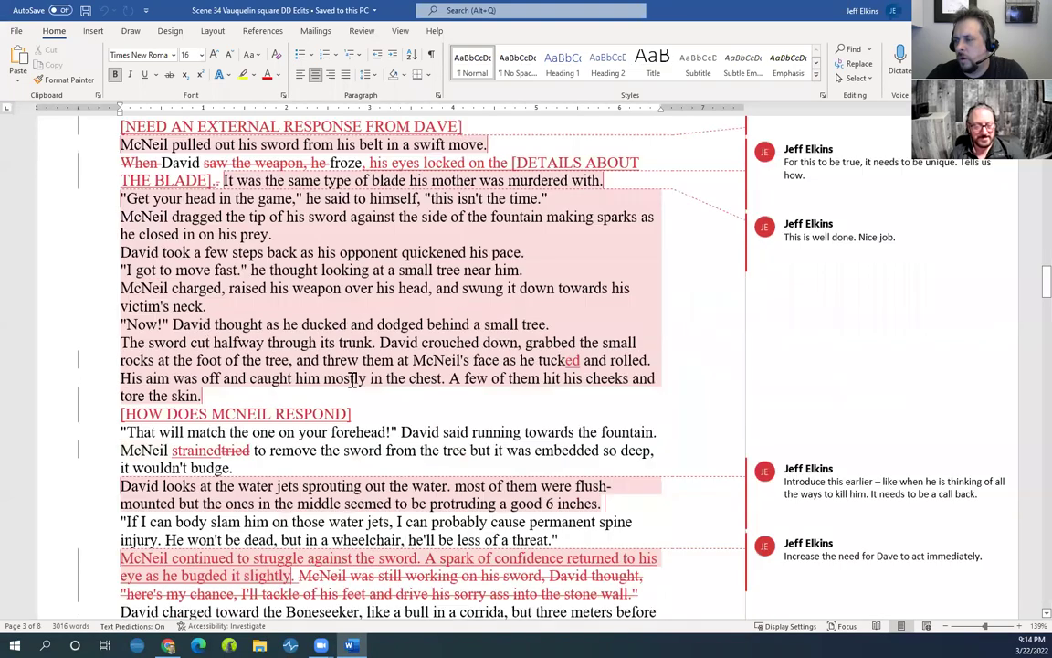
scroll(352, 379, down, 3)
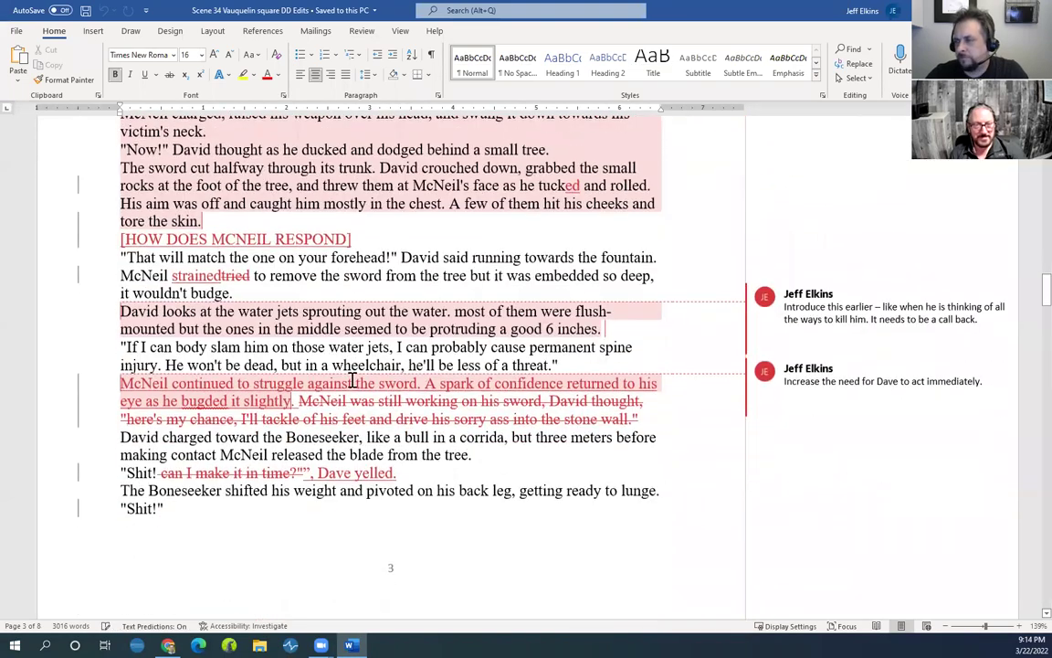
scroll(352, 379, down, 10)
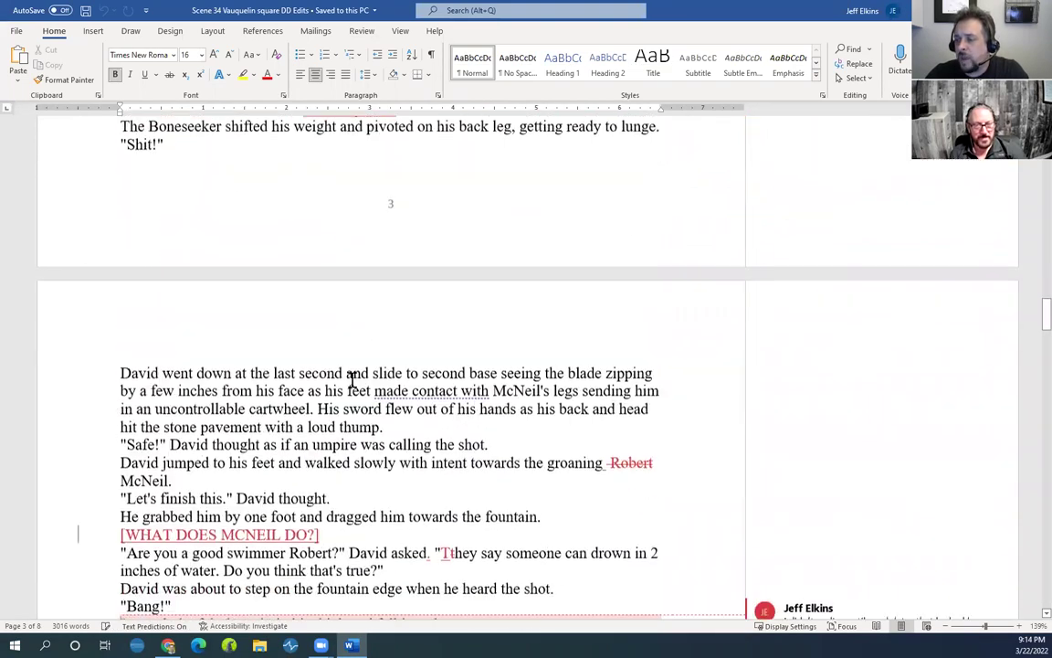
scroll(353, 379, down, 6)
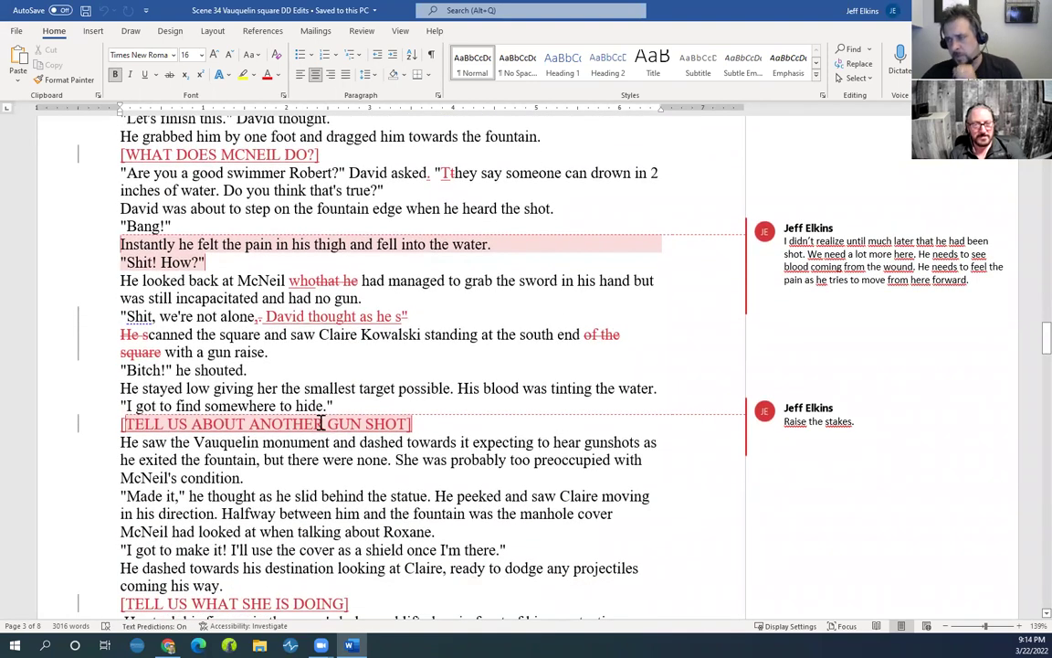
double_click(274, 424)
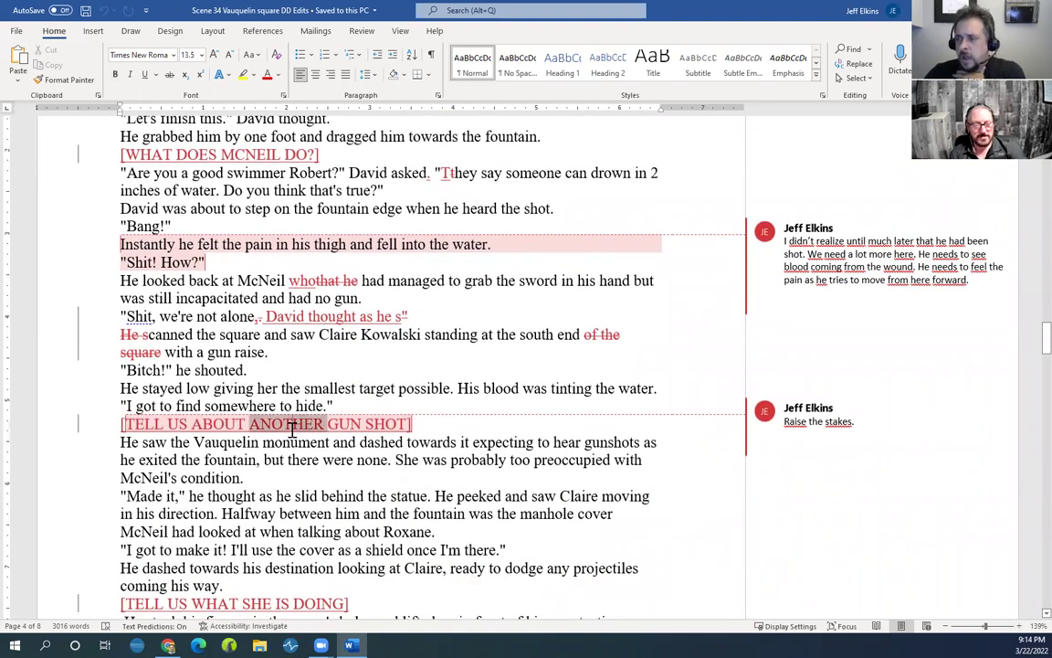
click(249, 444)
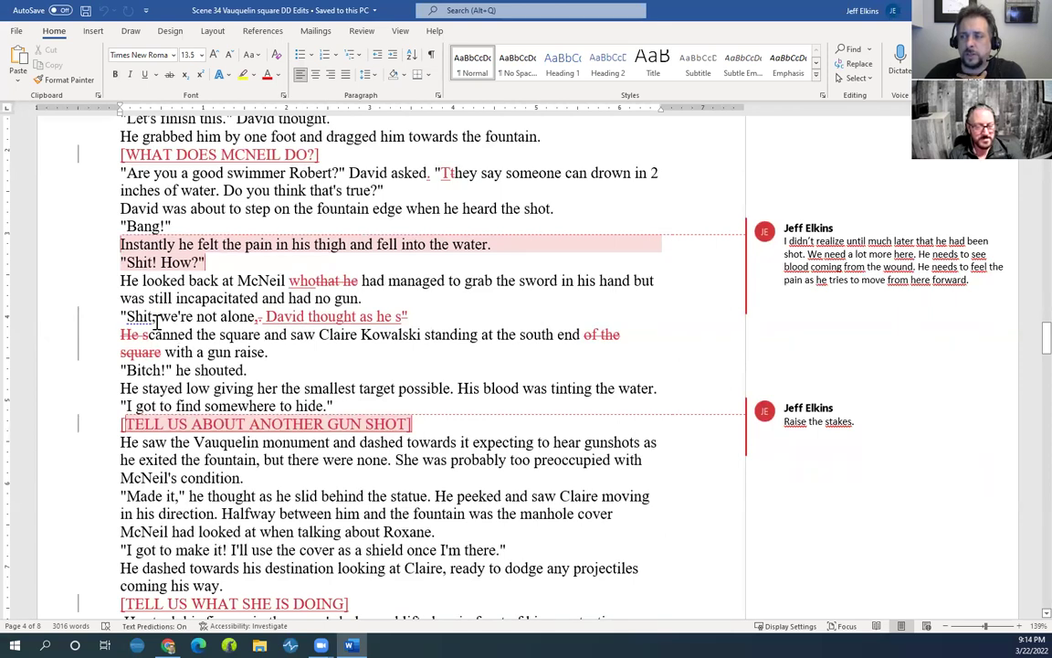
Examine page 4 from David scanning the square through "He stayed low" to the manhole cover throw
drag(152, 342, 265, 399)
click(213, 388)
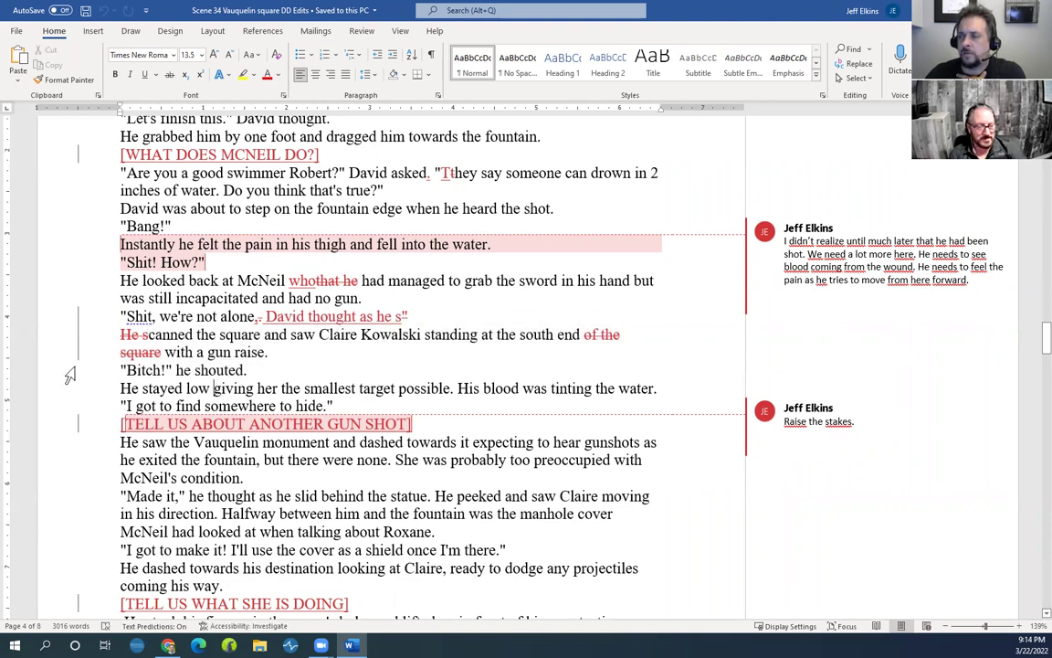
scroll(174, 344, down, 1)
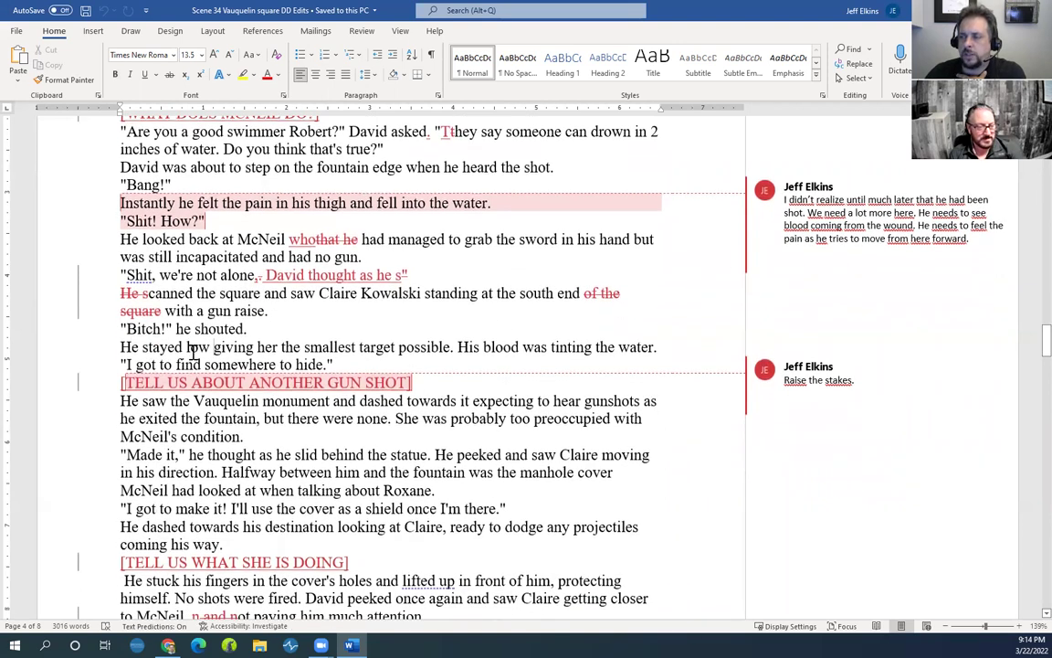
scroll(193, 350, down, 1)
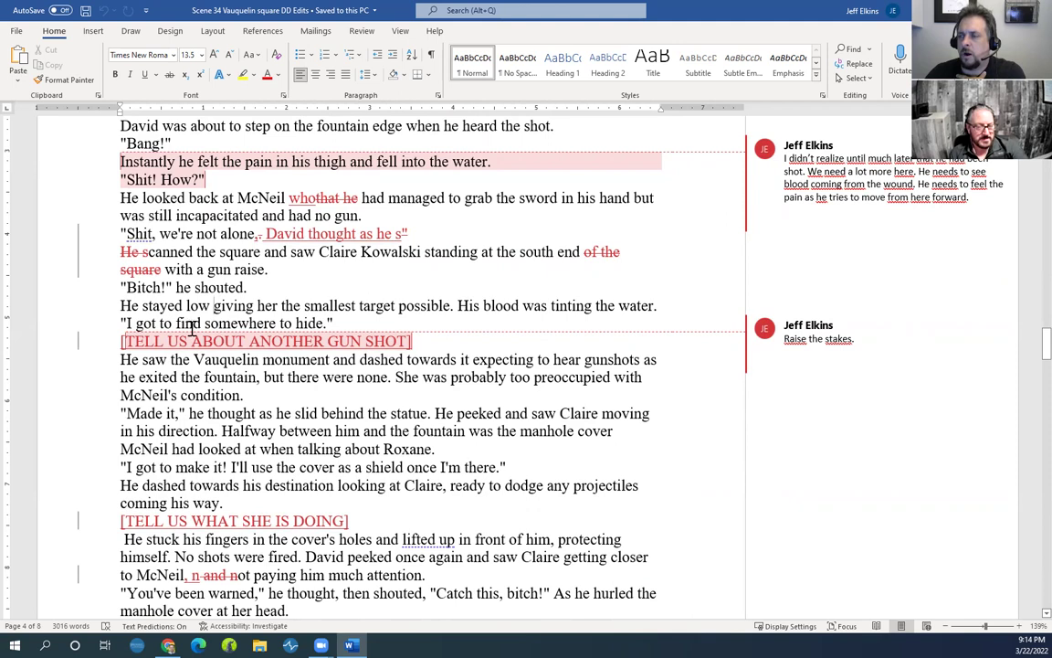
scroll(270, 334, down, 1)
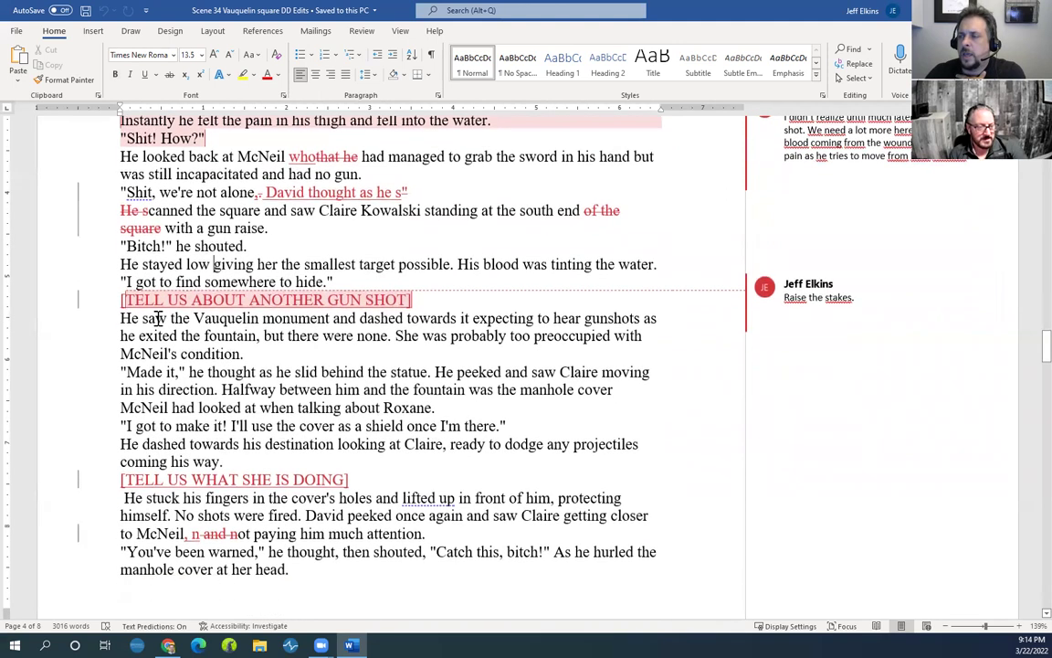
Highlight the sentence "Made it," he thought as he slid behind the statue, and clear the selection
drag(134, 325, 122, 357)
drag(320, 356, 121, 372)
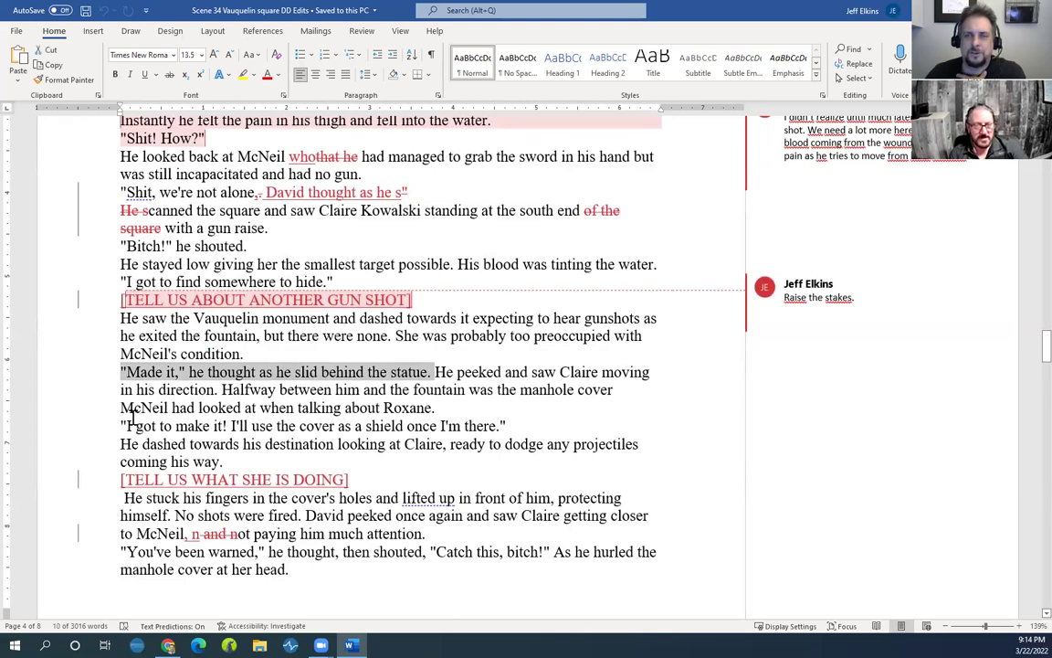
click(137, 334)
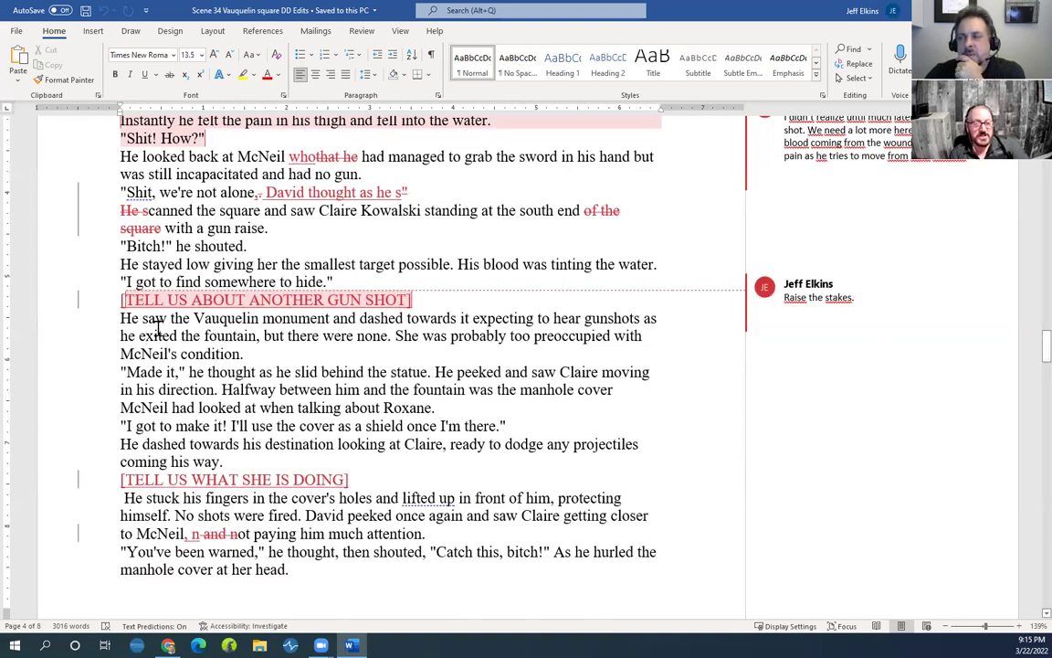
Recheck the passage around the gun shot note and highlight the text from the end of "he shouted" to the following "He"
scroll(138, 345, down, 1)
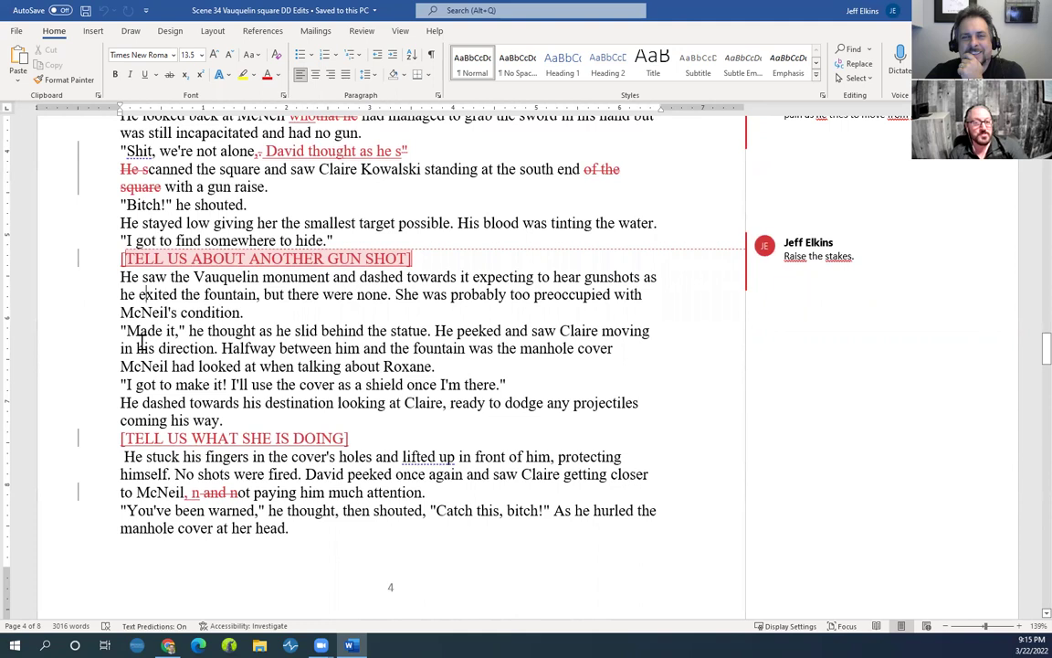
scroll(141, 343, up, 1)
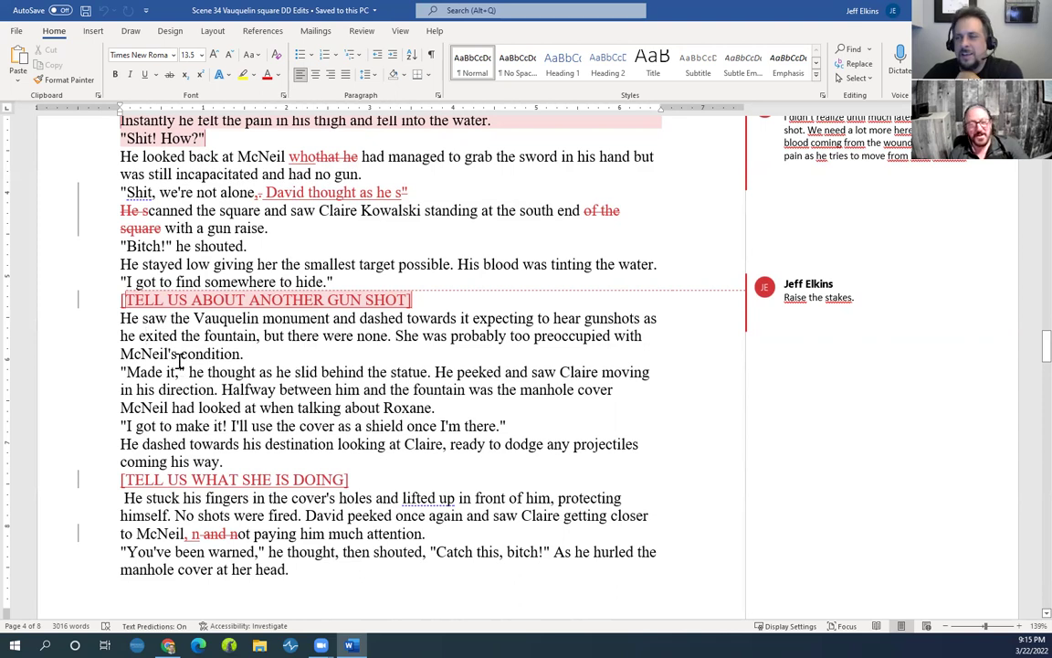
drag(124, 283, 235, 246)
drag(235, 247, 235, 248)
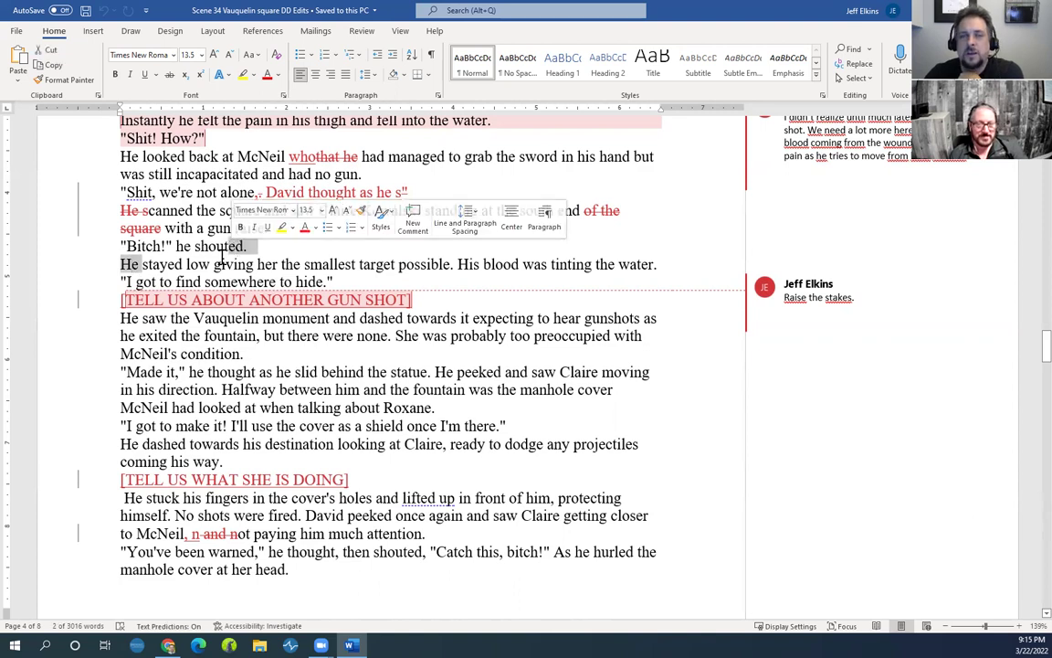
Select the line "He stayed low giving her the smallest target possible. His blood was tinting the water." and clear the selection
click(154, 426)
scroll(137, 292, down, 1)
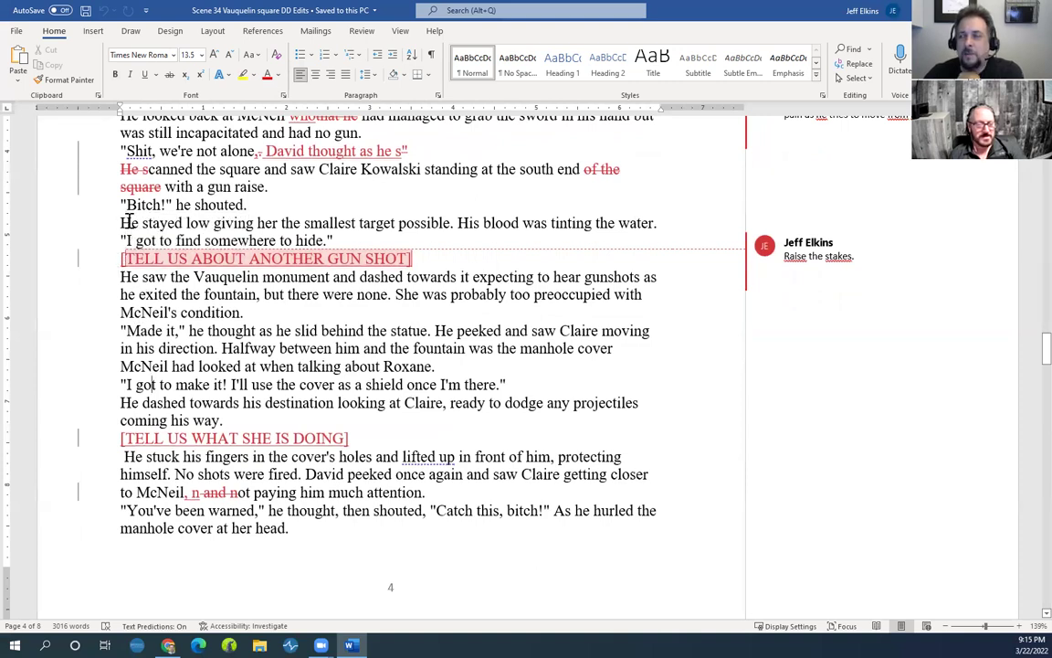
drag(120, 223, 659, 225)
click(129, 225)
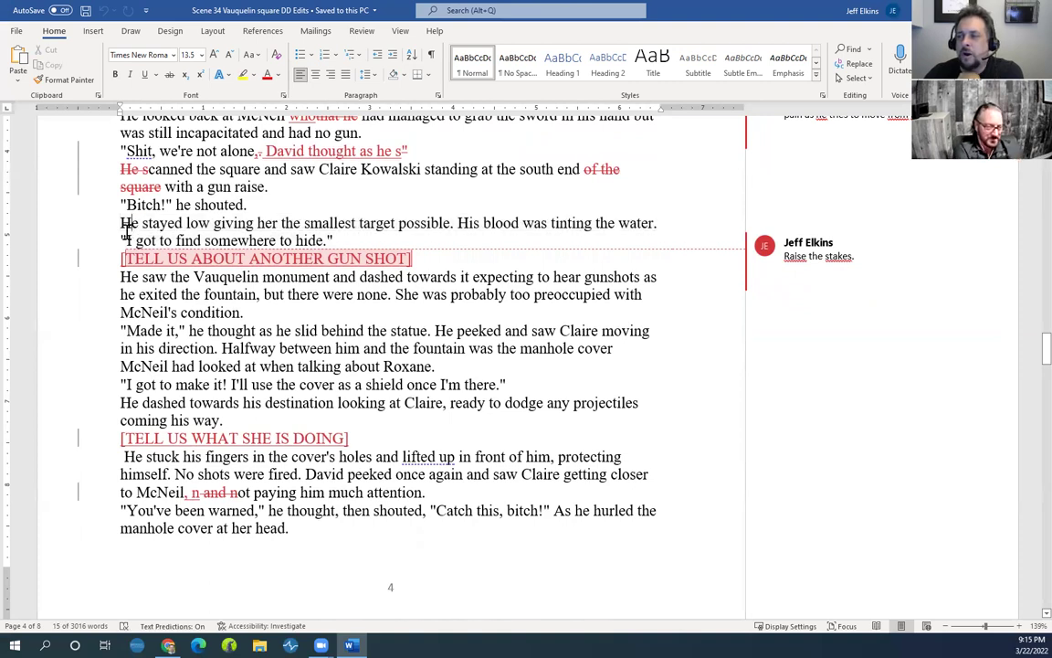